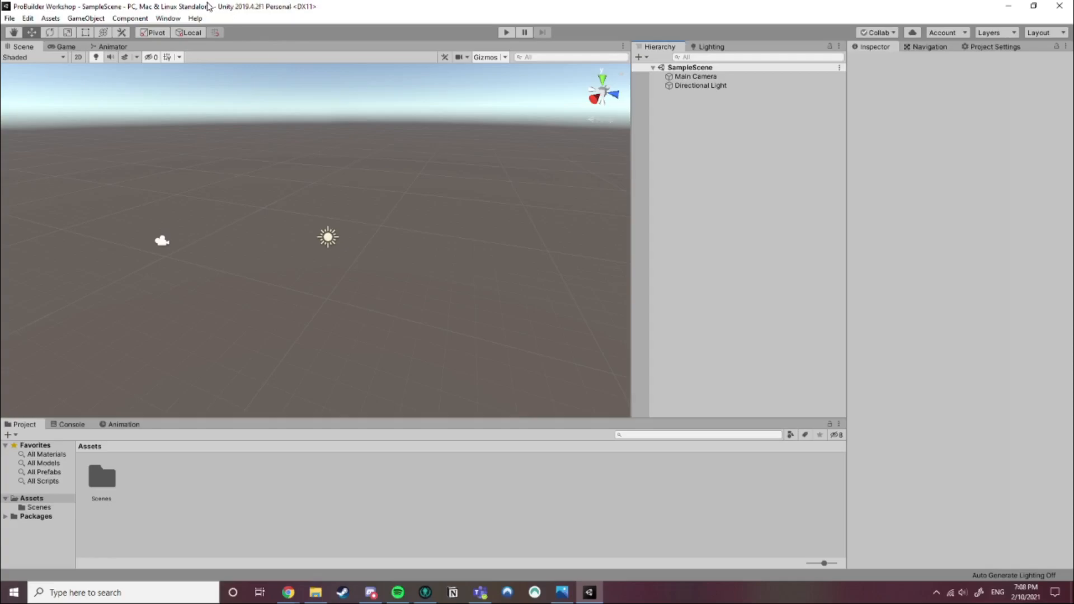
Install the ProBuilder 4.2.3 package from the Package Manager
click(170, 20)
click(254, 87)
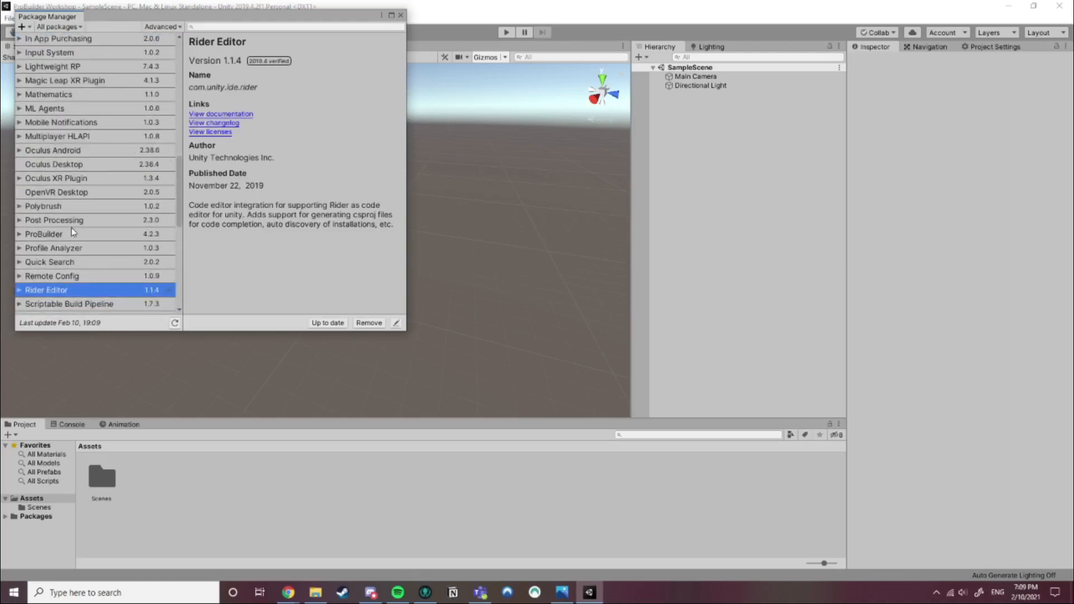
scroll(62, 237, down, 3)
click(59, 183)
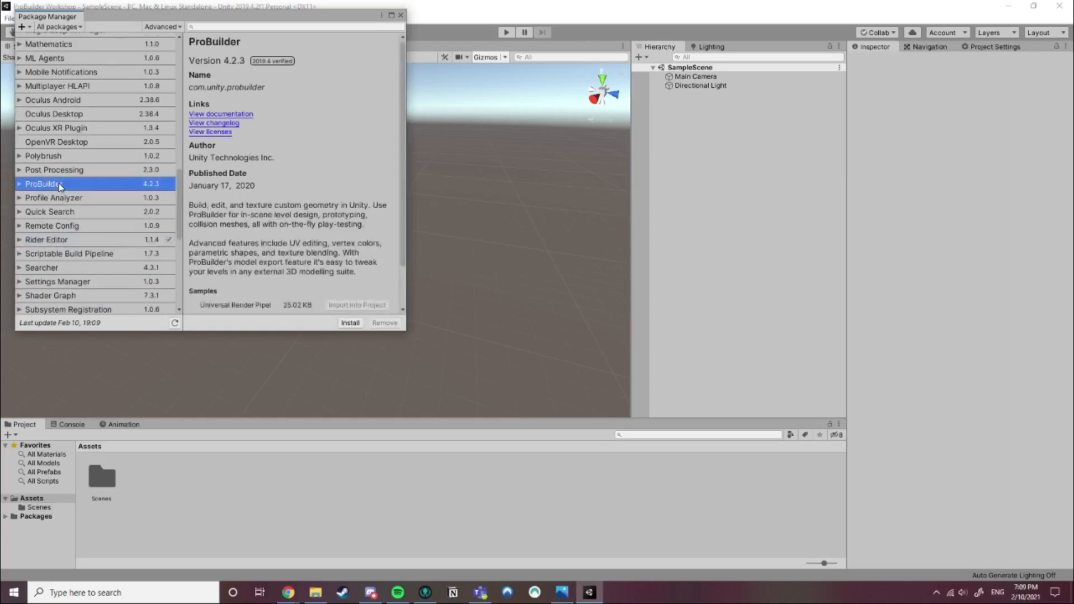
scroll(324, 167, down, 2)
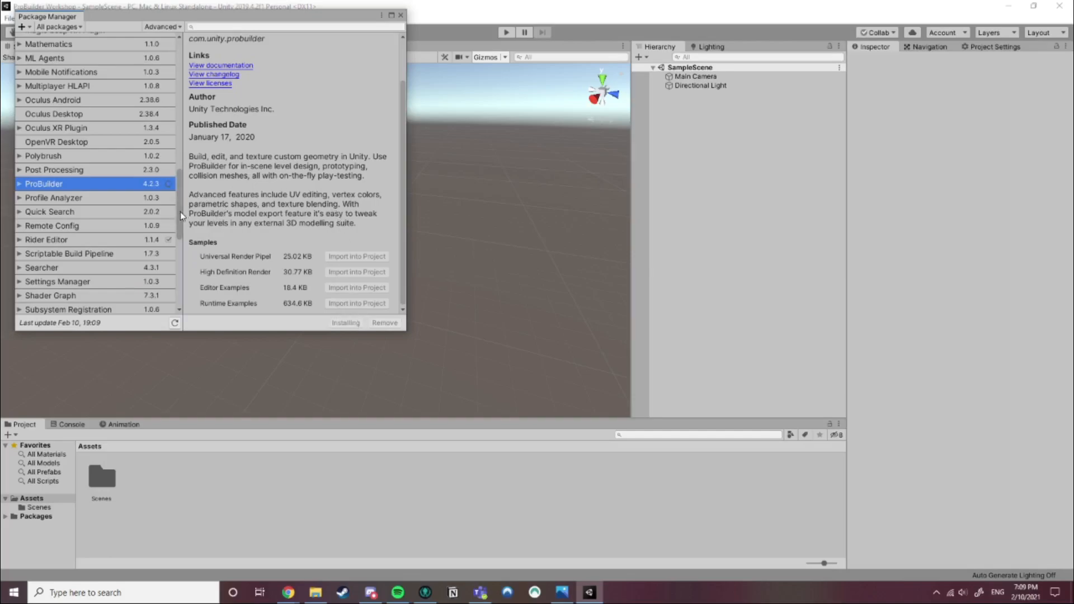
scroll(180, 212, up, 2)
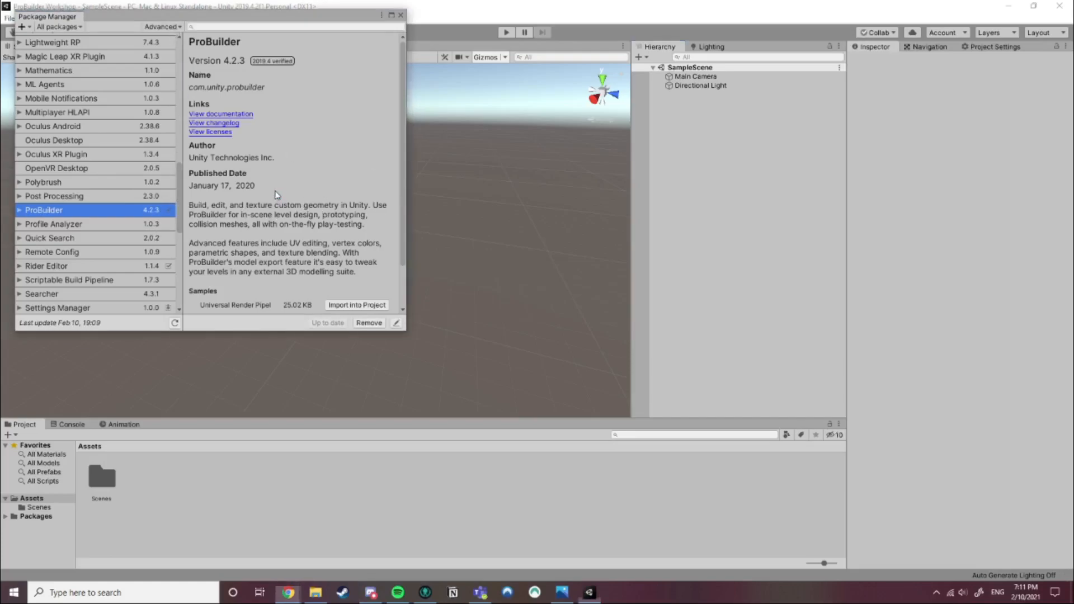
Show preview packages in the Package Manager's package list
click(177, 28)
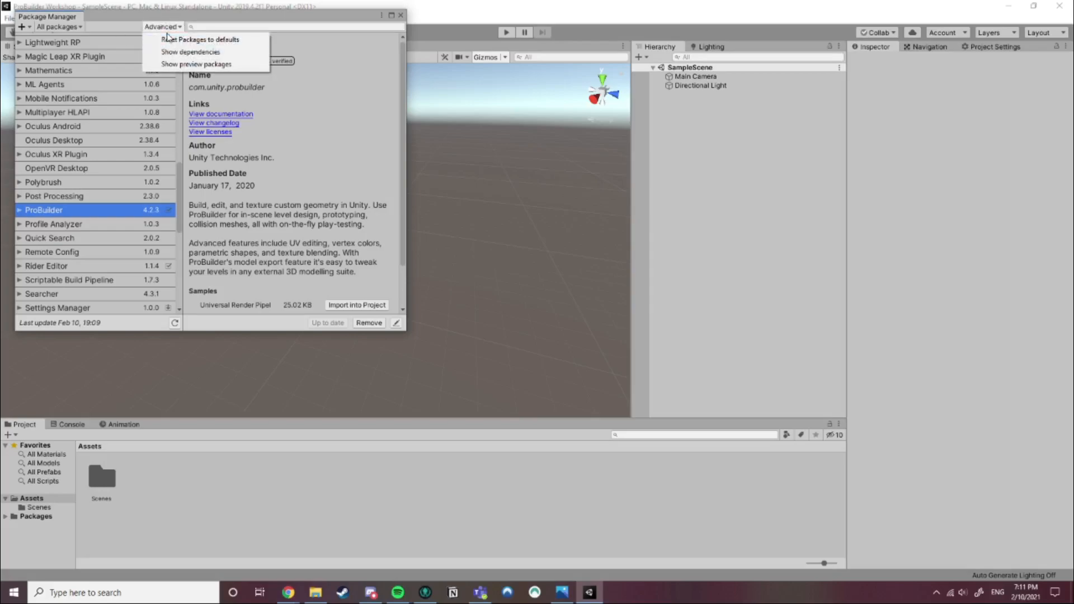
click(191, 64)
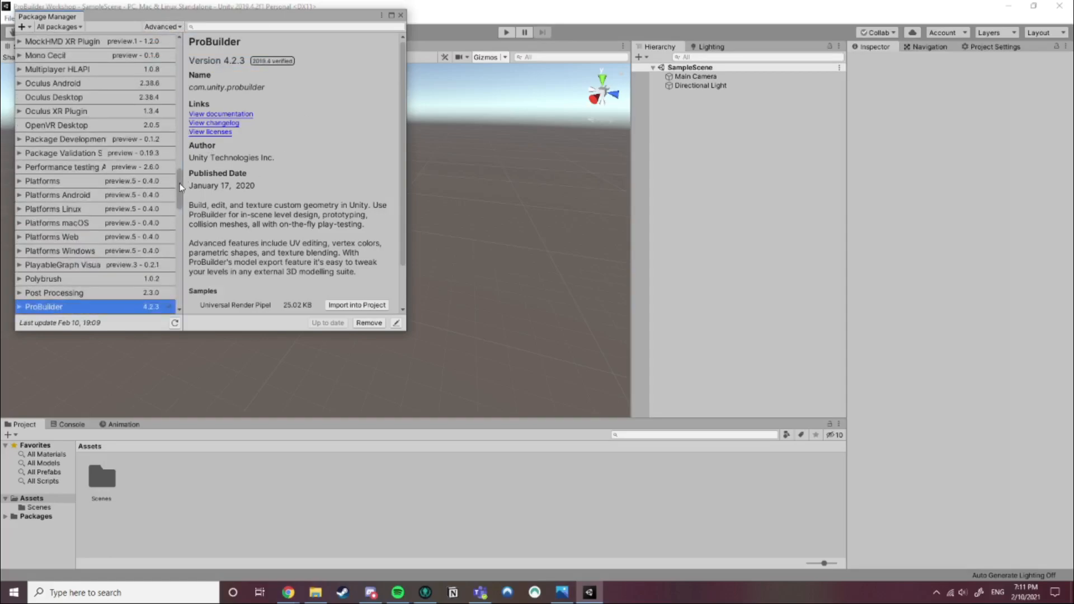
scroll(179, 185, down, 5)
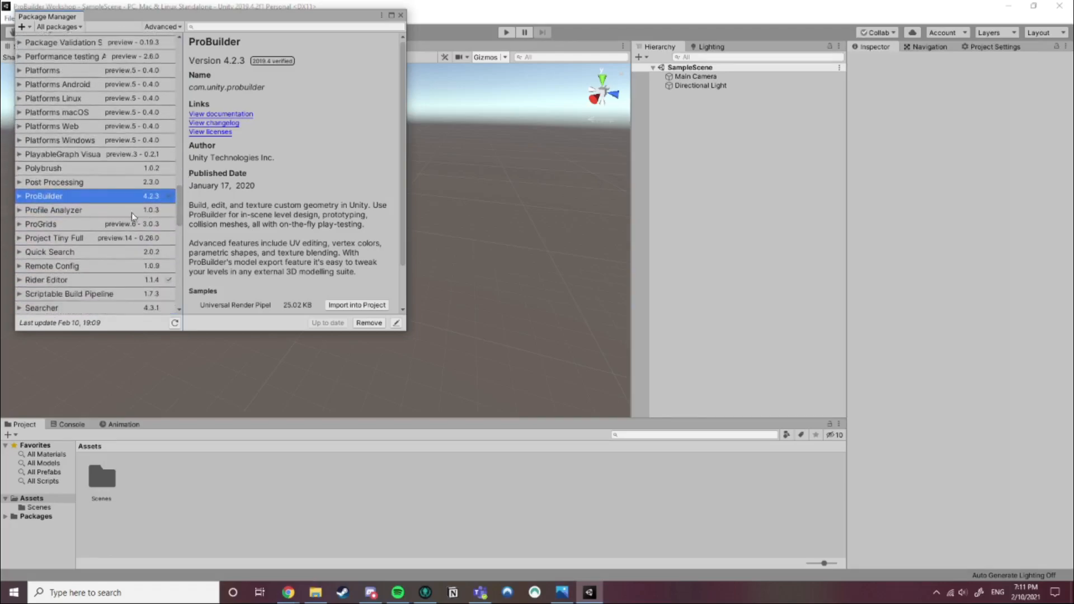
Install the ProGrids 3.0.3 preview package and close the Package Manager
click(77, 226)
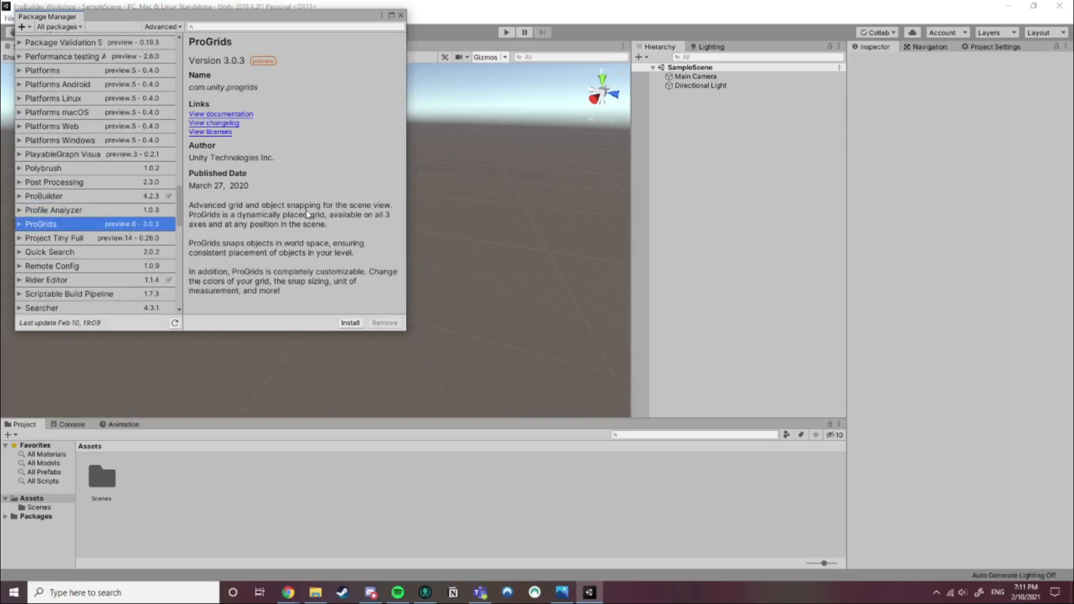
click(172, 30)
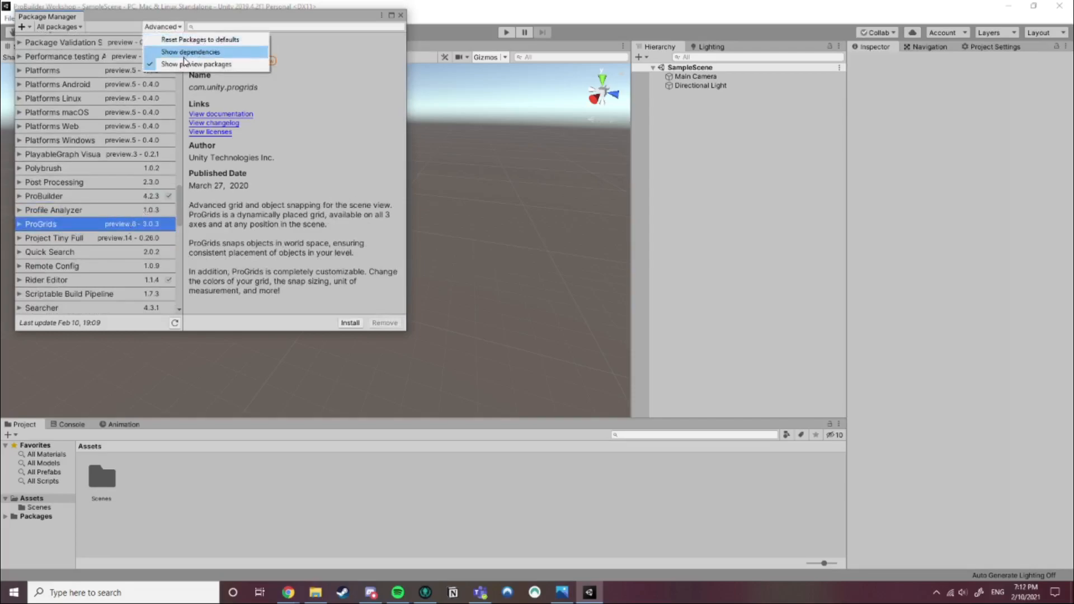
click(243, 225)
click(343, 323)
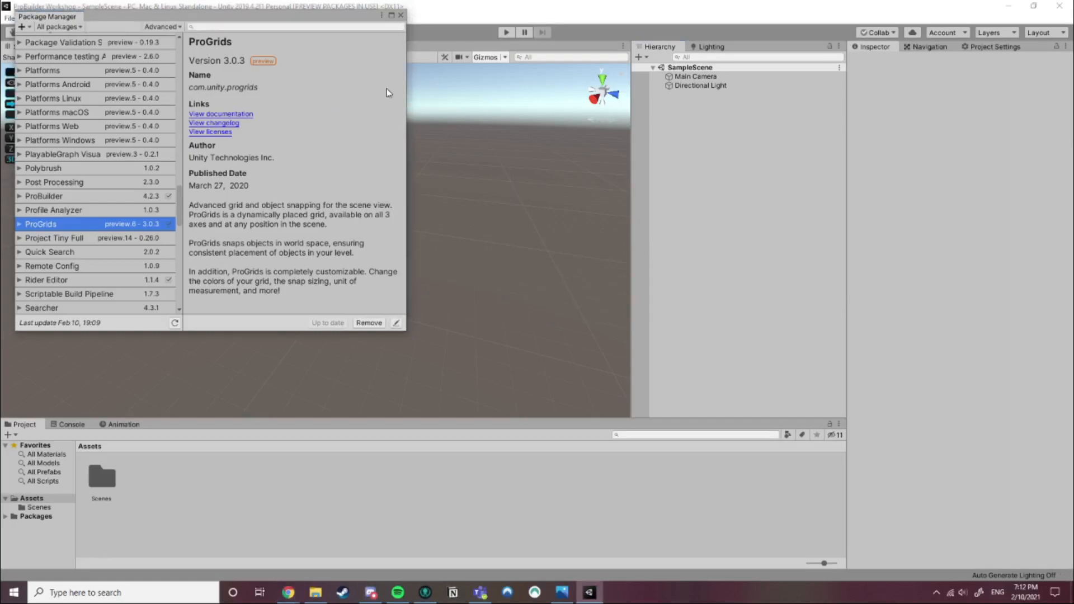
click(400, 17)
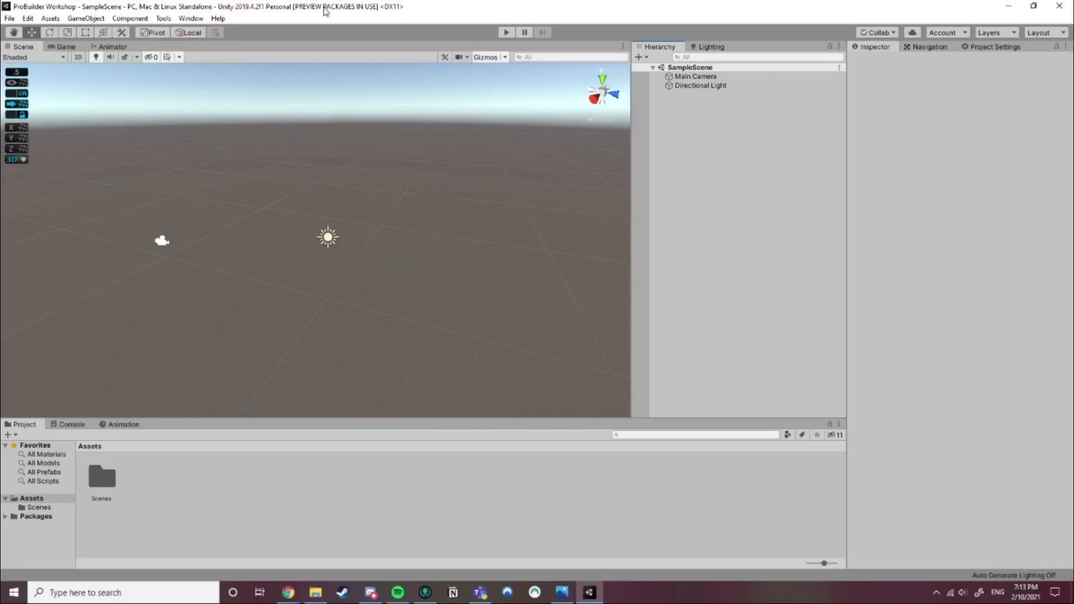
Check the setting for showing preview packages in the Package Manager
click(191, 18)
click(234, 88)
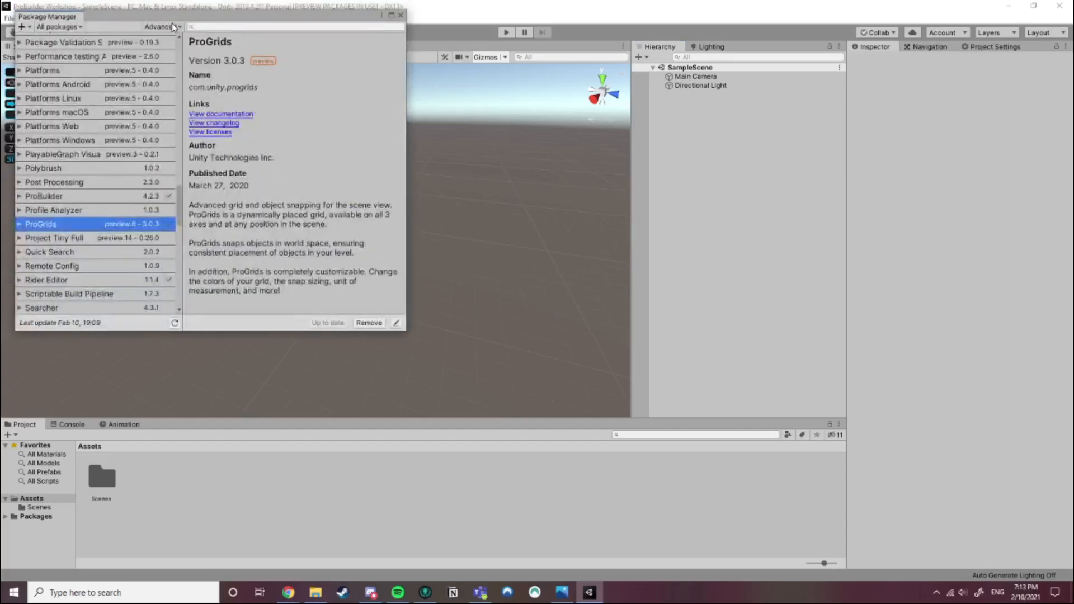
click(167, 26)
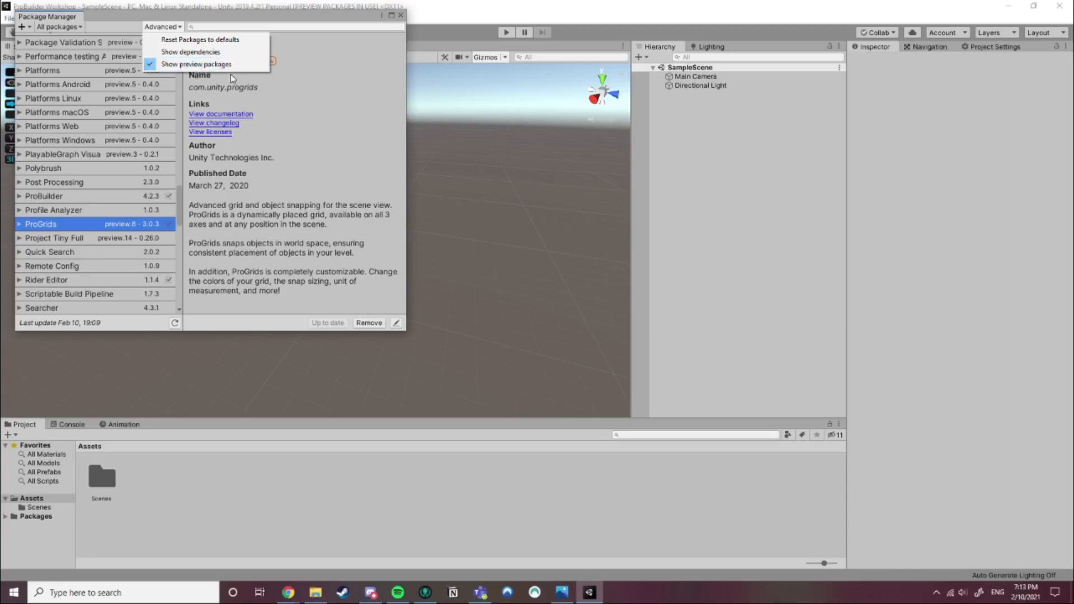
click(330, 140)
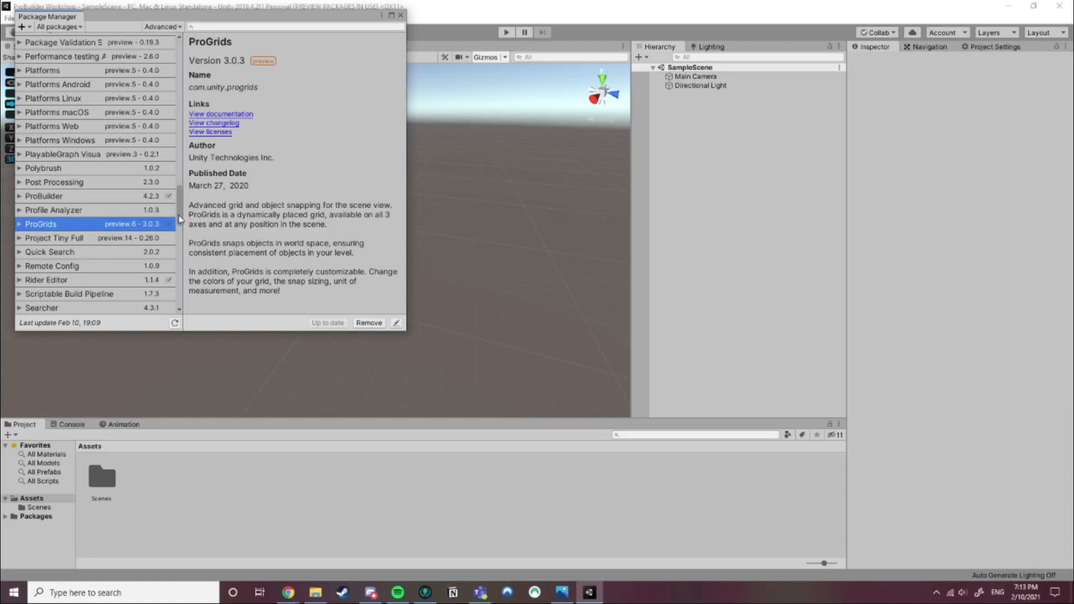
click(400, 16)
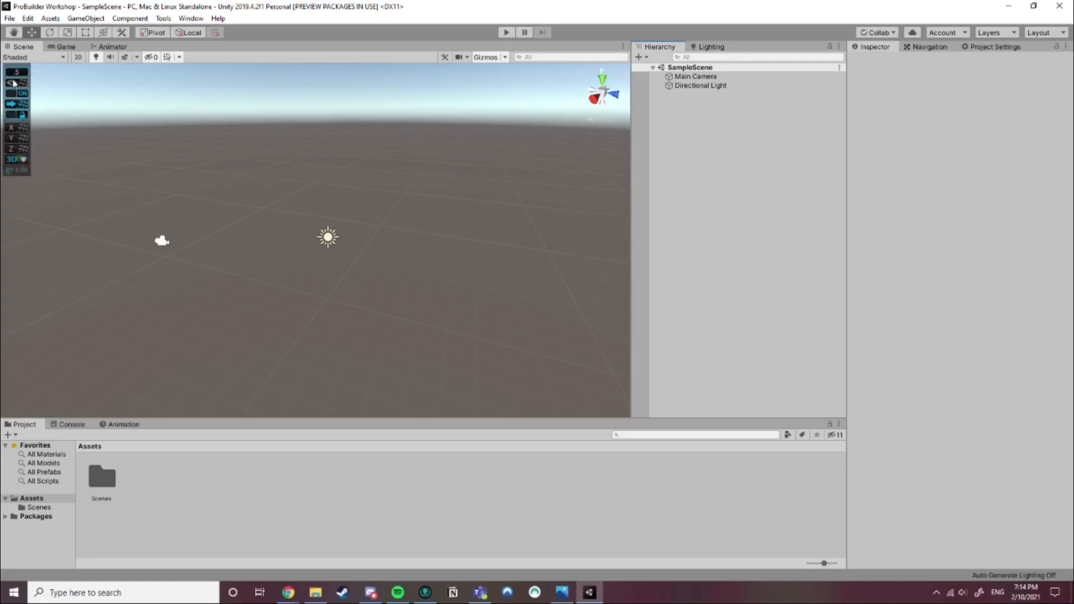
Set the ProGrids snap value to 1
click(25, 73)
drag(140, 75, 105, 79)
text(1)
key(BackSpace)
click(136, 131)
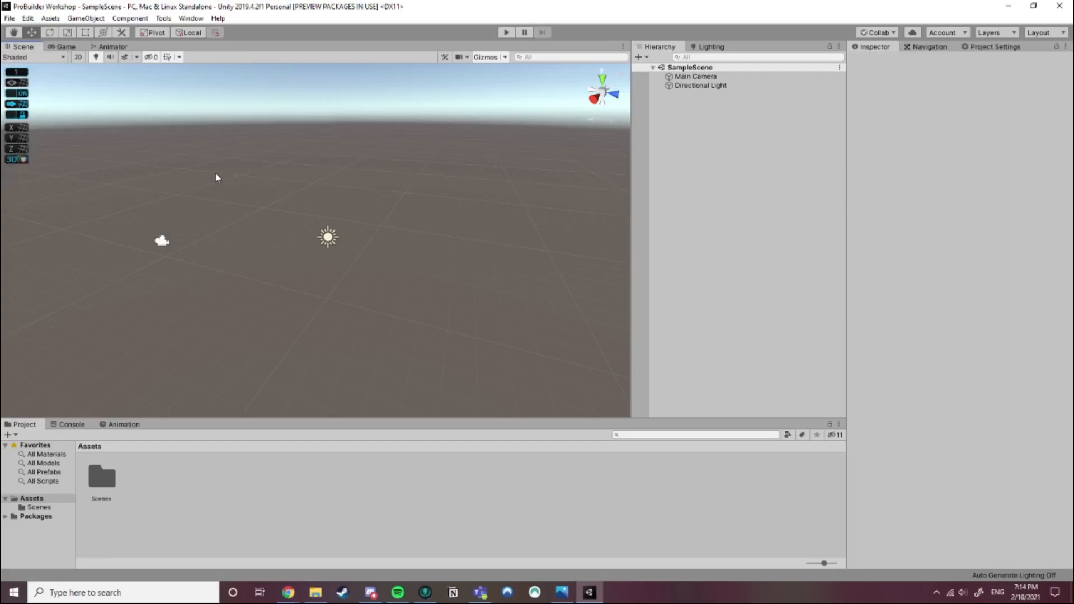
Open the ProBuilder window and dock it beside the Scene view
click(188, 18)
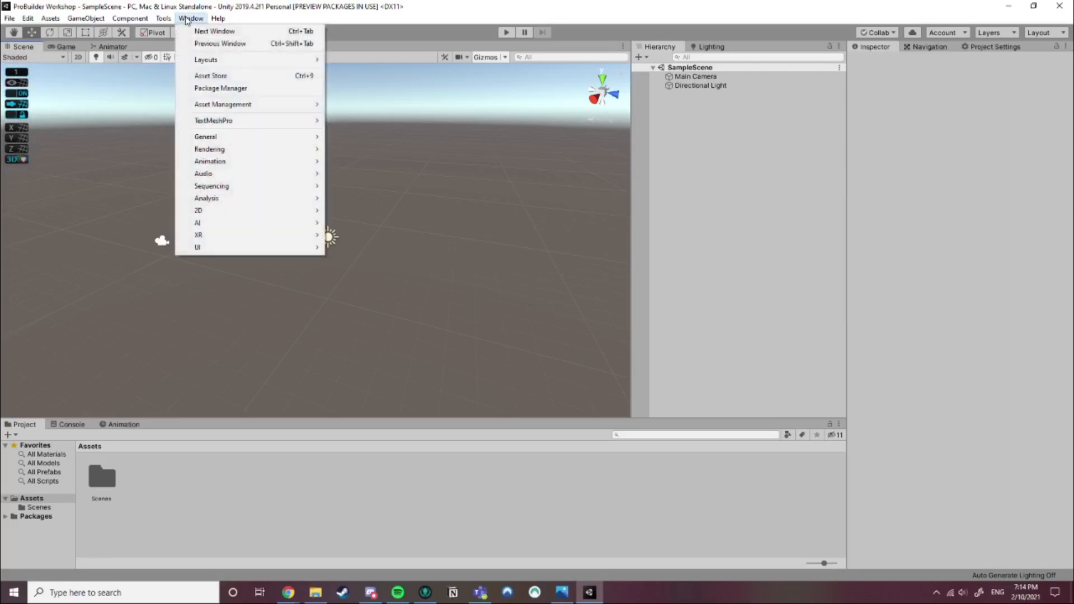
mouse_move(165, 22)
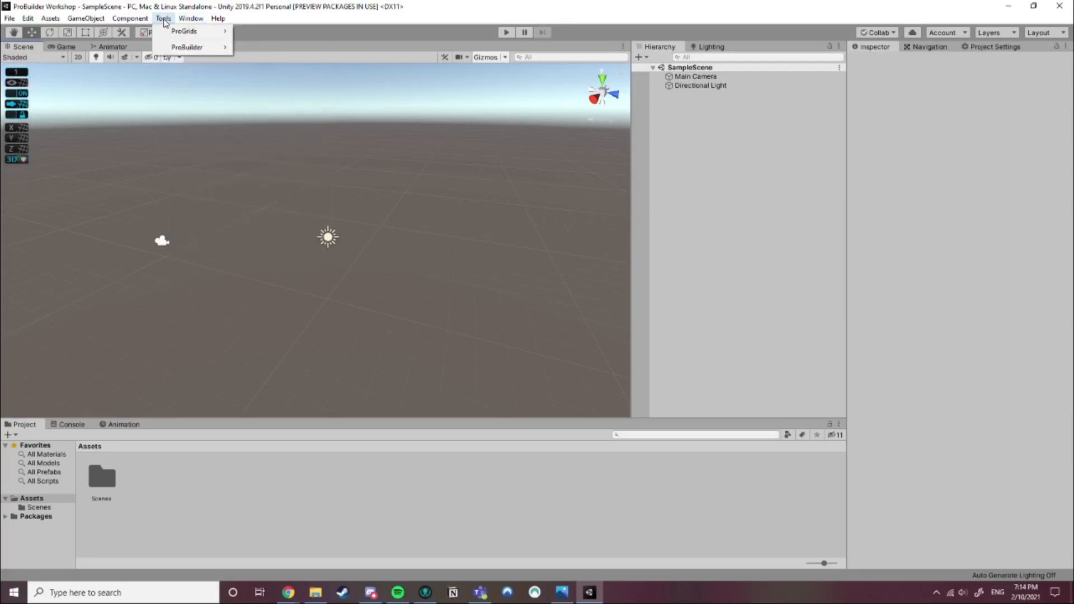
mouse_move(187, 47)
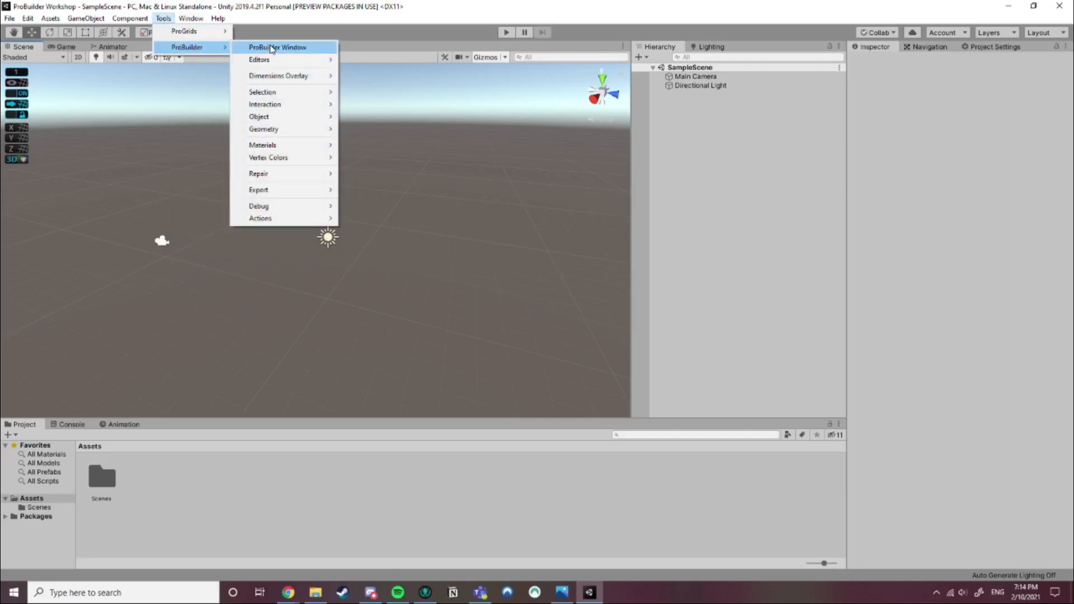
click(272, 48)
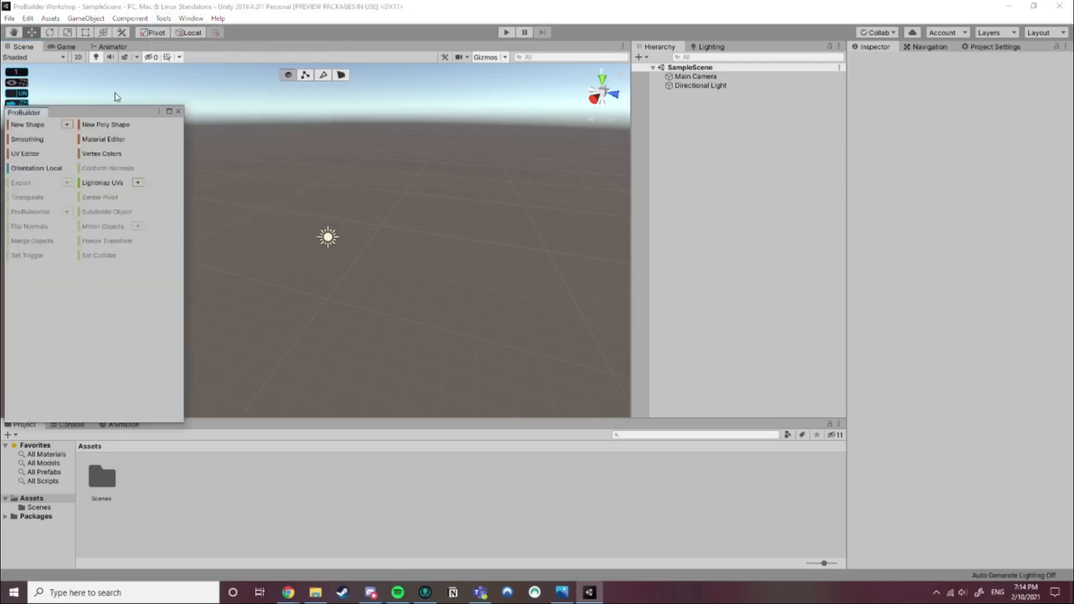
drag(58, 118, 2, 256)
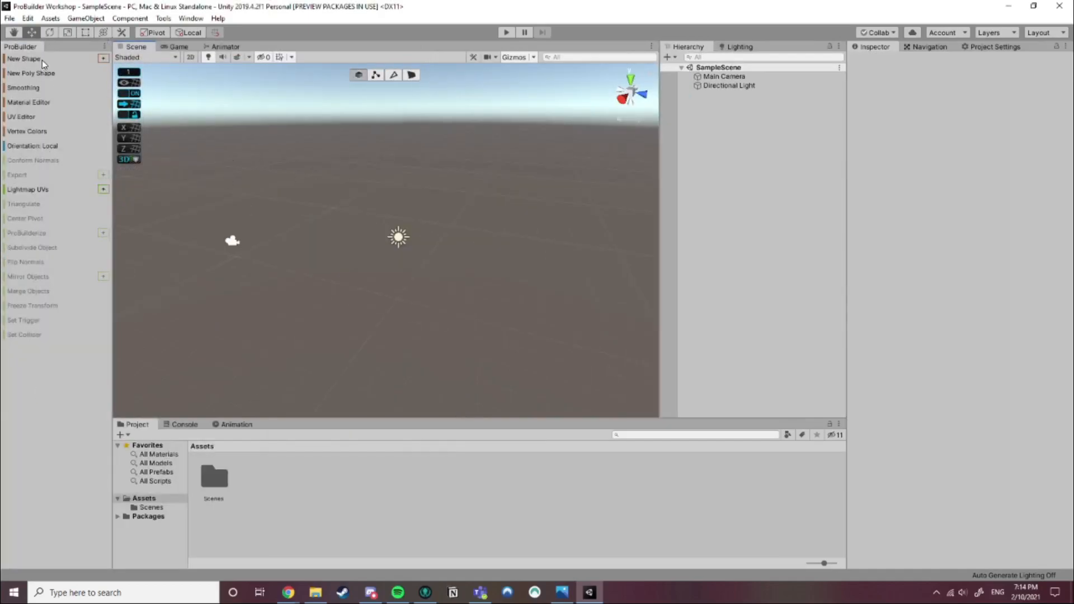
Create a new ProBuilder cube in the scene with the default size of 1
click(23, 59)
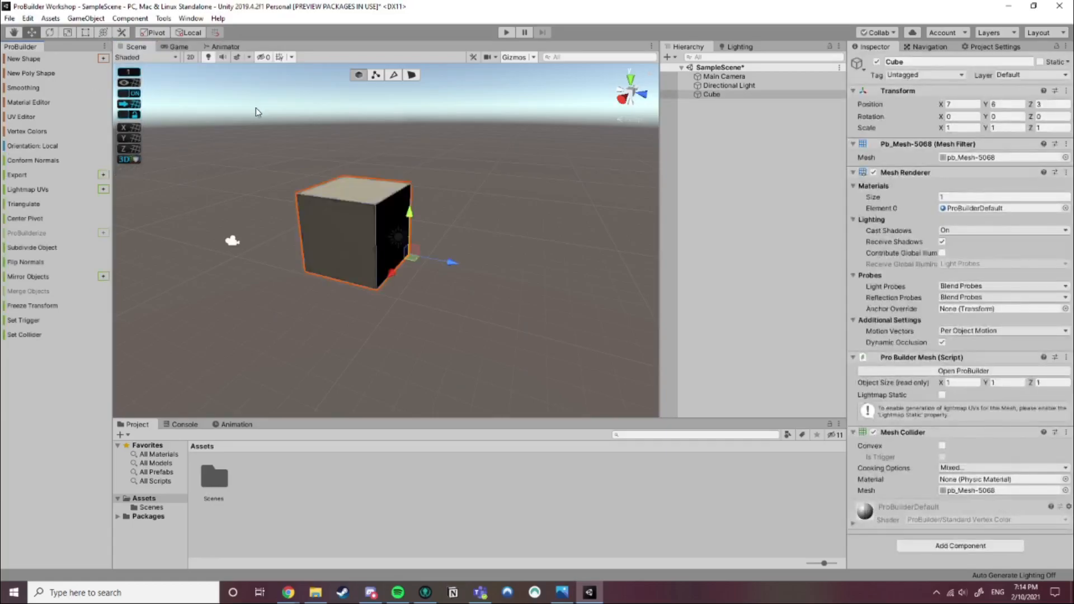
middle_drag(448, 288, 472, 325)
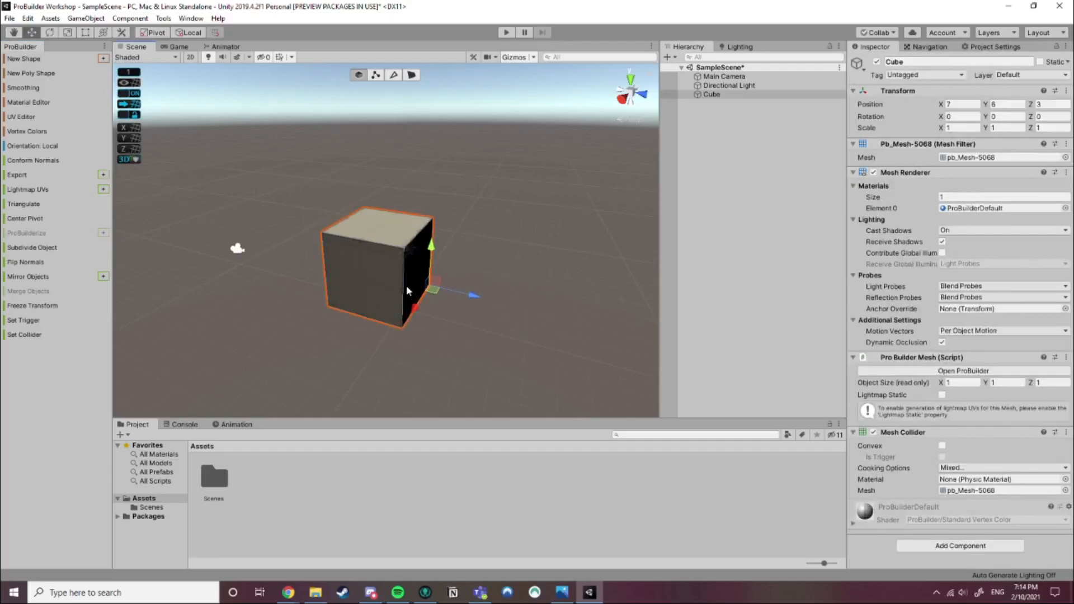
click(250, 188)
Open the new shape settings and move the preview cube along the Z axis to position 1, away from the existing cube
click(103, 59)
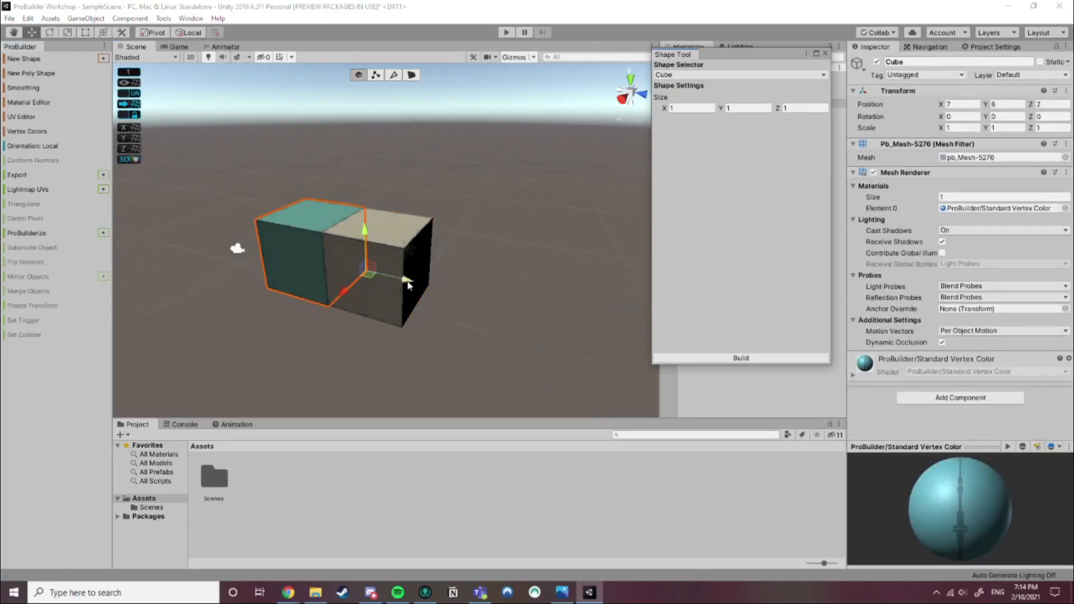
drag(410, 284, 363, 260)
middle_drag(271, 242, 286, 245)
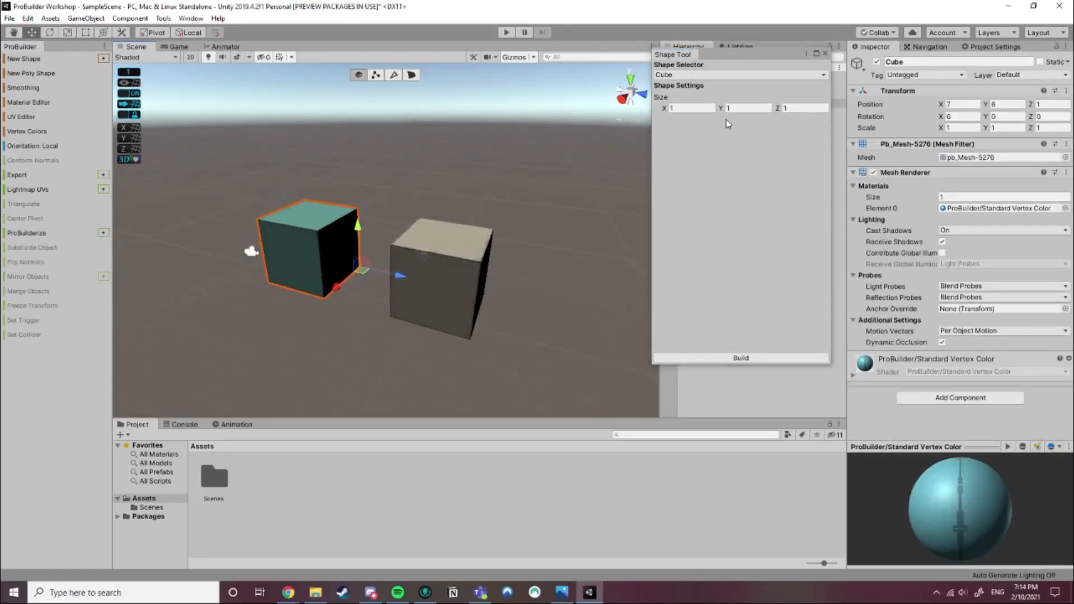
Preview the Sprite, Prism and Stair shapes one after another in the Shape Tool
click(730, 75)
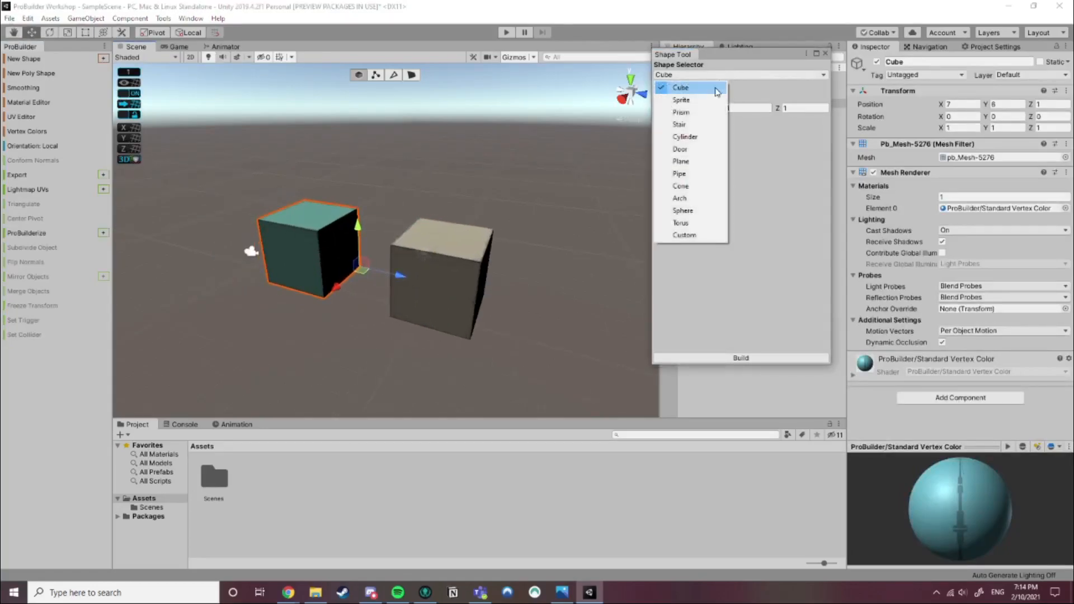
click(684, 101)
click(694, 75)
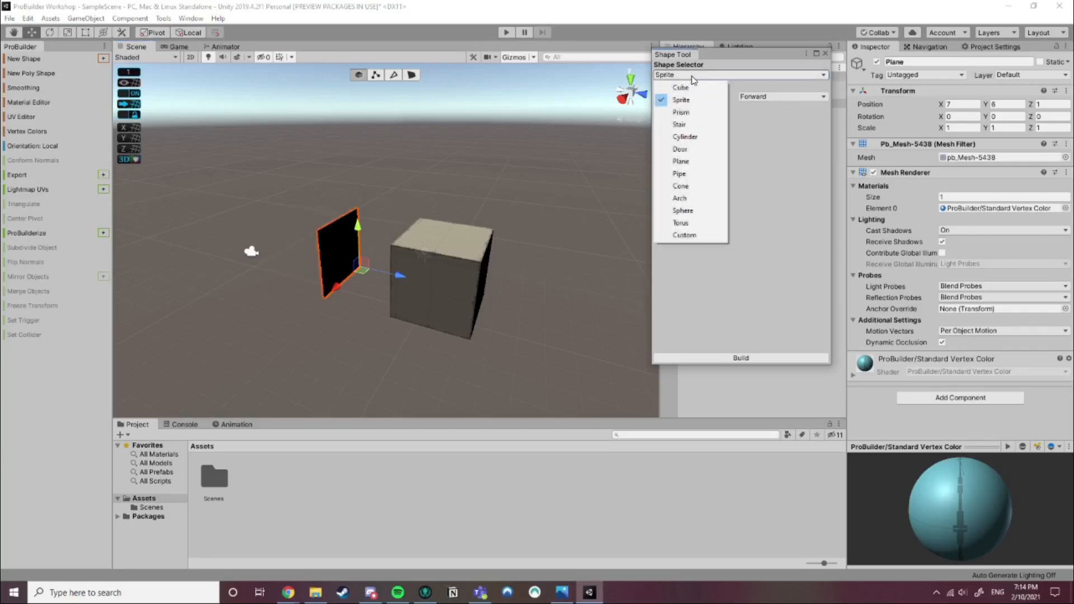
click(697, 113)
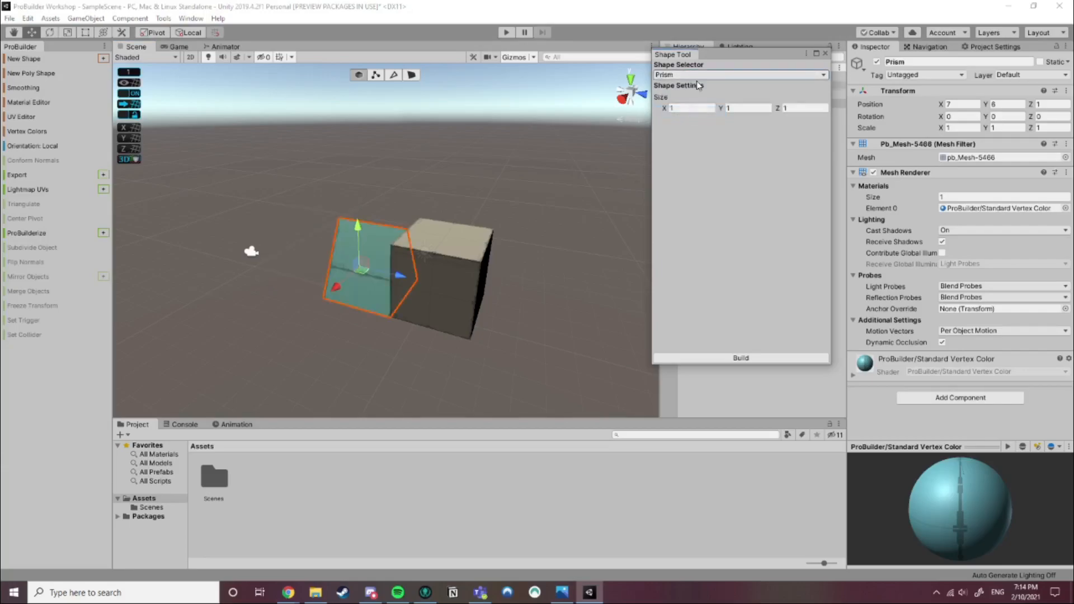
click(696, 75)
click(697, 128)
alt+drag(415, 218, 576, 218)
middle_drag(313, 193, 442, 234)
scroll(442, 235, down, 5)
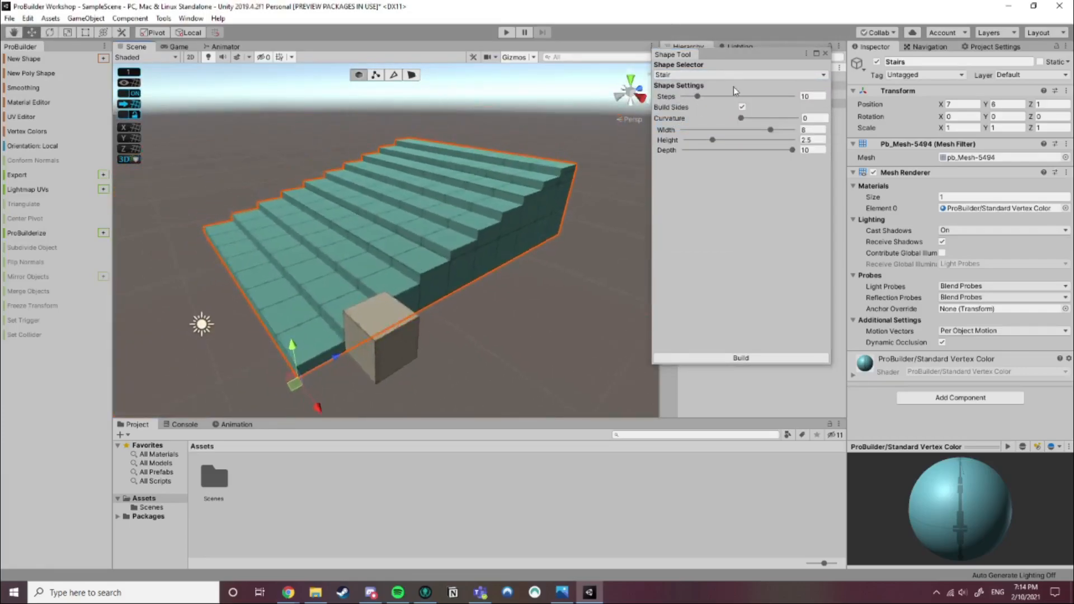
Try the stairs with 14 steps and a width of about 1.08, and close the Shape Tool without building
click(724, 75)
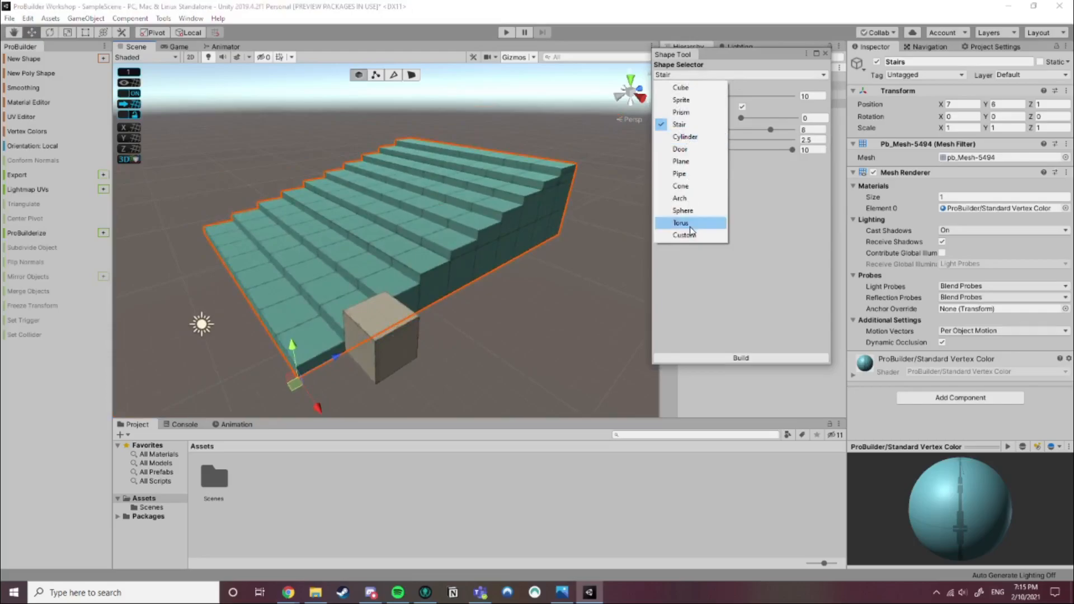
click(682, 112)
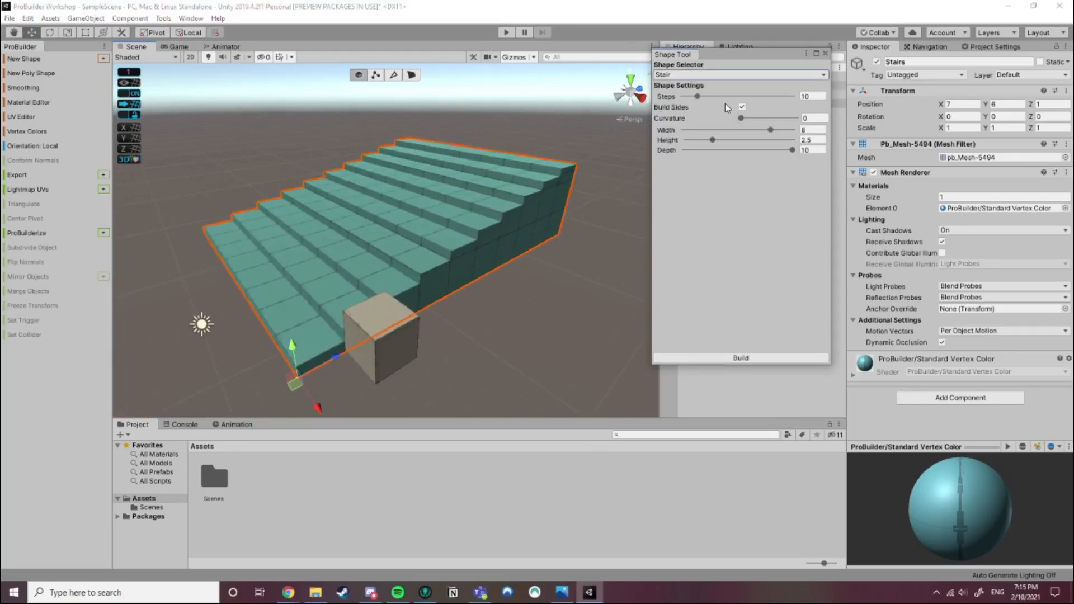
drag(697, 97, 693, 137)
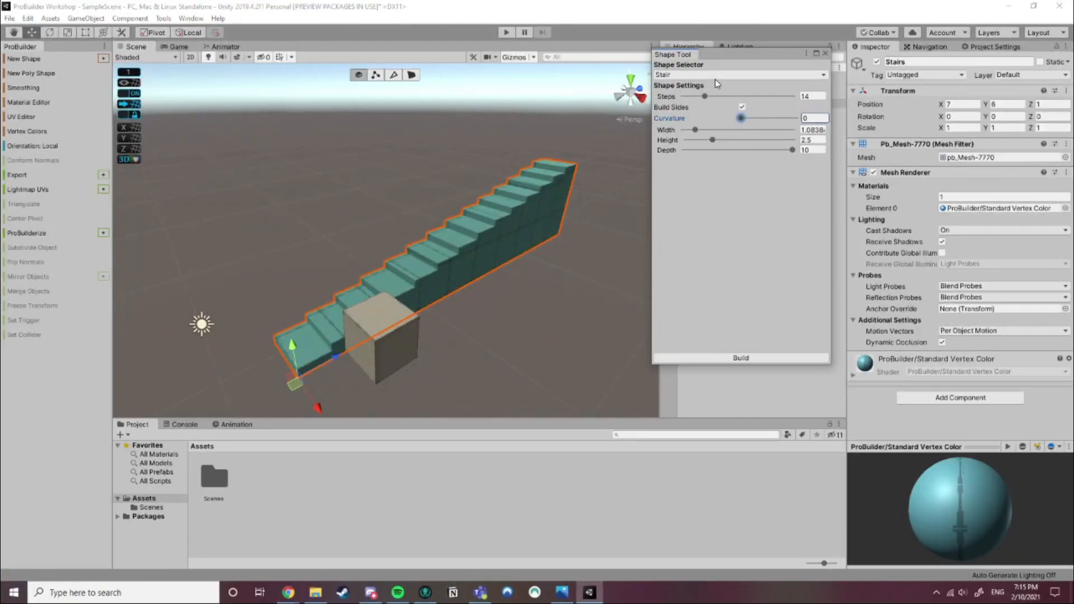
click(739, 75)
click(685, 84)
click(826, 54)
Turn on automatic lighting generation for the scene, return to the Hierarchy and deselect the cube
click(391, 338)
click(746, 49)
click(789, 364)
click(804, 307)
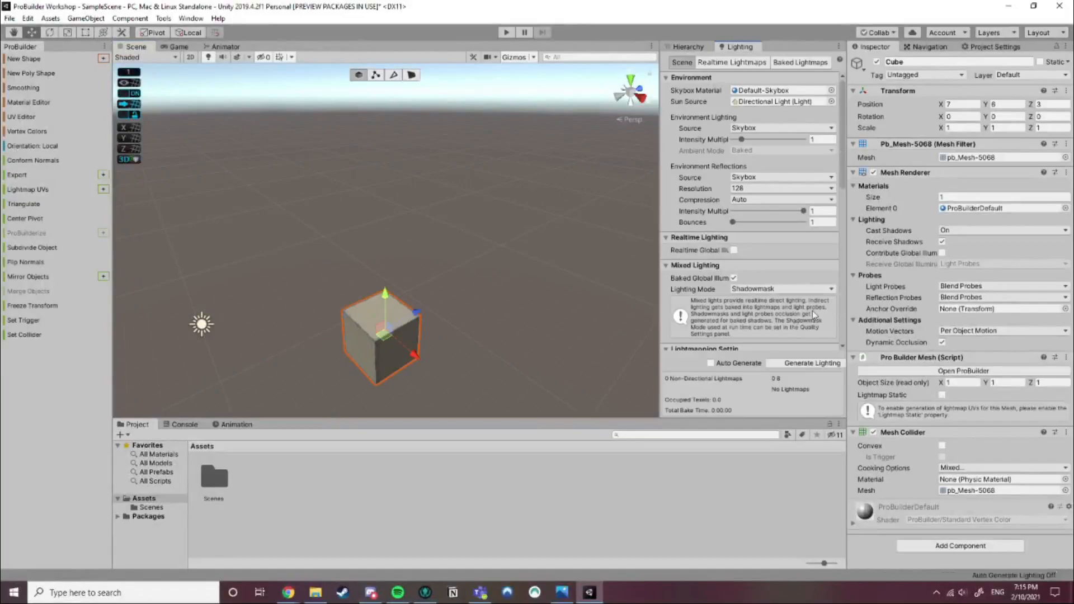
click(711, 306)
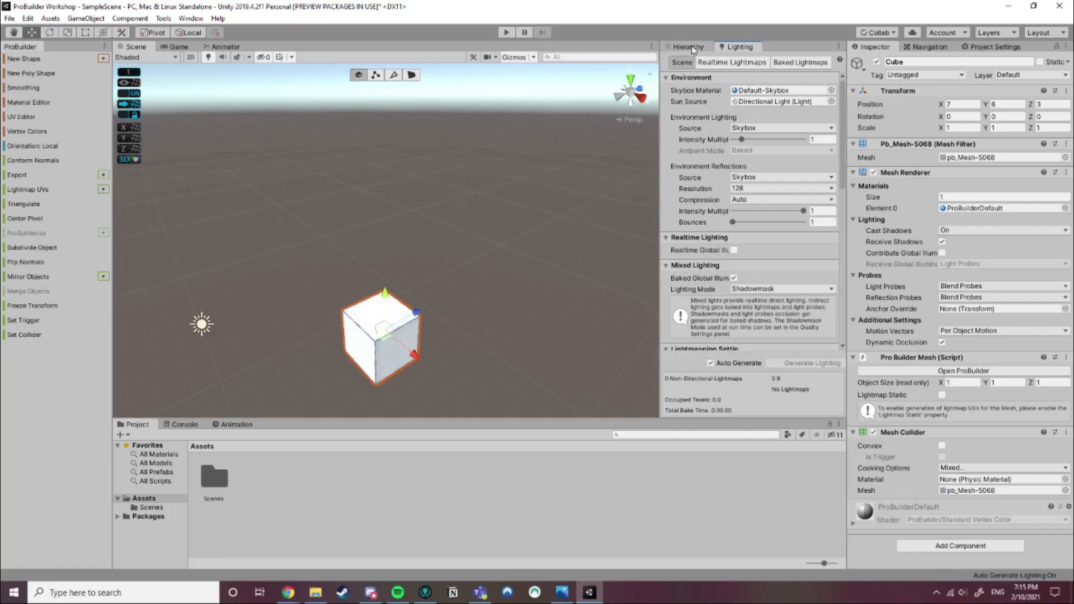
click(689, 47)
click(514, 189)
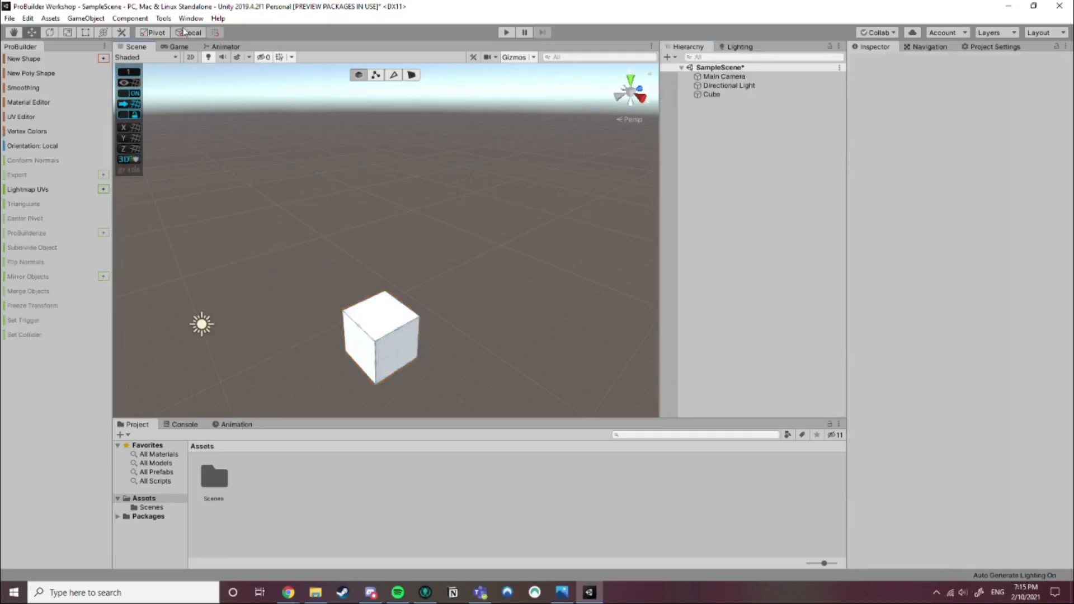
click(171, 20)
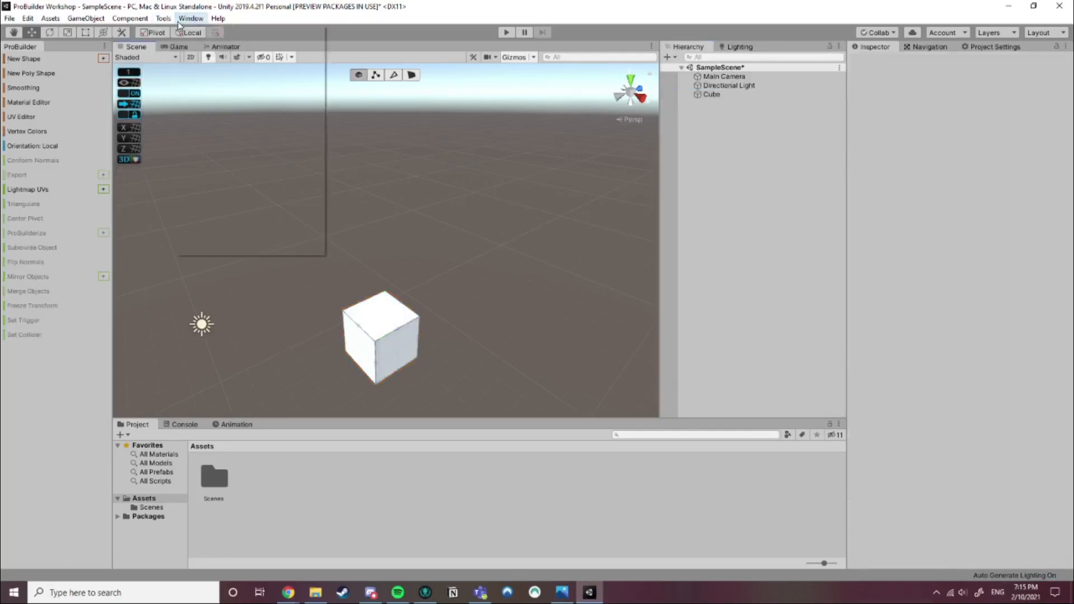
mouse_move(190, 47)
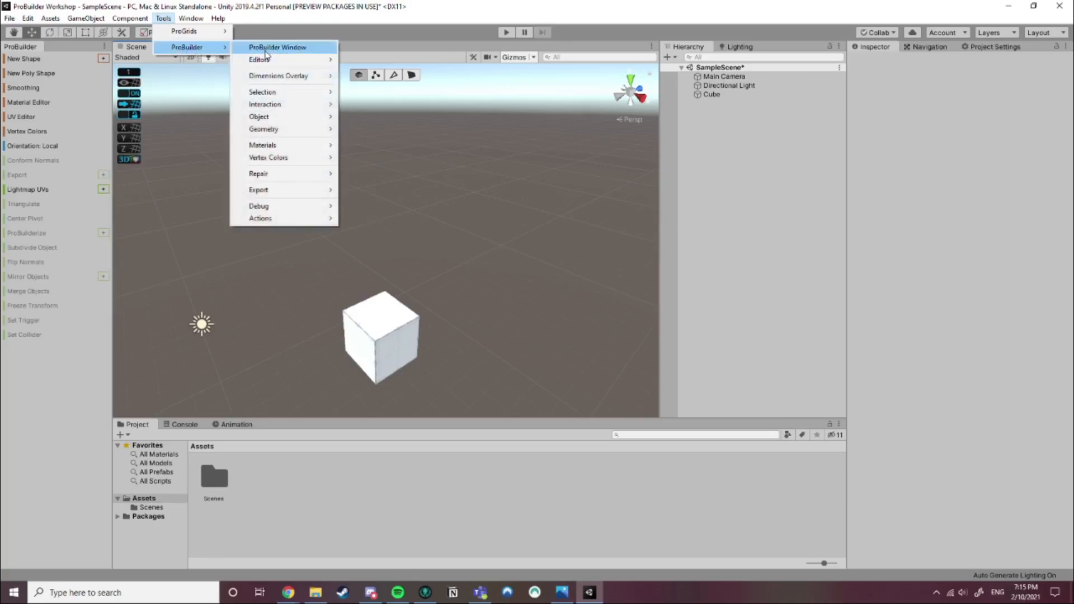
click(540, 166)
middle_drag(414, 342, 424, 257)
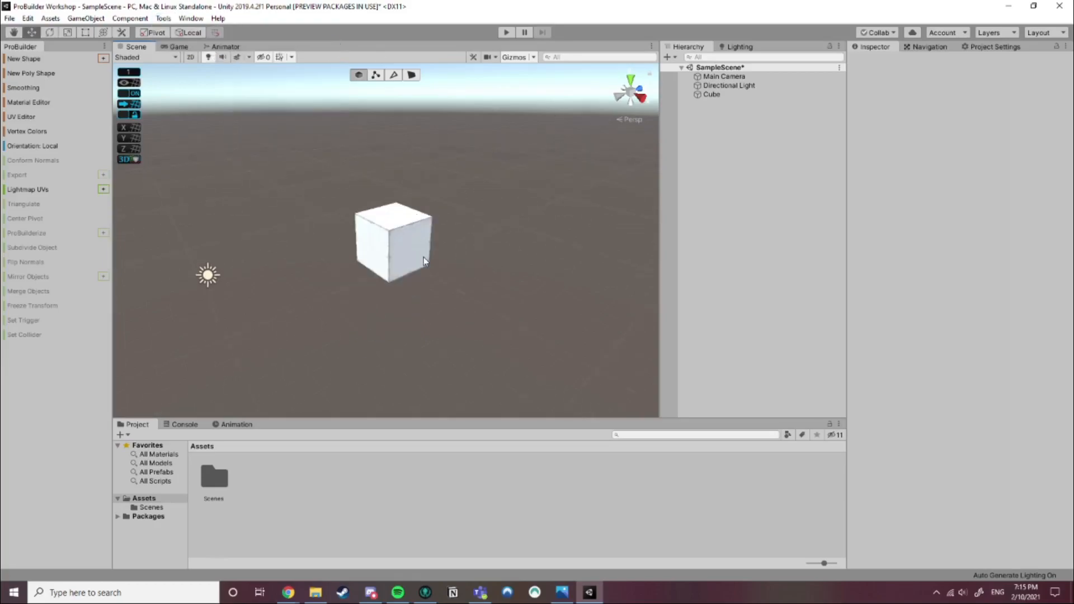
scroll(425, 255, up, 5)
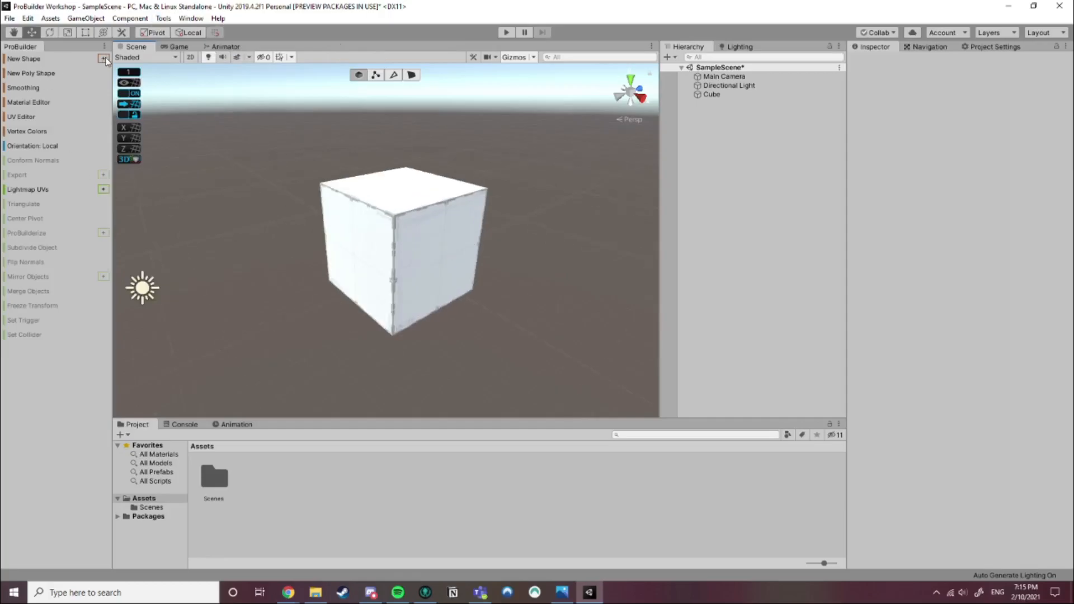
click(391, 200)
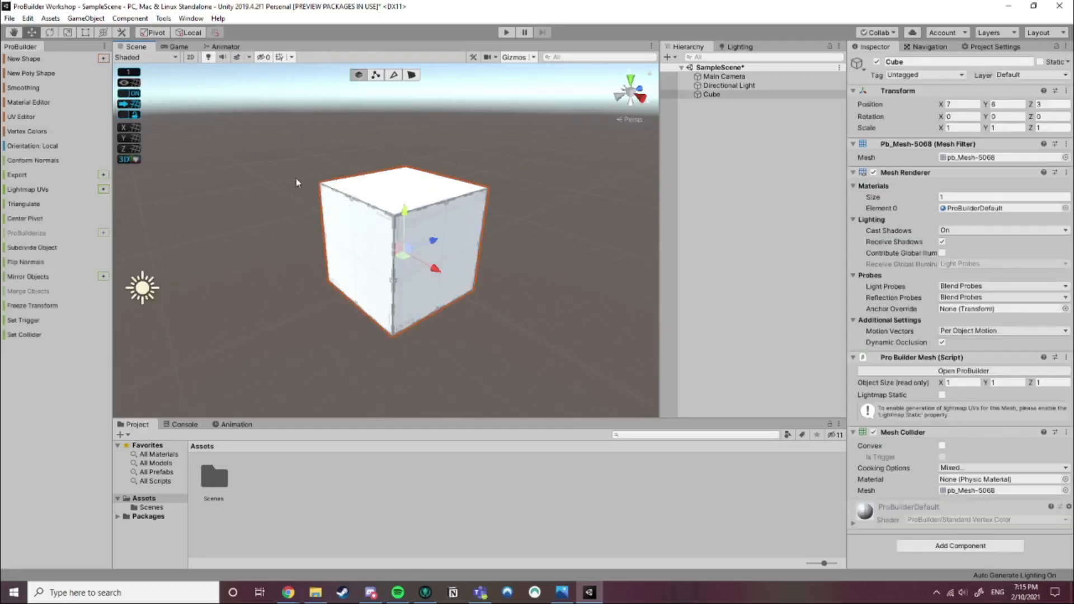
click(203, 149)
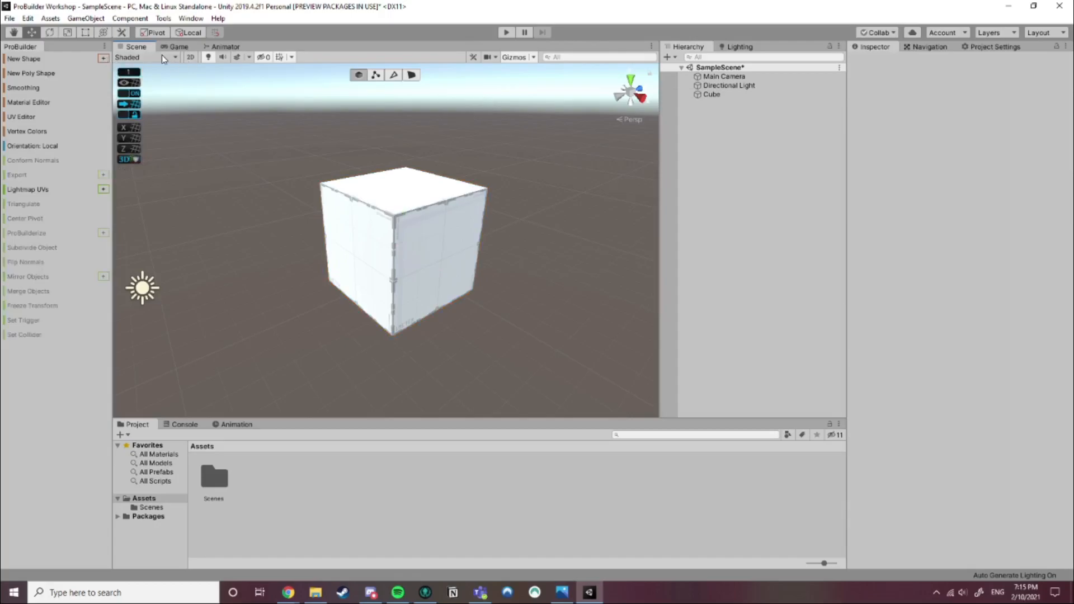
Open the new shape settings, review the list of available shapes and close the Shape Tool without building
click(103, 58)
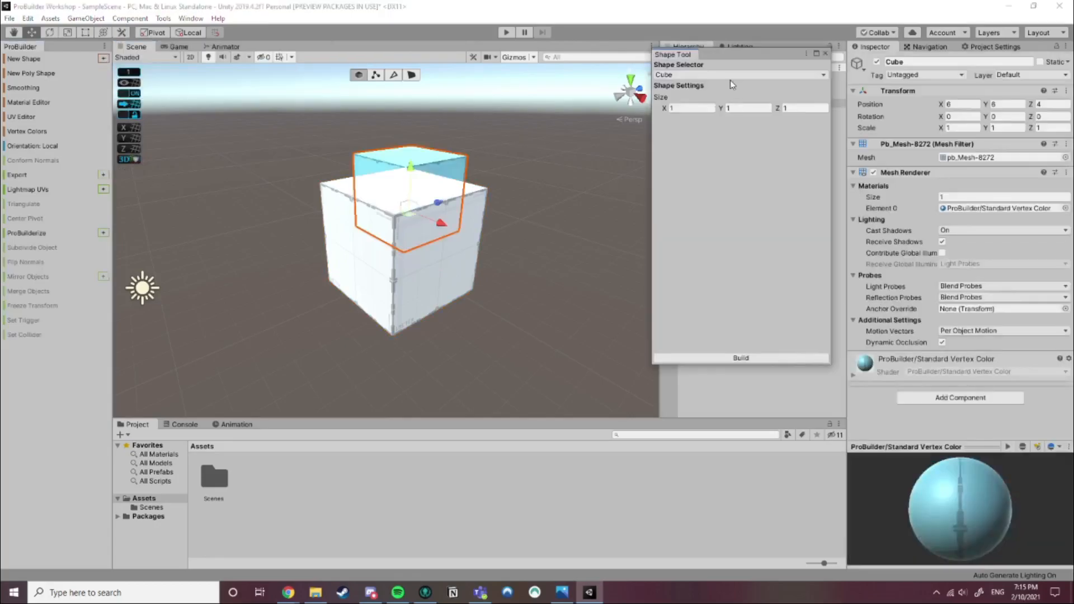
click(727, 76)
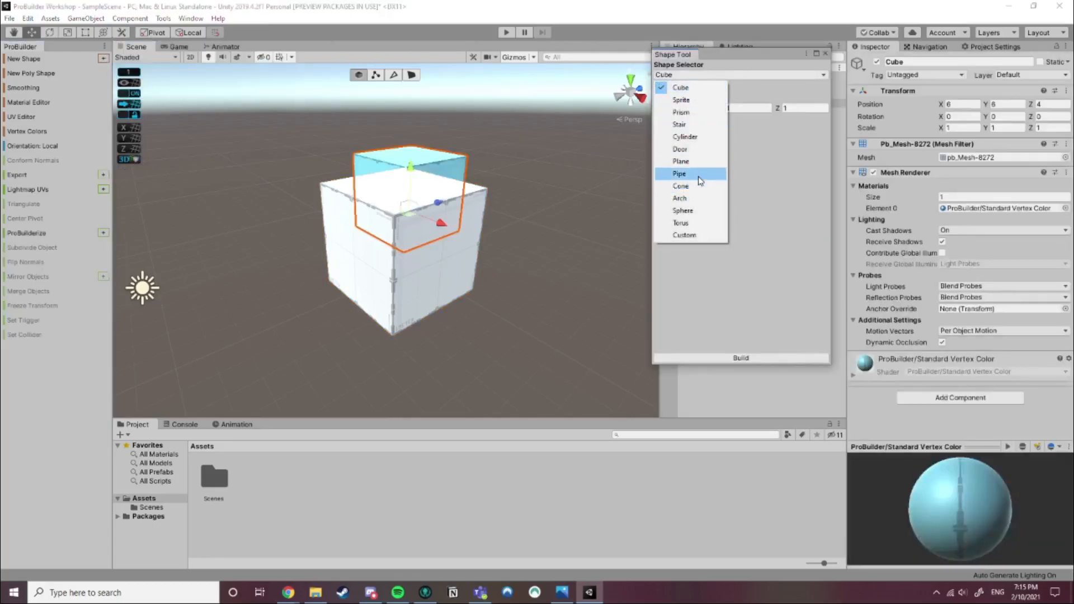
click(742, 140)
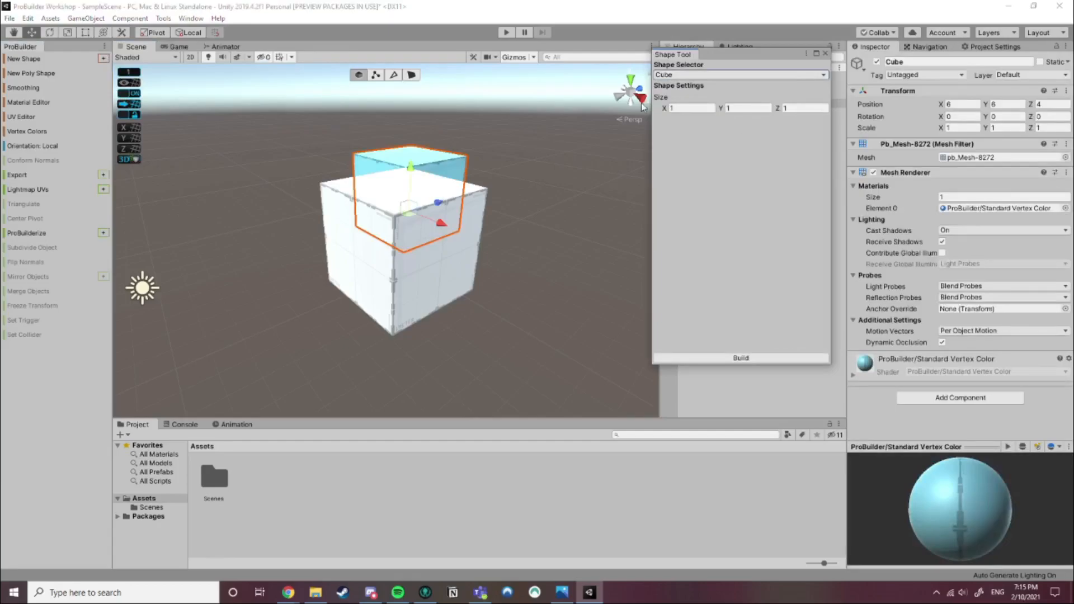
click(517, 210)
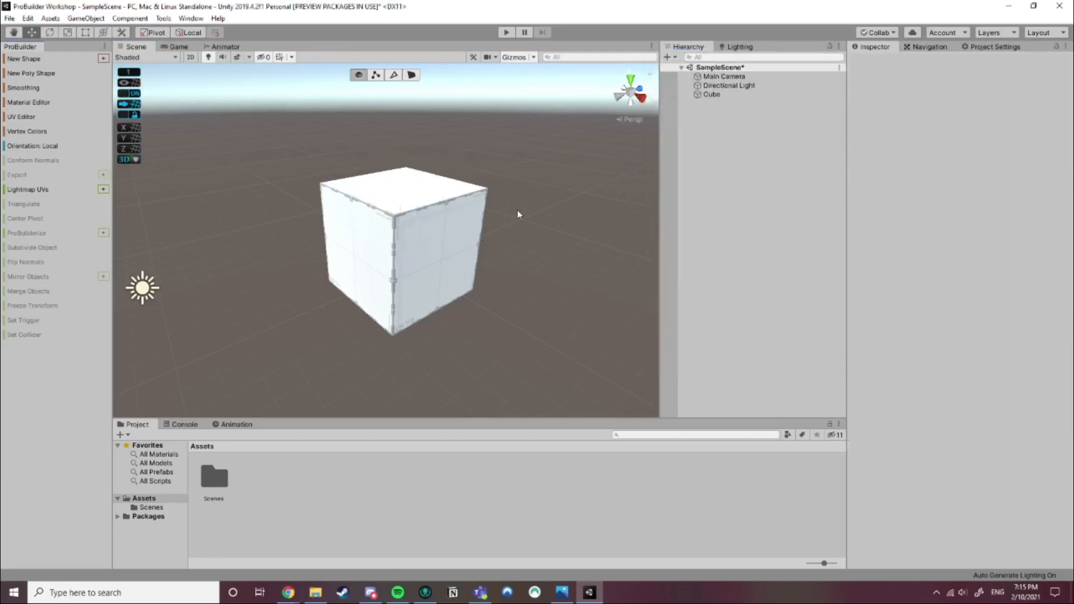
Examine the cube from several sides, both close up on one face and from a distance
middle_drag(576, 236, 558, 240)
right_drag(558, 240, 528, 302)
middle_drag(515, 312, 442, 279)
scroll(442, 279, up, 3)
right_drag(418, 299, 394, 281)
middle_drag(416, 284, 375, 261)
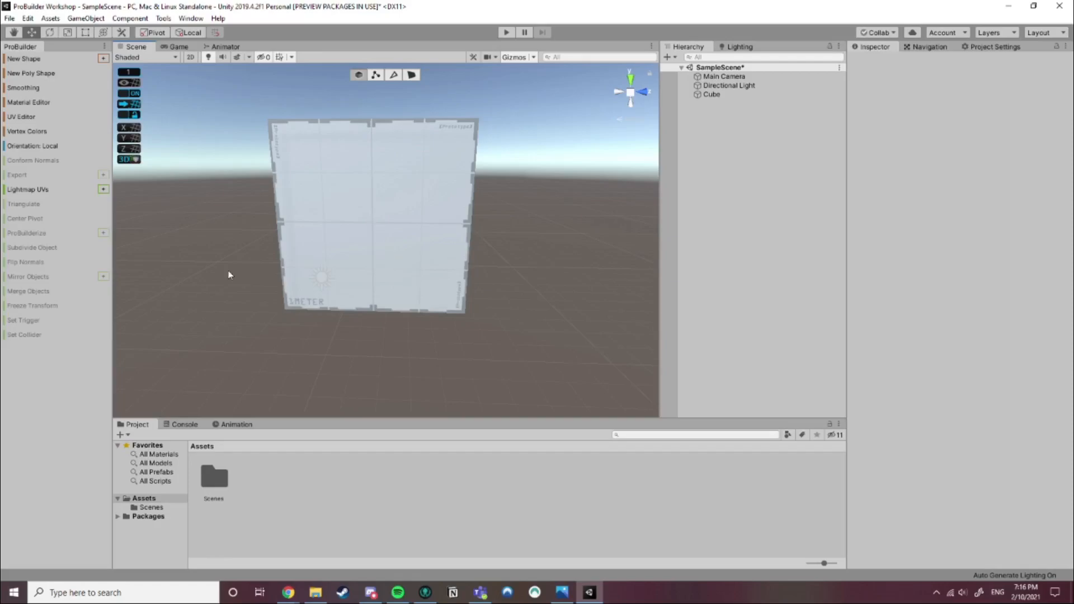
alt+drag(203, 194, 385, 264)
scroll(385, 268, down, 5)
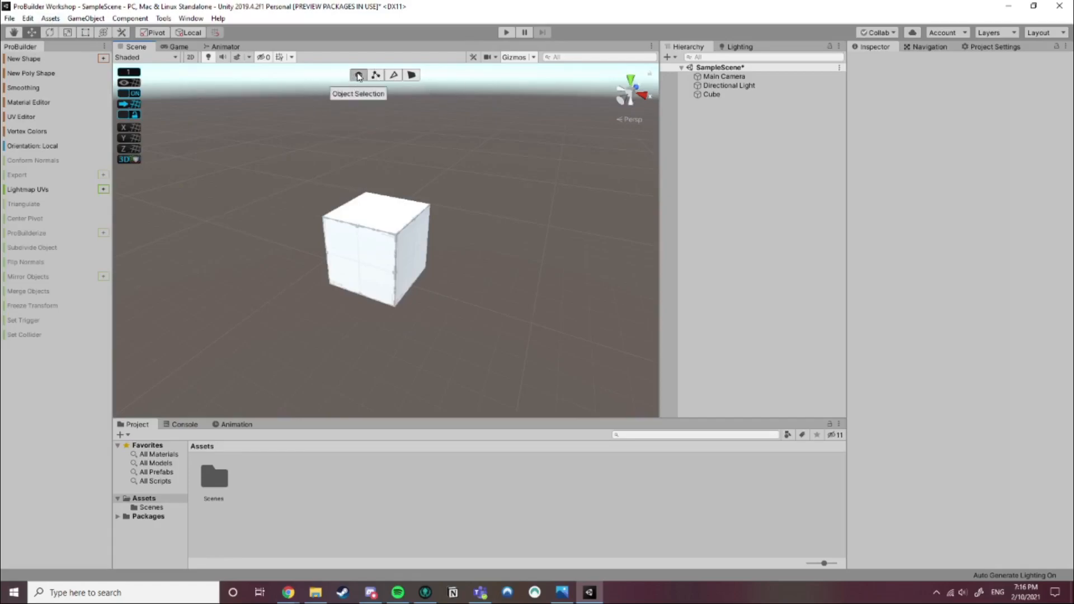
Switch from object to vertex selection and pick two of the cube's top corner vertices one after the other
click(376, 244)
click(385, 127)
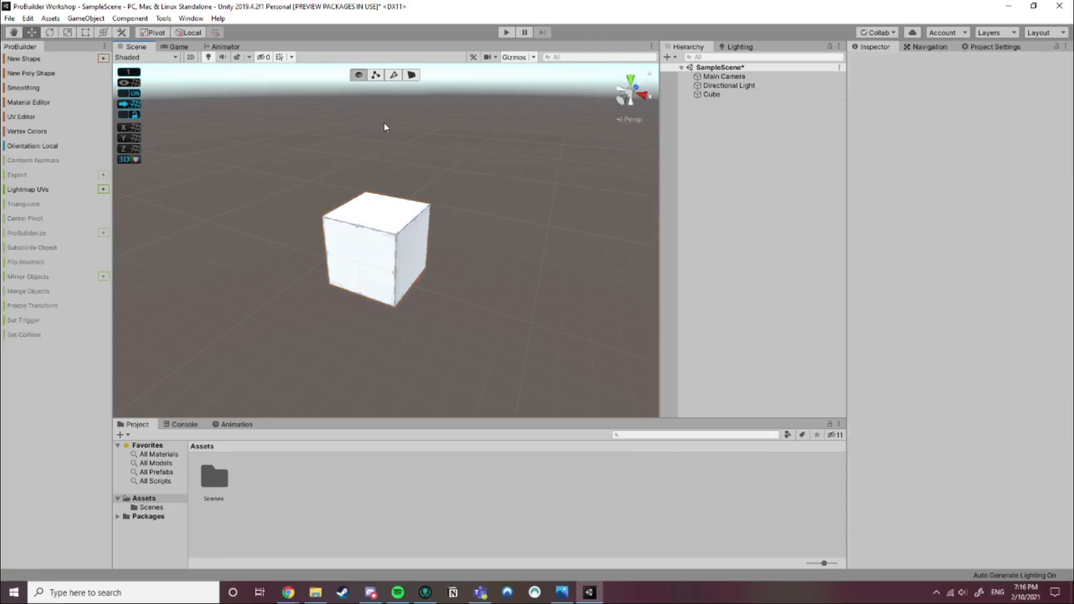
click(377, 77)
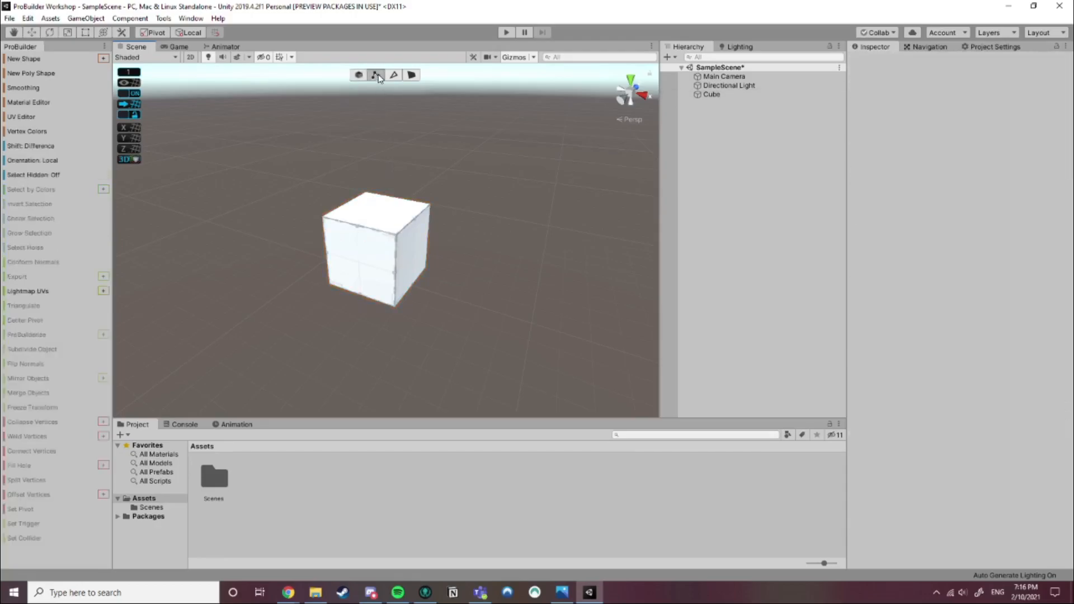
click(379, 214)
scroll(354, 246, up, 3)
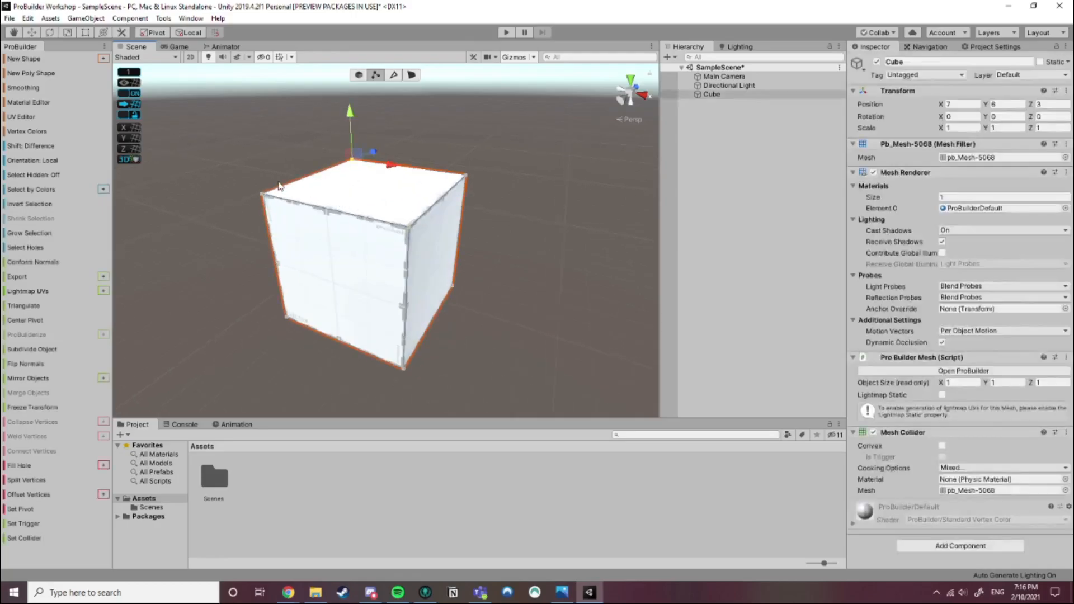
click(409, 230)
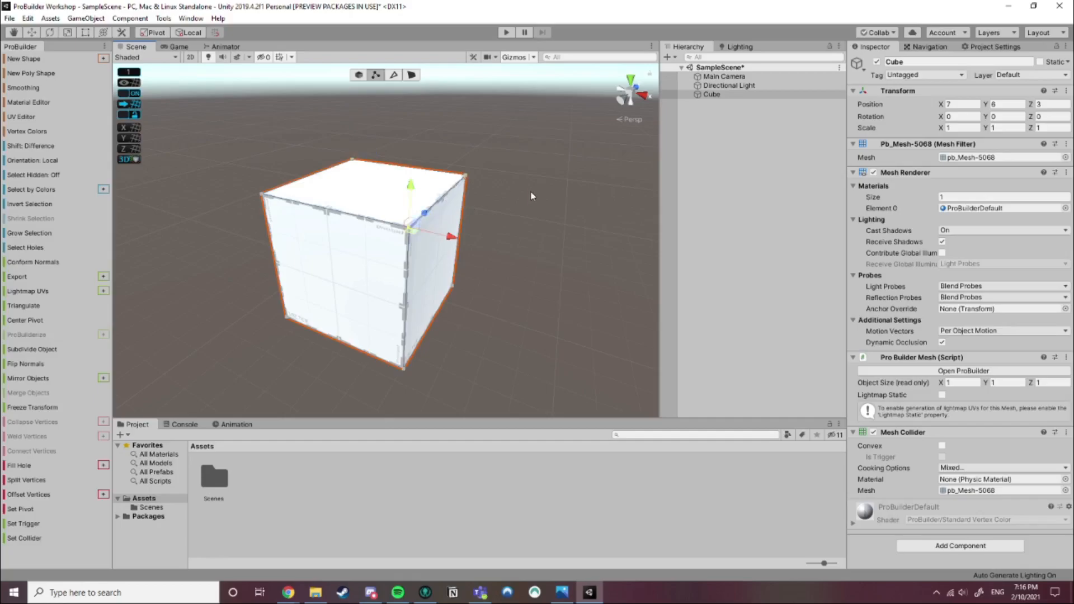
Try stretching the cube to a Z size of 2 by pulling its top corner vertex outward, and undo the move
right_drag(532, 189, 478, 206)
scroll(455, 222, down, 3)
drag(452, 223, 407, 260)
right_drag(313, 321, 404, 285)
middle_drag(383, 305, 540, 230)
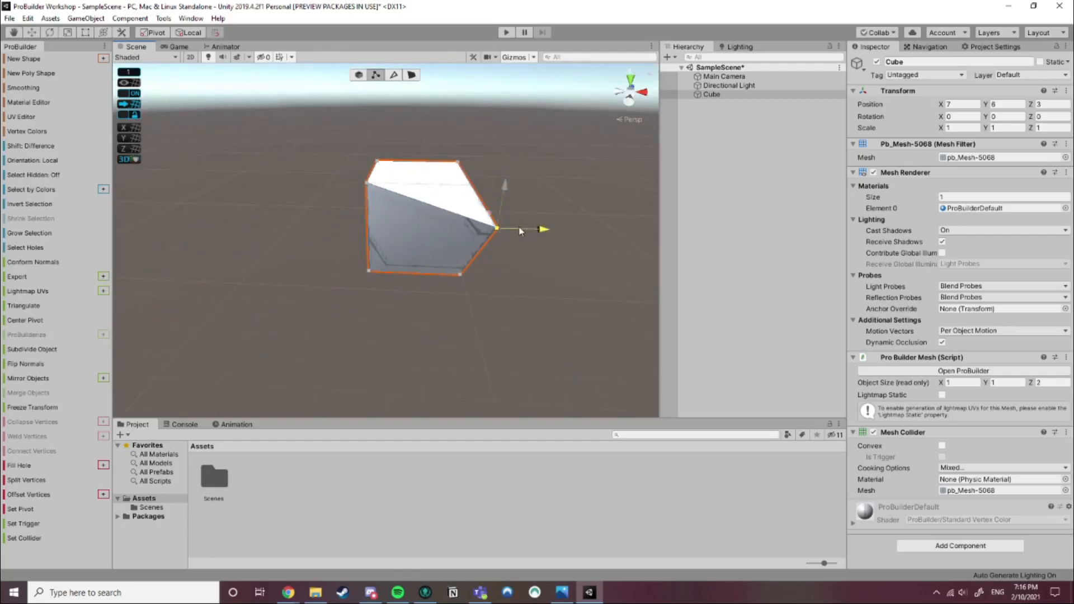
drag(405, 245, 506, 233)
right_drag(531, 233, 475, 248)
middle_drag(531, 238, 306, 289)
key(ctrl+z)
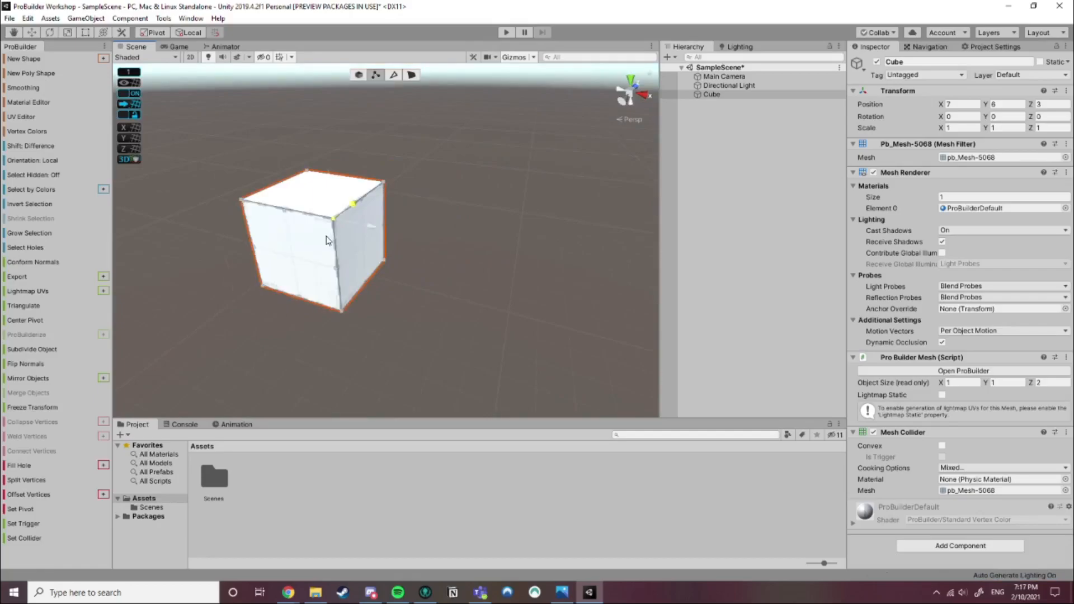
Try raising one top edge of the cube in edge selection to a Y size of 2, and undo the move
click(394, 75)
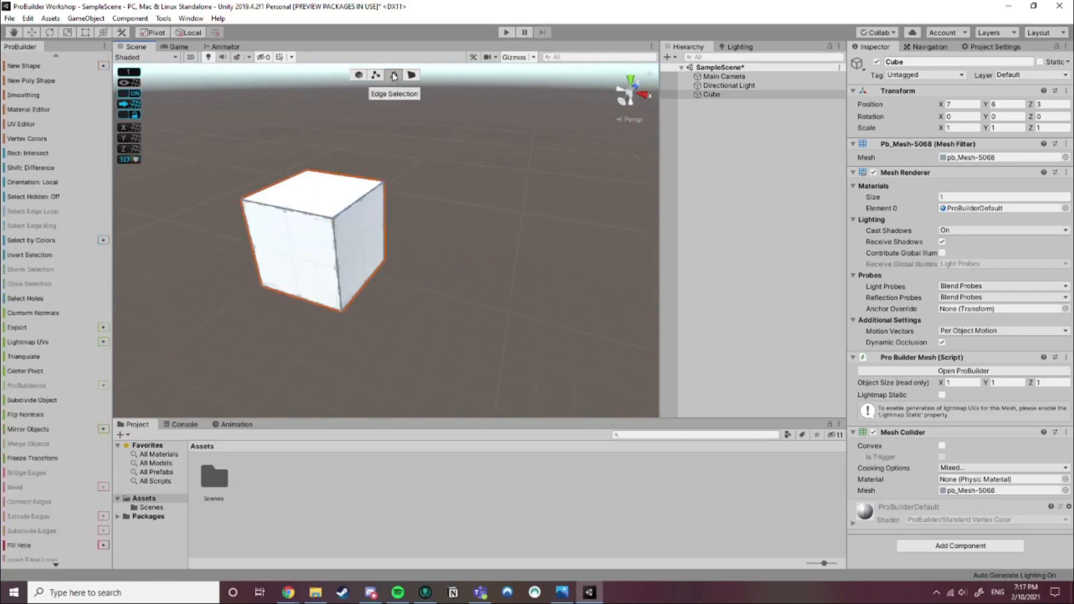
click(359, 202)
drag(402, 204, 475, 119)
drag(536, 92, 374, 220)
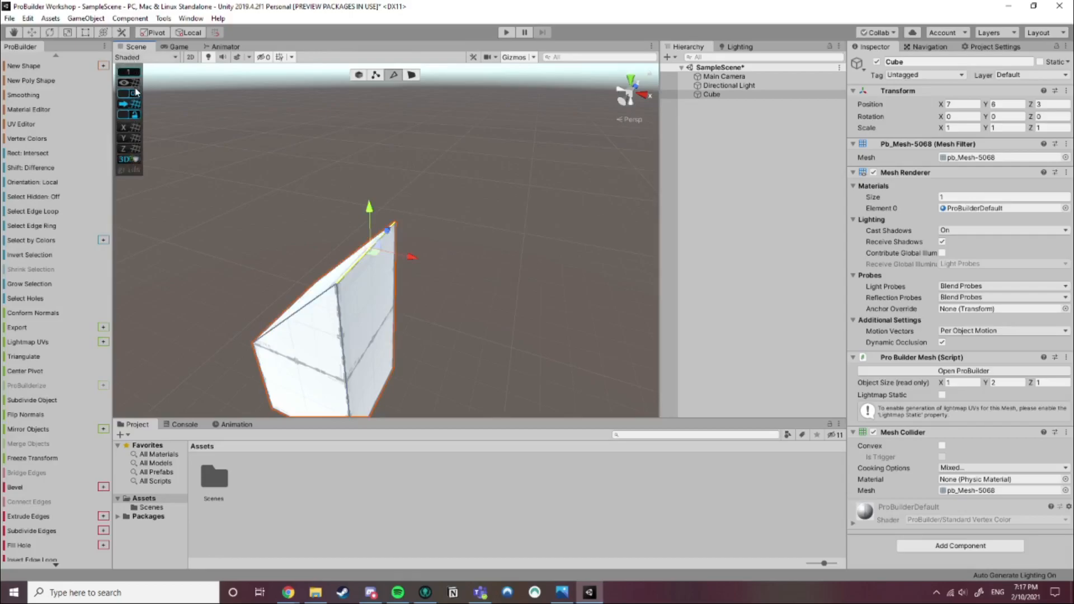
key(ctrl+z)
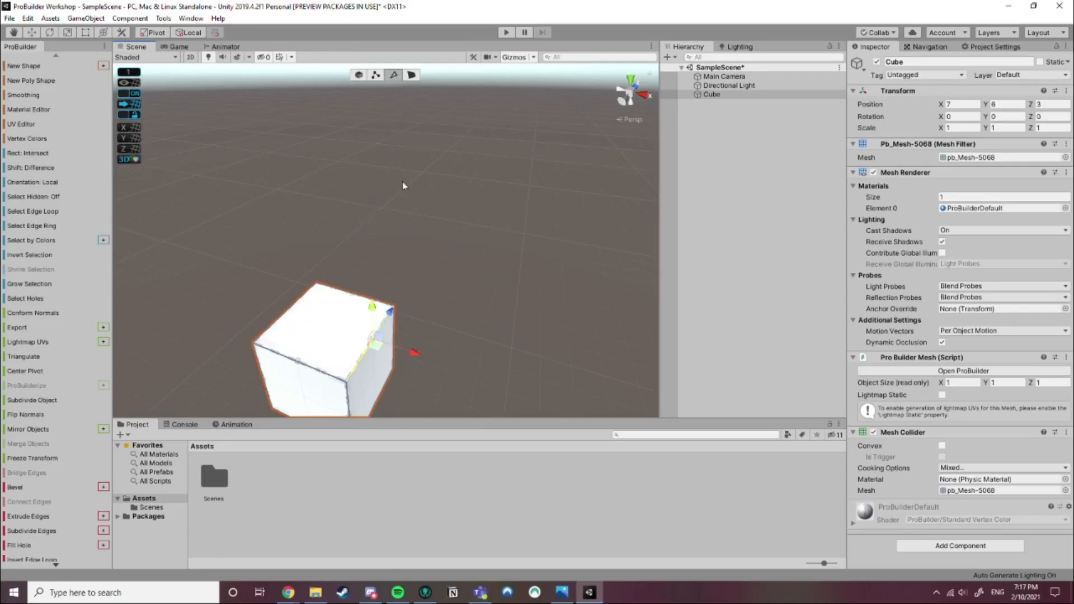
Switch to face selection and pull two adjacent side faces outward until the cube measures 3 × 1 × 2
click(413, 77)
middle_drag(365, 281, 381, 252)
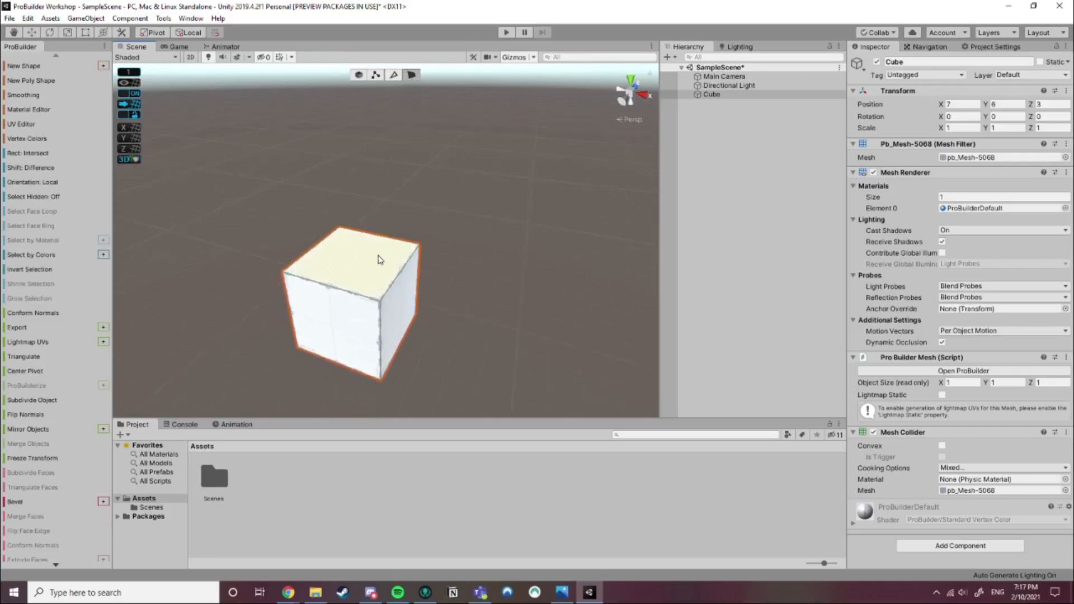
click(331, 344)
scroll(358, 306, down, 5)
shift+drag(380, 265, 353, 294)
click(388, 287)
shift+drag(425, 302, 549, 332)
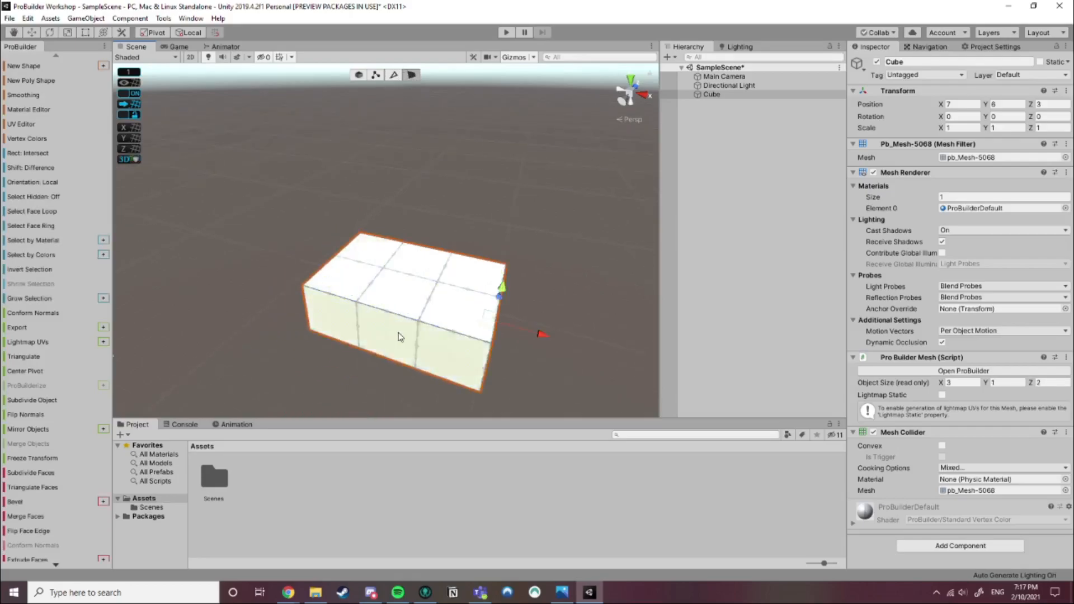
Pull the block's long front face outward to a Z size of 3 and deselect the block
click(400, 337)
scroll(398, 332, down, 3)
drag(405, 274, 394, 293)
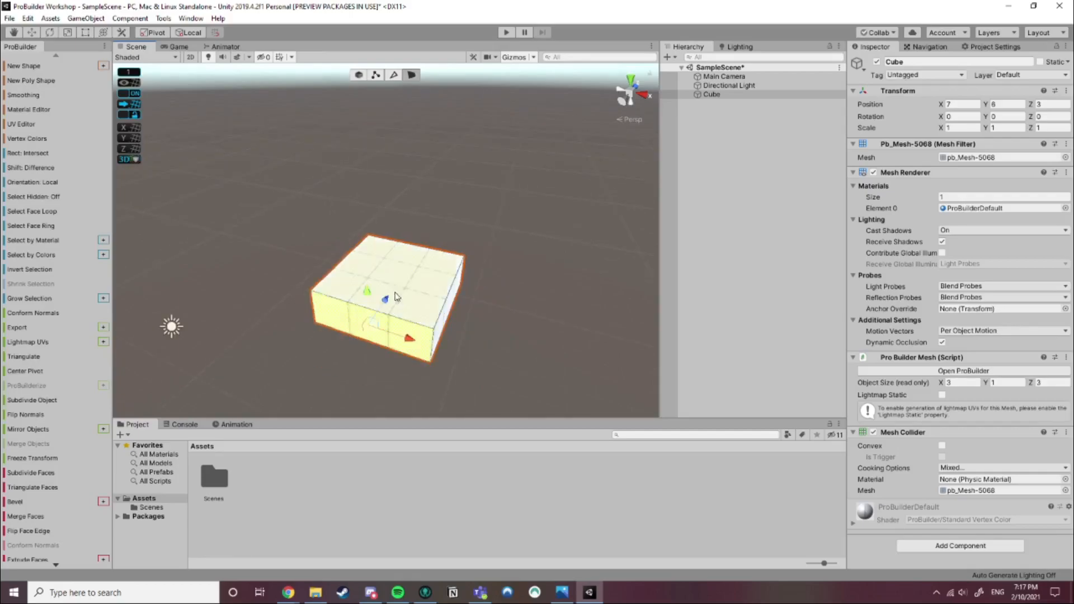
click(335, 226)
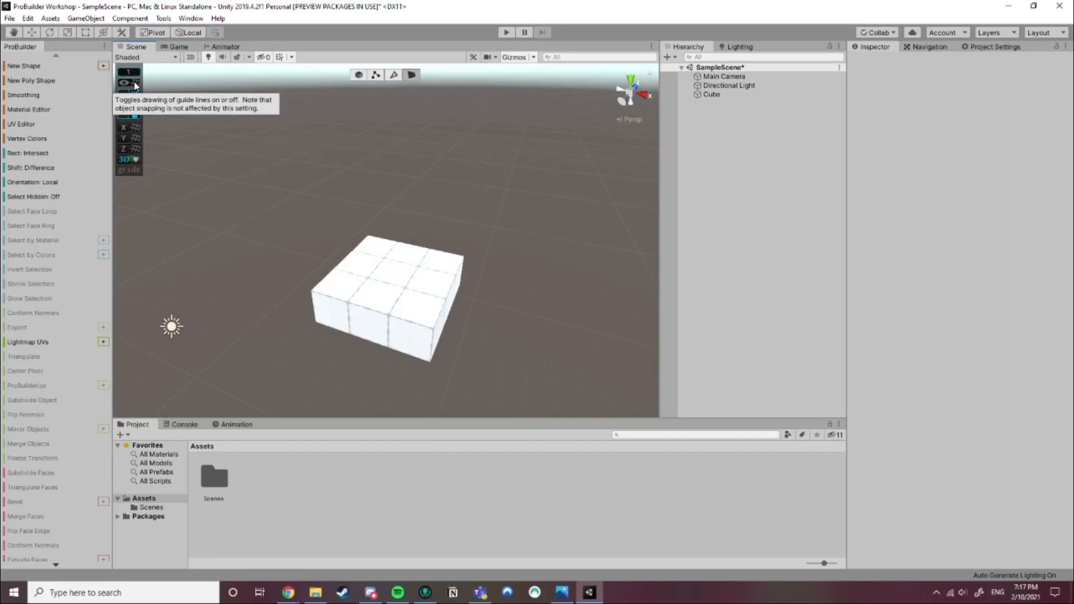
Turn on the ProGrids guide lines, examine the grid around the block from several angles, and hide the lines again
click(135, 82)
right_drag(434, 232, 392, 243)
middle_drag(392, 238, 345, 214)
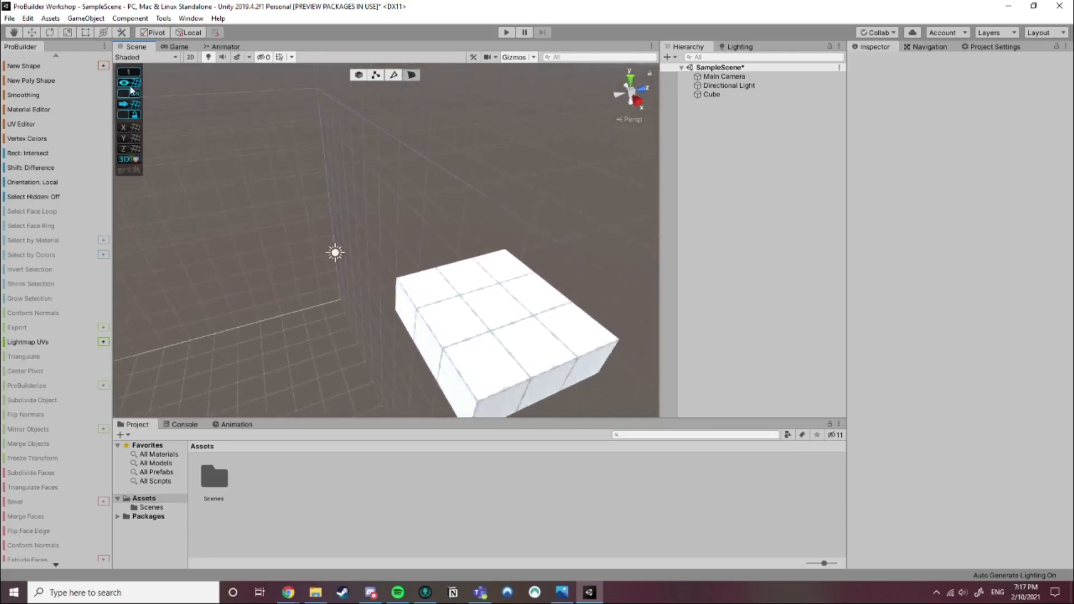
middle_drag(447, 199, 434, 198)
right_drag(339, 179, 149, 197)
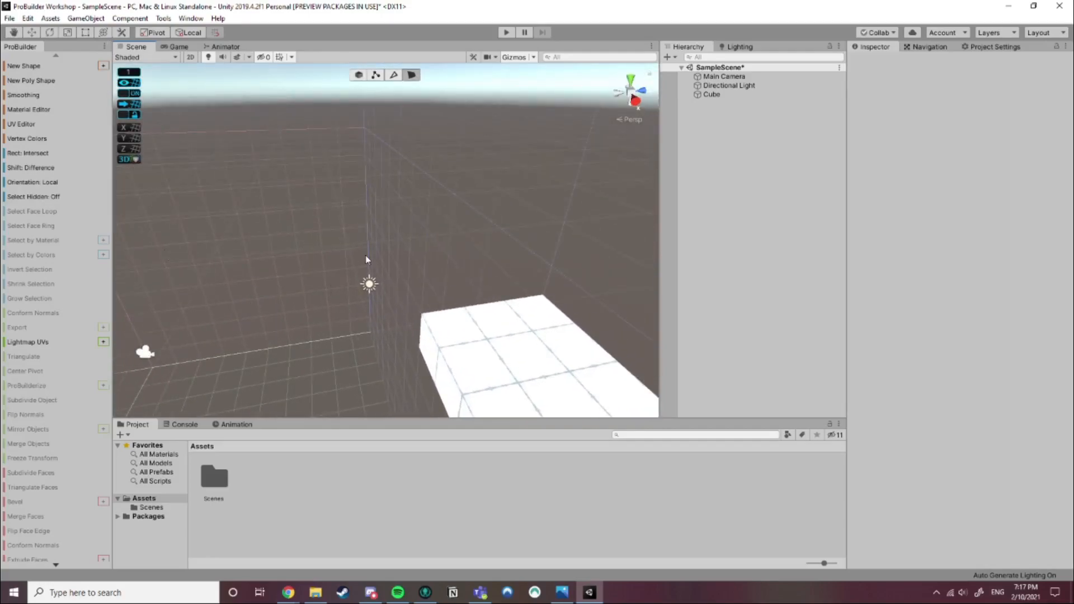
middle_drag(328, 207, 362, 172)
middle_drag(419, 252, 288, 255)
scroll(452, 259, up, 3)
right_drag(473, 264, 348, 227)
middle_drag(429, 285, 439, 225)
right_drag(327, 124, 265, 90)
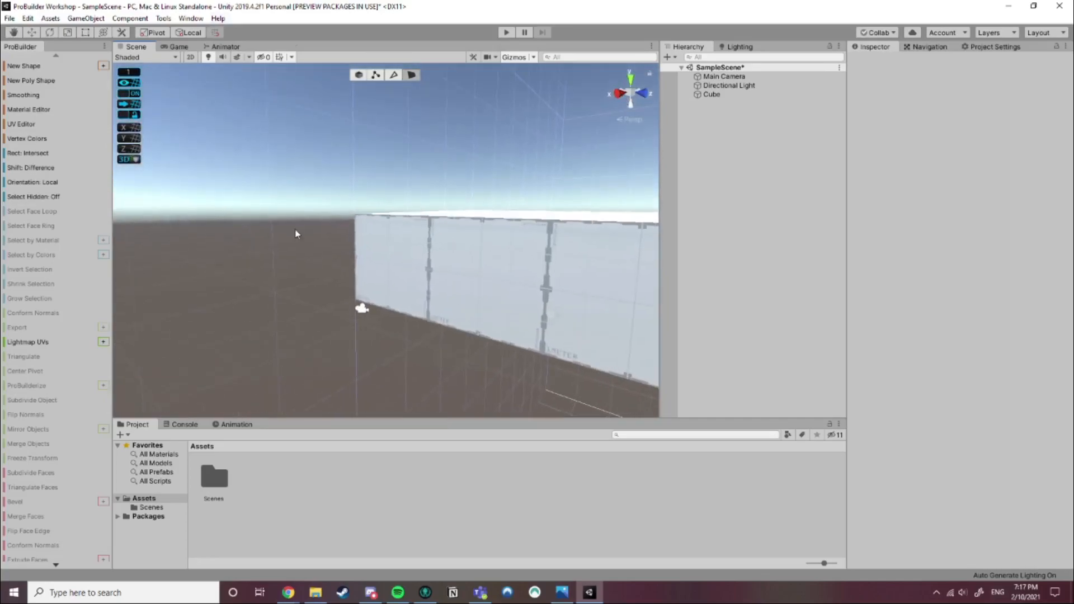
click(129, 82)
Try moving the block's side face freely with grid snapping off, and turn snapping back on
click(133, 96)
click(490, 256)
scroll(490, 256, down, 5)
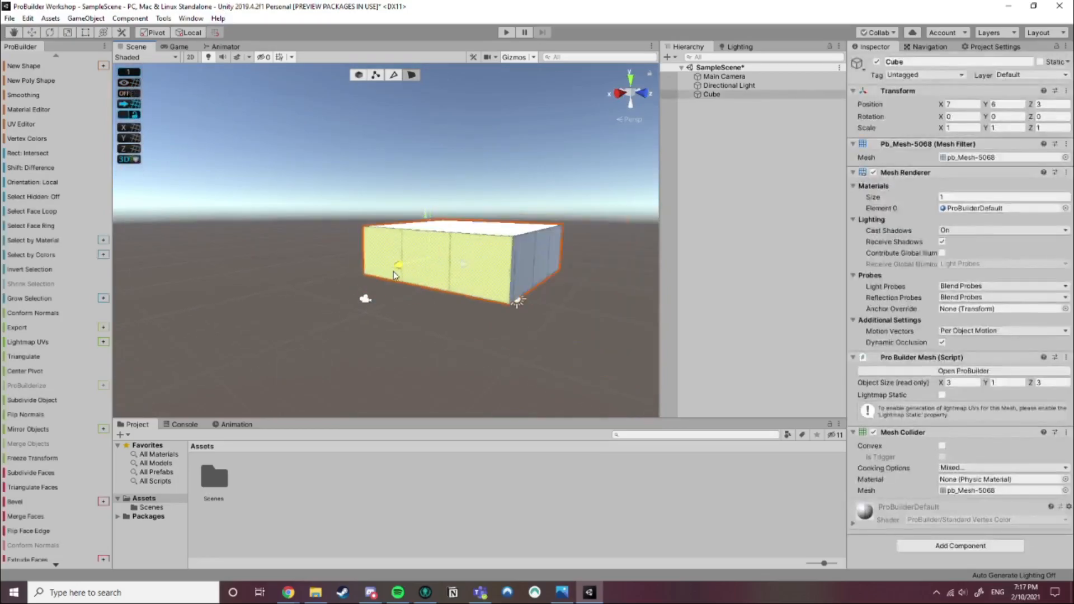
click(128, 96)
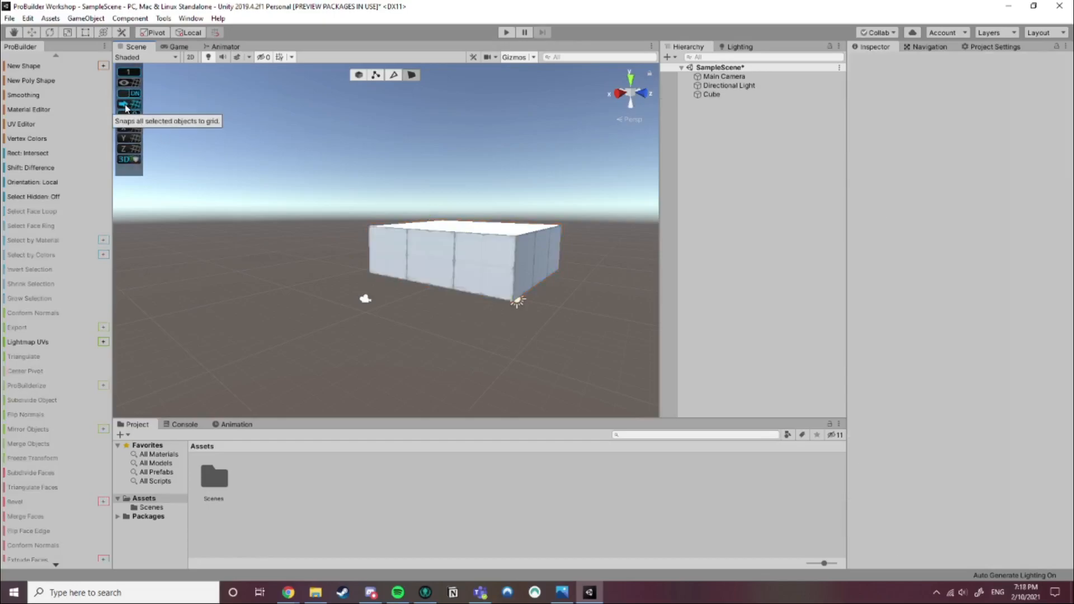
click(415, 255)
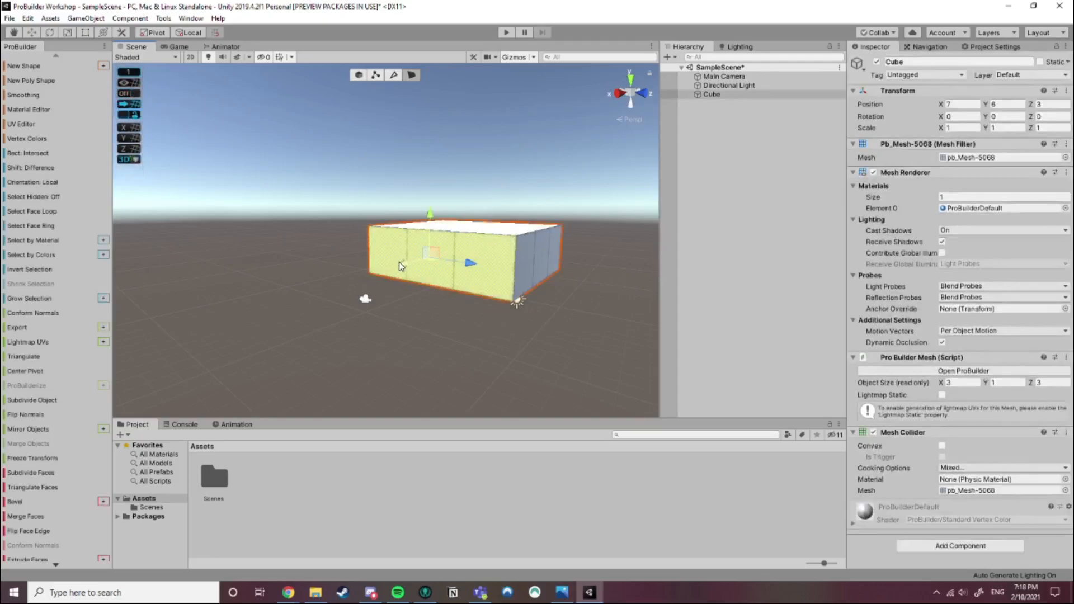
click(135, 94)
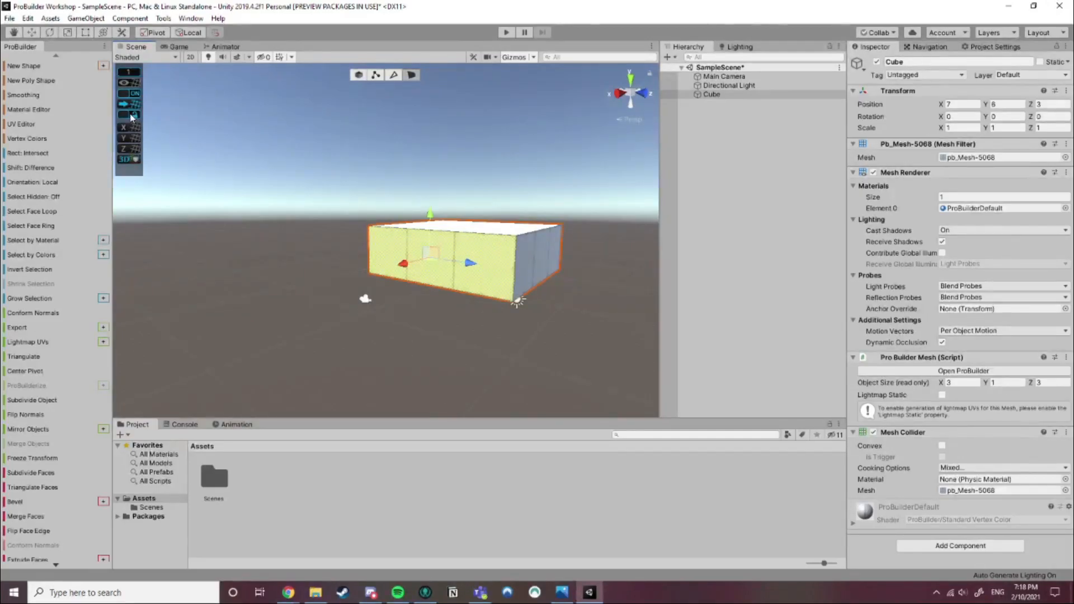
Turn the ProGrids guide lines back on and bring the block and its surrounding grid into view
right_drag(275, 150, 300, 189)
key(e)
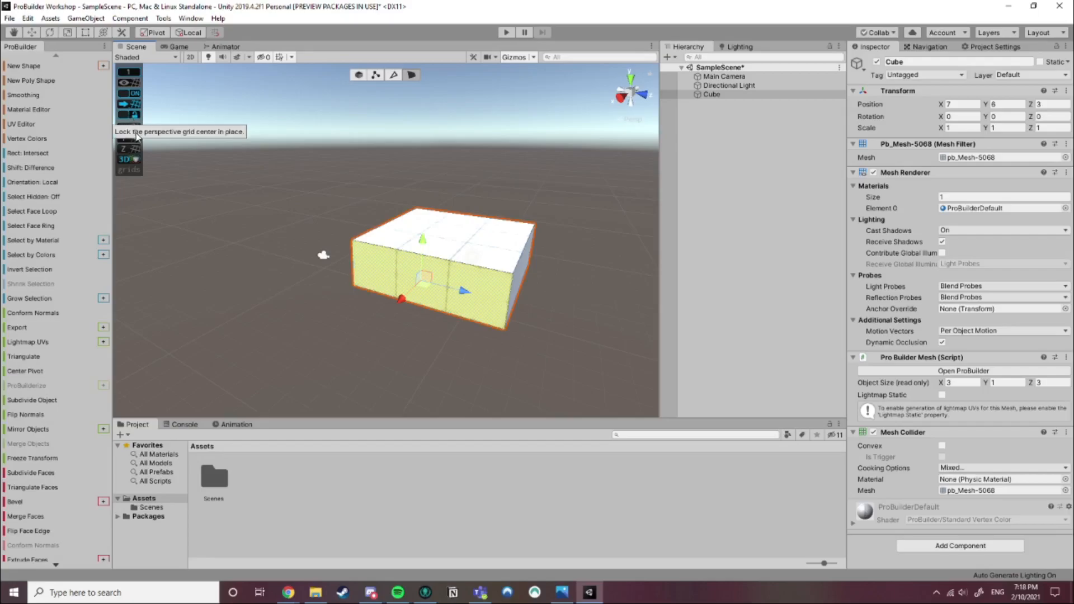
click(130, 85)
middle_drag(395, 262, 311, 257)
scroll(310, 255, down, 1)
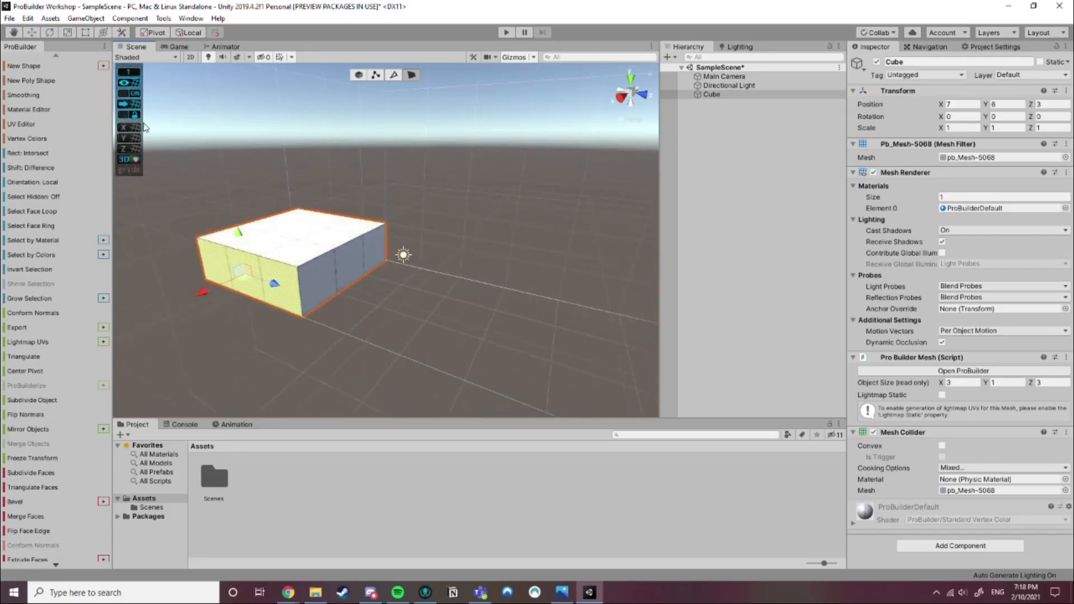
Show the grid on the X, Y and Z planes one after another, ending with the Z plane
click(130, 129)
click(133, 138)
click(133, 149)
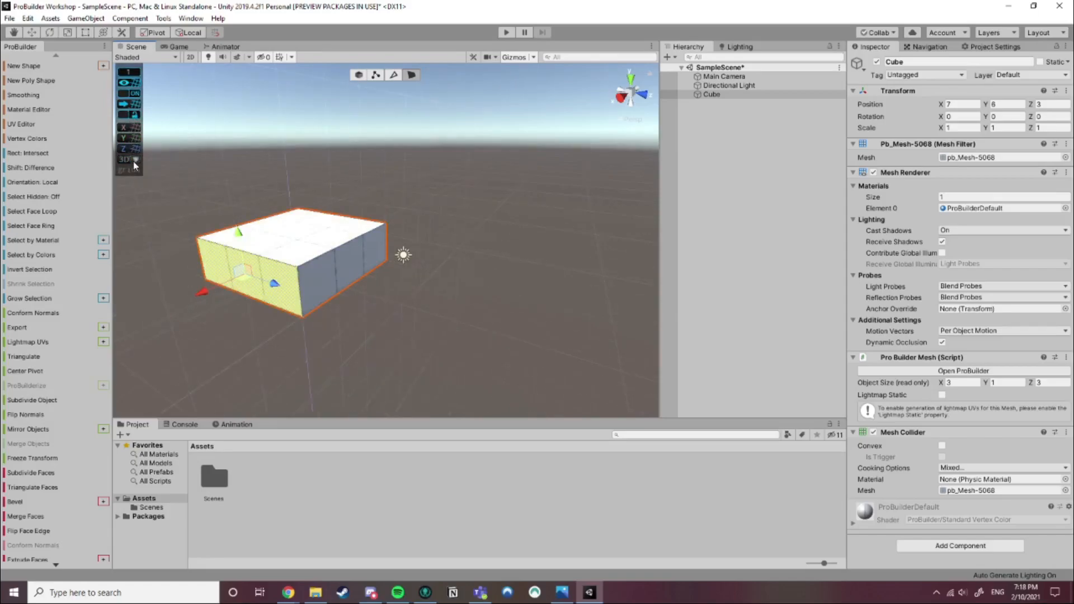
Show the grid on all three planes at once and lock it in place
click(135, 139)
click(130, 160)
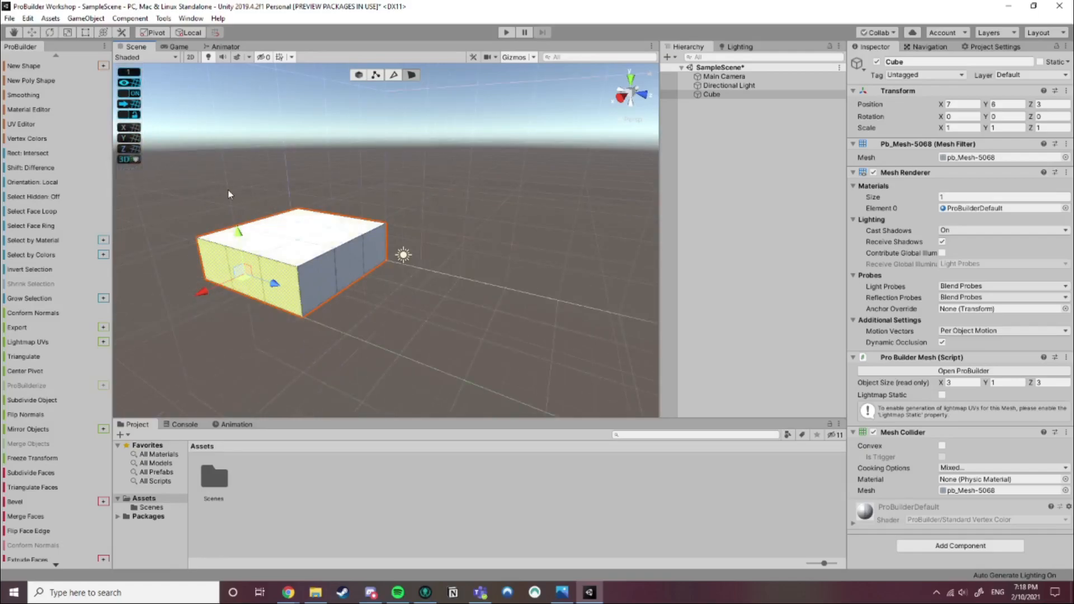
click(132, 115)
middle_drag(175, 157, 331, 207)
drag(469, 291, 462, 307)
key(ctrl+z)
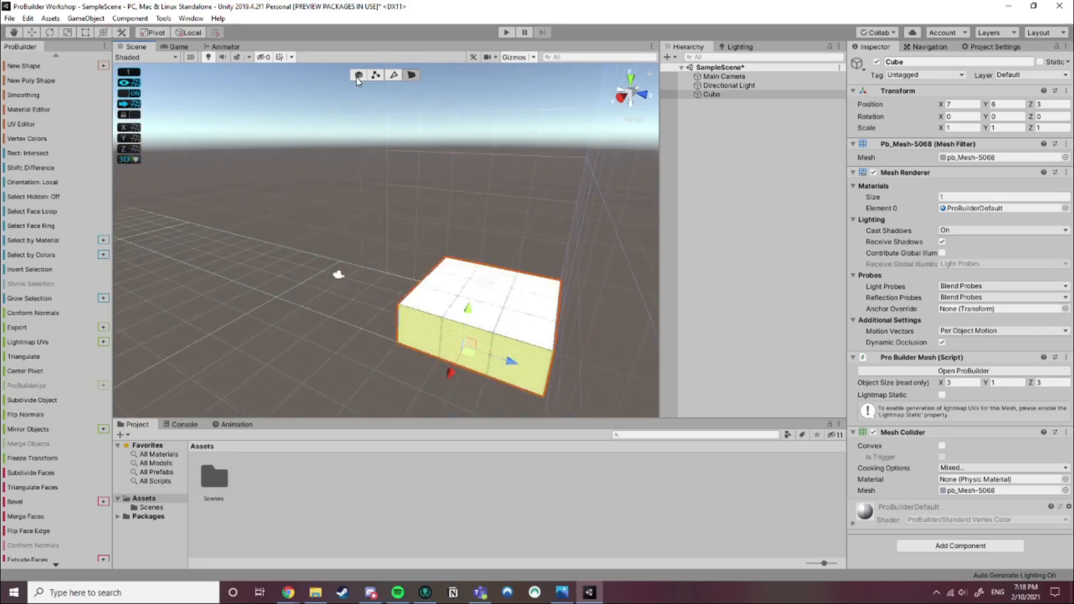
Move the whole cube to position 7, 7, 1 while comparing the grid locked in place with it unlocked, leaving it unlocked
click(358, 77)
drag(566, 287, 567, 204)
middle_drag(402, 242, 425, 272)
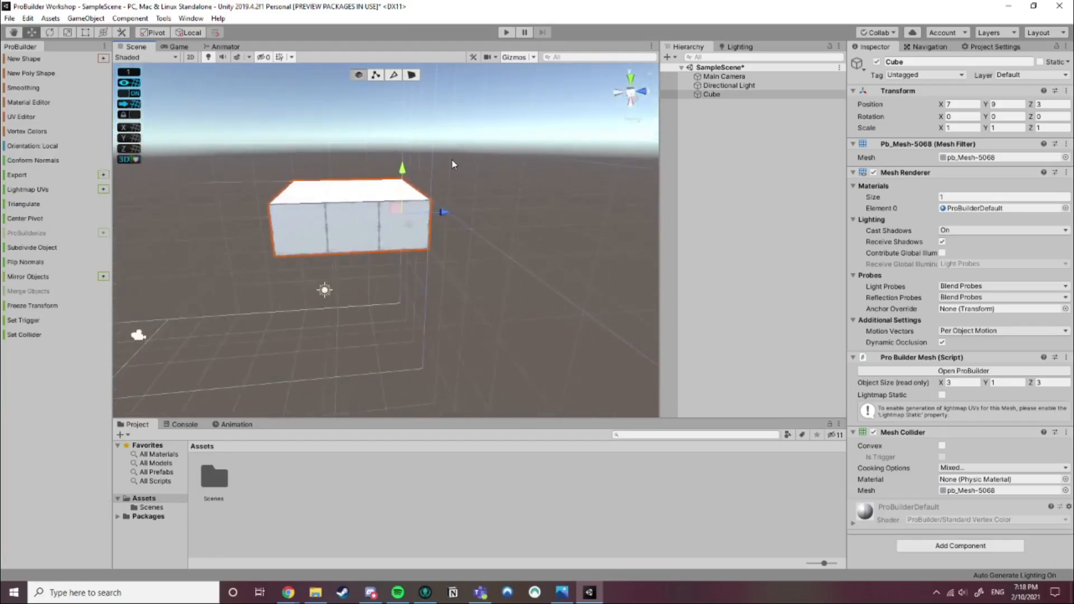
key(ctrl+z)
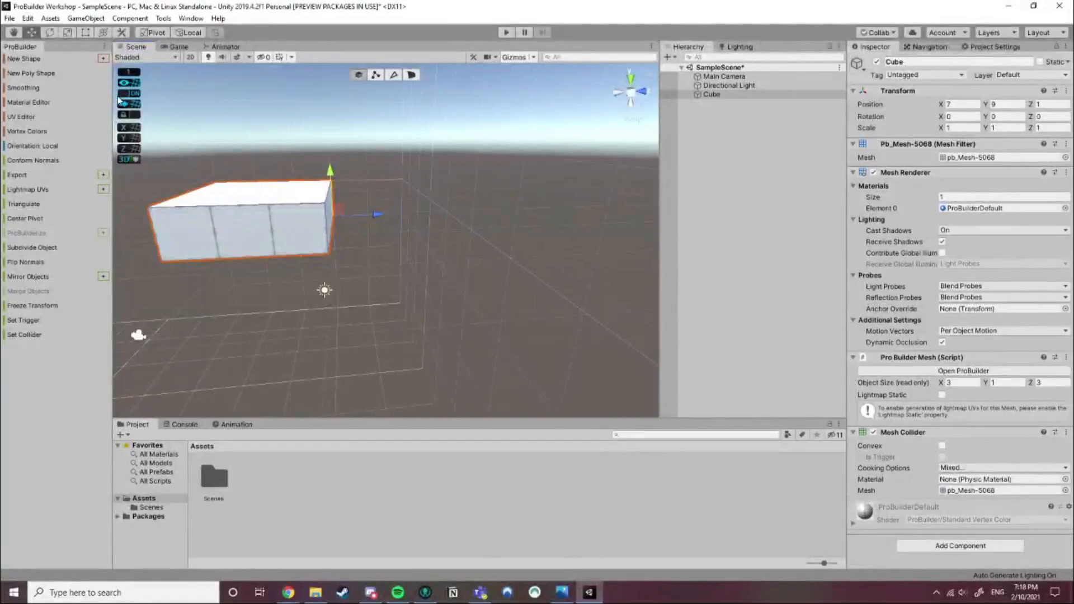
key(ctrl+z)
key(ctrl+z)
key(ctrl+z)
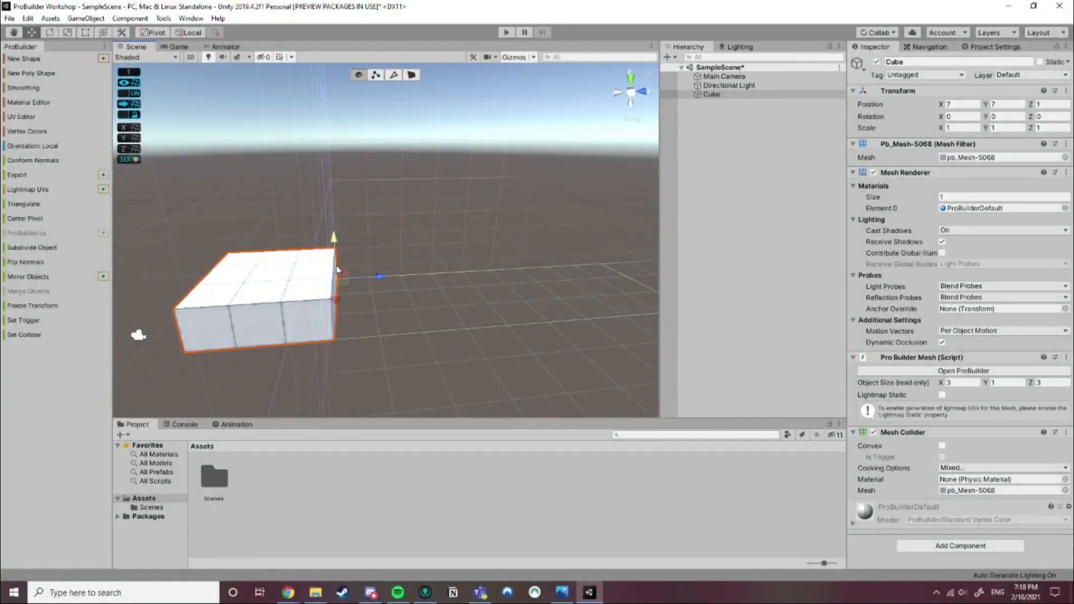
middle_drag(204, 285, 372, 259)
scroll(432, 259, up, 2)
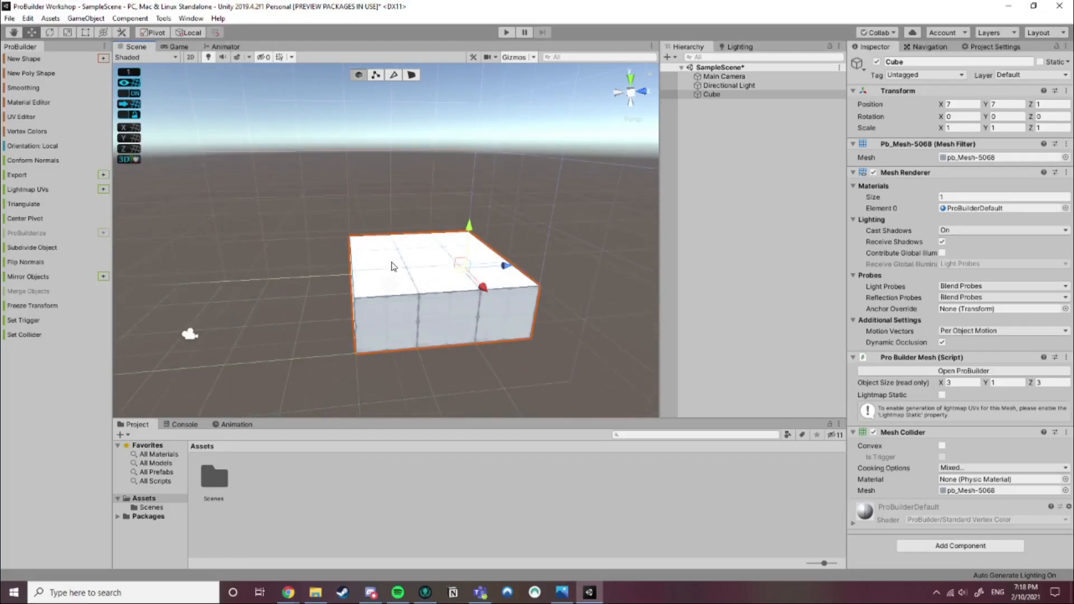
Reset the cube's transform to the origin and deselect the cube
click(1066, 90)
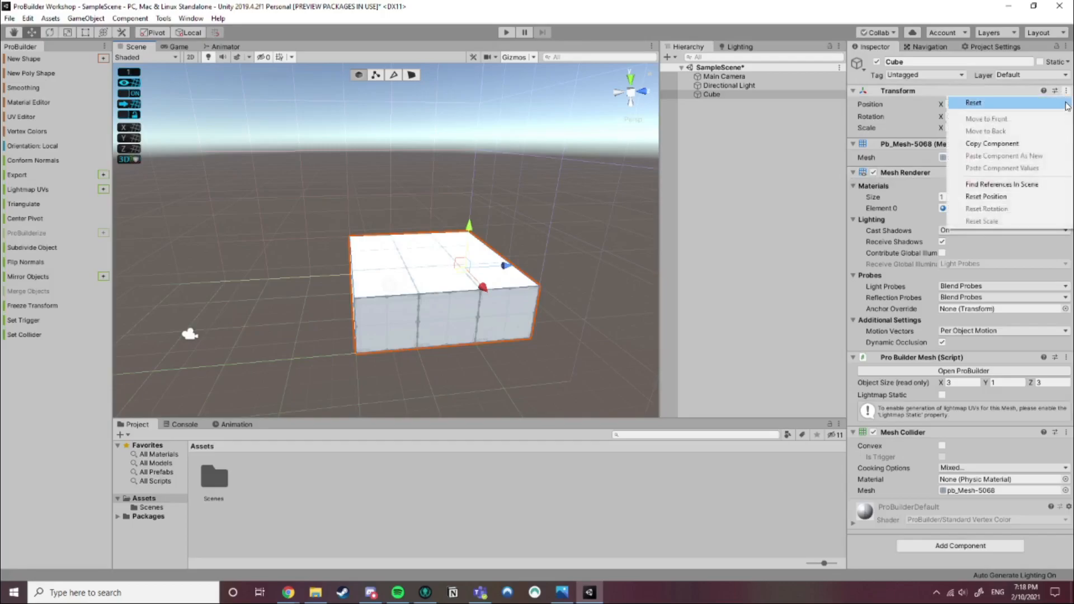
click(1068, 104)
middle_drag(392, 333, 445, 291)
scroll(445, 291, up, 4)
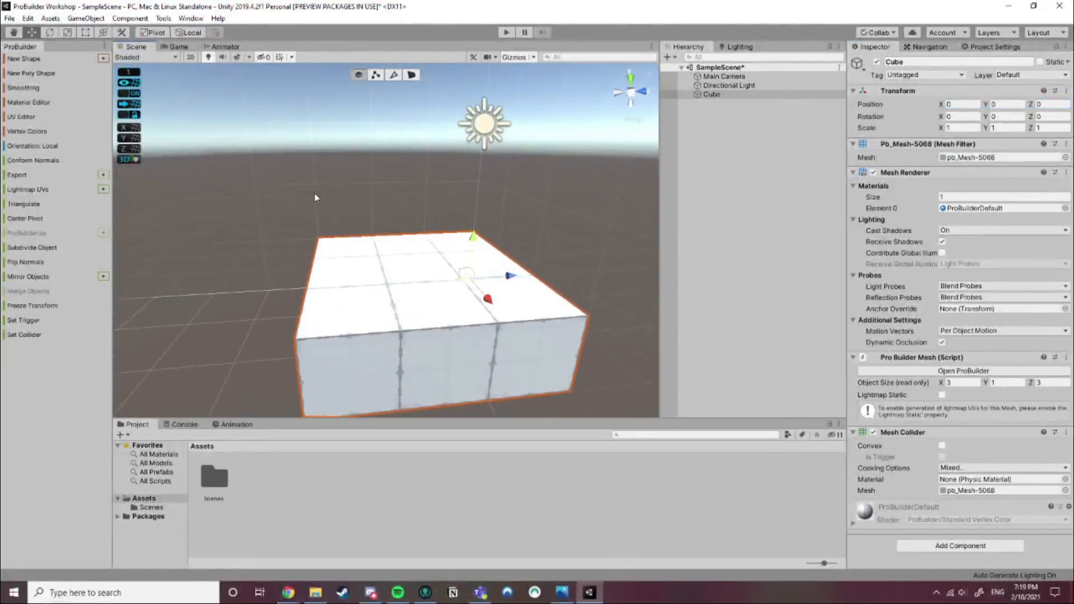
scroll(314, 193, down, 1)
click(288, 592)
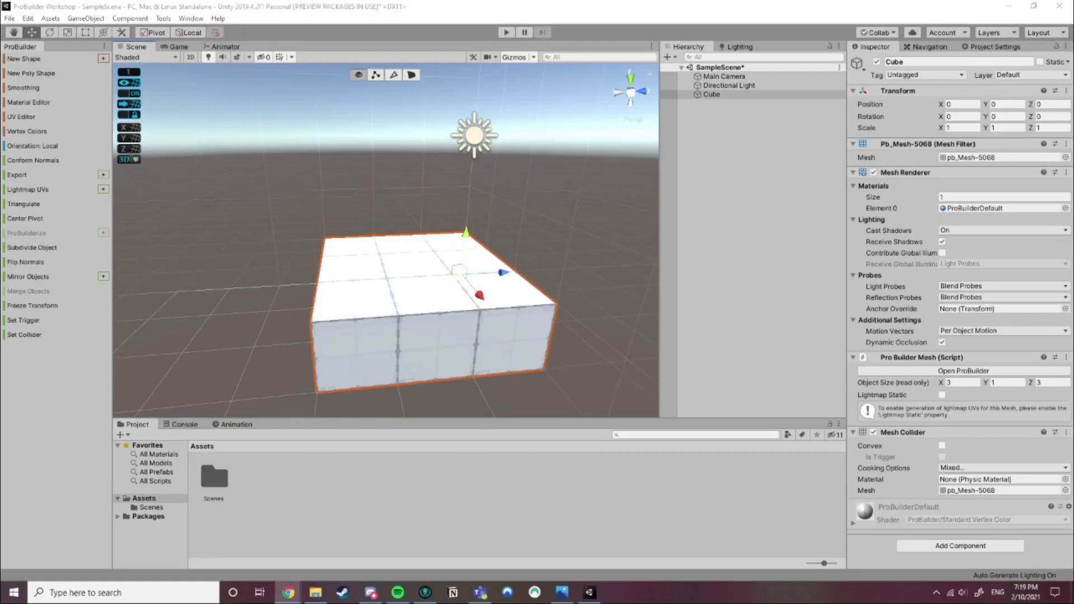
click(507, 222)
scroll(368, 124, down, 2)
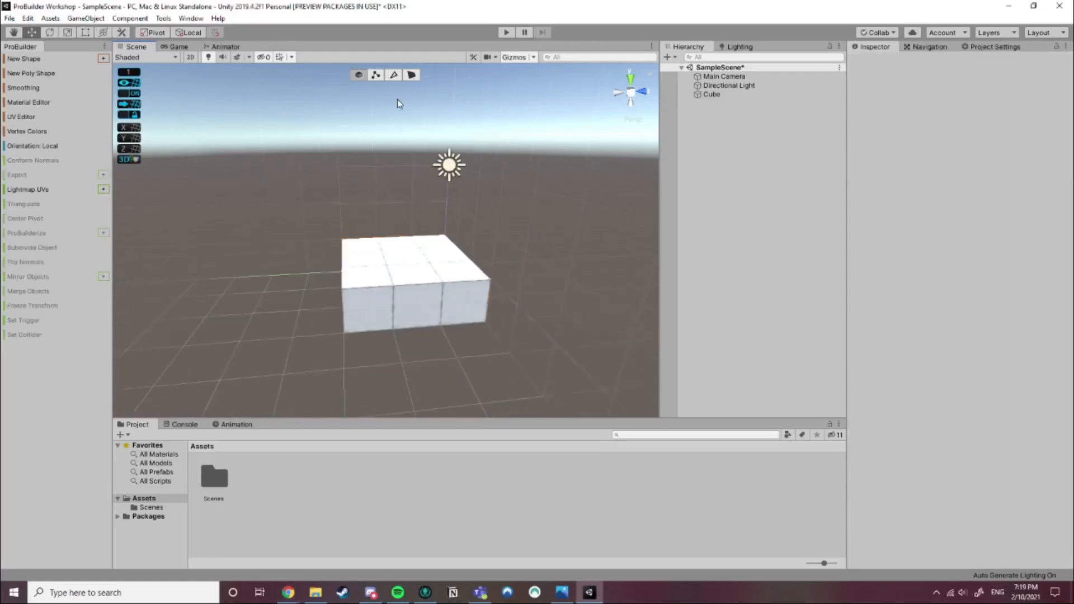
In face mode, pull the cube's side face outward along Z until the block is 7 units long
click(412, 74)
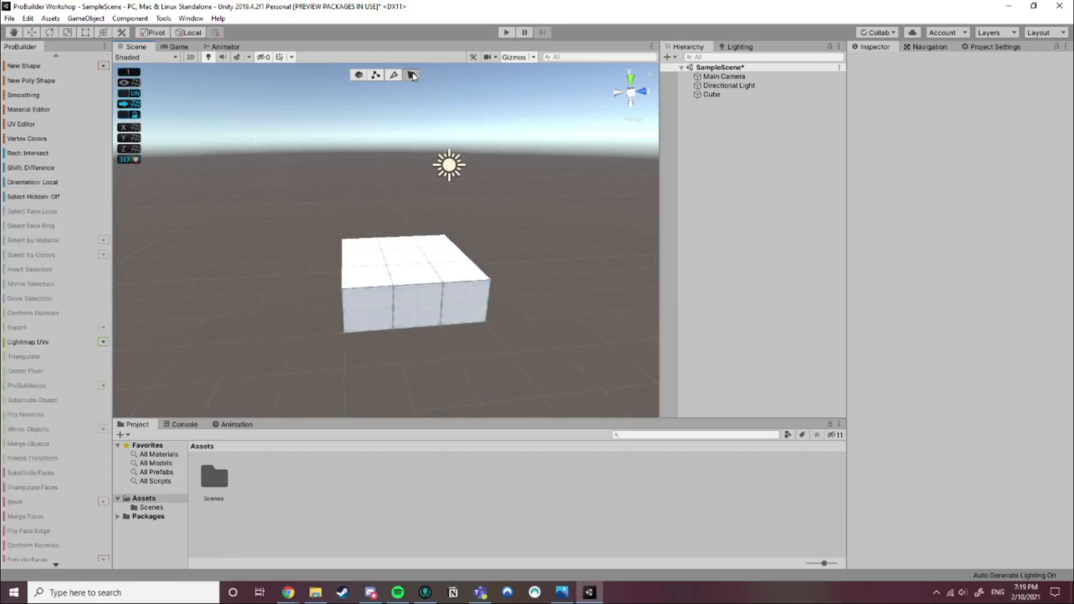
scroll(493, 268, down, 2)
alt+drag(492, 268, 344, 275)
click(427, 296)
scroll(492, 286, down, 3)
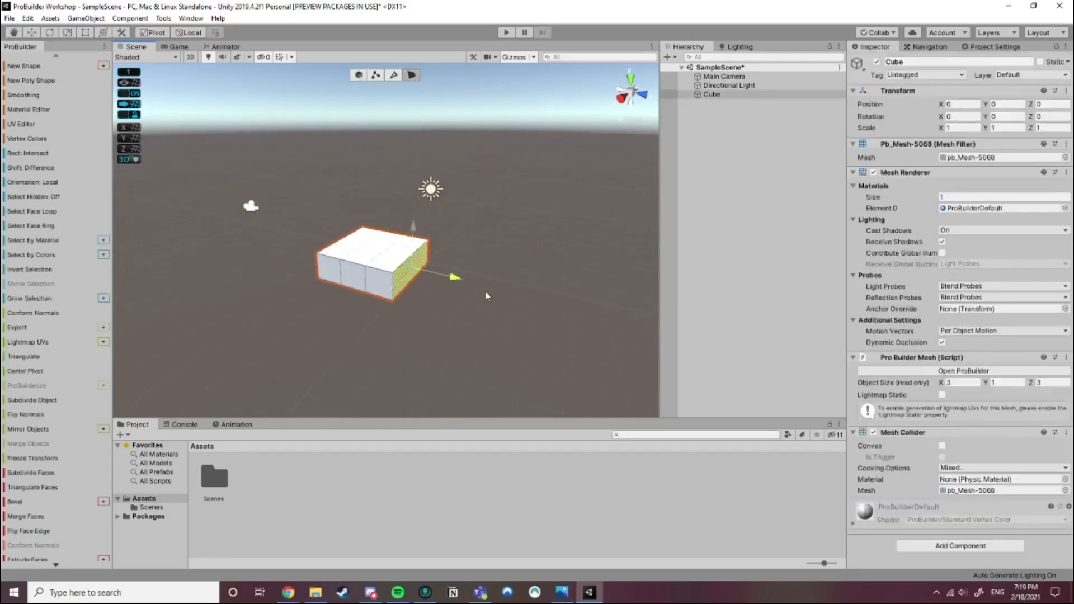
drag(460, 281, 588, 309)
scroll(418, 294, down, 2)
Pull the block's side faces outward to form a slab measuring 9 units in X and 10 in Z
click(416, 293)
drag(379, 299, 339, 371)
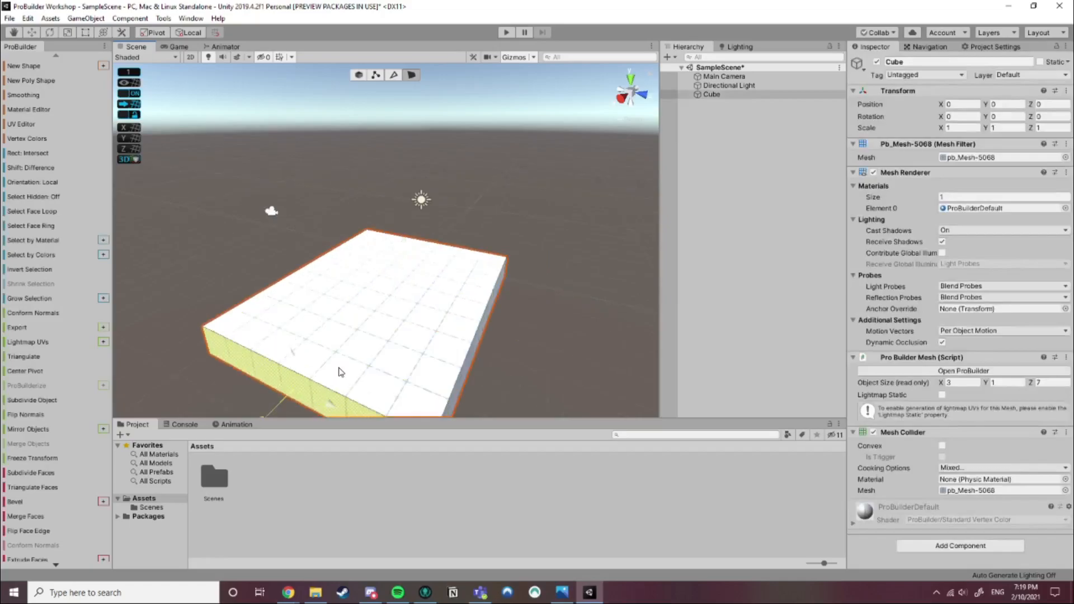
scroll(458, 320, down, 1)
click(465, 320)
drag(512, 327, 606, 354)
right_drag(300, 324, 383, 323)
middle_drag(188, 277, 241, 250)
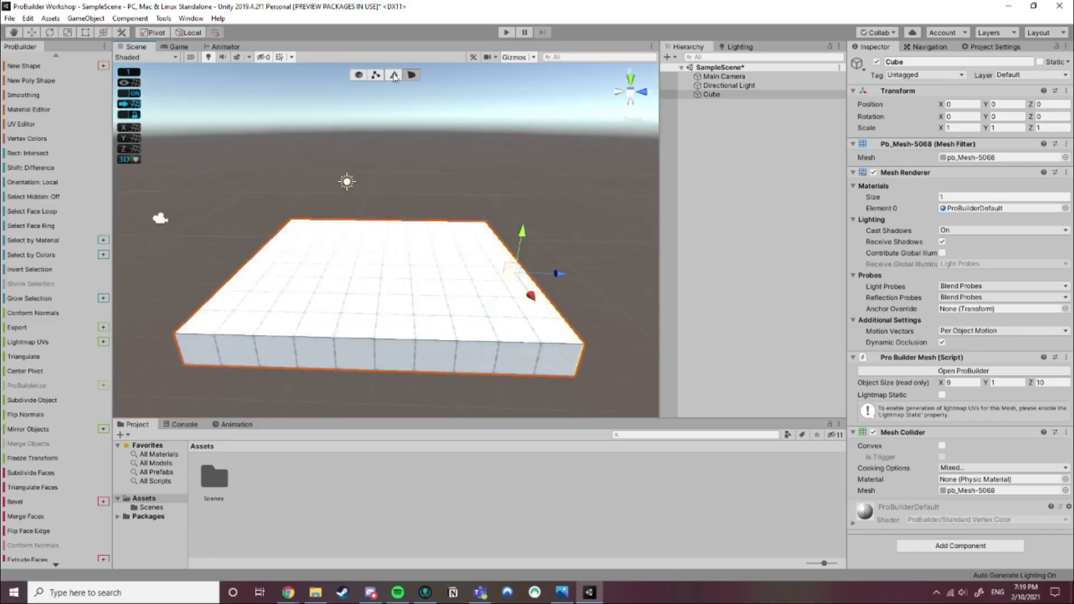
Examine the ProBuilder operations offered by the vertex, edge and face modes, including those for the slab's selected top face
scroll(22, 492, down, 4)
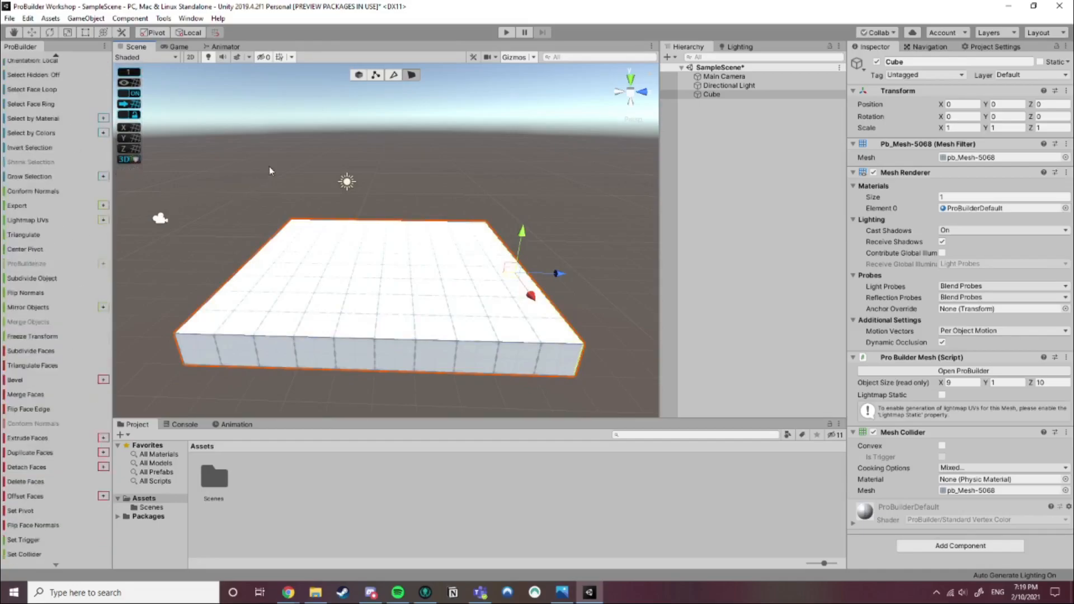
click(318, 123)
click(377, 75)
click(394, 76)
click(412, 78)
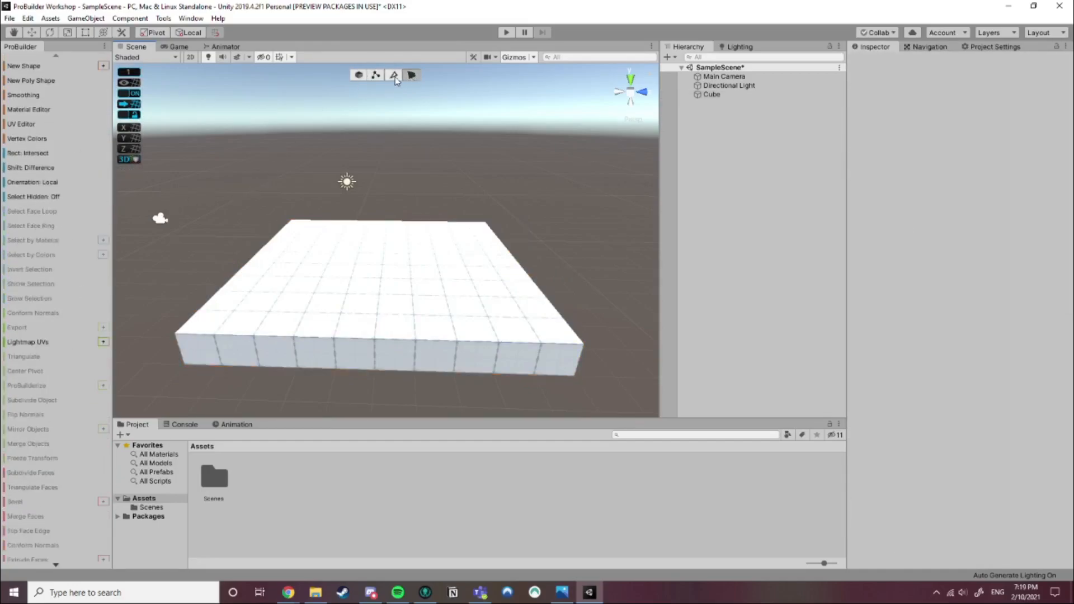
click(319, 300)
scroll(43, 364, down, 5)
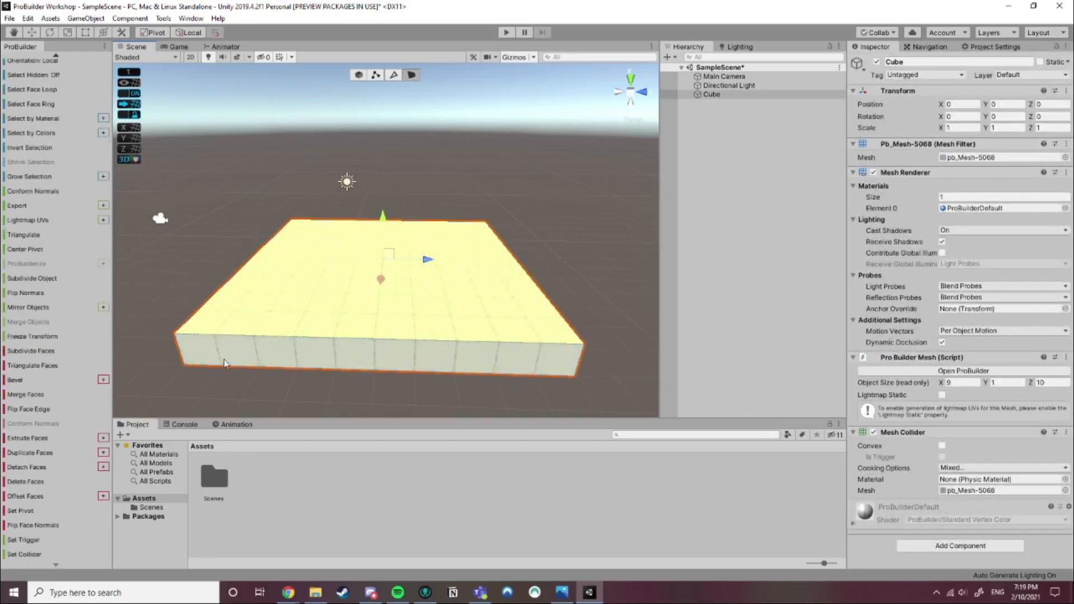
click(358, 104)
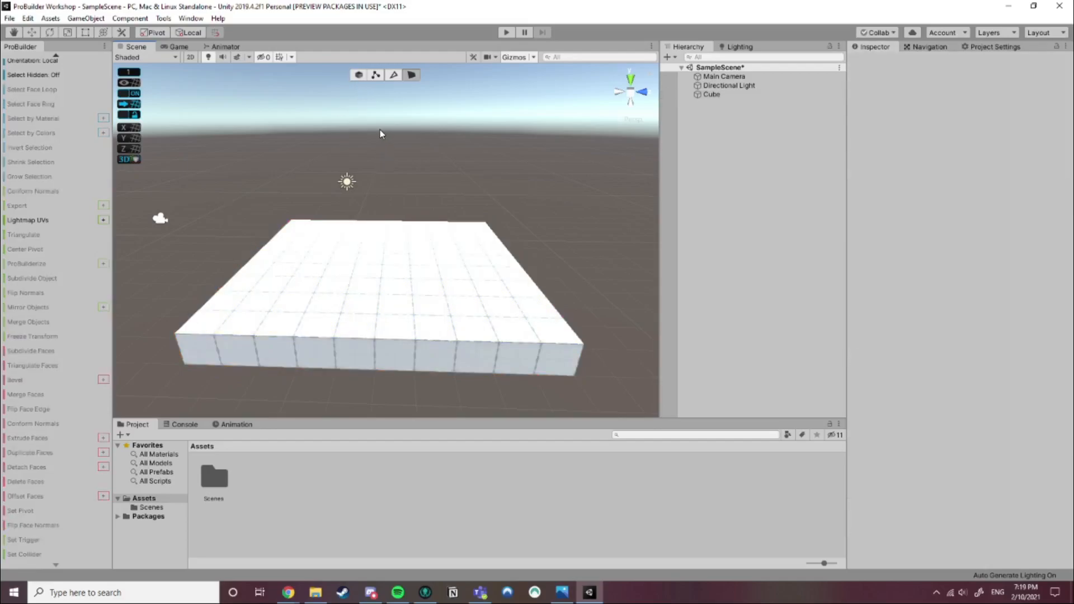
In edge mode, insert an edge loop across the middle of the slab from its long upper edge
click(393, 77)
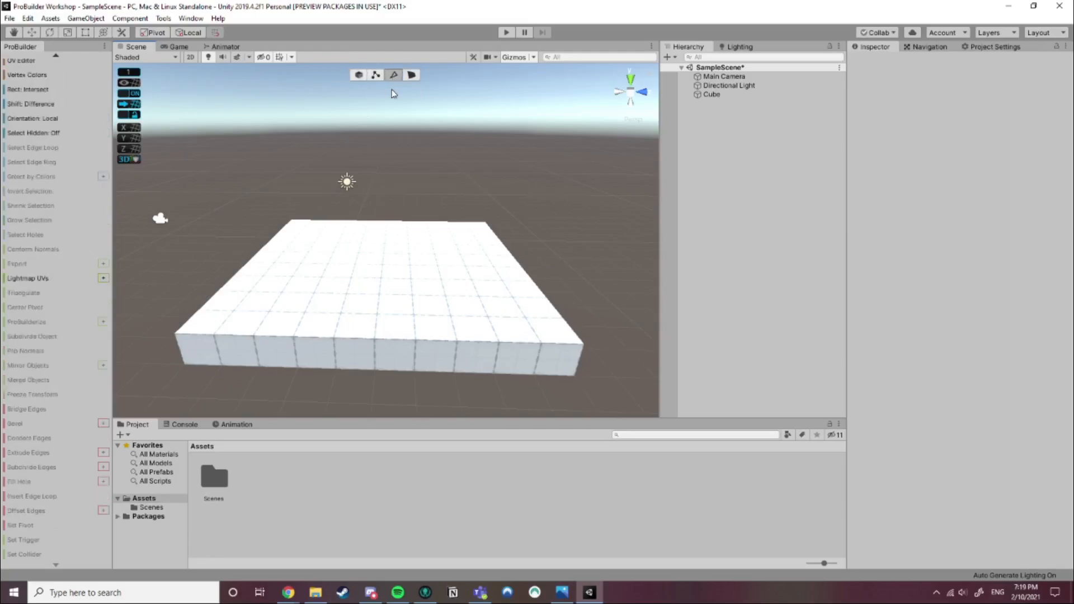
click(358, 338)
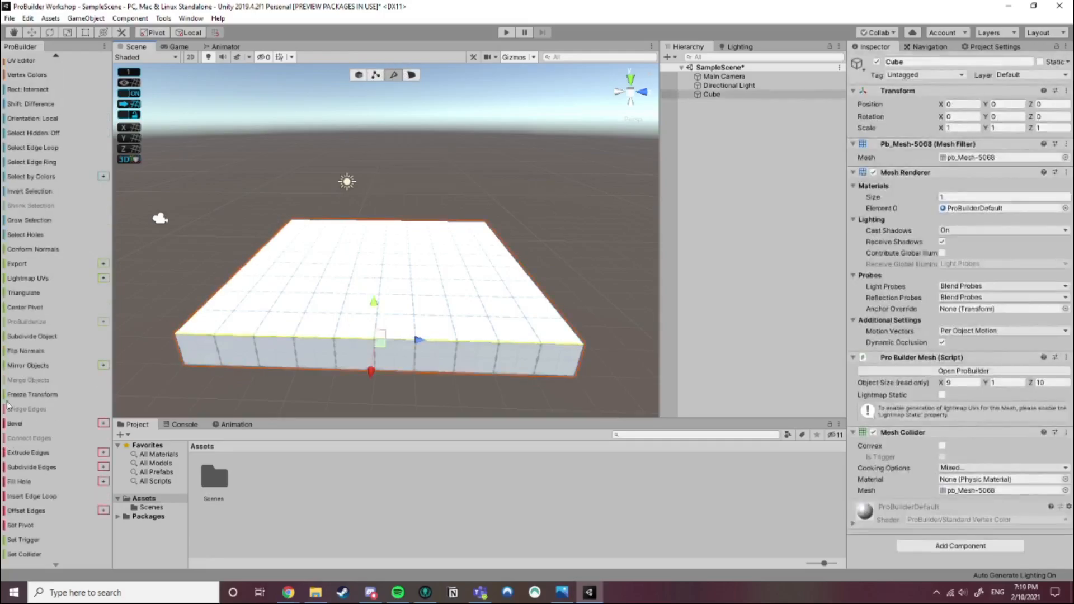
click(34, 496)
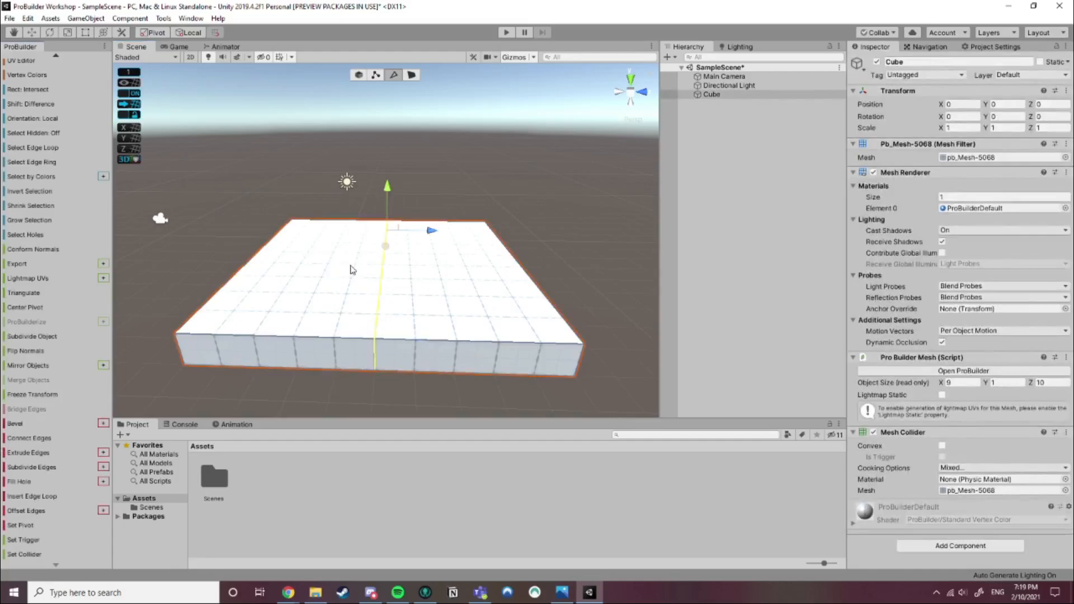
alt+drag(338, 266, 292, 291)
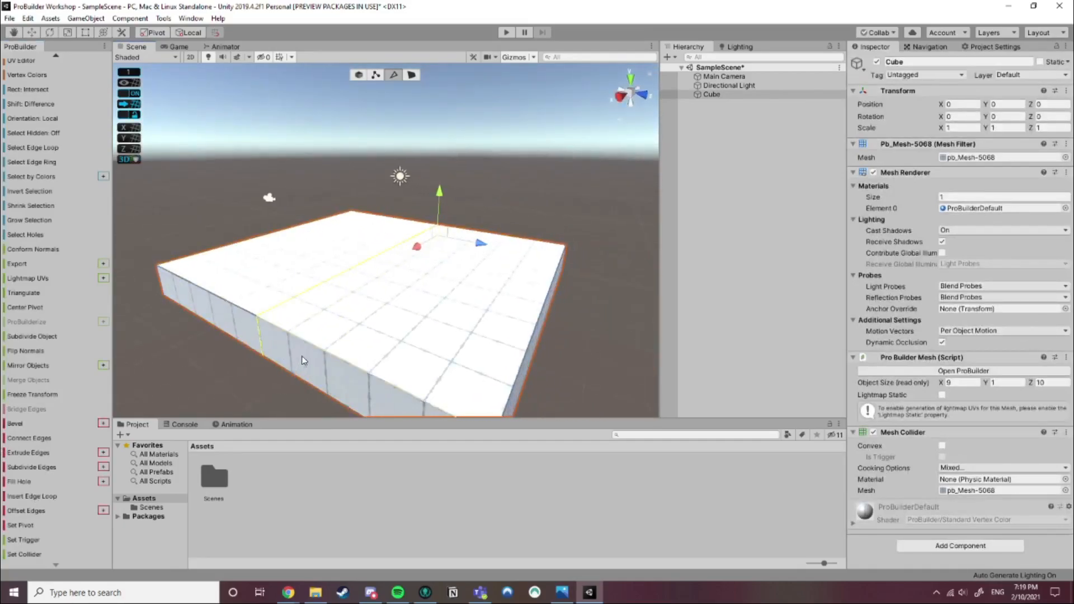
middle_drag(305, 361, 328, 290)
middle_drag(404, 182, 408, 255)
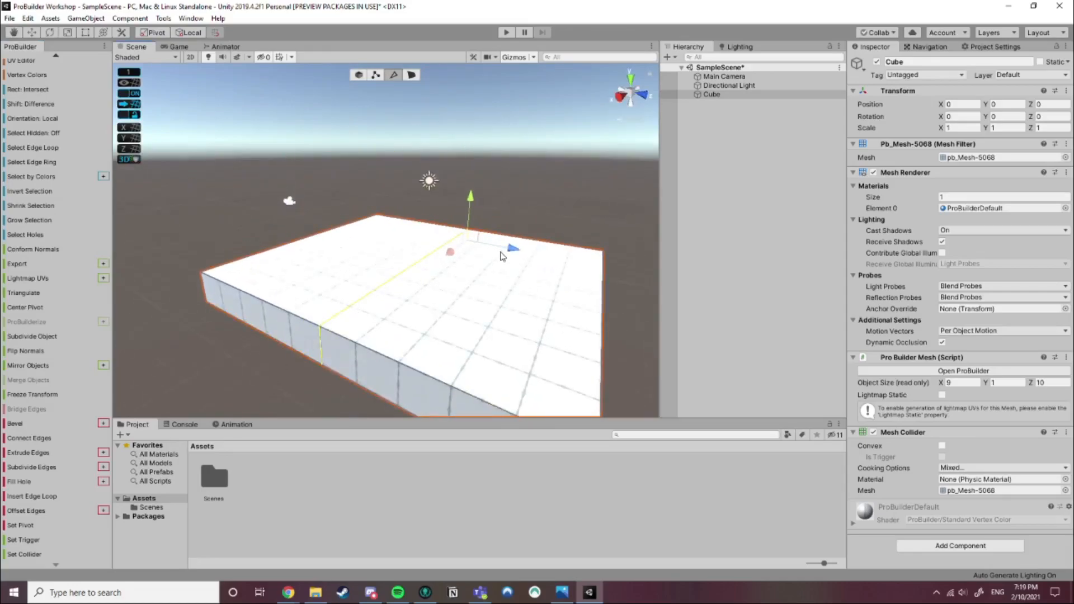
Slide the new edge loop back and forth along Z, leaving it three grid units from the slab's end
drag(505, 250, 381, 246)
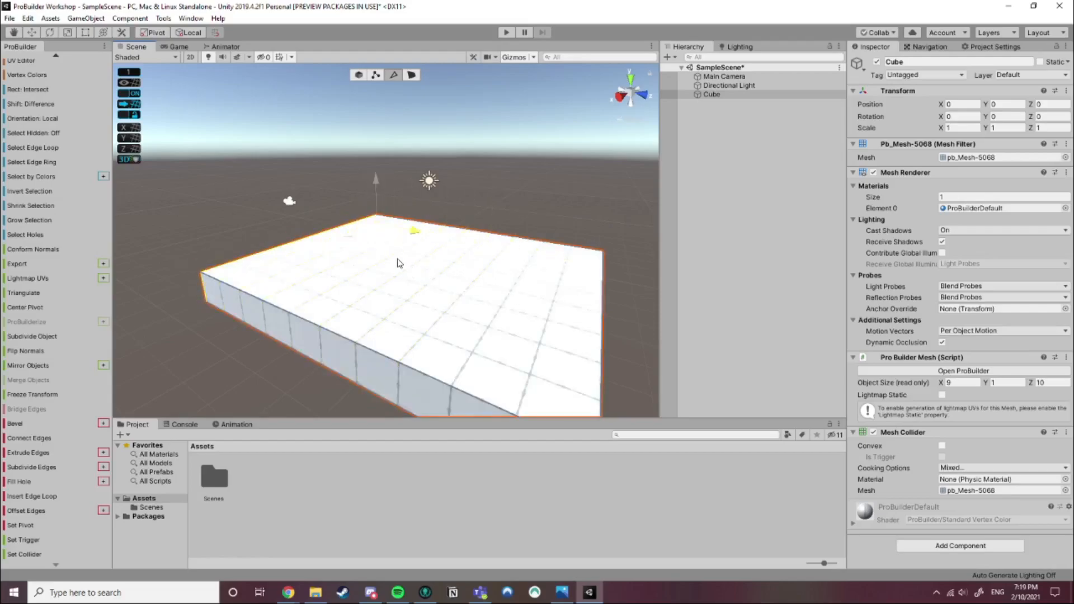
drag(395, 262, 351, 261)
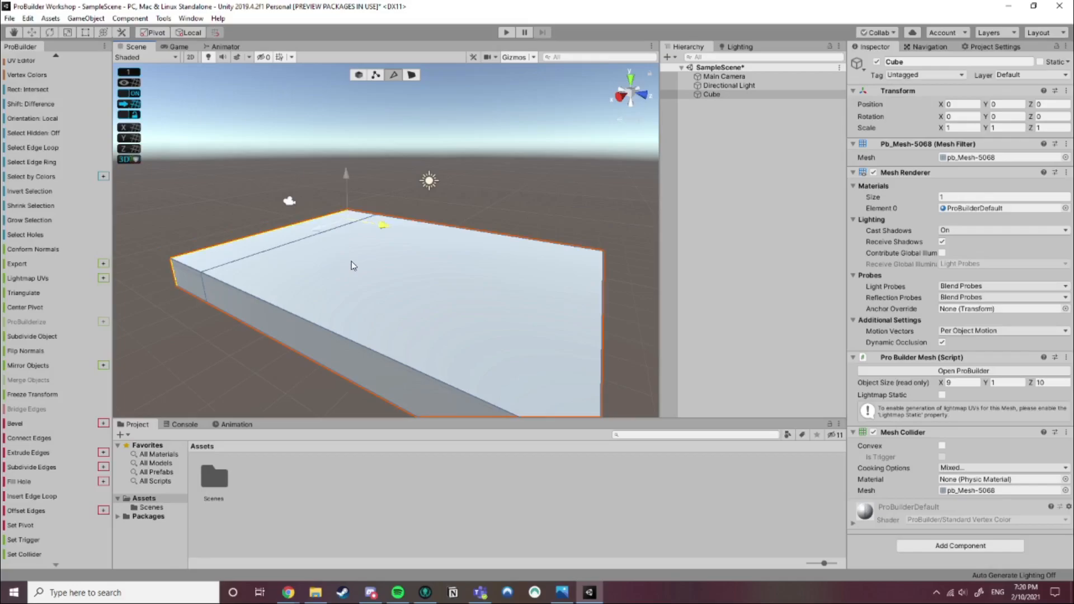
drag(358, 261, 479, 303)
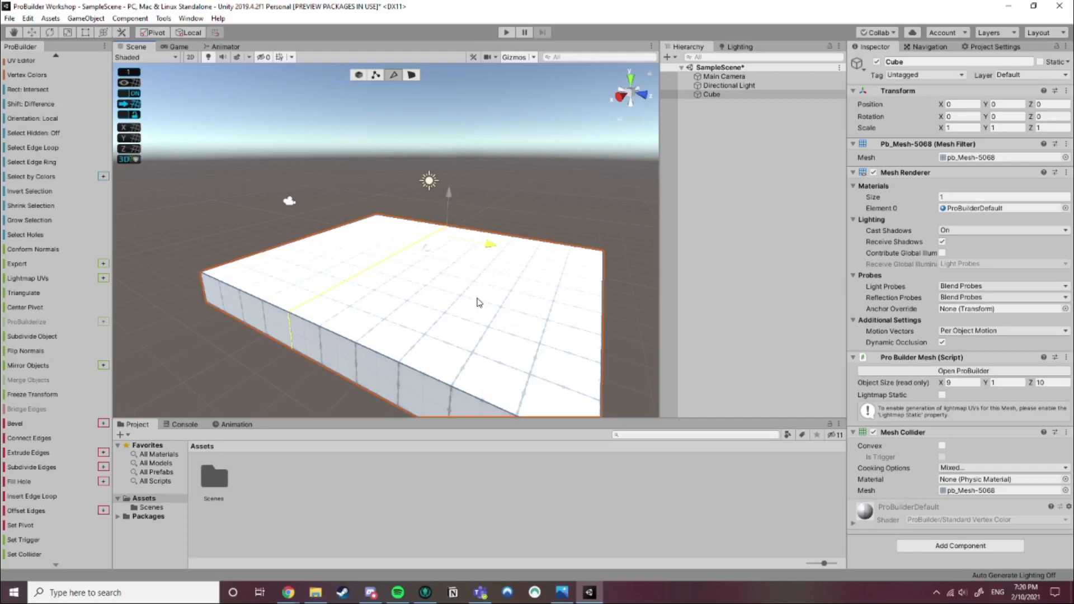
drag(468, 301, 438, 288)
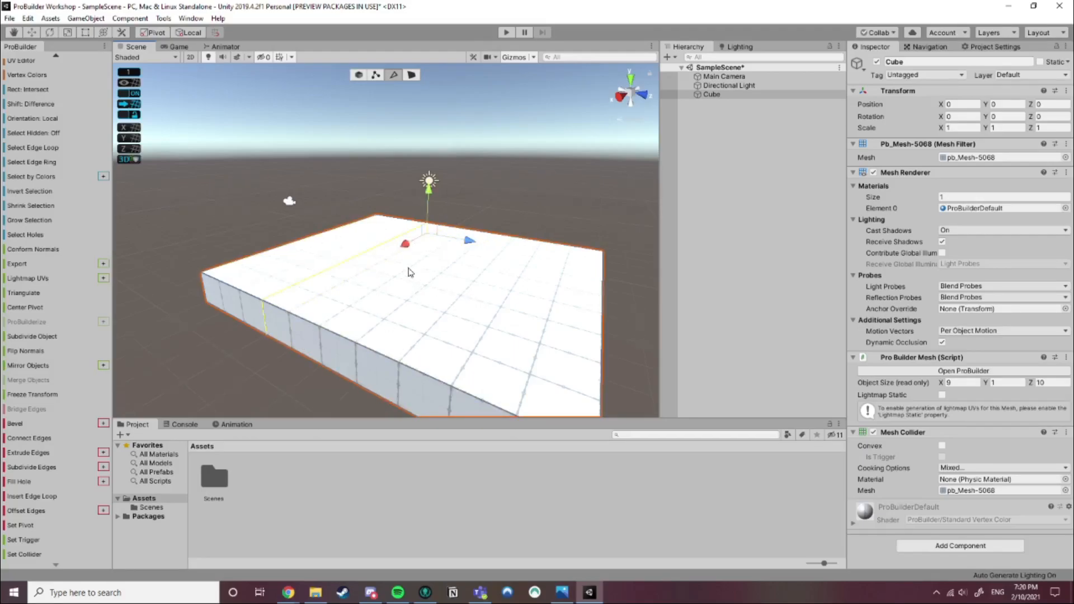
Select the narrow top face beside the edge loop, try raising it 2 units, and undo the move
click(412, 75)
click(349, 288)
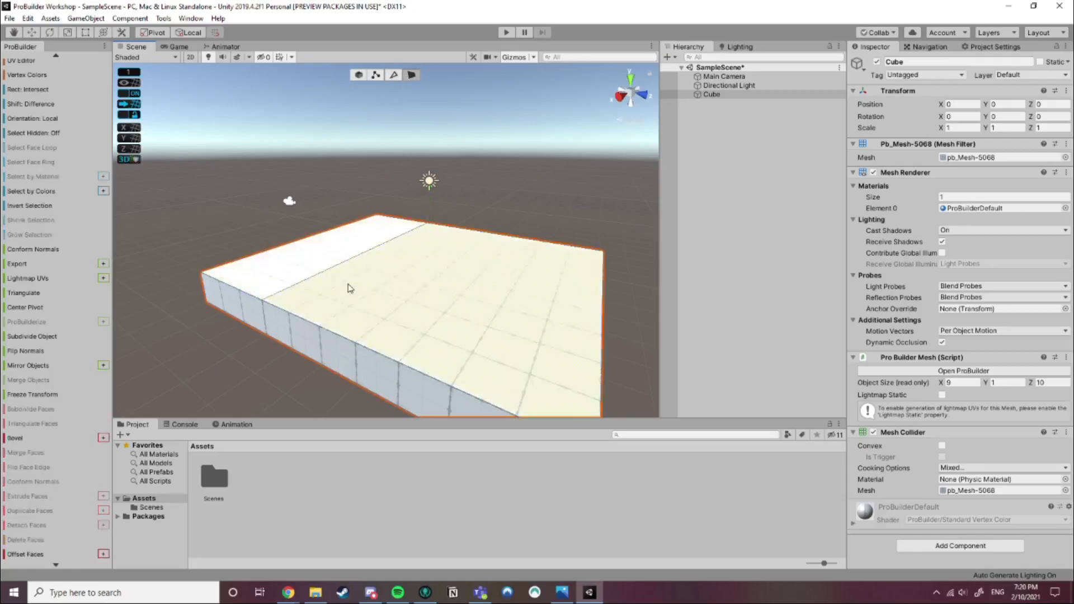
click(315, 242)
click(330, 249)
mouse_move(338, 206)
mouse_down()
mouse_move(343, 148)
mouse_move(347, 209)
mouse_move(358, 154)
mouse_move(334, 152)
mouse_move(348, 209)
mouse_up()
middle_drag(226, 243, 270, 279)
drag(374, 249, 374, 211)
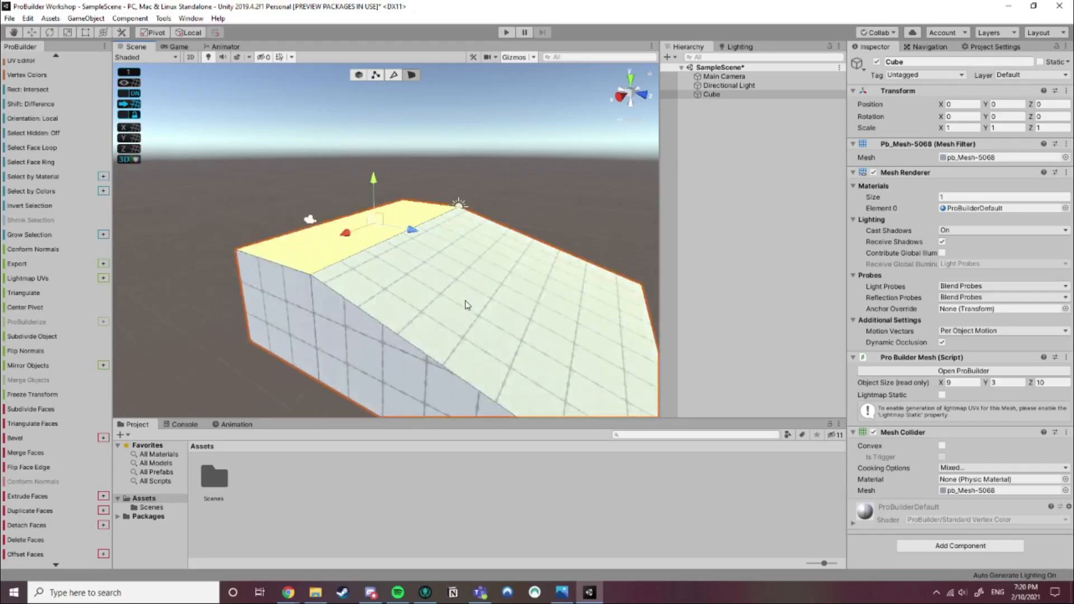
key(ctrl+z)
Extrude the narrow top face and raise it into a wall, making the object 6 units high
scroll(14, 418, down, 2)
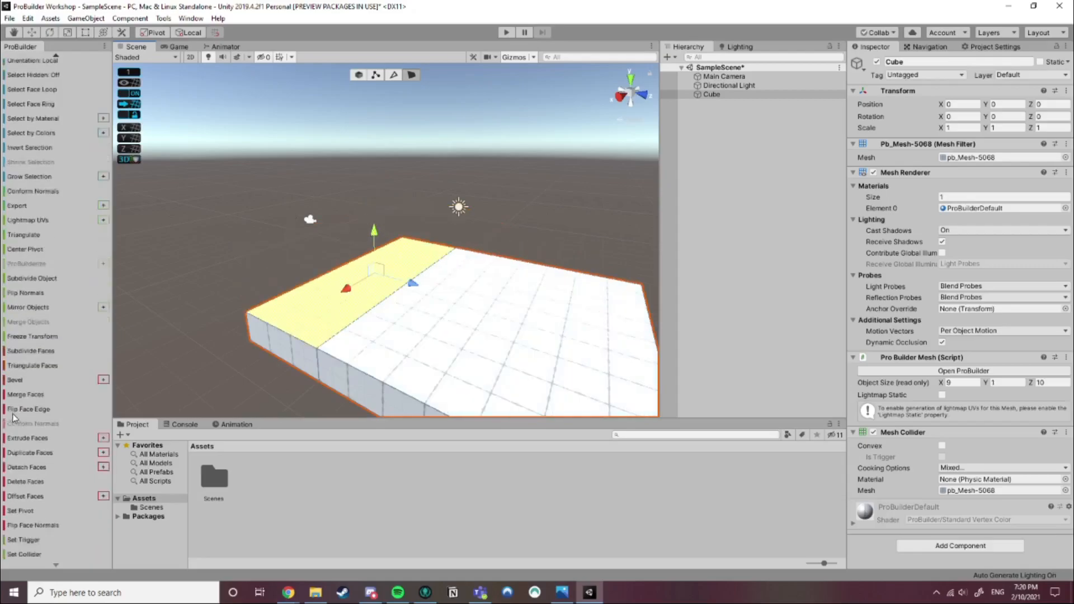
click(27, 440)
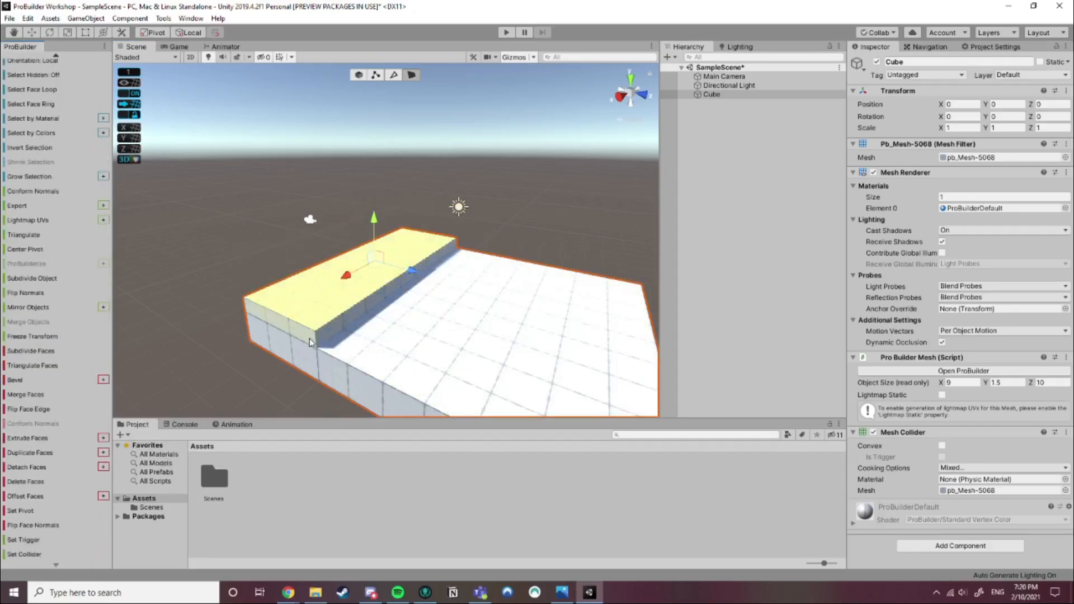
drag(373, 223, 380, 102)
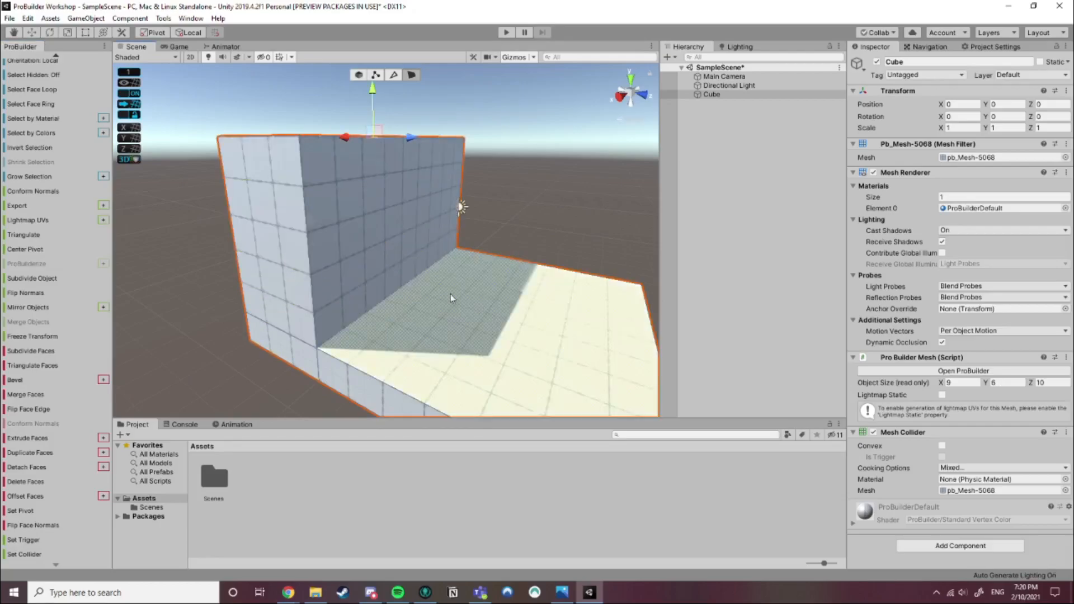
click(381, 313)
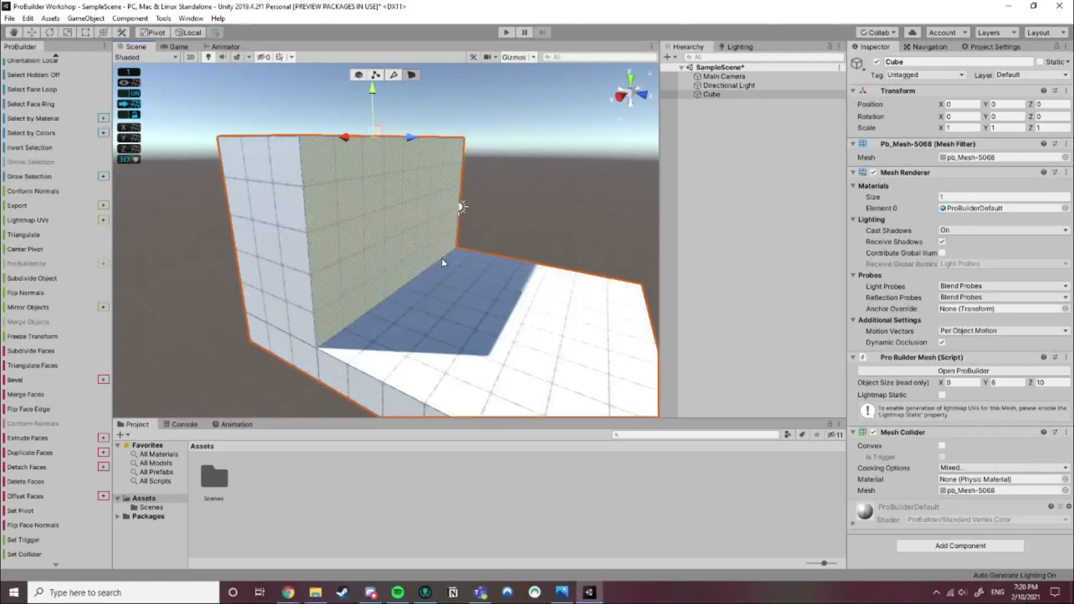
alt+drag(409, 246, 412, 281)
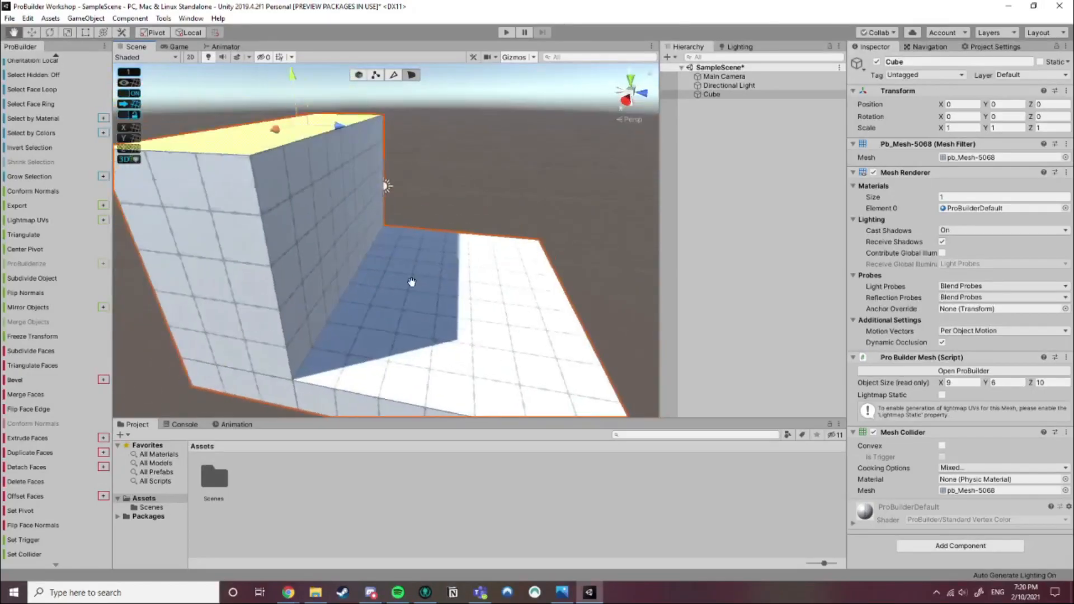
middle_drag(412, 282, 450, 307)
Lower the raised face back flush with the slab's top and switch to edge editing
drag(335, 108, 344, 265)
middle_drag(441, 242, 388, 178)
click(393, 77)
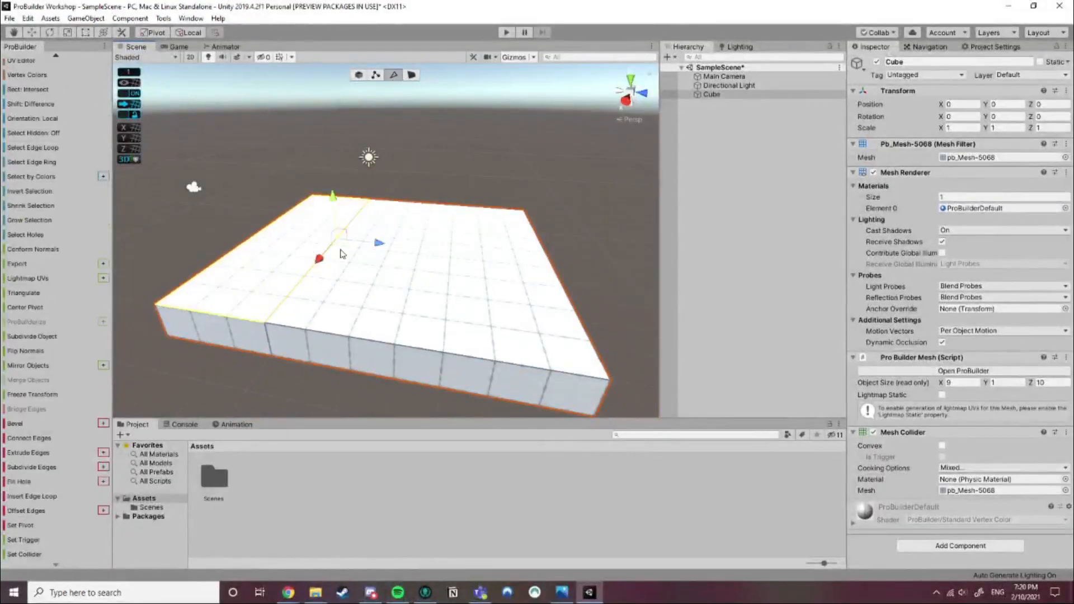
Select both top faces of the slab in face editing and merge them into one face
click(412, 74)
click(291, 255)
mouse_move(295, 200)
mouse_down()
mouse_move(294, 169)
mouse_move(301, 202)
mouse_up()
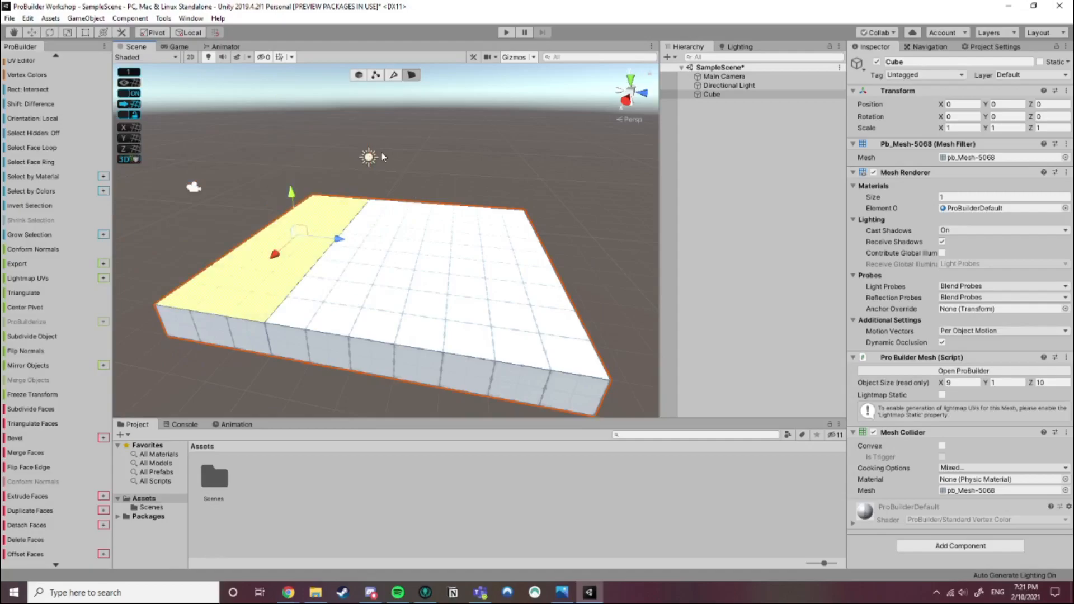
click(344, 190)
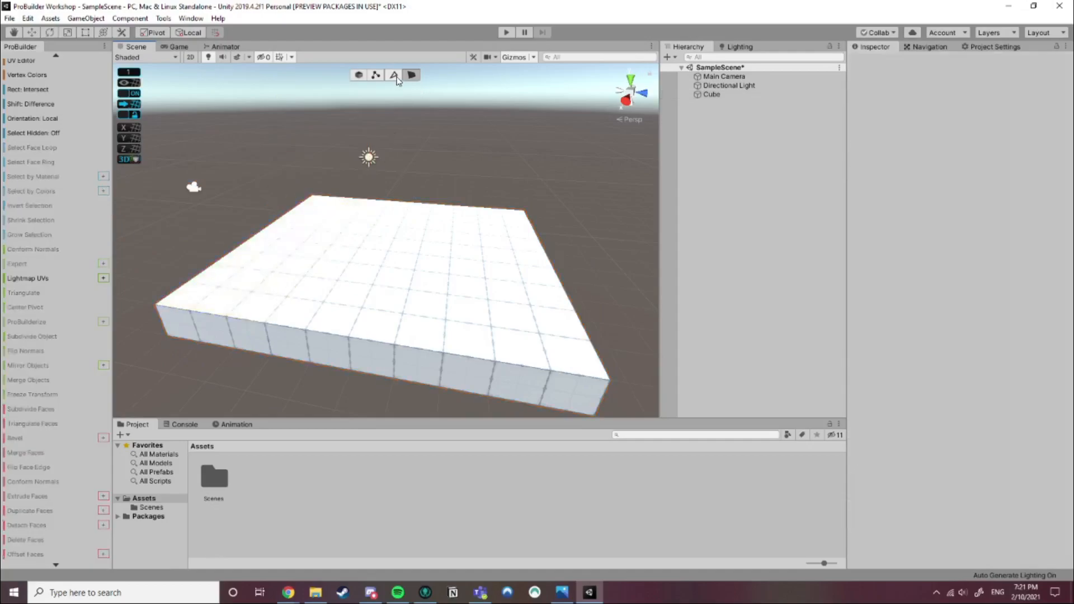
click(306, 259)
shift+click(354, 291)
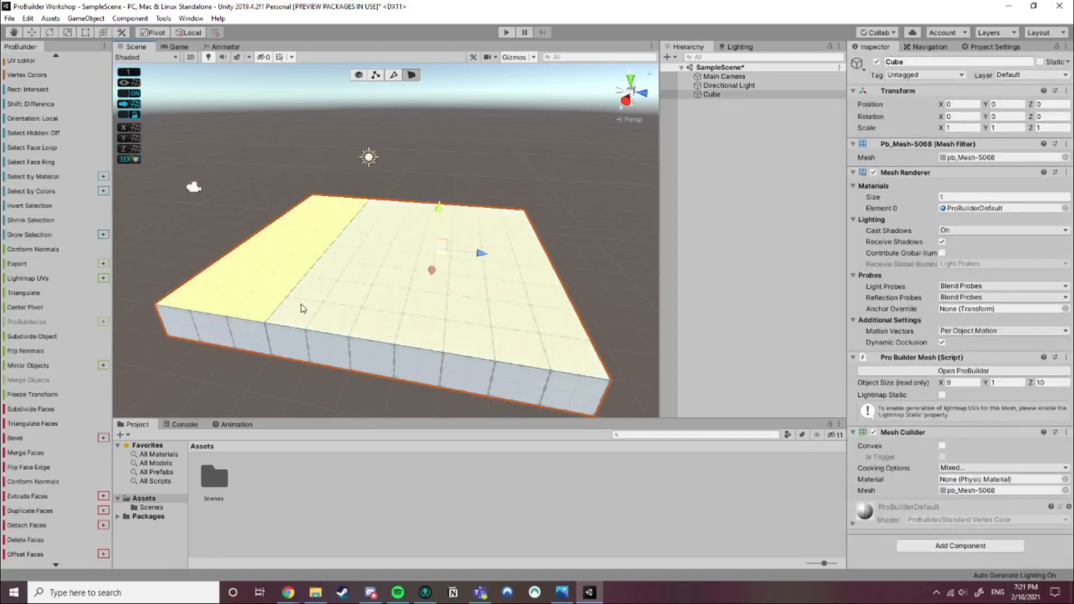
shift+click(355, 259)
click(30, 455)
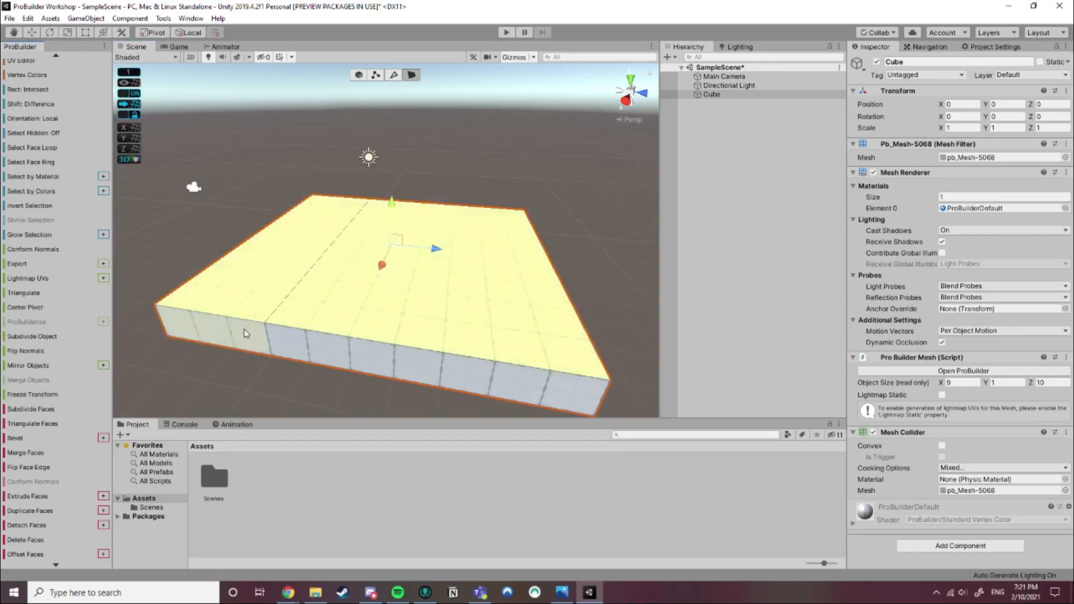
Merge the faces along the slab's front side into one and check the merged faces from several angles
click(314, 349)
click(36, 454)
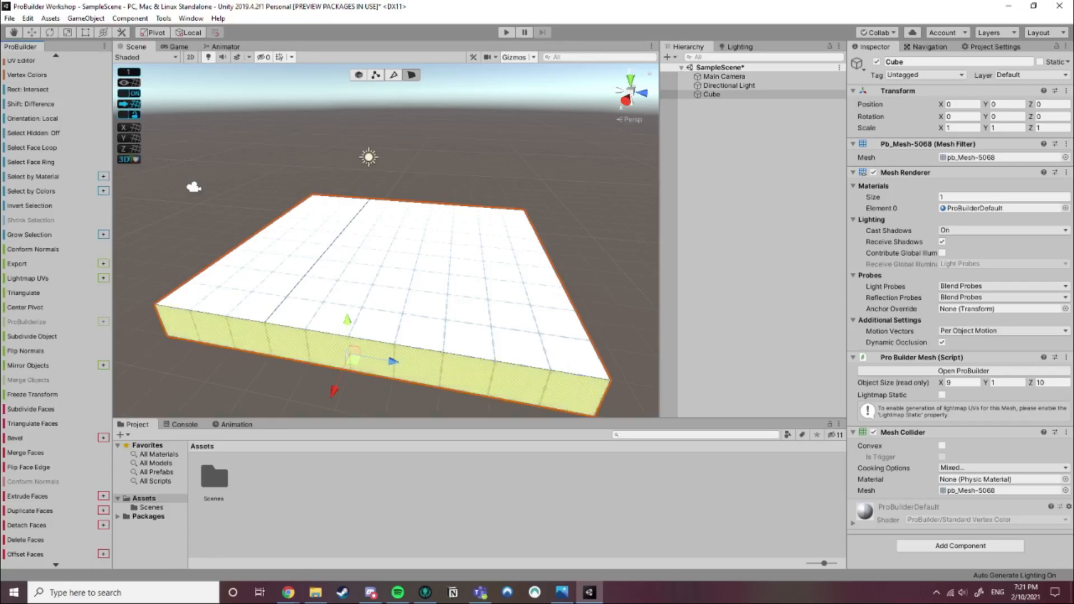
middle_drag(379, 331, 441, 319)
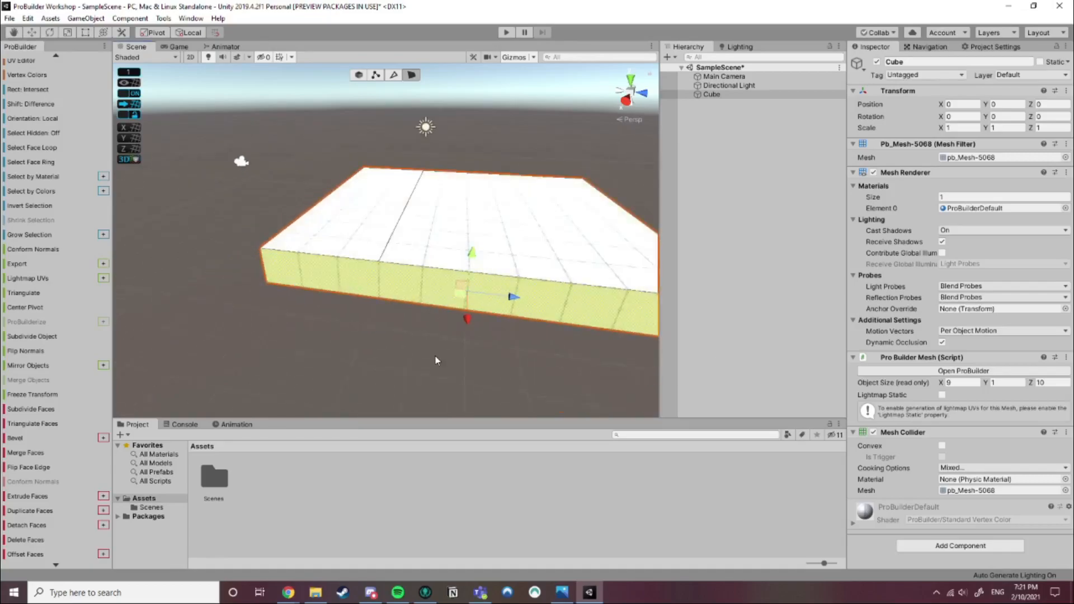
click(441, 321)
right_drag(441, 320, 469, 319)
middle_drag(469, 319, 483, 273)
right_drag(484, 273, 461, 331)
mouse_move(460, 331)
middle_down()
mouse_move(459, 237)
mouse_move(459, 331)
middle_up()
scroll(78, 371, down, 2)
right_drag(484, 335, 482, 358)
middle_drag(482, 358, 439, 372)
middle_drag(458, 313, 459, 299)
right_drag(459, 299, 455, 386)
click(447, 290)
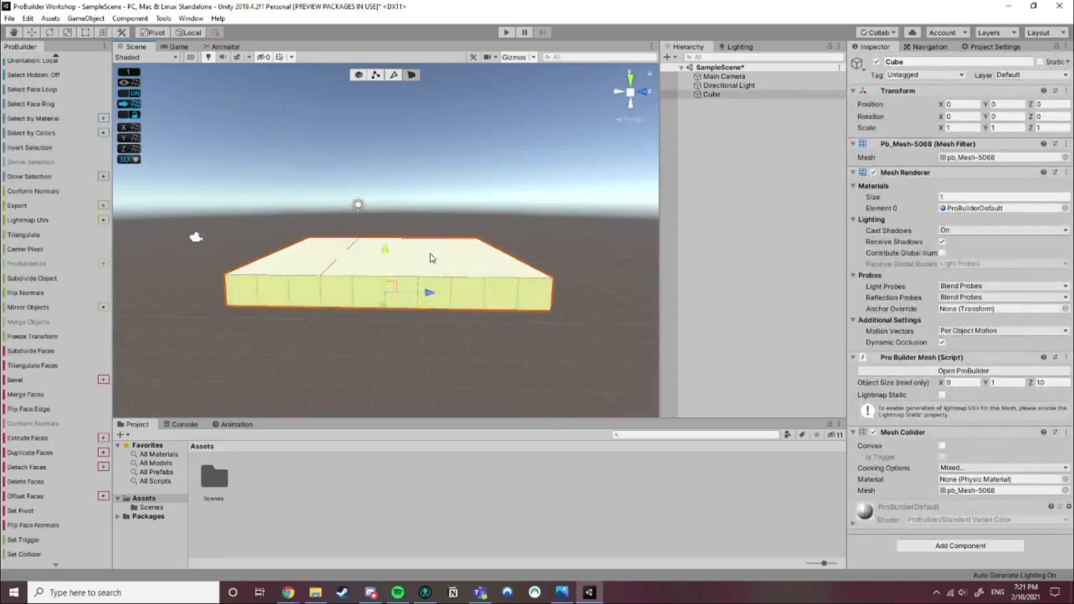
Create a new cube on top of the slab and pull its side faces out to a 6 × 1 × 4 block
drag(432, 112, 376, 198)
drag(331, 259, 360, 119)
scroll(82, 105, up, 3)
scroll(101, 73, up, 1)
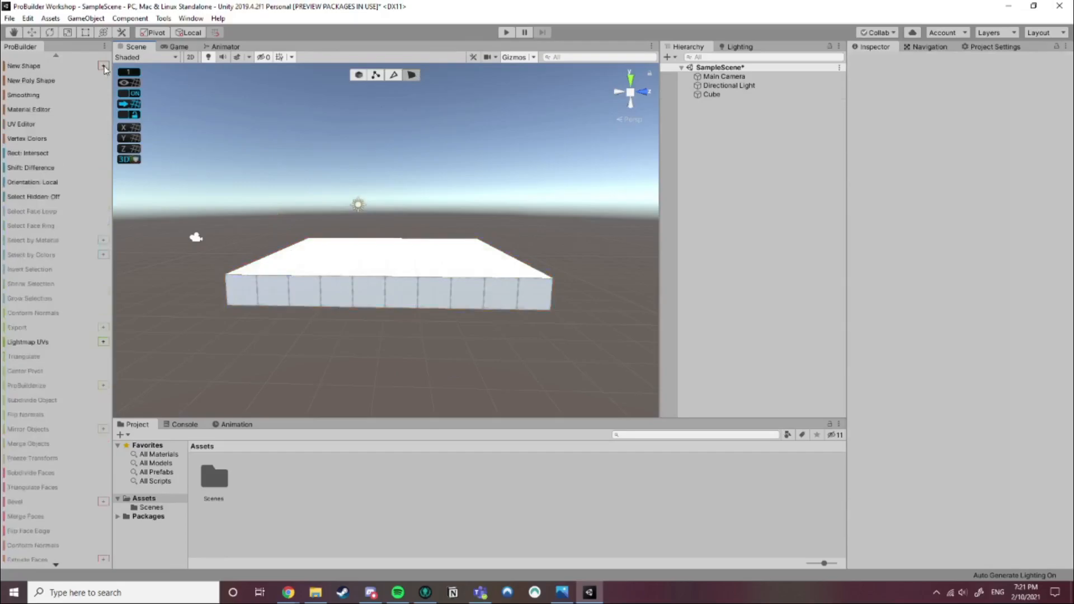
click(65, 65)
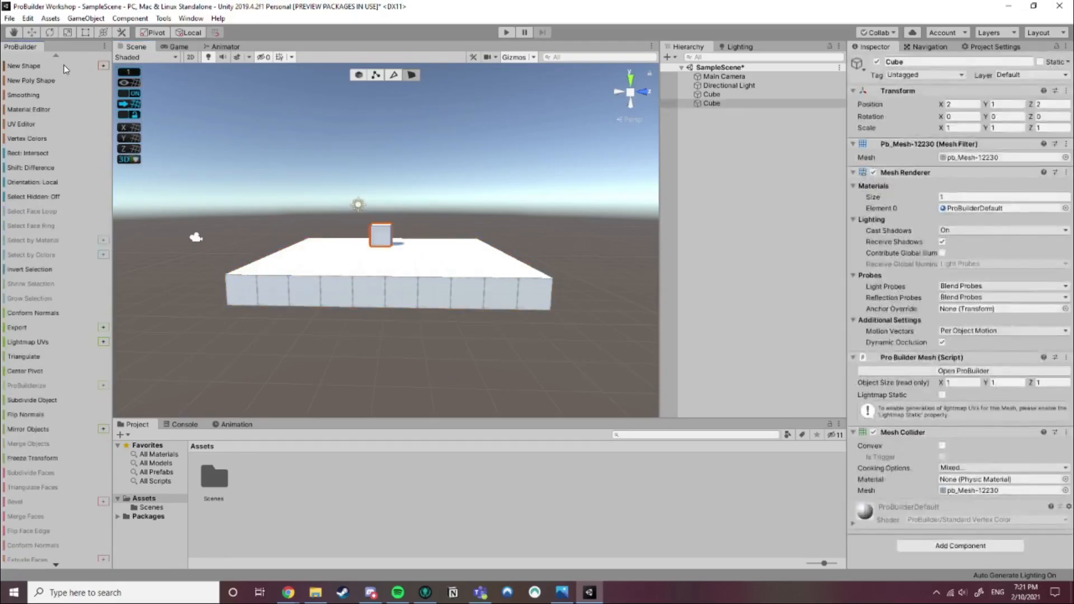
alt+drag(390, 222, 323, 254)
click(358, 229)
drag(404, 234, 486, 242)
Delete the original large slab in object mode and select the remaining cube
click(271, 237)
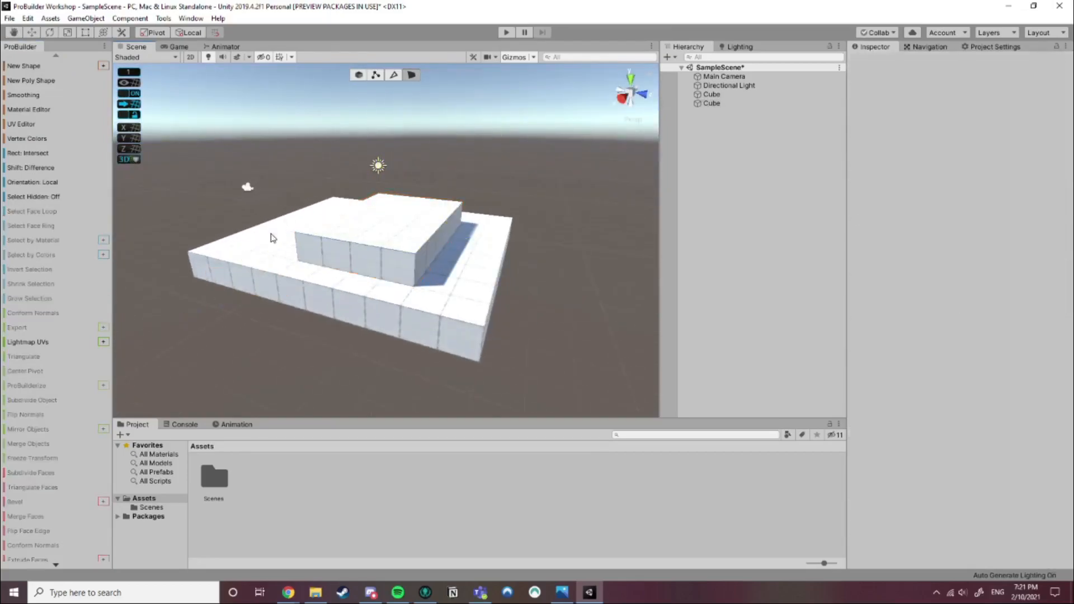
click(359, 75)
click(266, 237)
key(Delete)
click(711, 94)
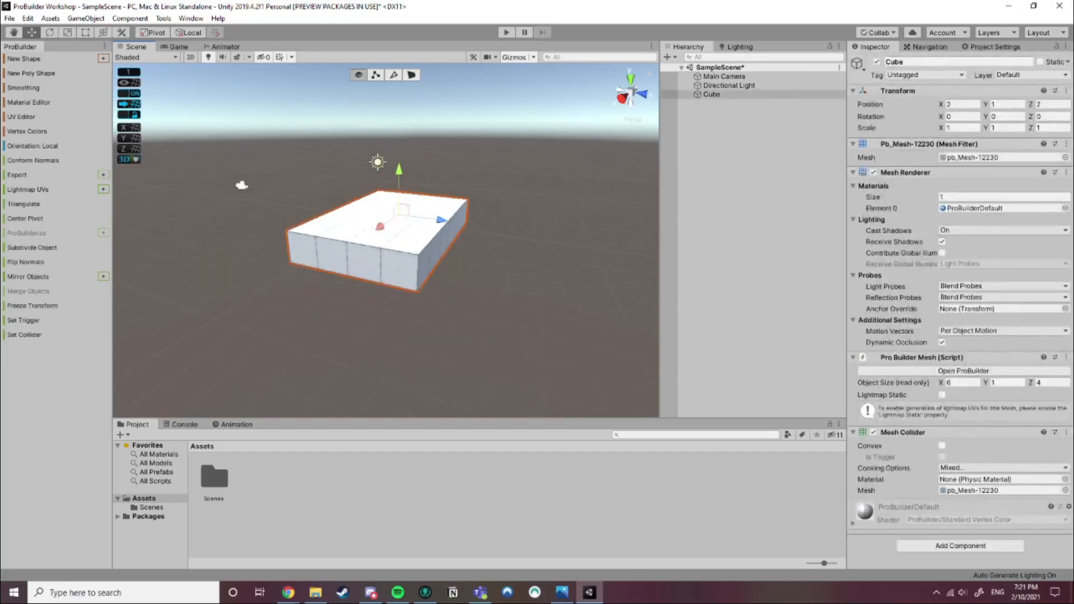
Pull the side faces of the block outward to make it a 10 × 1 × 7 slab
click(407, 76)
click(457, 236)
drag(478, 241, 565, 257)
click(431, 282)
drag(379, 288, 272, 400)
scroll(374, 298, down, 3)
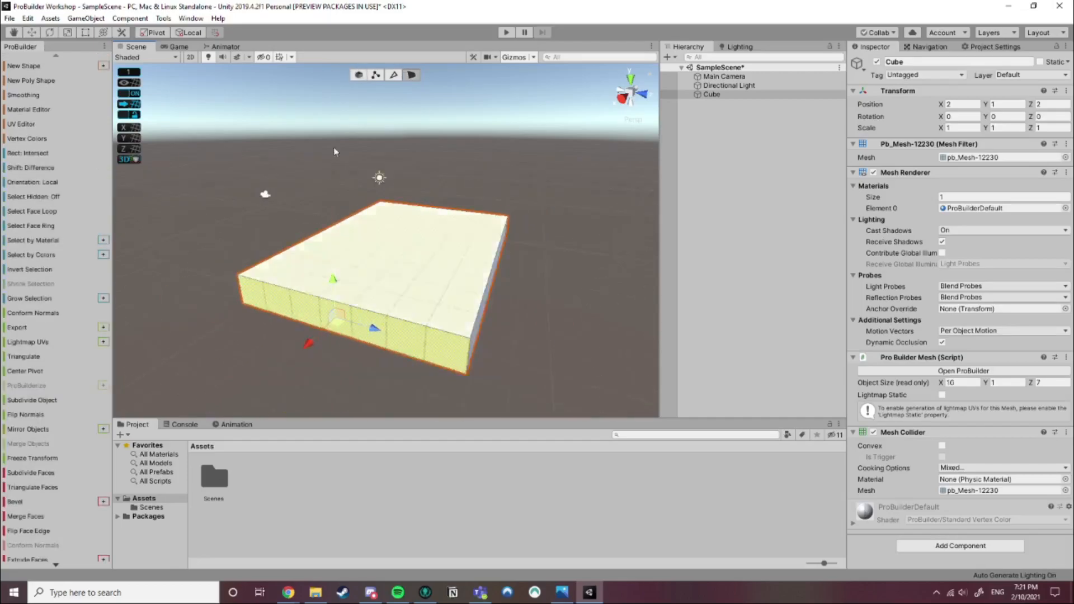
Connect the slab's two long top edges with a new edge and shift it one unit off centre along X
click(394, 76)
click(330, 230)
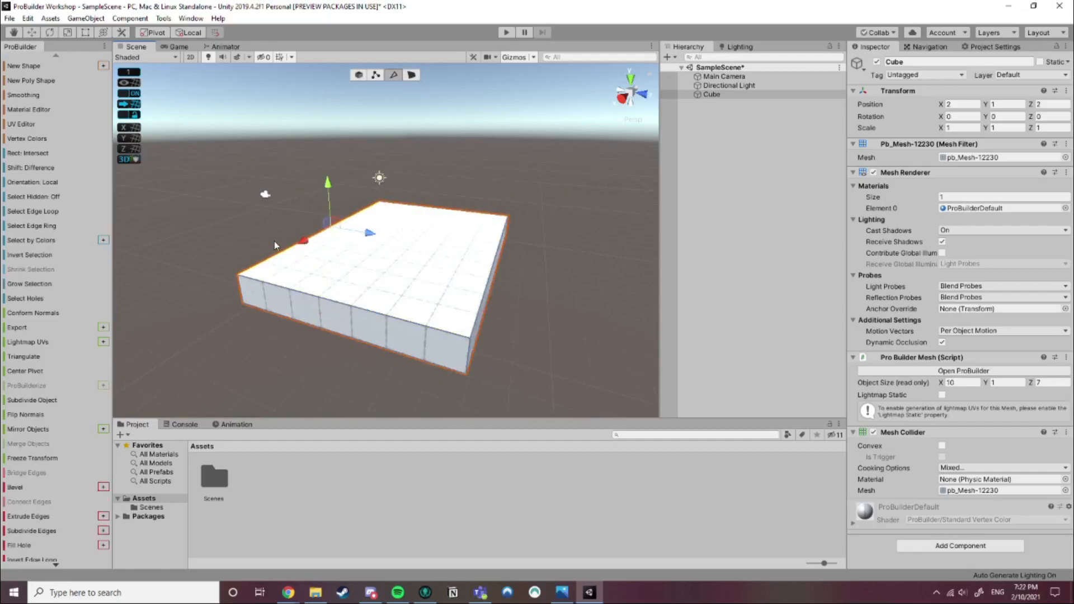
scroll(364, 247, up, 2)
click(508, 323)
scroll(45, 373, down, 2)
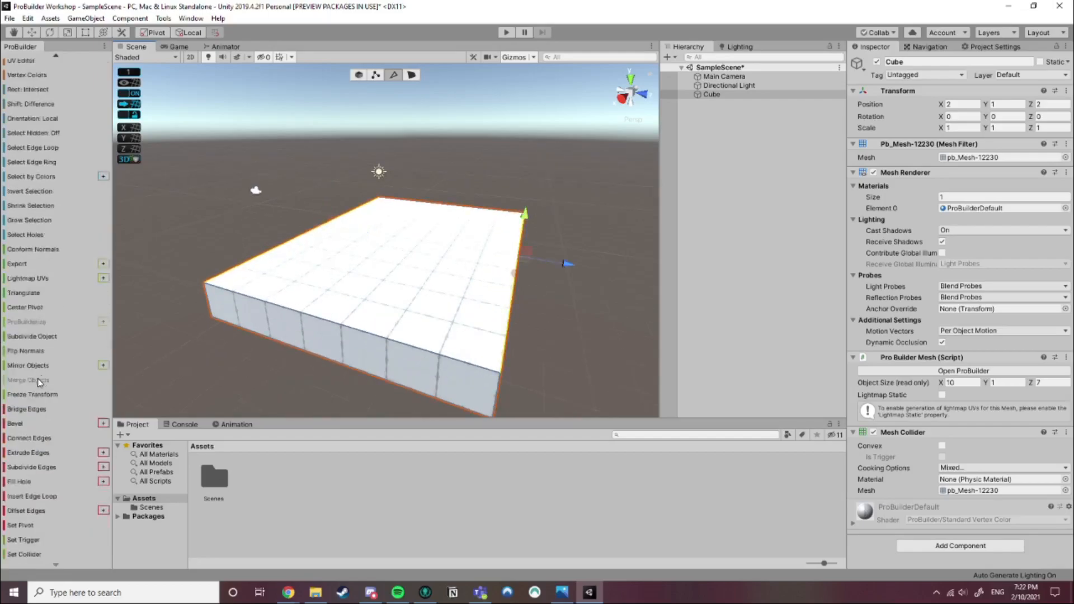
click(29, 438)
alt+drag(353, 327, 352, 215)
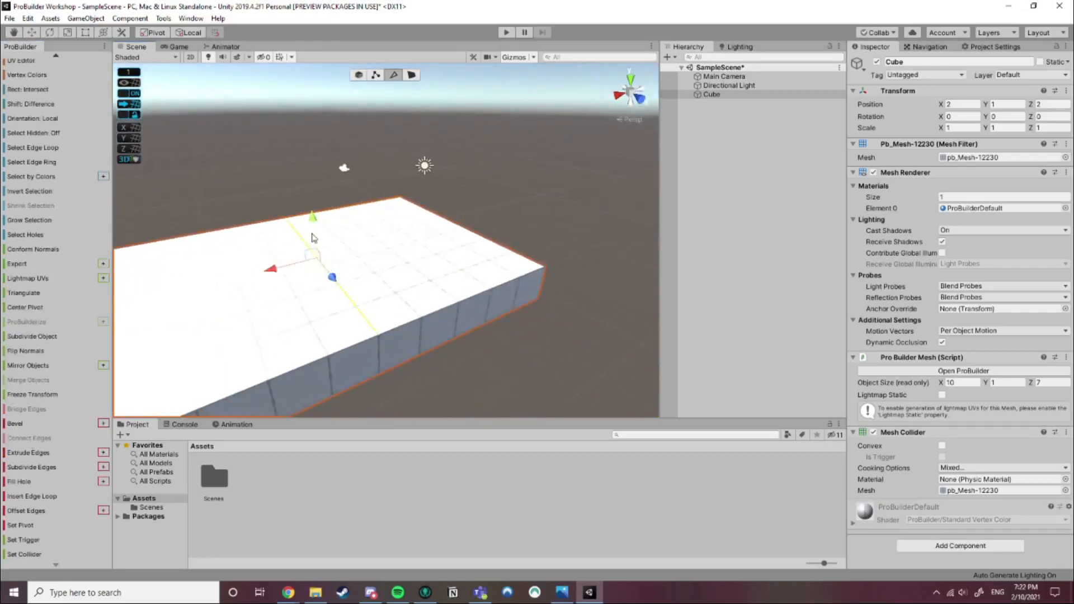
alt+drag(428, 291, 345, 144)
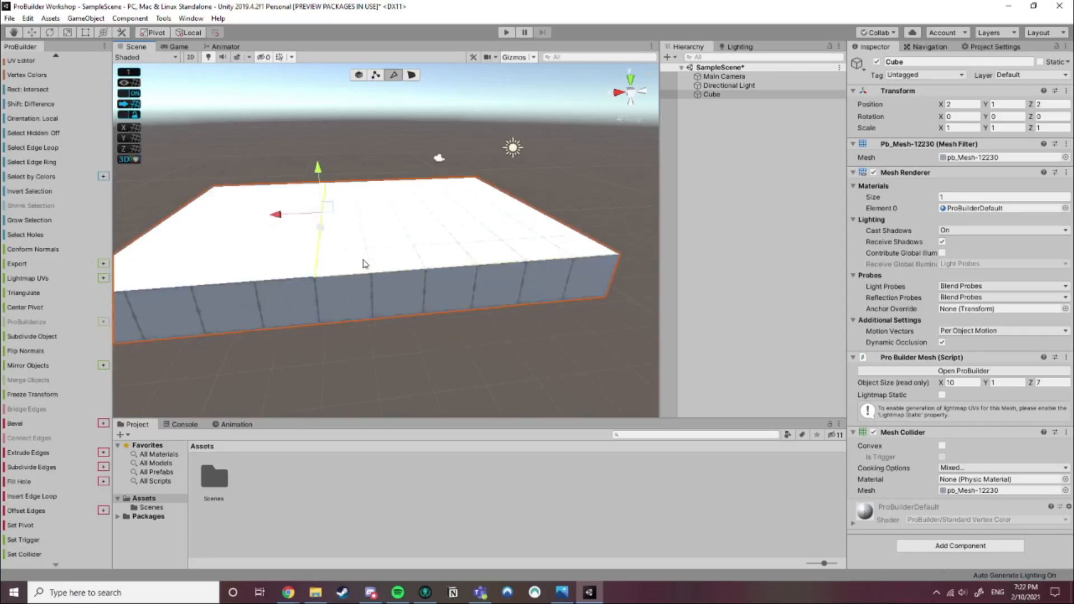
alt+drag(274, 224, 411, 263)
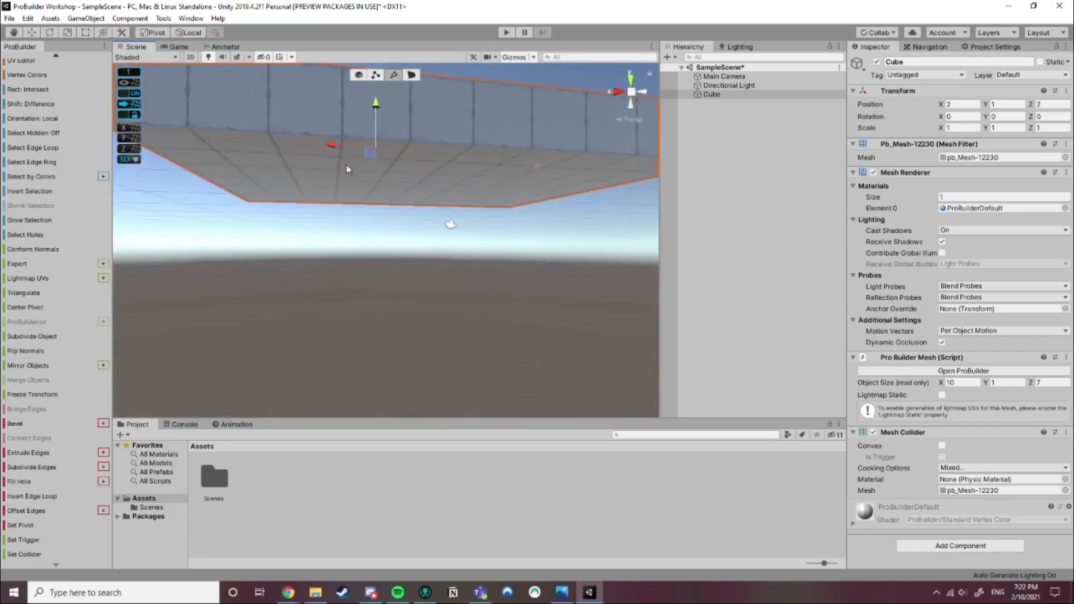
alt+drag(378, 167, 415, 146)
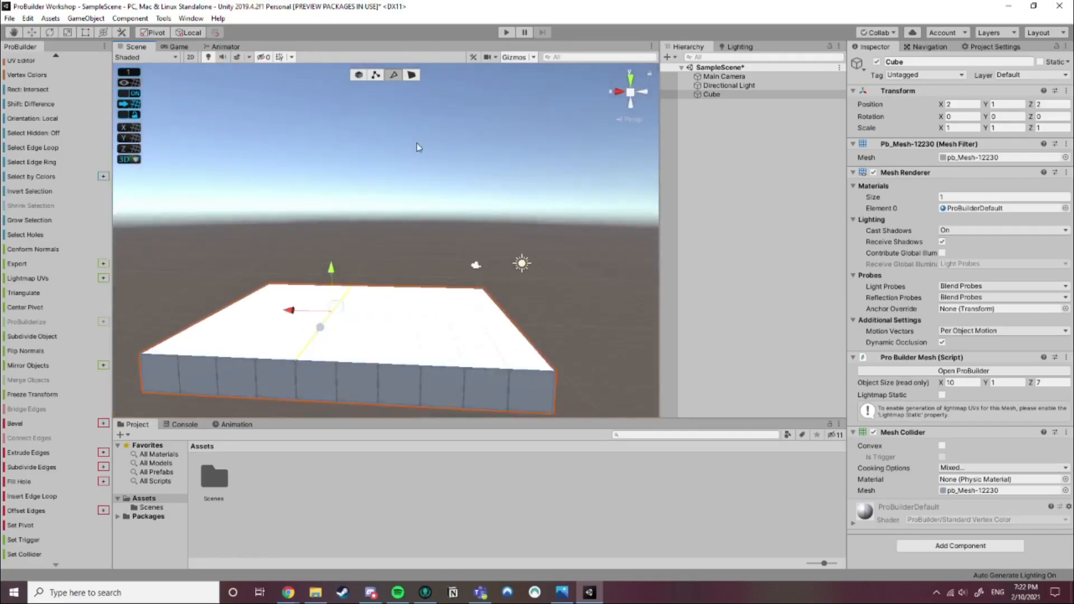
Divide the top further by connecting the wider section's opposite long edges and inserting two edge loops lengthwise through the slab
click(391, 364)
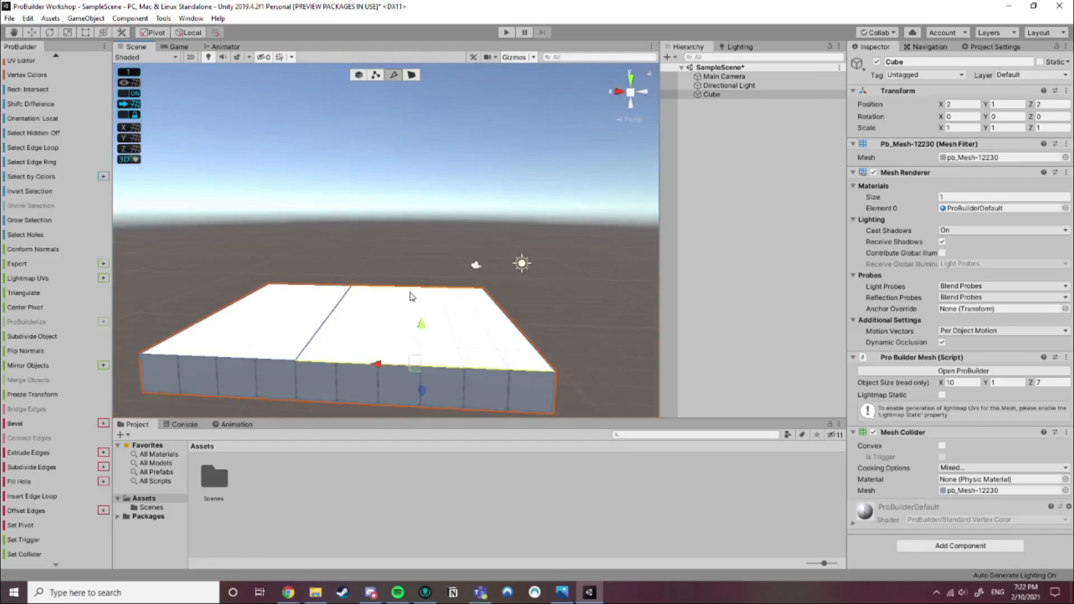
click(36, 439)
click(227, 313)
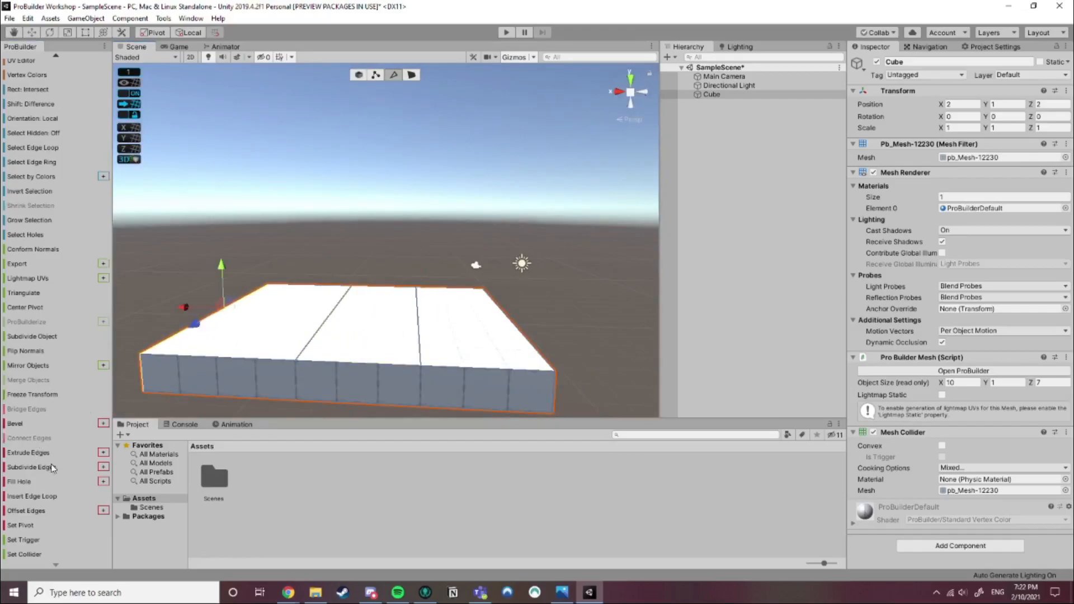
click(38, 496)
right_drag(490, 346, 378, 310)
key(d)
click(190, 309)
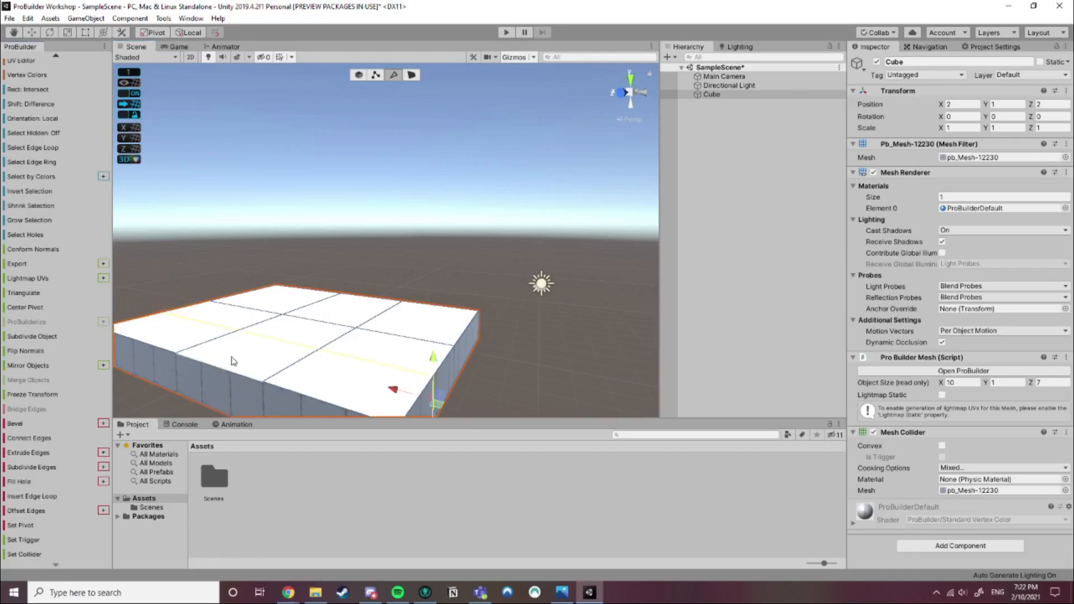
Try raising the middle top face, undo the move, and extrude the face upward 4 units into a pillar
click(412, 74)
click(315, 317)
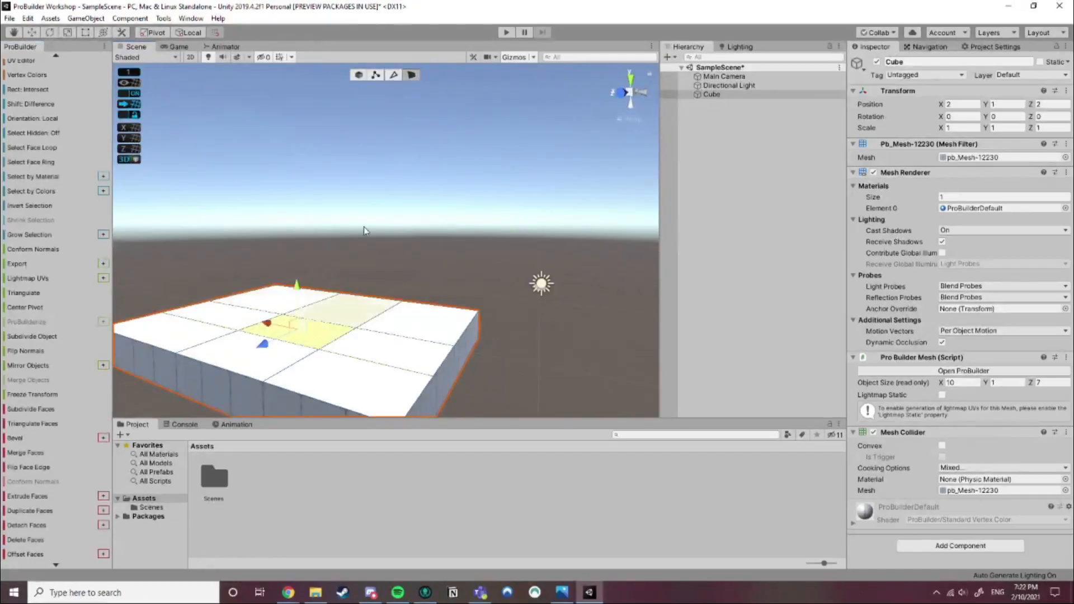
right_drag(307, 307, 502, 258)
middle_drag(405, 353, 380, 318)
drag(381, 275, 394, 239)
key(ctrl+z)
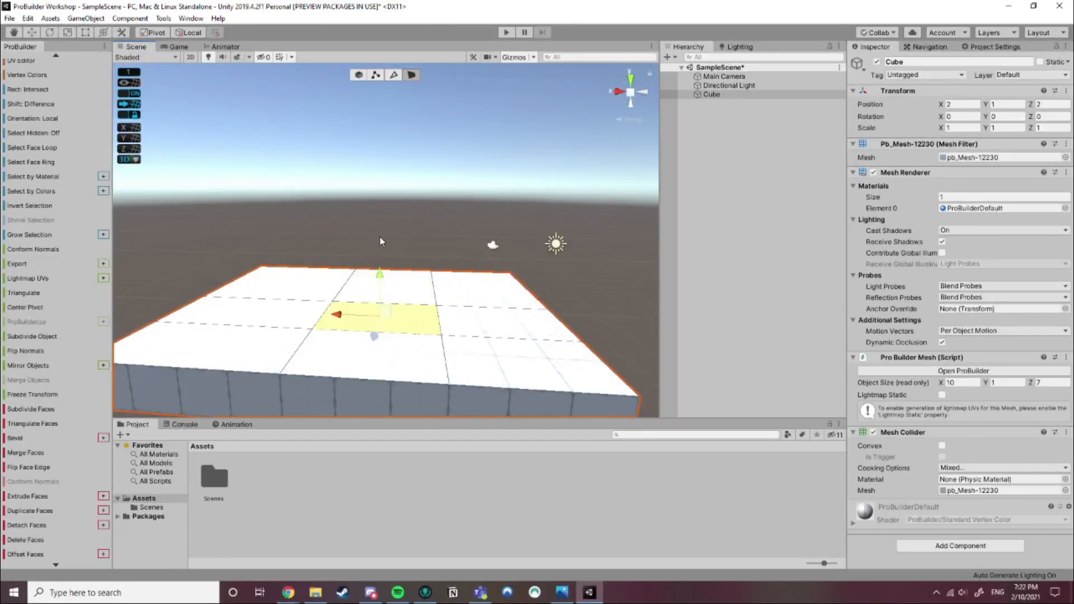
shift+drag(380, 277, 401, 129)
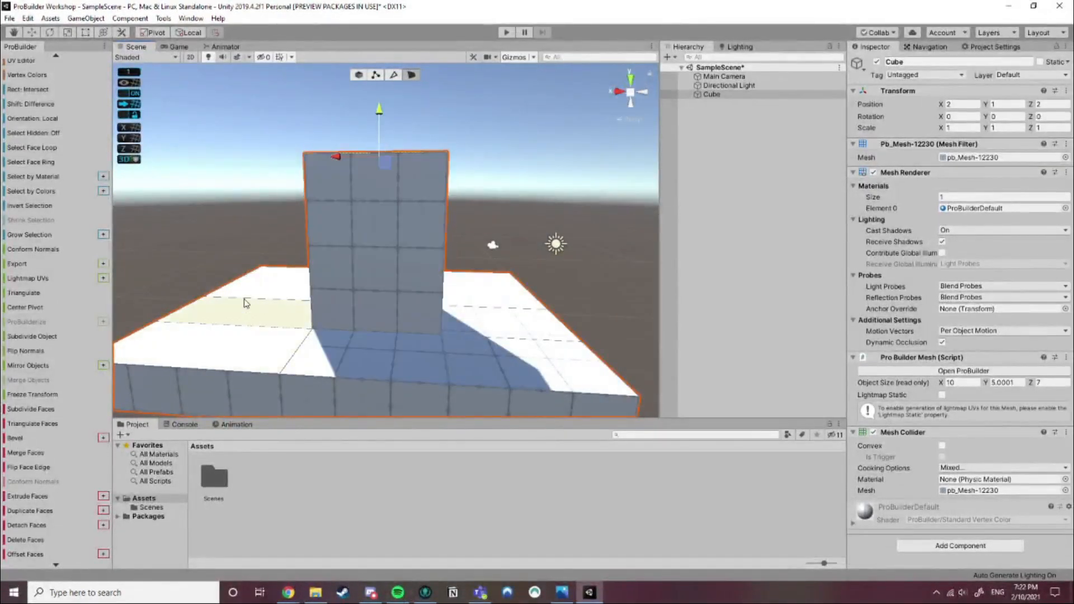
Examine the slab and its extruded pillar from several sides
right_drag(243, 300, 324, 347)
middle_drag(325, 347, 390, 338)
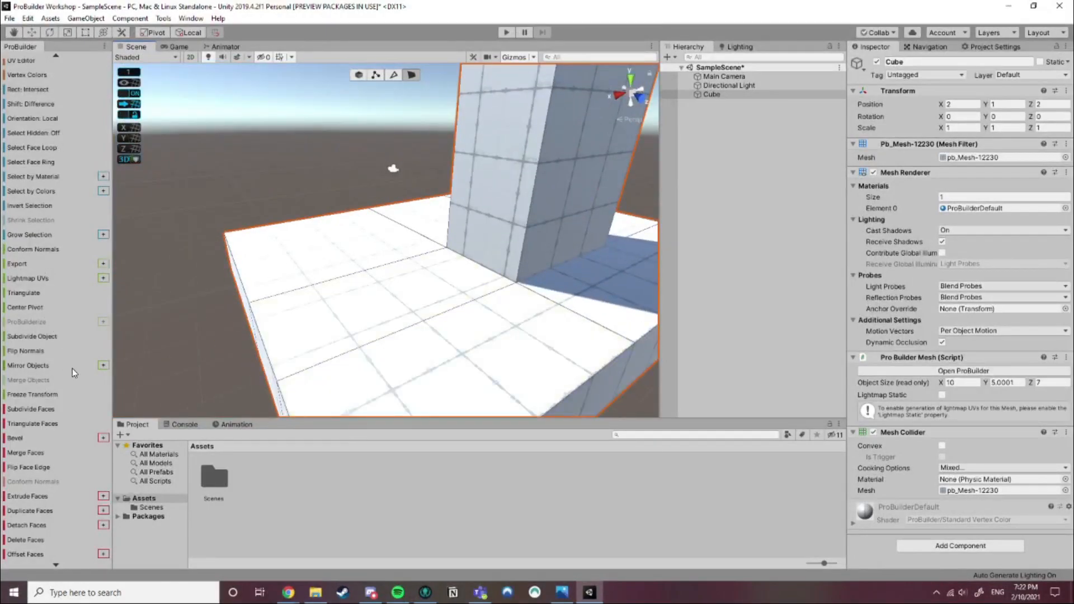
scroll(48, 408, down, 3)
scroll(459, 277, down, 5)
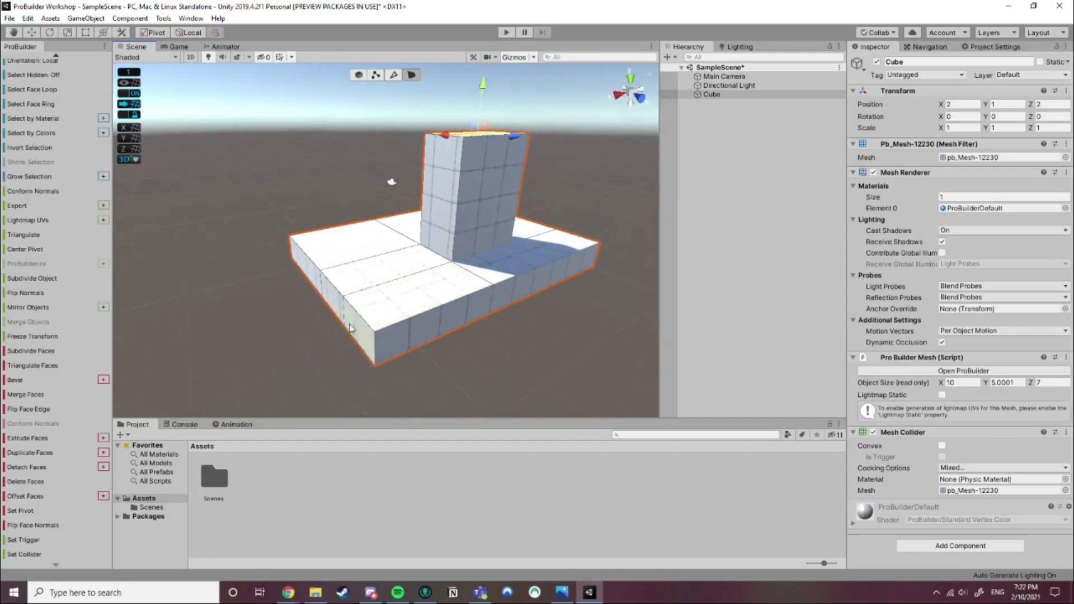
right_drag(316, 291, 369, 288)
middle_drag(370, 288, 416, 310)
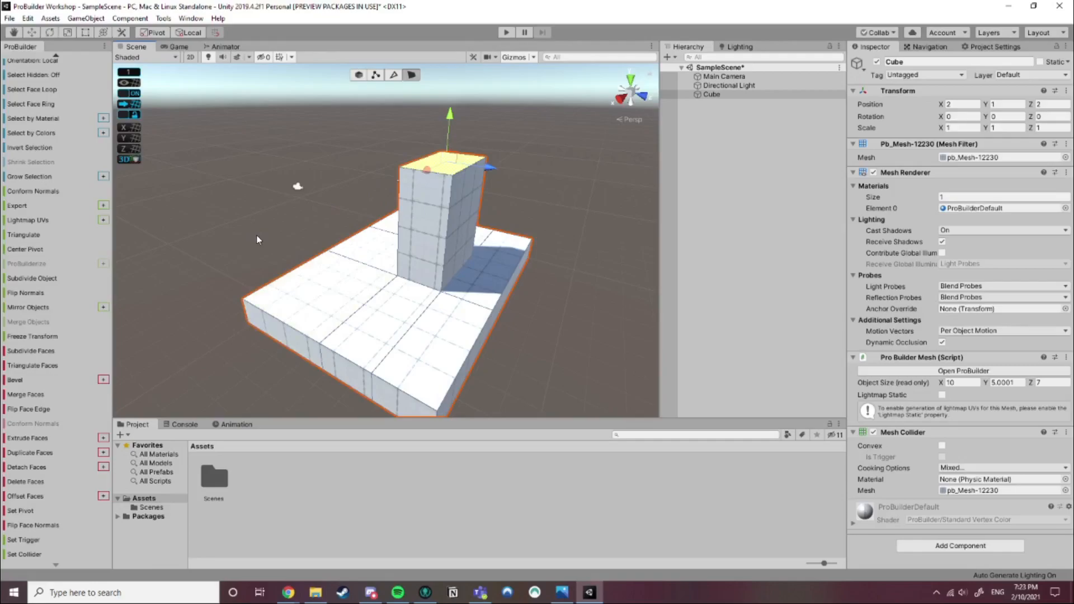
right_drag(268, 274, 350, 302)
mouse_move(261, 253)
middle_down()
mouse_move(350, 267)
mouse_move(271, 254)
middle_up()
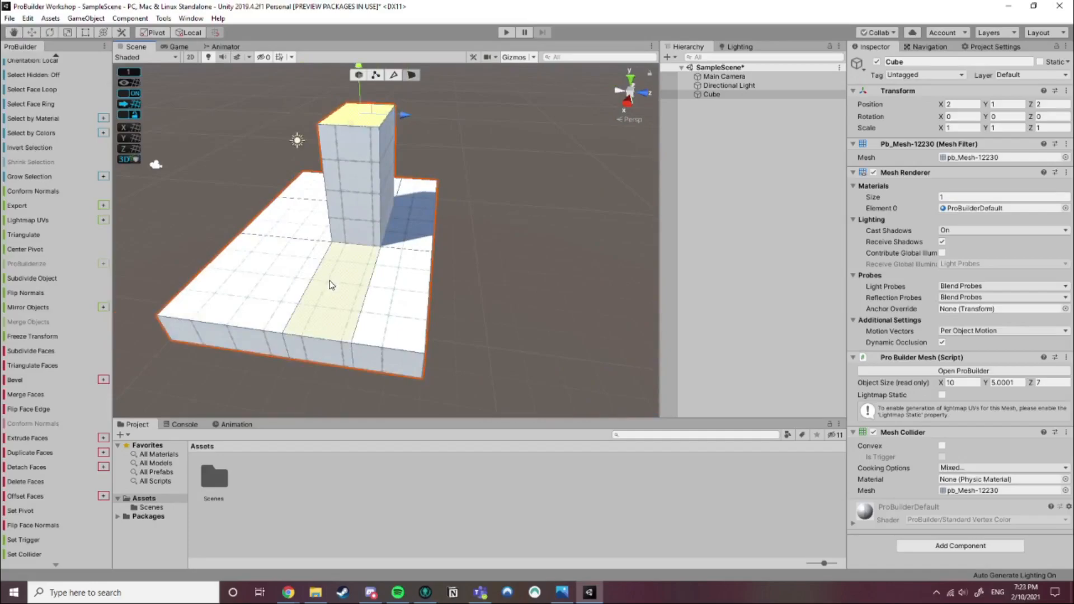
Select the three side faces at the slab's end and move them outward to lengthen the object to 22 units in X
middle_drag(280, 292, 449, 311)
click(509, 295)
right_drag(331, 285, 435, 291)
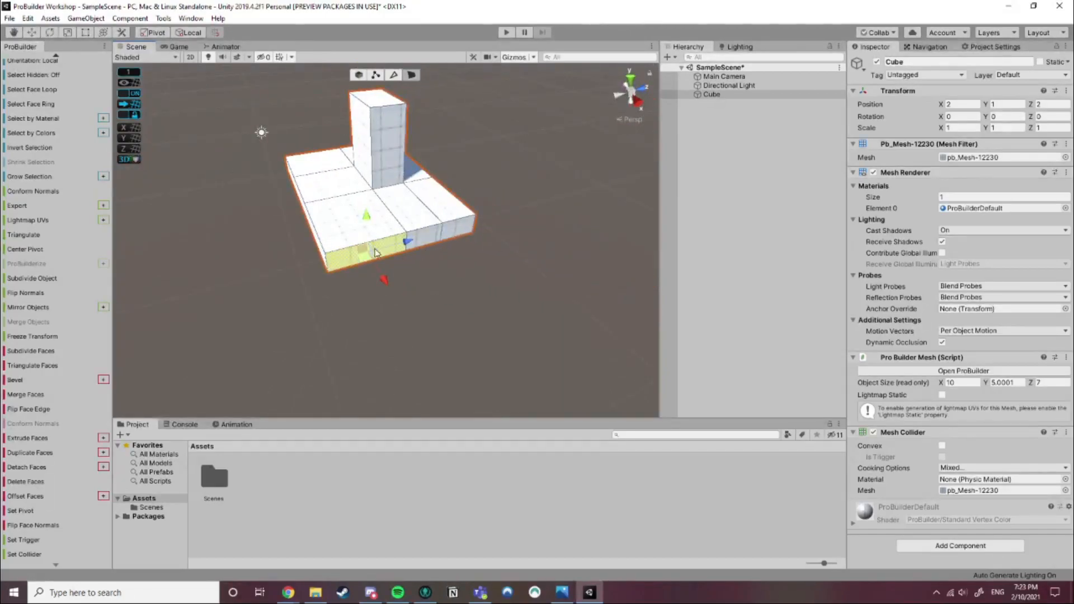
click(428, 237)
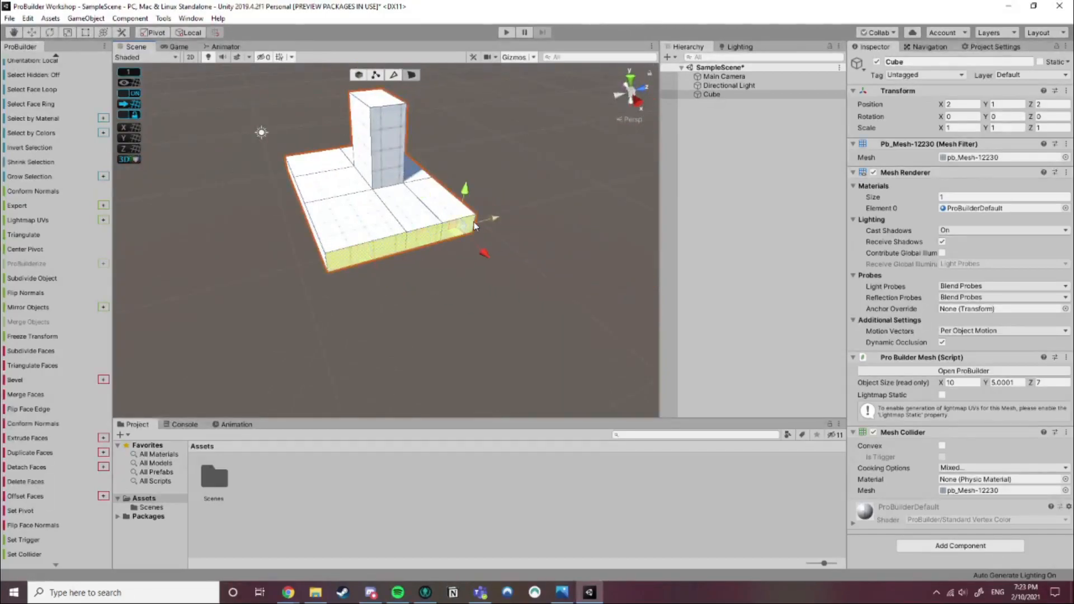
drag(318, 299, 542, 219)
scroll(502, 250, down, 6)
drag(456, 255, 568, 386)
drag(471, 221, 289, 263)
Pull the slab's long side face outward to widen the object to 19 units in Z
right_drag(290, 263, 456, 265)
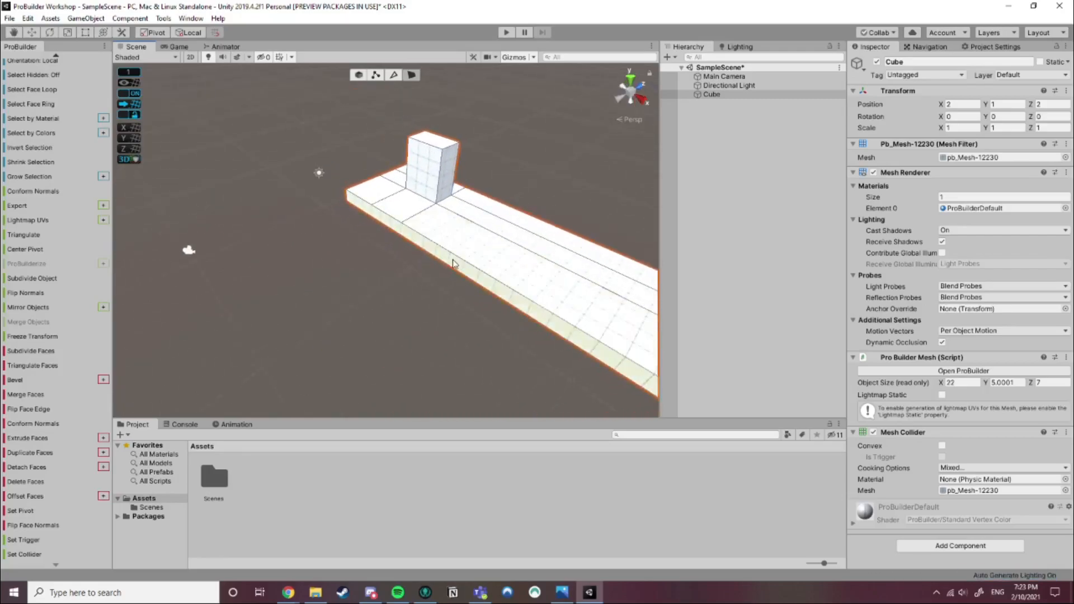
click(452, 263)
drag(486, 249, 408, 292)
scroll(414, 295, down, 5)
right_drag(429, 299, 355, 257)
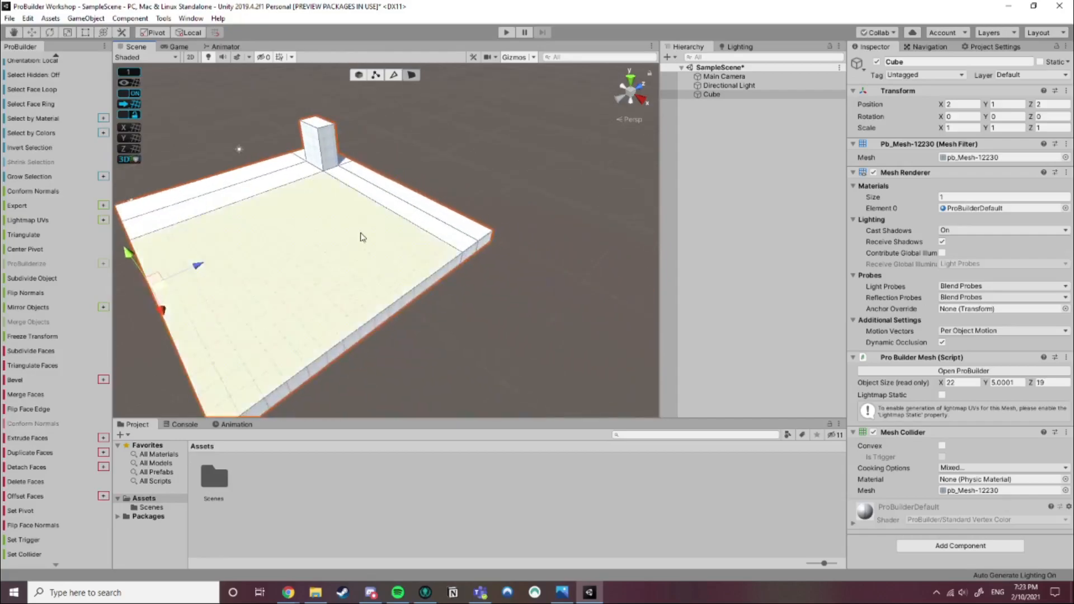
Select the slab's largest top face and scale it down inward with the Scale tool
click(257, 302)
scroll(438, 237, up, 4)
right_drag(439, 238, 385, 234)
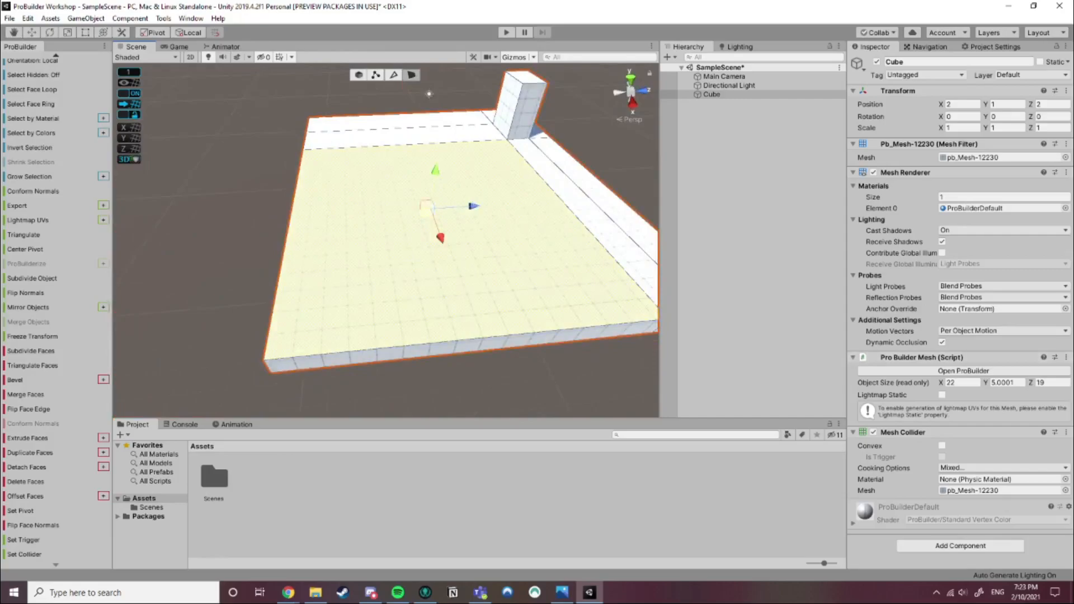
scroll(503, 235, up, 3)
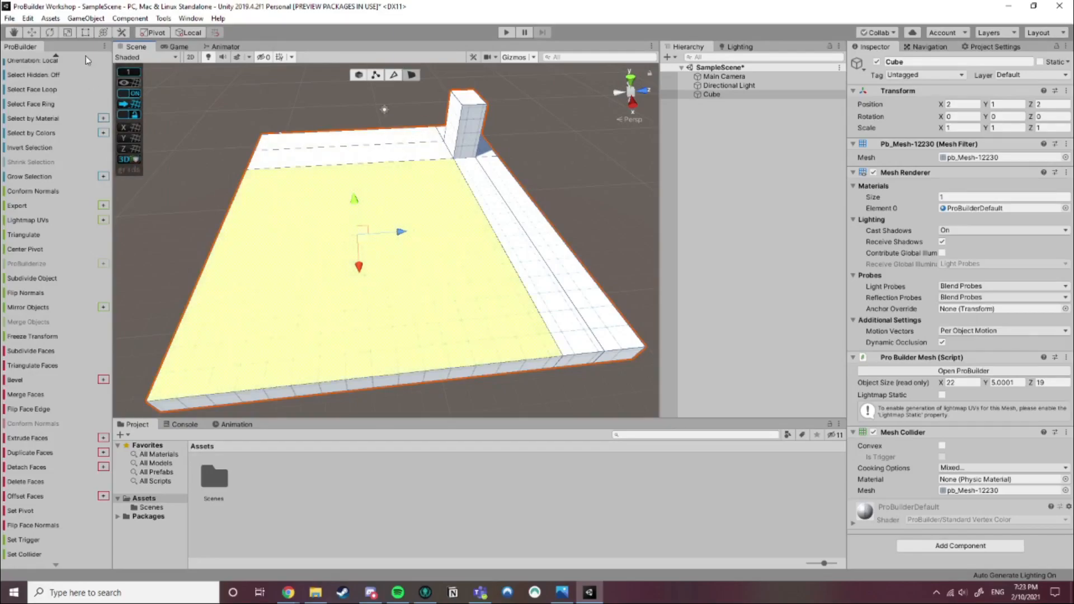
click(68, 32)
middle_drag(360, 241, 384, 220)
drag(375, 211, 465, 308)
middle_drag(465, 308, 415, 257)
right_drag(415, 258, 323, 190)
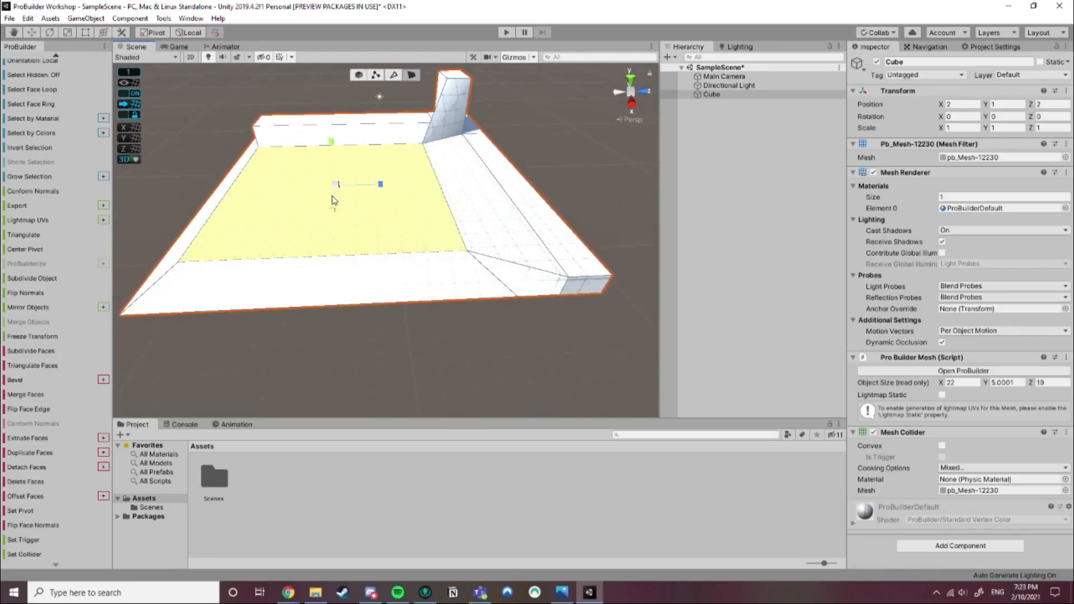
Undo the last face scaling and inset the slab's largest top face by extruding it inward with the Scale tool
key(ctrl+z)
drag(336, 188, 334, 187)
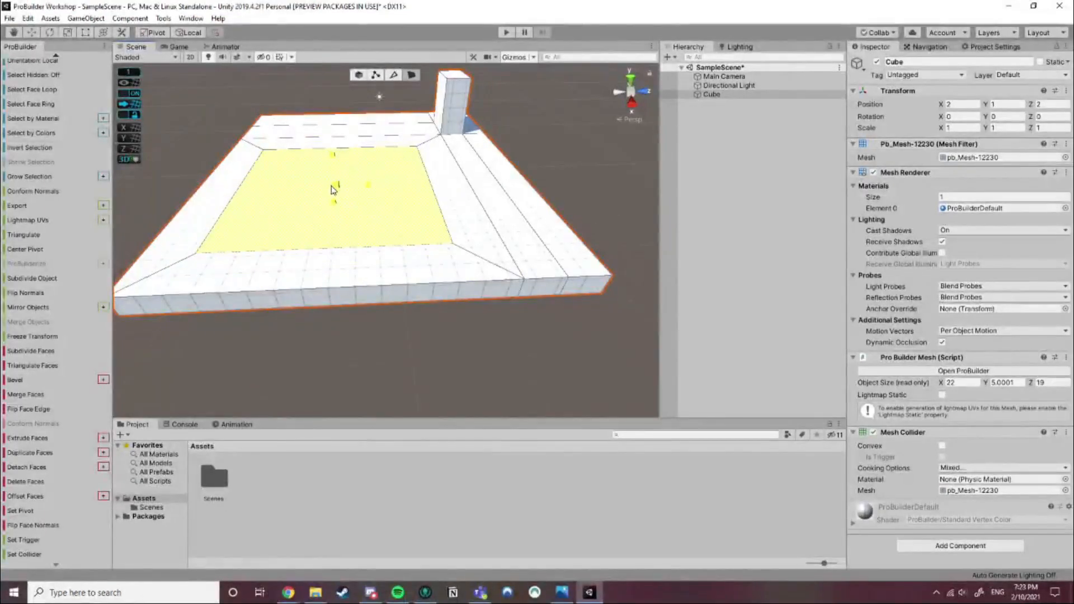
key(f)
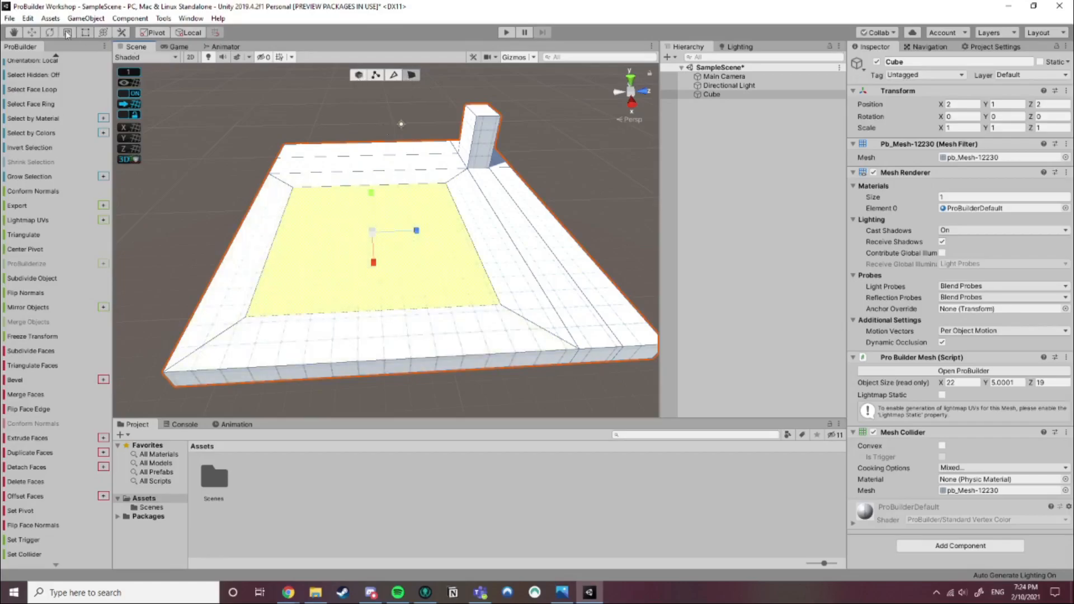
Extrude the inset top face downward with the Move tool to sink a recess, making the object 7 units high in Y
click(34, 34)
drag(374, 199, 383, 243)
scroll(390, 311, up, 4)
middle_drag(391, 314, 408, 280)
right_drag(408, 280, 424, 314)
mouse_move(423, 315)
middle_down()
mouse_move(416, 245)
mouse_move(418, 297)
middle_up()
middle_drag(456, 212, 452, 253)
right_drag(453, 253, 376, 315)
middle_drag(532, 266, 476, 254)
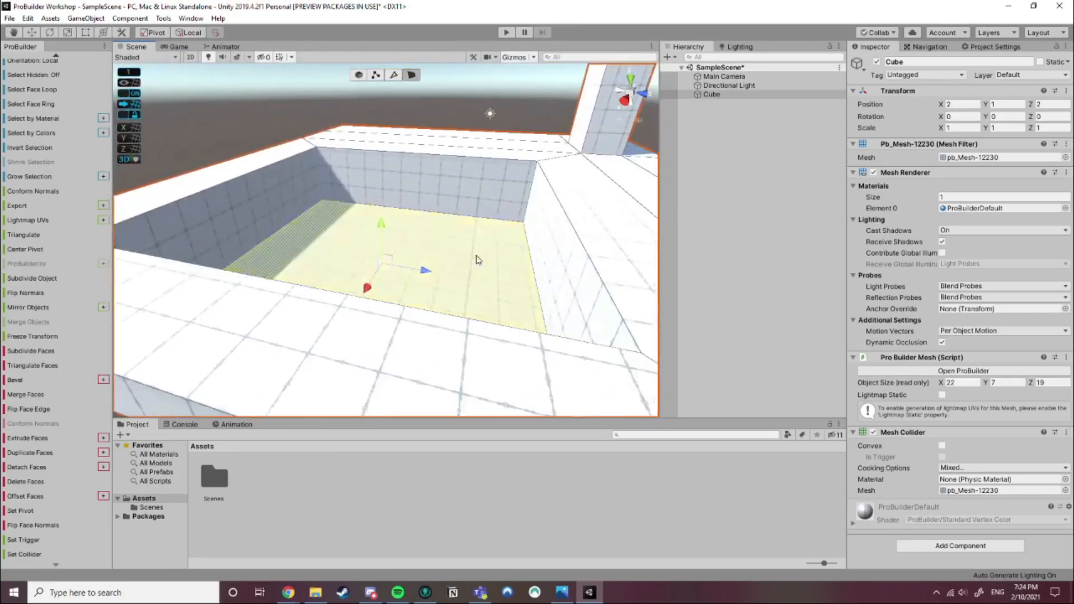
Inspect the recess from above and below, and undo the downward extrusion of the inset face
click(510, 226)
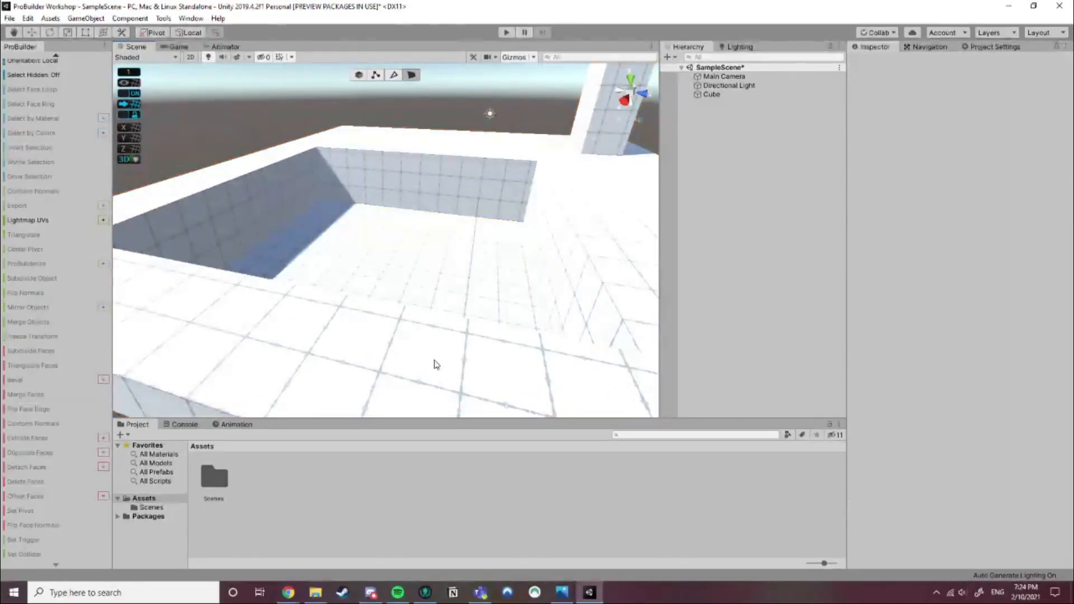
right_drag(439, 347, 444, 294)
middle_drag(444, 294, 425, 281)
middle_drag(460, 248, 440, 183)
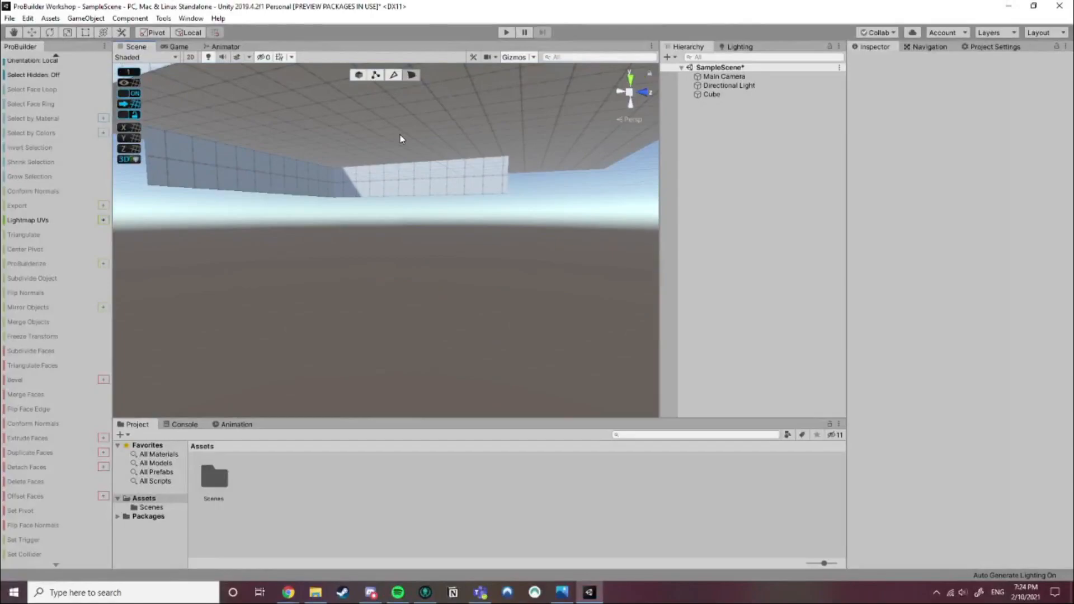
middle_drag(384, 160, 393, 185)
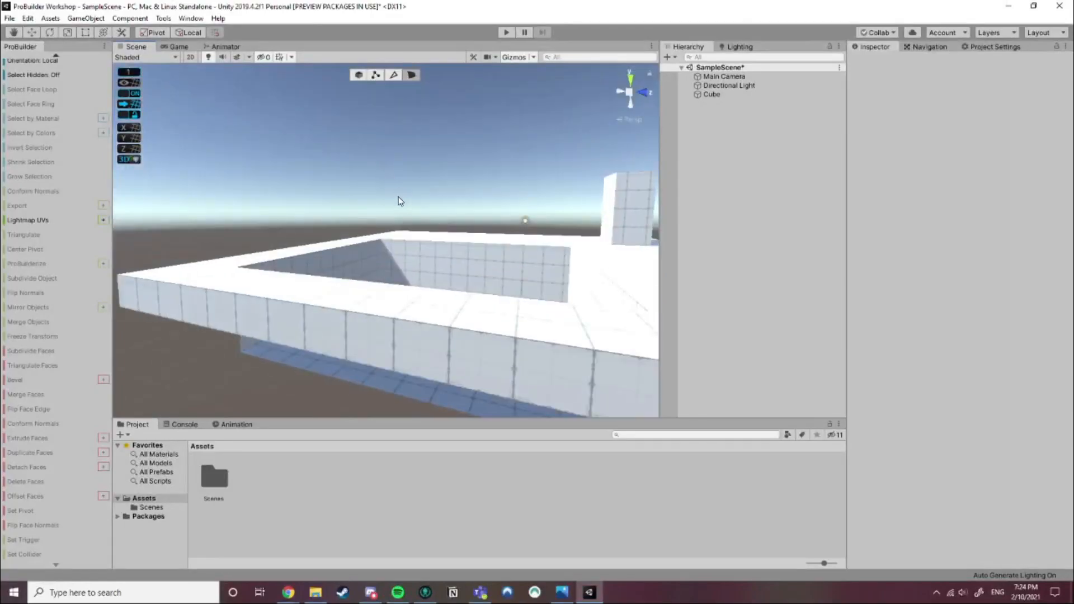
middle_drag(395, 260, 398, 227)
right_drag(448, 178, 391, 169)
middle_drag(386, 178, 405, 202)
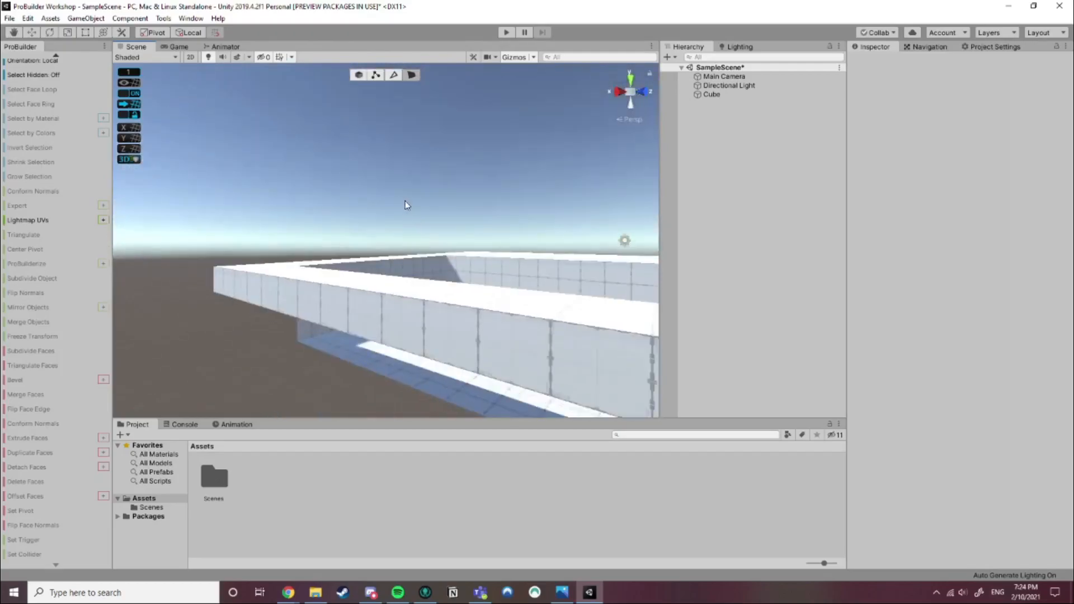
key(ctrl+z)
key(ctrl+z)
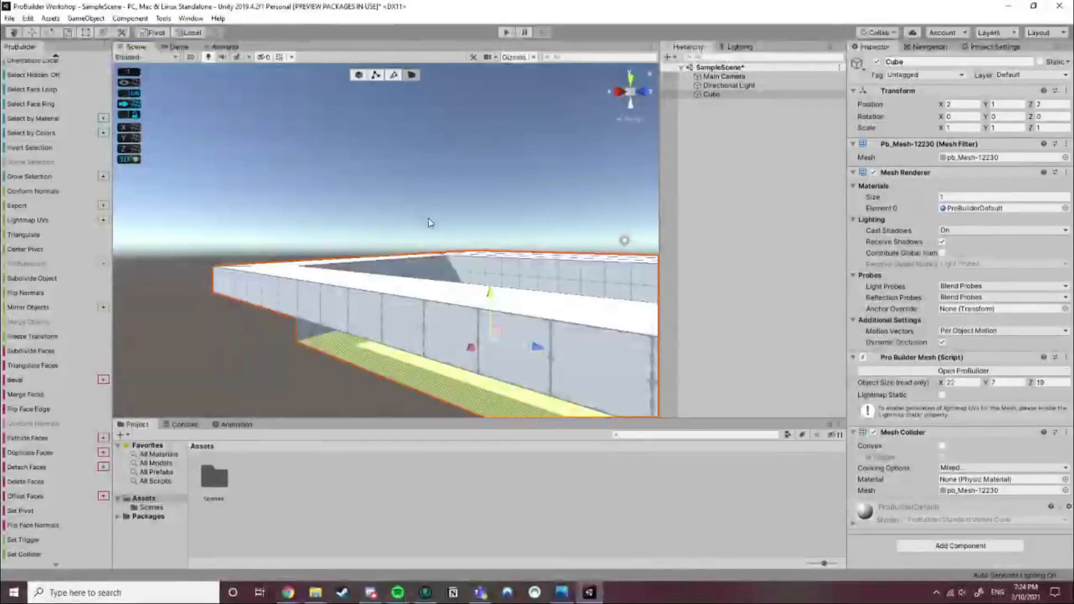
Select the slab's large underside face and inset it by extruding it inward with the Scale tool
middle_drag(446, 259, 415, 217)
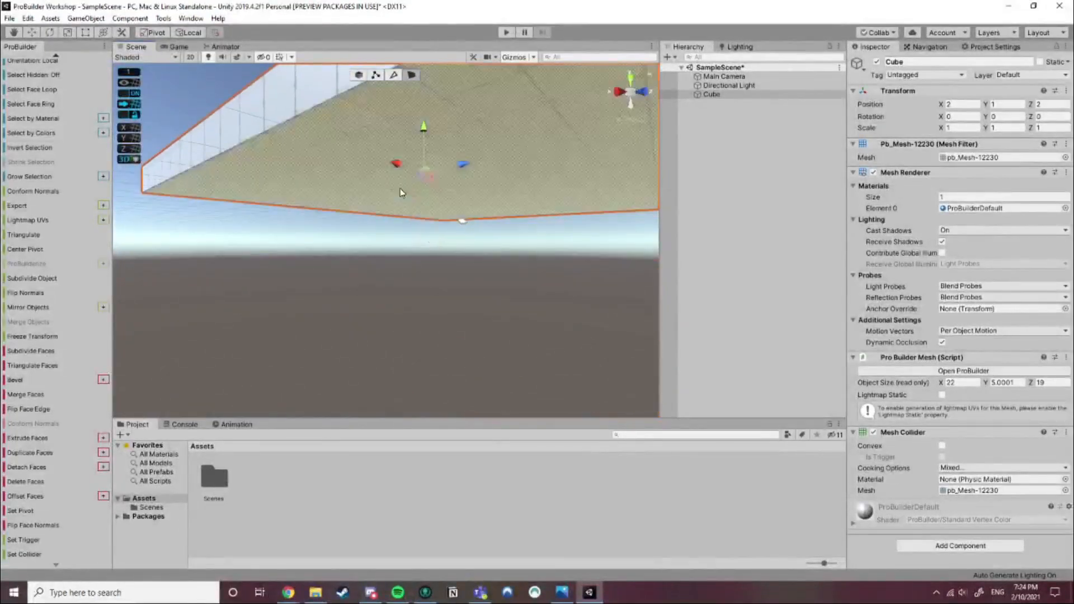
click(401, 169)
right_drag(386, 252, 445, 230)
click(67, 32)
mouse_move(342, 239)
mouse_down()
mouse_move(319, 246)
mouse_move(337, 244)
mouse_up()
middle_drag(343, 193, 372, 168)
drag(395, 216, 394, 215)
middle_drag(463, 188, 445, 193)
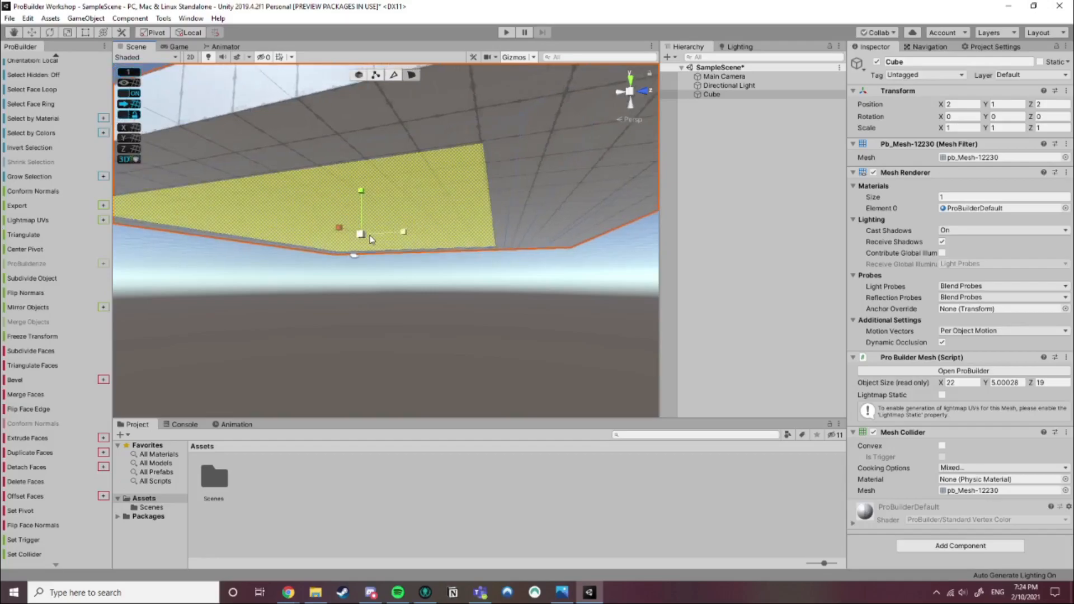
drag(361, 233, 362, 231)
scroll(521, 175, up, 4)
middle_drag(520, 174, 480, 176)
right_drag(466, 199, 450, 118)
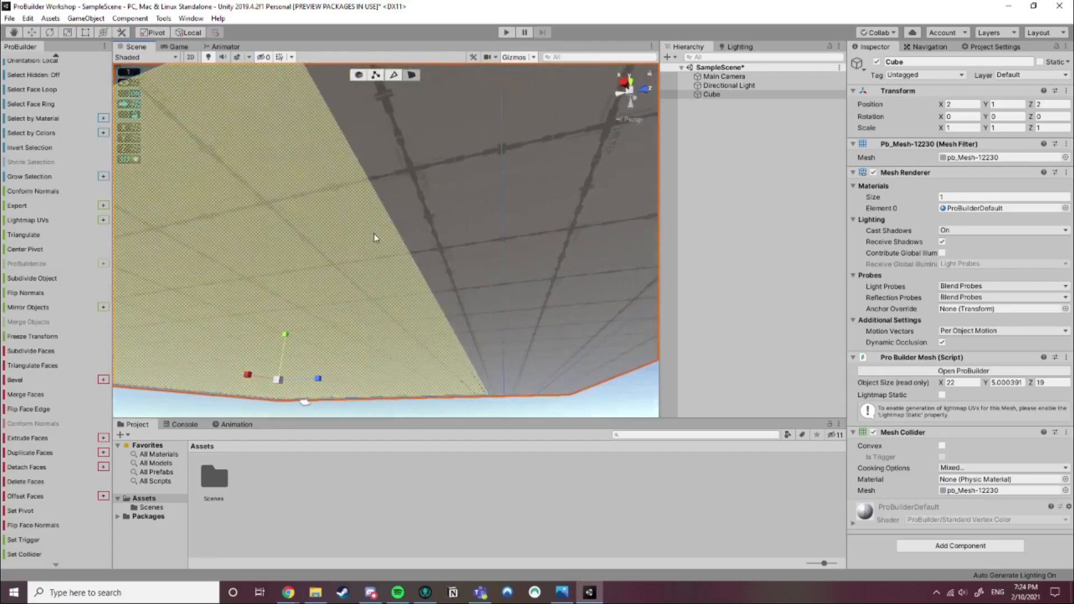
right_drag(312, 165, 408, 99)
Extrude the inset top face downward through the slab, making the object about 10 units high in Y
key(t)
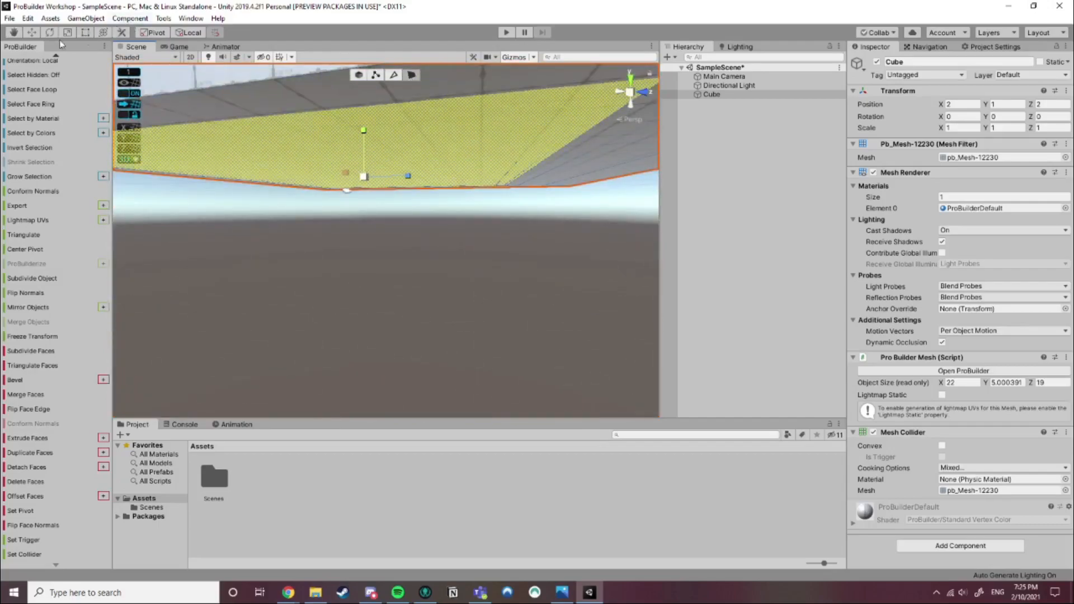
key(w)
middle_drag(342, 111, 357, 182)
click(389, 349)
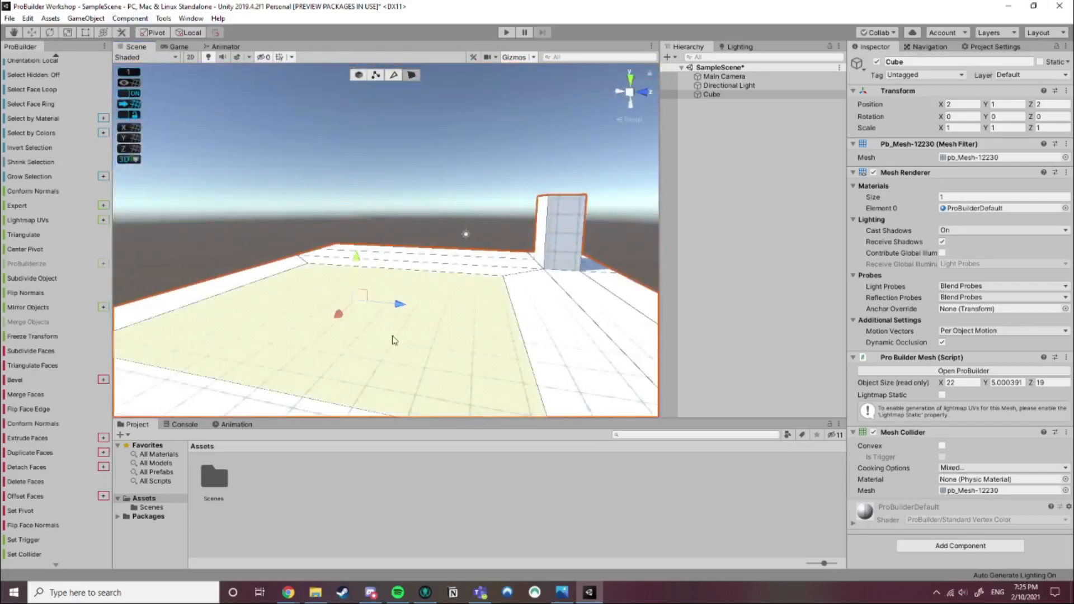
middle_drag(390, 346, 395, 293)
scroll(395, 294, down, 3)
shift+drag(370, 181, 375, 266)
mouse_move(388, 331)
middle_down()
mouse_move(380, 276)
mouse_move(393, 344)
mouse_move(383, 355)
mouse_move(388, 312)
middle_up()
alt+drag(287, 236, 335, 183)
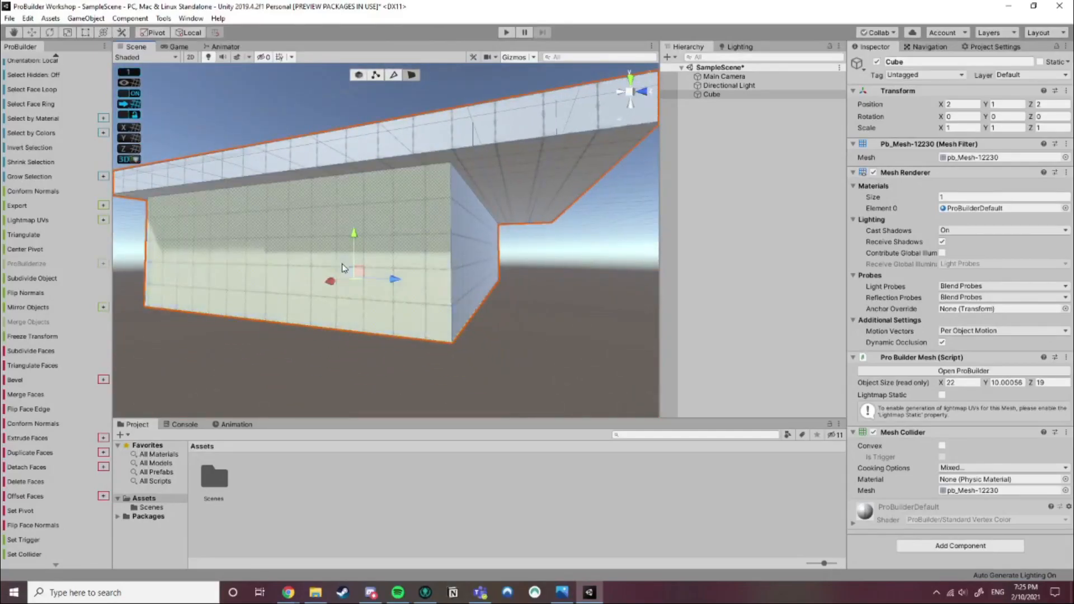
Raise the recess floor to reduce the object's height to about 8 units in Y, and deselect the object
drag(355, 237, 354, 205)
middle_drag(351, 138, 362, 165)
alt+drag(362, 165, 379, 287)
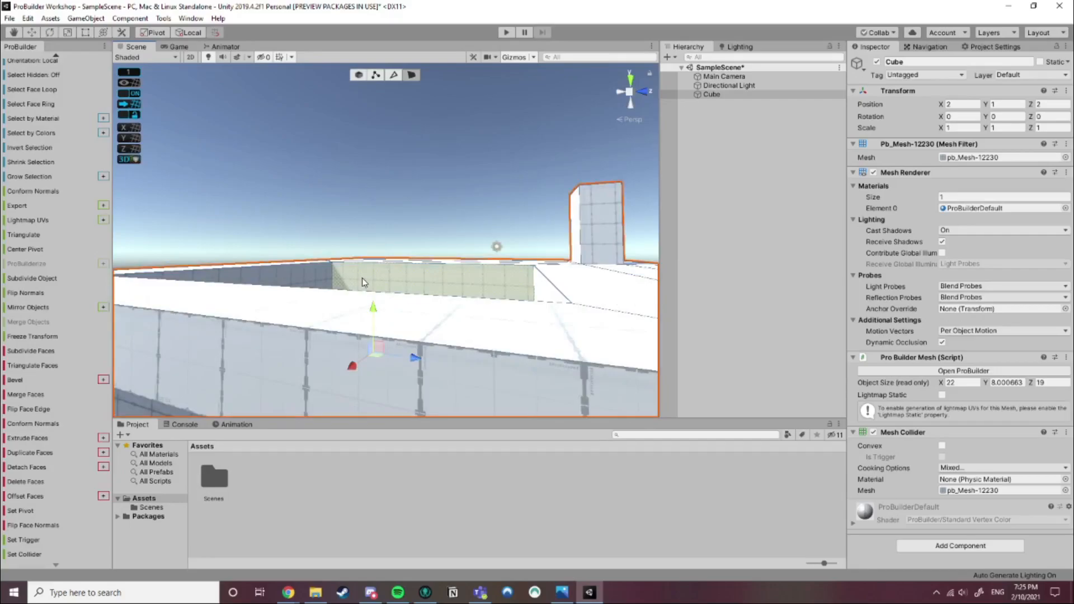
click(367, 319)
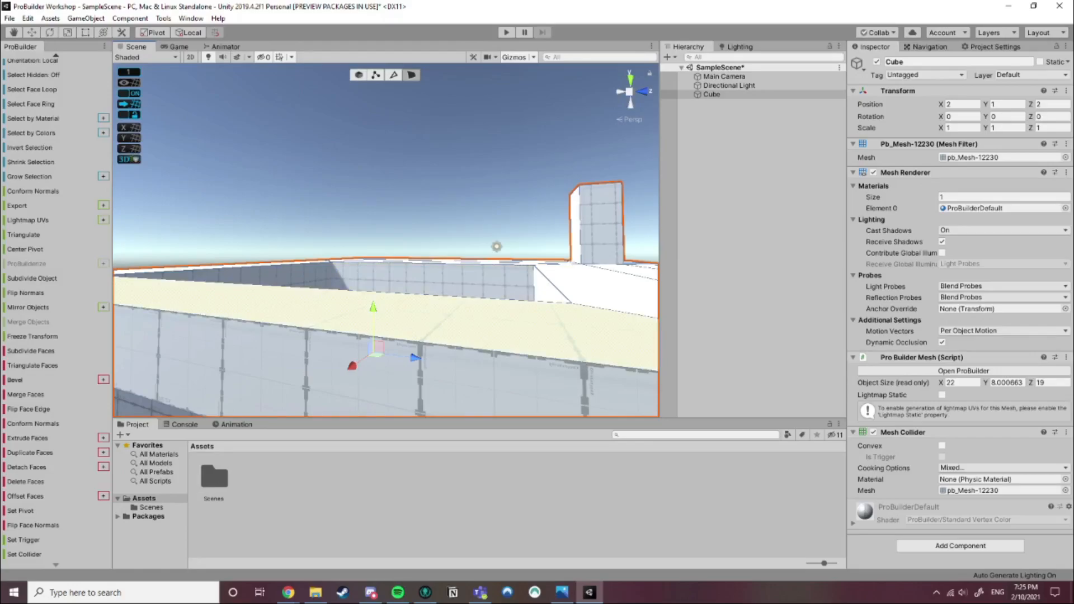
click(768, 228)
scroll(384, 290, down, 5)
alt+drag(384, 289, 347, 273)
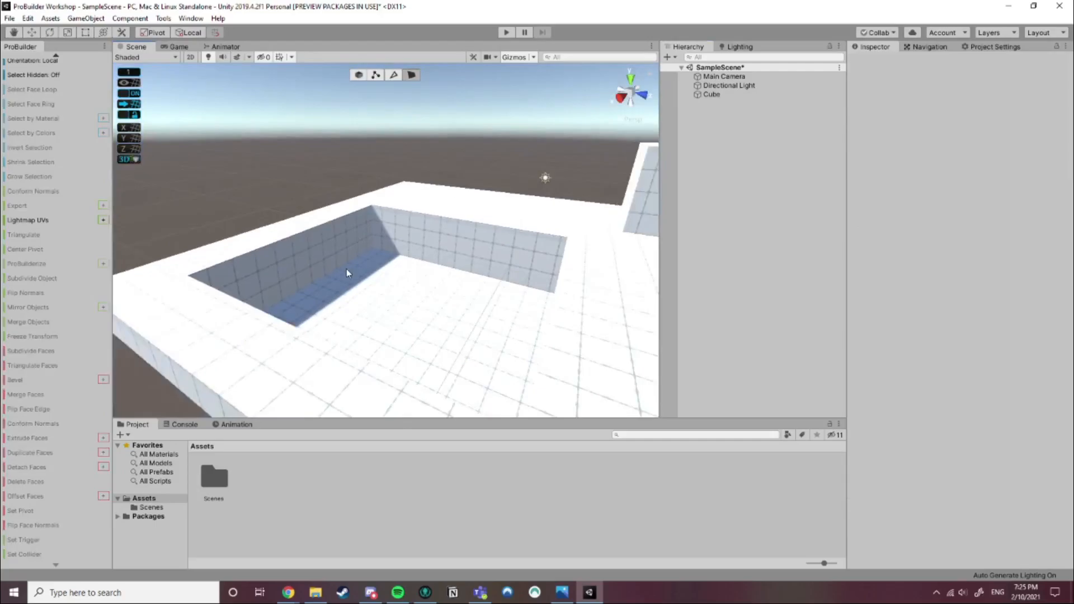
Select the whole recessed slab in object mode and flip its normals
click(570, 316)
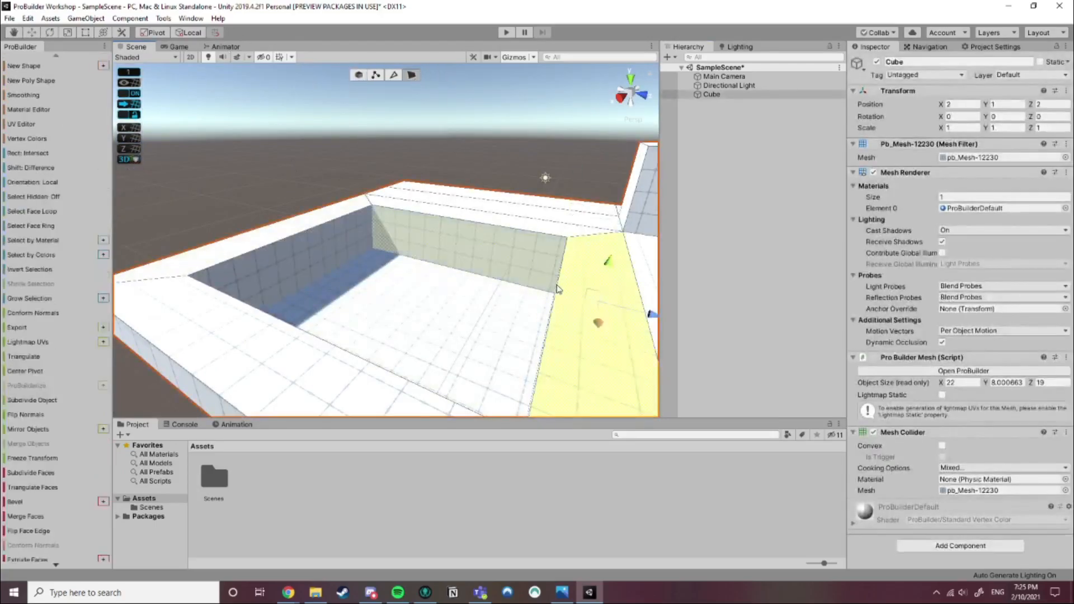
scroll(52, 258, down, 5)
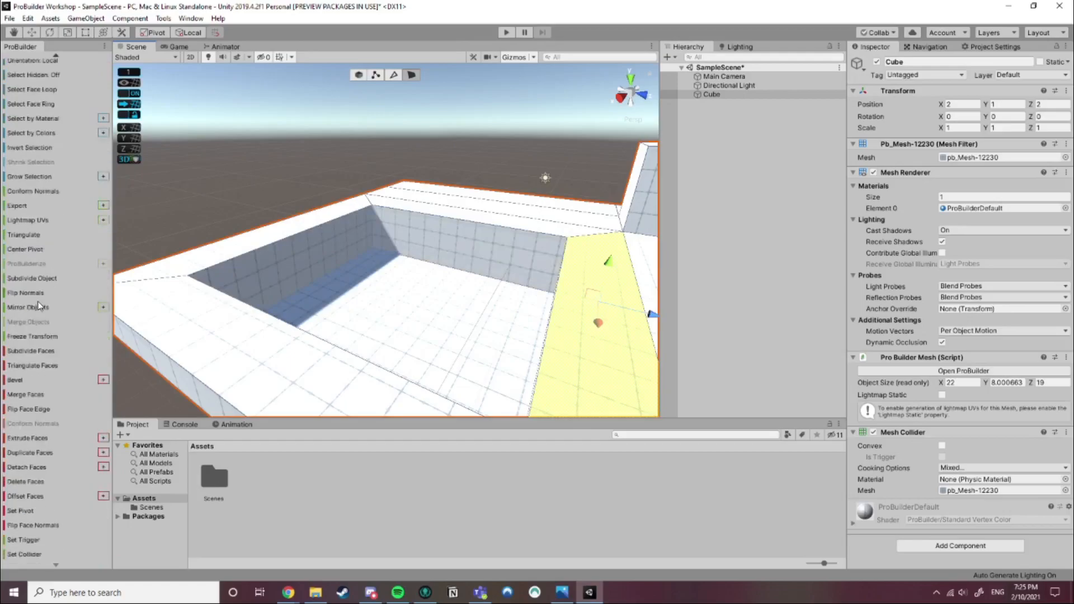
alt+drag(314, 291, 392, 235)
click(360, 75)
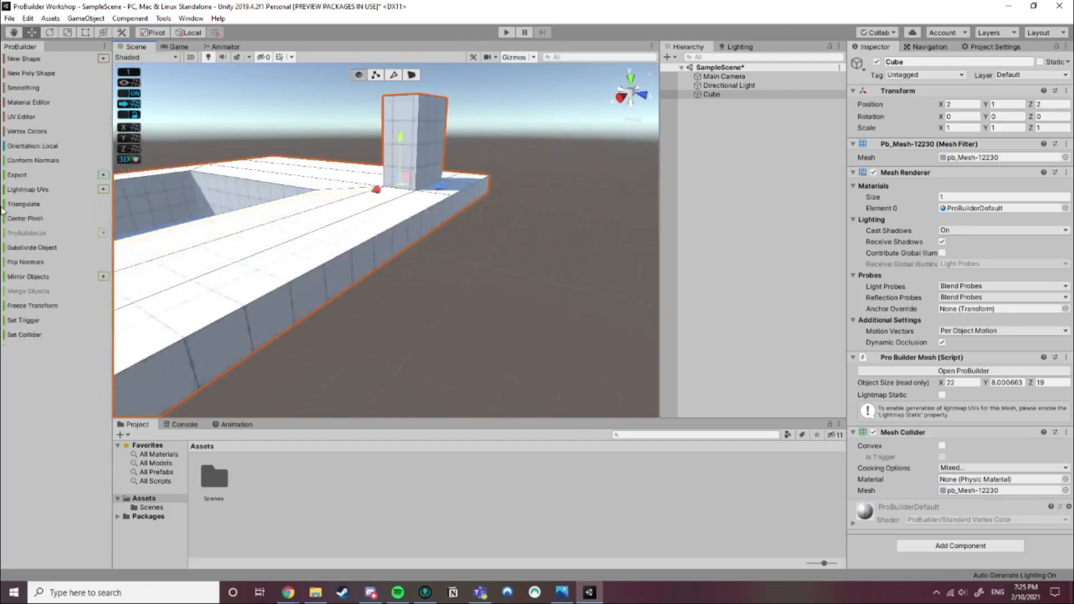
alt+drag(149, 278, 234, 237)
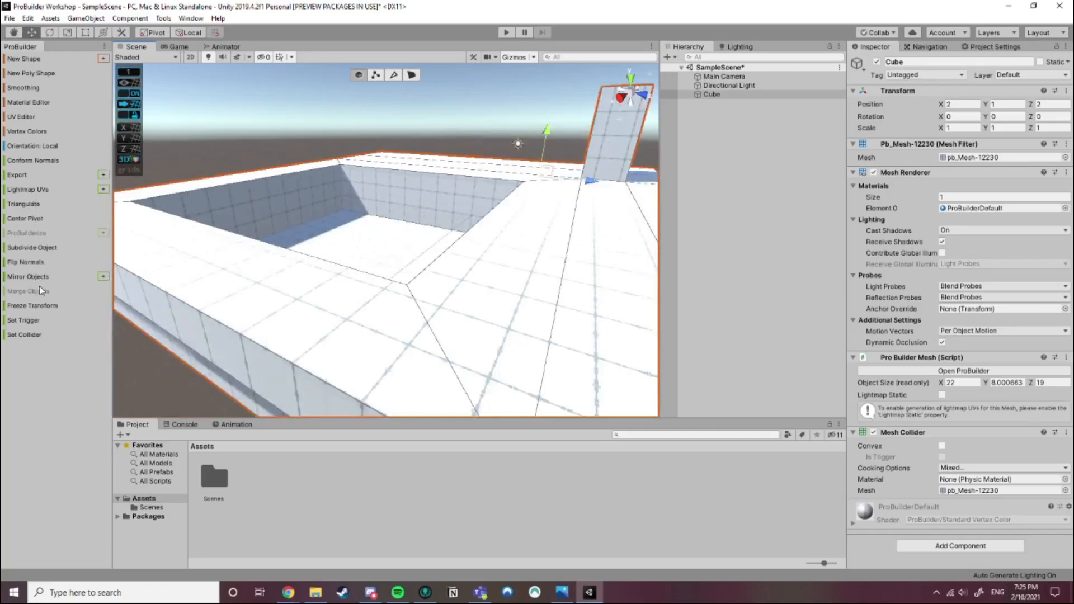
click(35, 262)
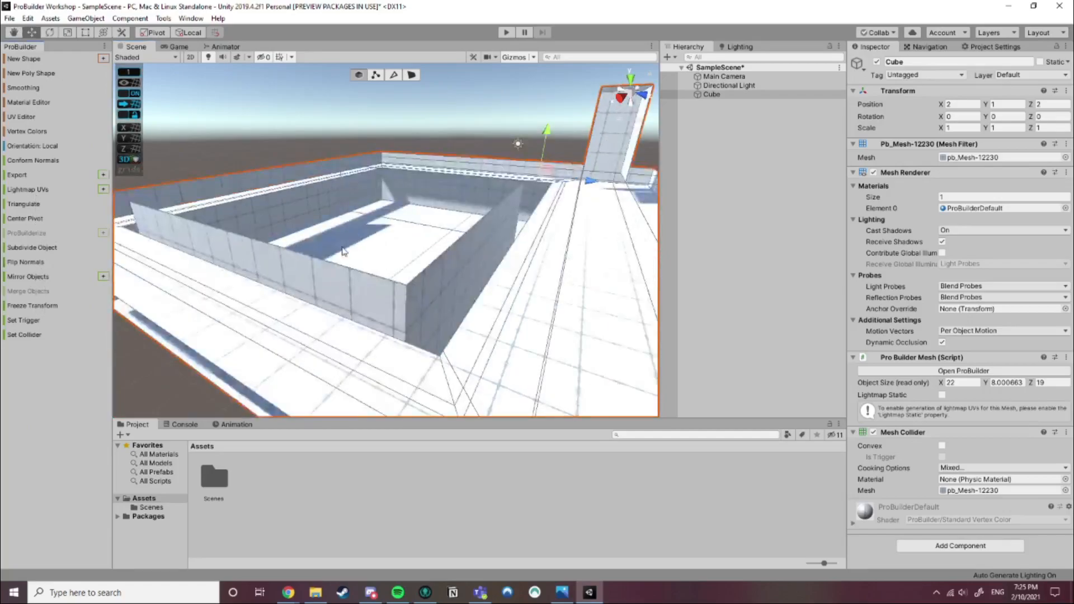
Inspect the slab's inside-out surfaces up close and restore the normals to face outward
mouse_move(451, 260)
alt+mouse_down()
mouse_move(422, 243)
mouse_move(478, 214)
mouse_move(370, 225)
mouse_move(391, 223)
mouse_move(386, 211)
mouse_move(383, 229)
mouse_move(231, 228)
alt+mouse_up()
scroll(422, 244, up, 5)
middle_drag(231, 228, 155, 223)
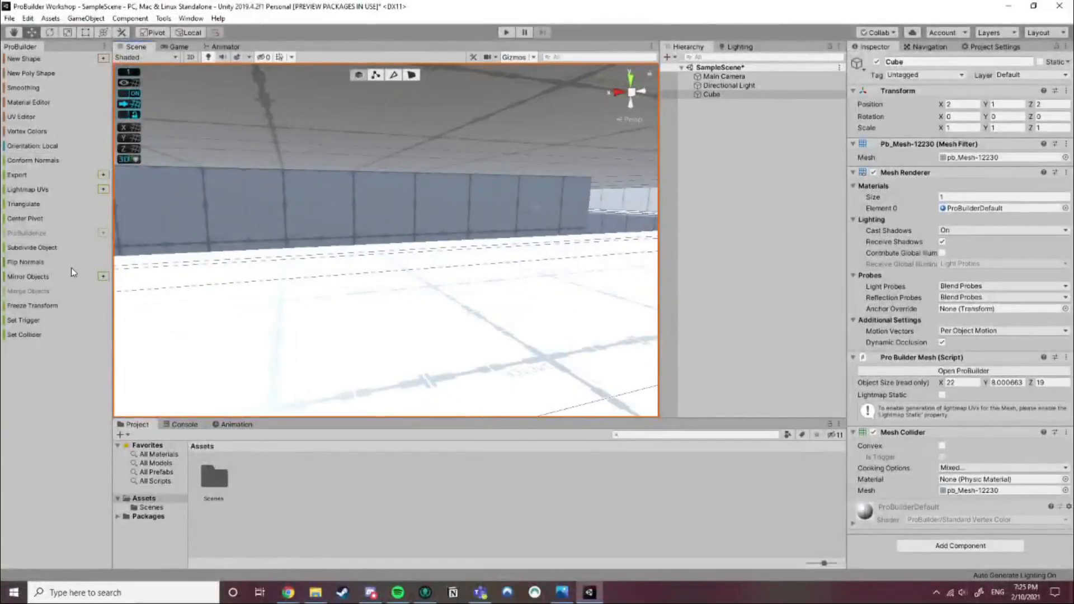
click(27, 263)
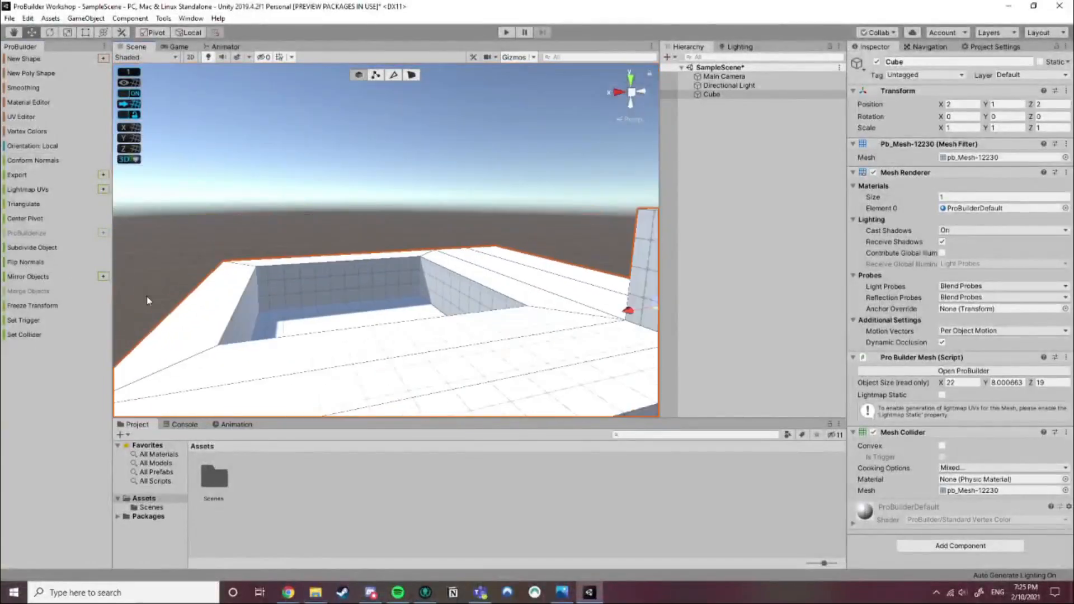
key(ctrl+z)
Mirror the slab across the X axis with Mirror Objects, using the Duplicate option to create a mirrored copy
click(103, 277)
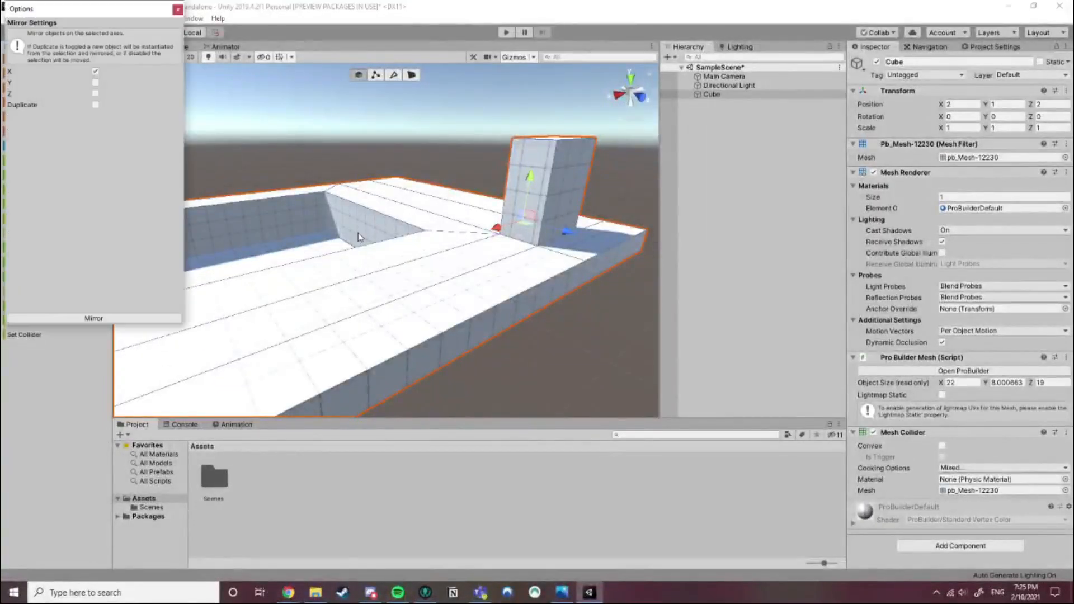
drag(98, 12, 801, 109)
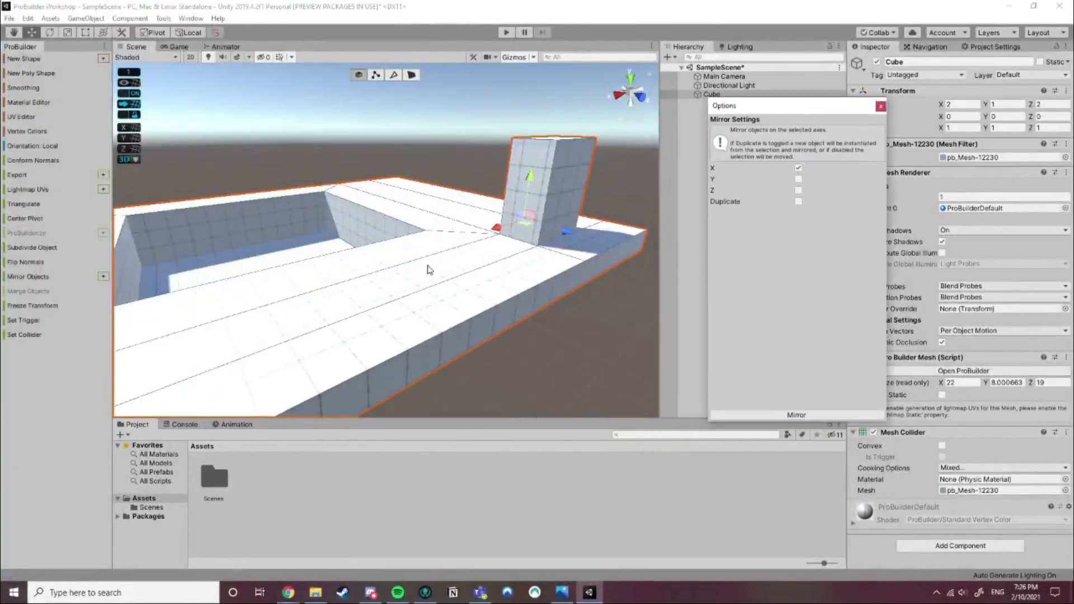
right_drag(423, 272, 323, 275)
scroll(323, 274, down, 3)
click(798, 203)
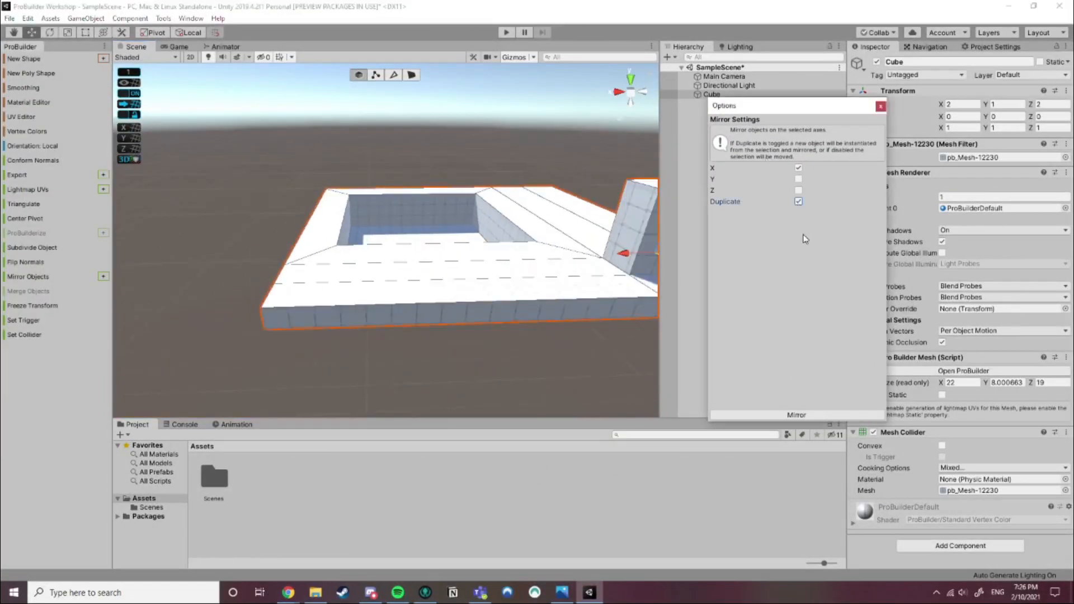
click(804, 416)
right_drag(498, 284, 620, 281)
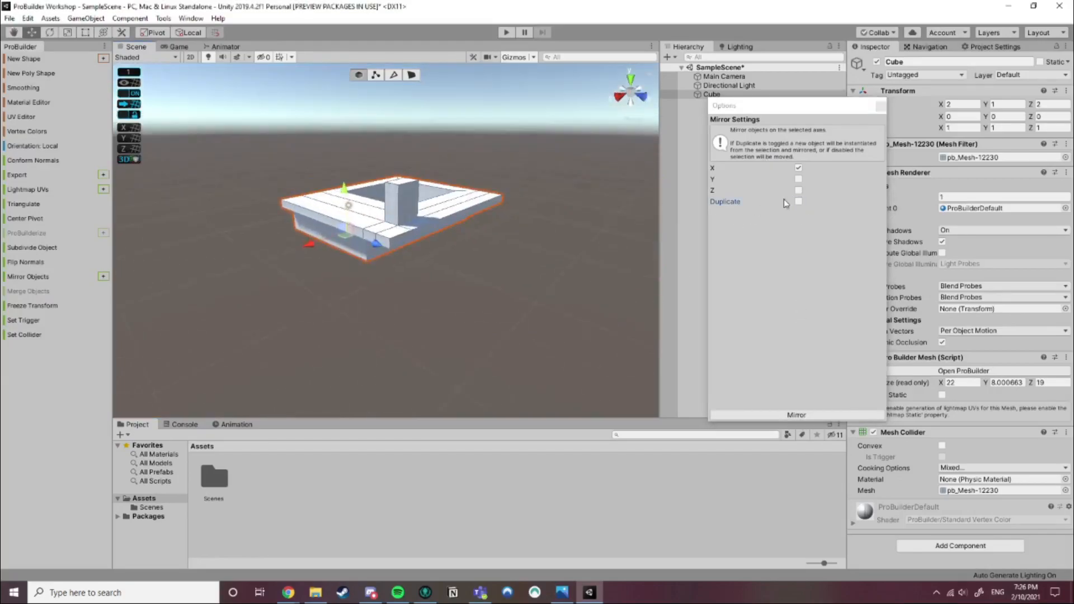
click(800, 204)
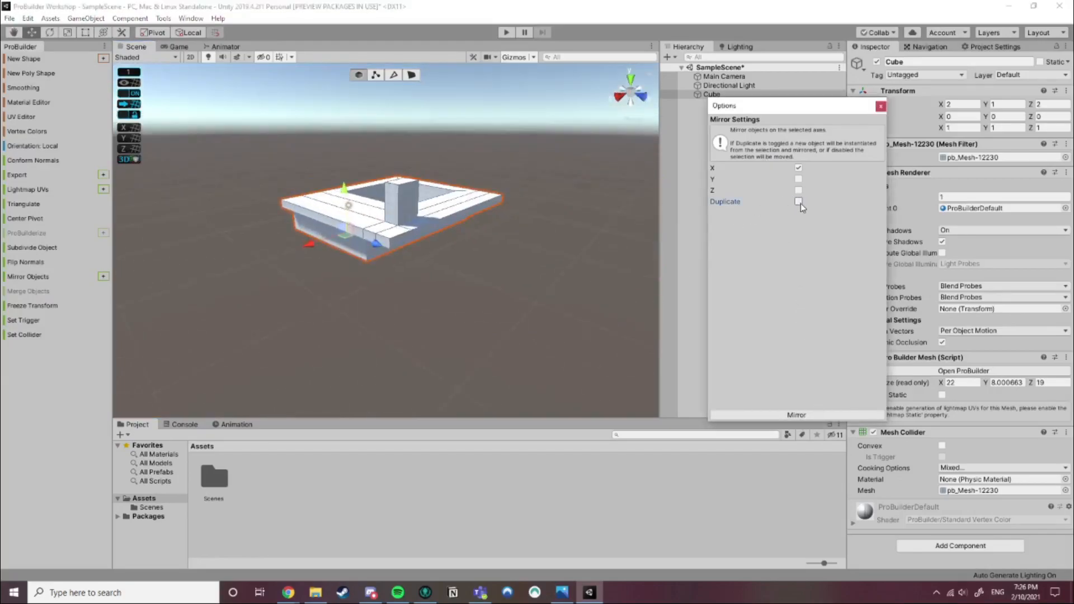
click(806, 415)
mouse_move(358, 257)
right_down()
mouse_move(291, 234)
mouse_move(315, 232)
right_up()
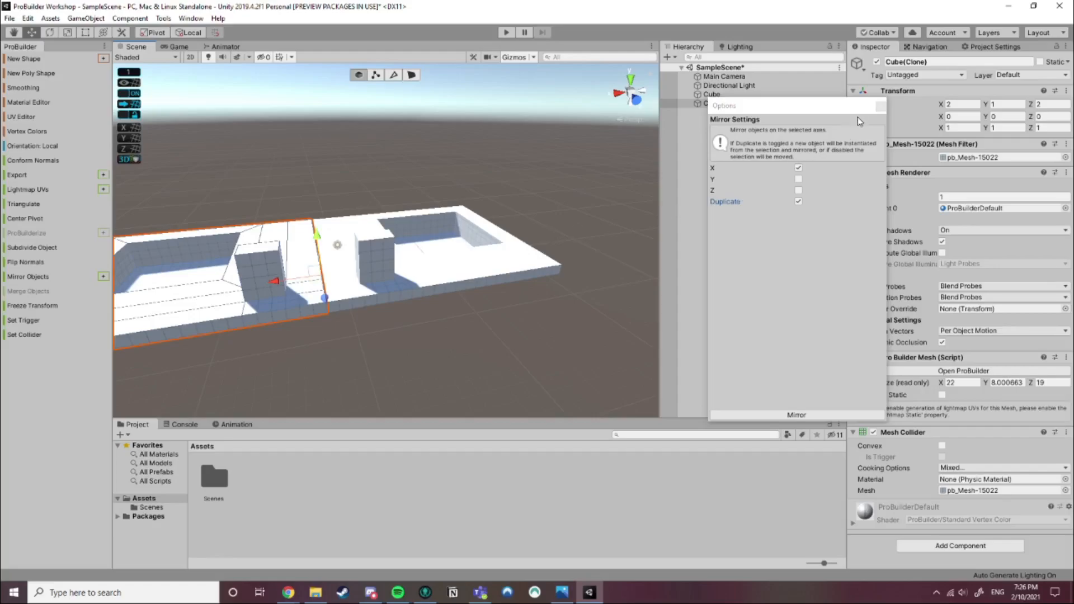
Close the mirror options and delete the original slab, keeping only its mirrored copy
click(881, 107)
click(506, 269)
key(Delete)
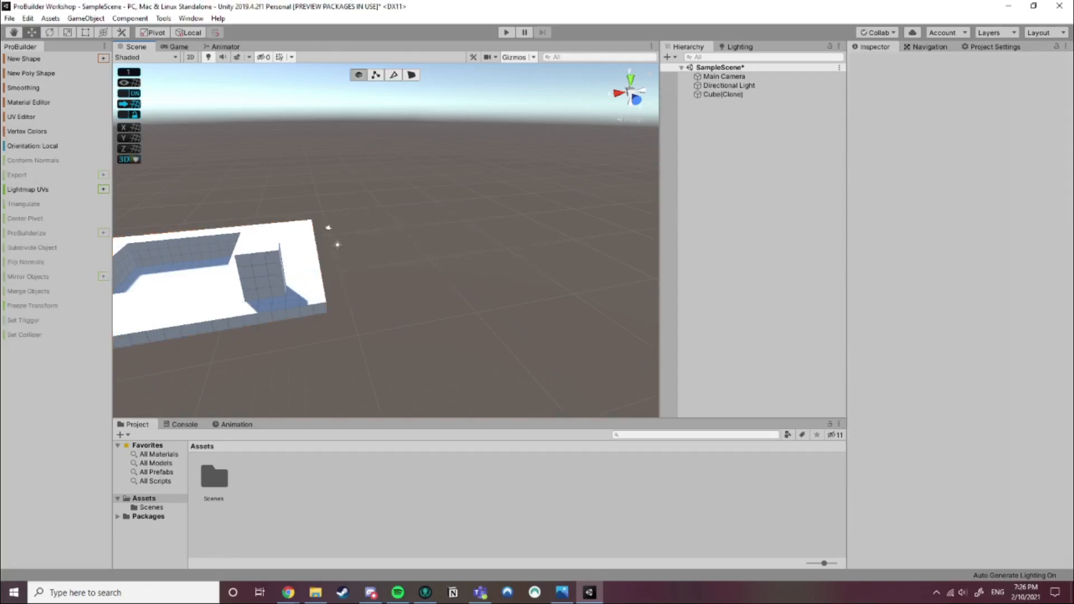
Select the four edges around the top rim of the rectangular recess in edge mode
middle_drag(247, 259, 407, 284)
scroll(289, 191, up, 3)
click(393, 75)
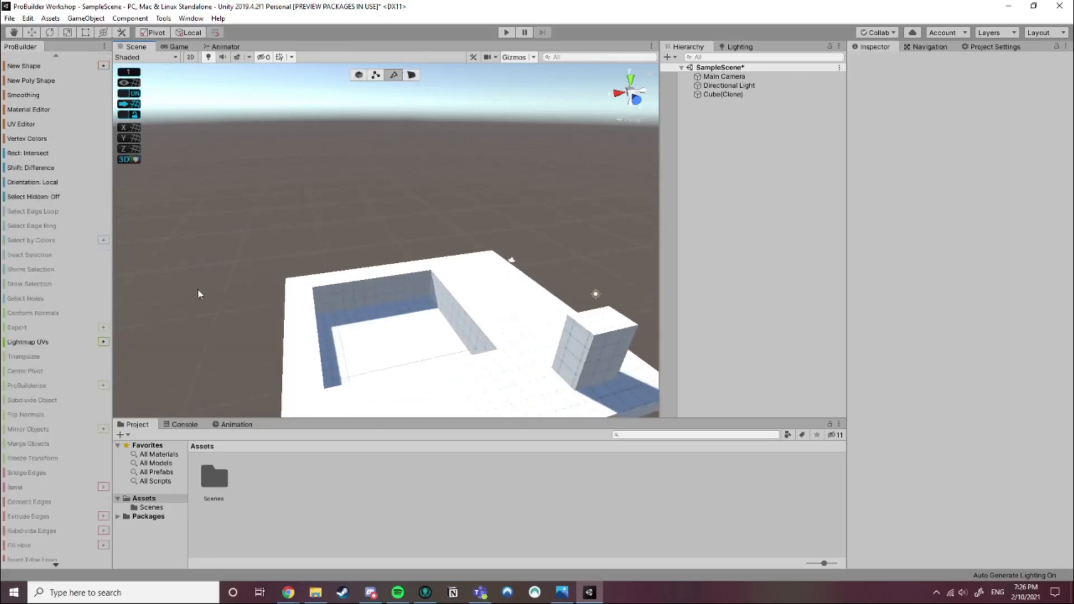
click(395, 280)
scroll(375, 289, up, 6)
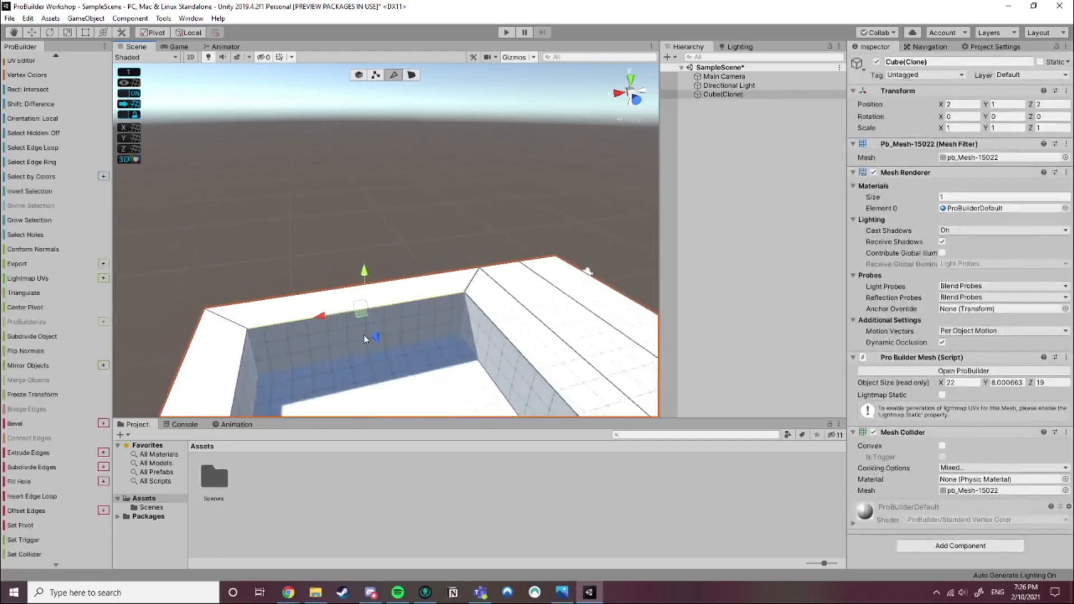
right_drag(518, 335, 401, 356)
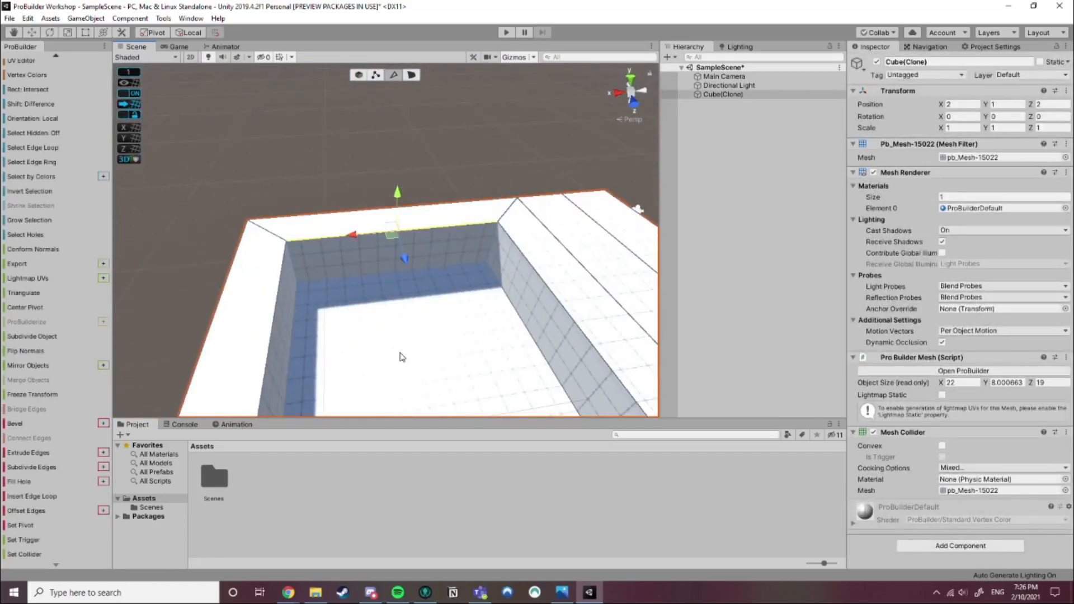
middle_drag(401, 358, 377, 305)
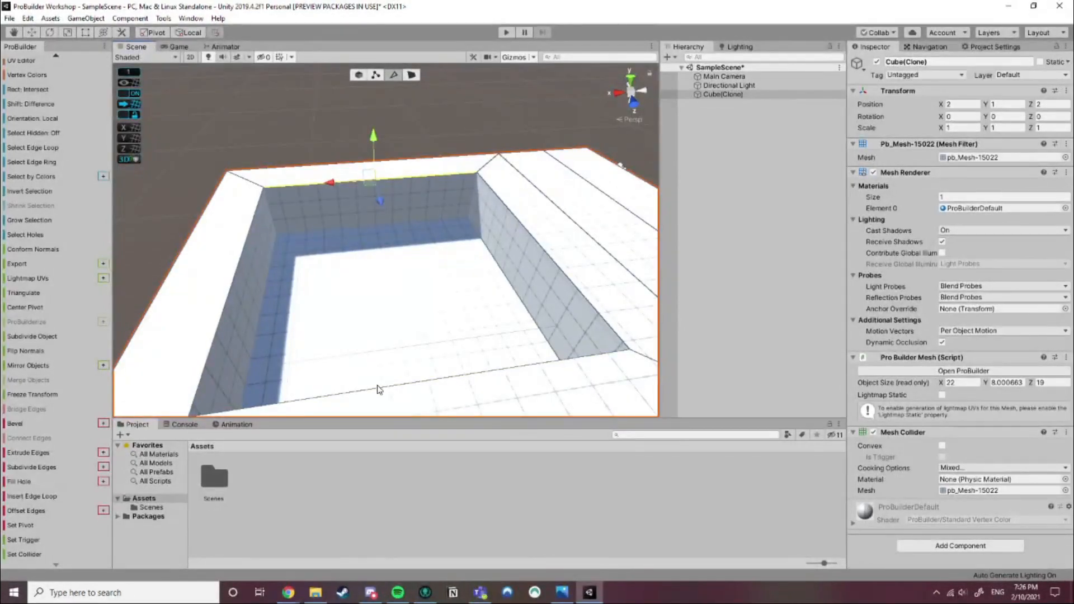
scroll(421, 352, up, 2)
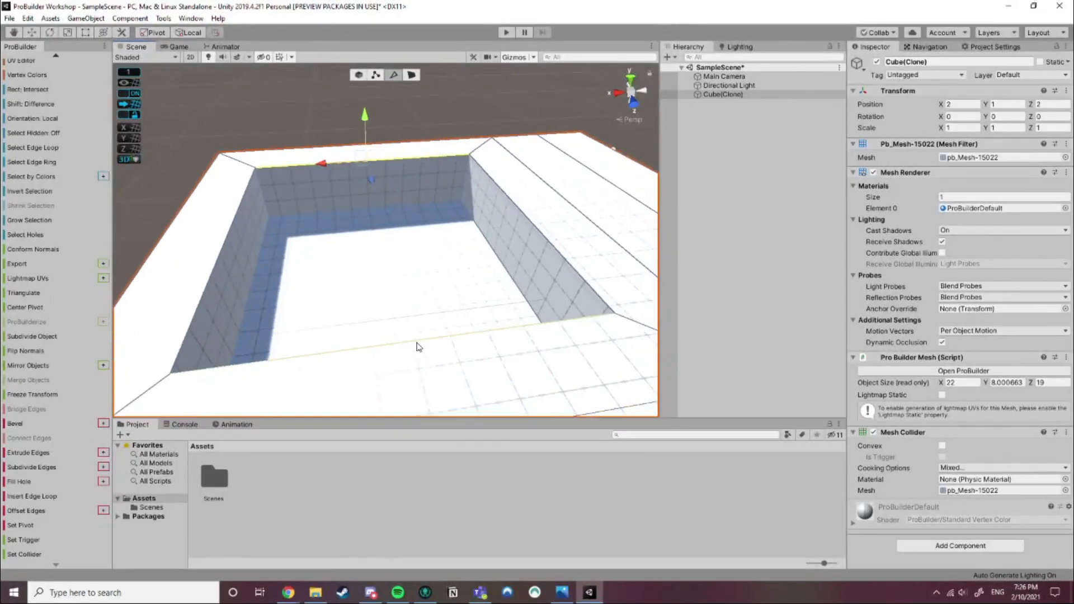
shift+click(418, 347)
shift+click(224, 247)
shift+click(561, 255)
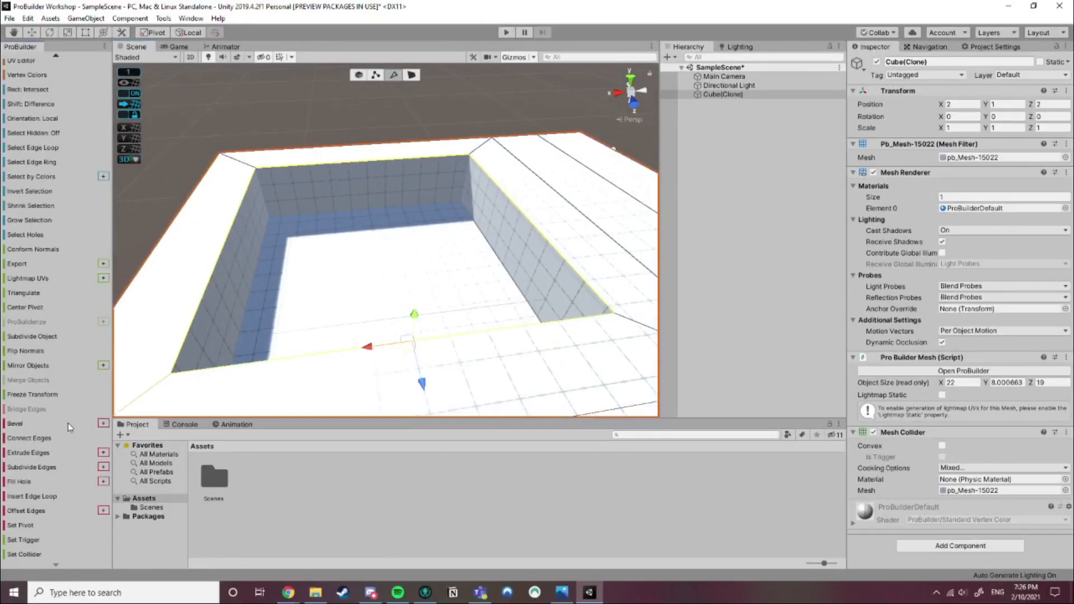
click(541, 237)
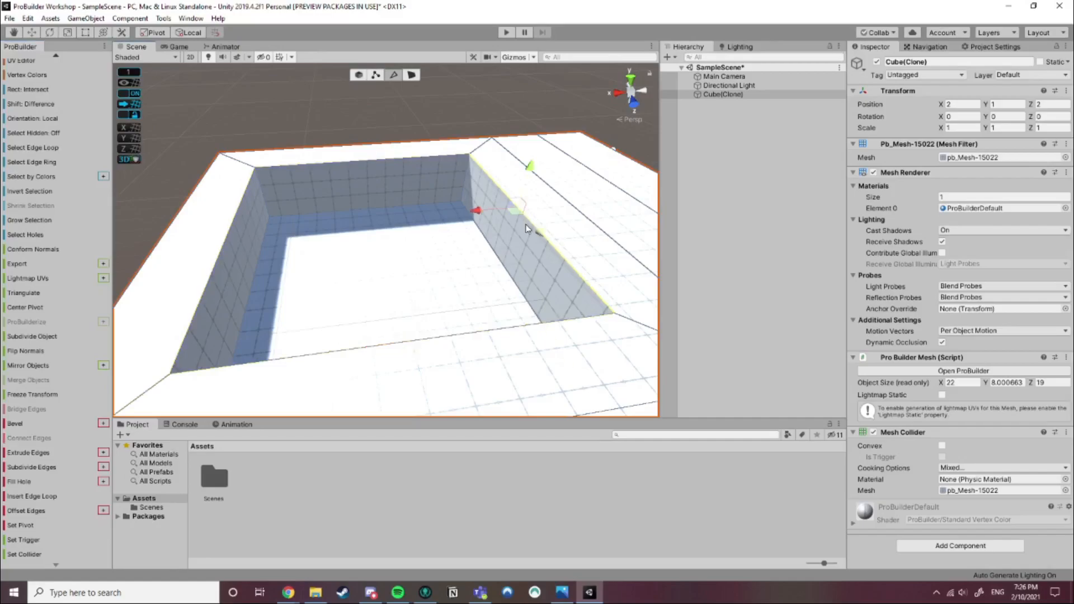
Delete the long strip face on the slab's upper surface, between the recess and the outer border
key(f)
click(413, 75)
click(461, 258)
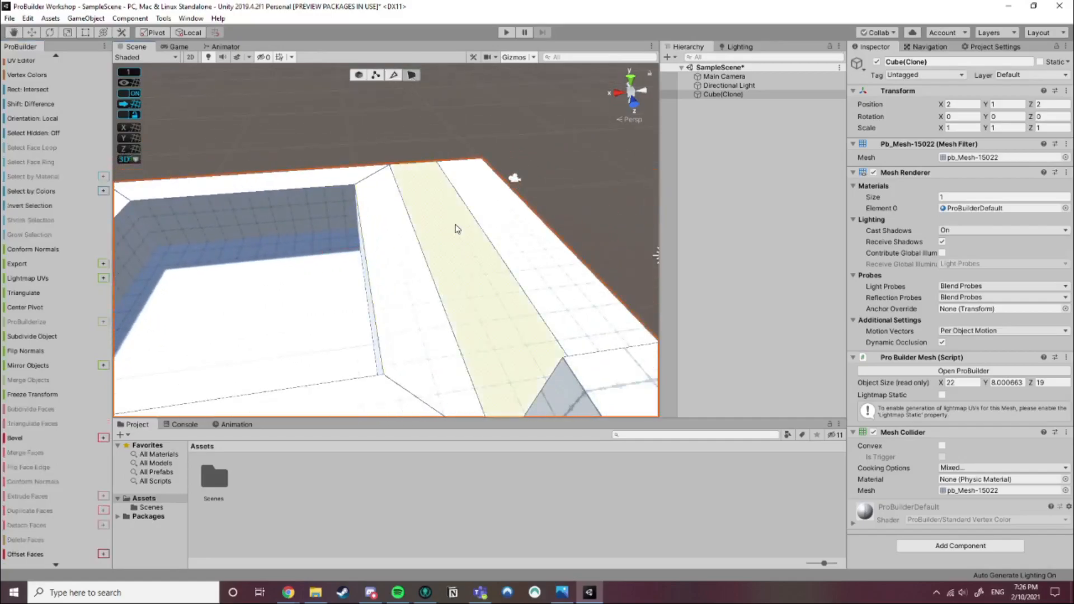
key(Delete)
Select the edges bordering the open strip and close the gap with Fill Hole
click(394, 75)
click(416, 241)
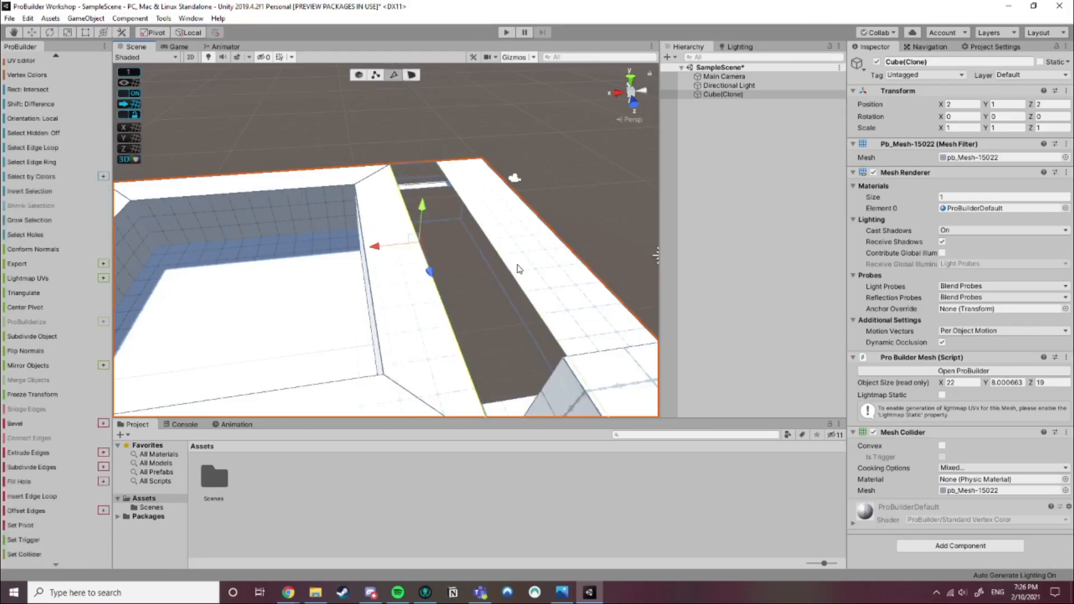
shift+click(511, 270)
click(32, 438)
alt+drag(271, 341, 278, 278)
right_drag(278, 277, 347, 263)
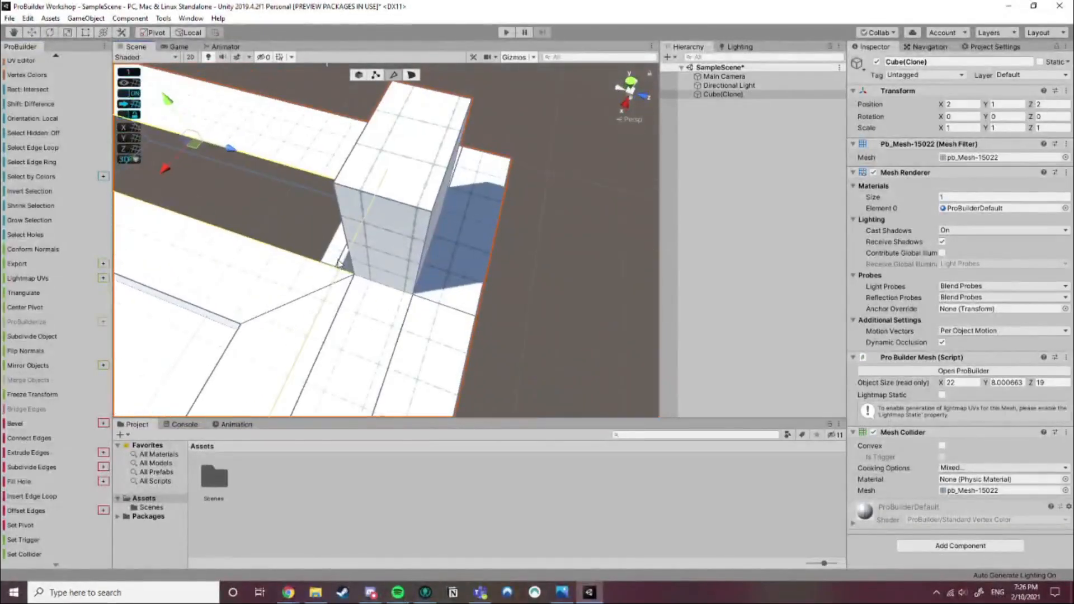
right_drag(273, 302, 332, 275)
middle_drag(333, 276, 367, 285)
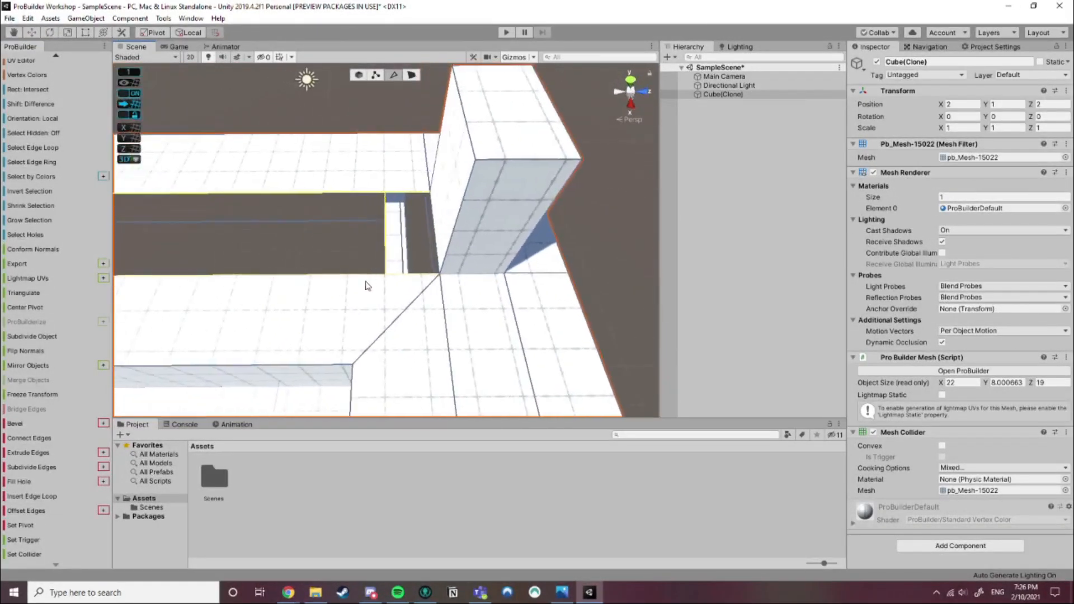
click(437, 235)
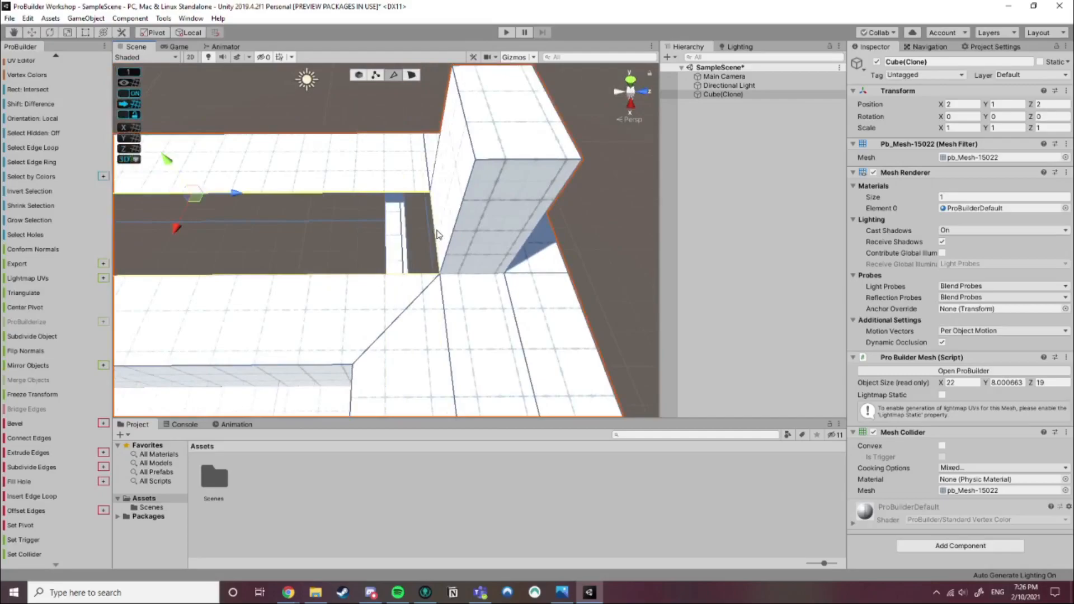
key(f)
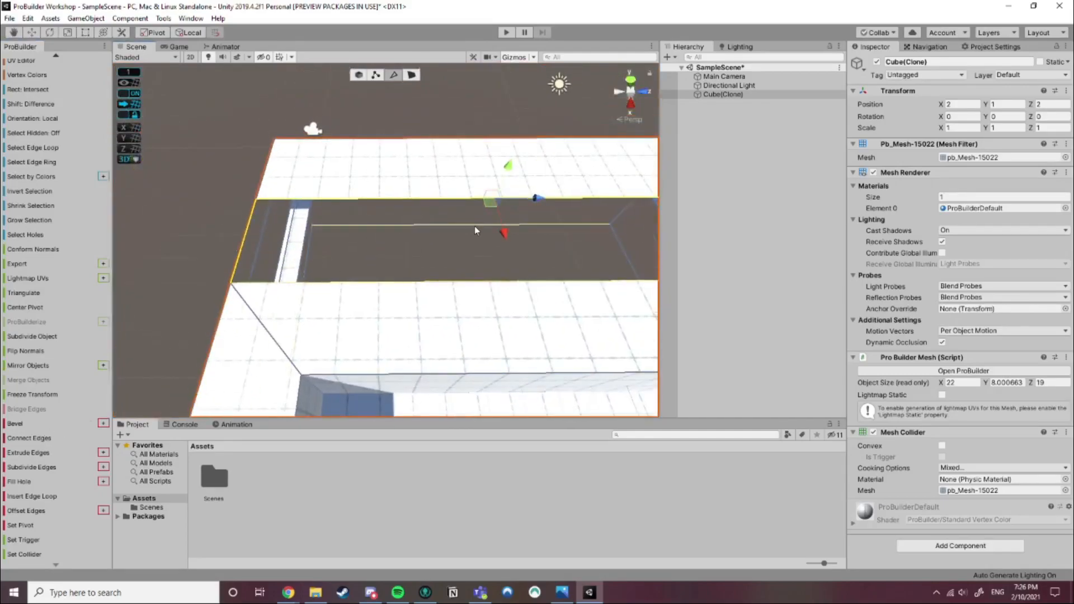
middle_drag(425, 251, 424, 248)
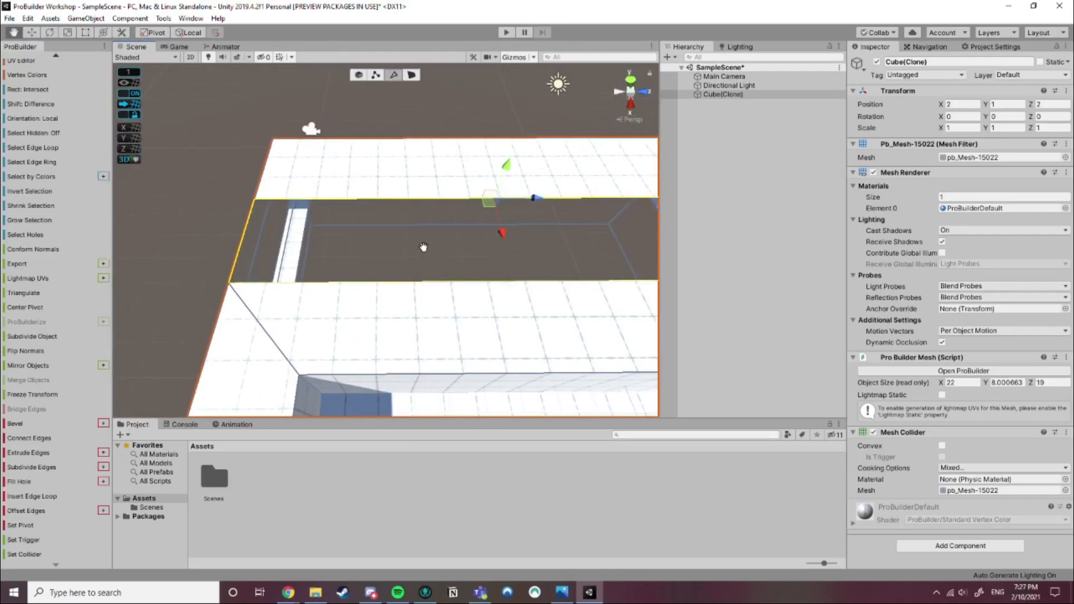
middle_drag(423, 248, 364, 252)
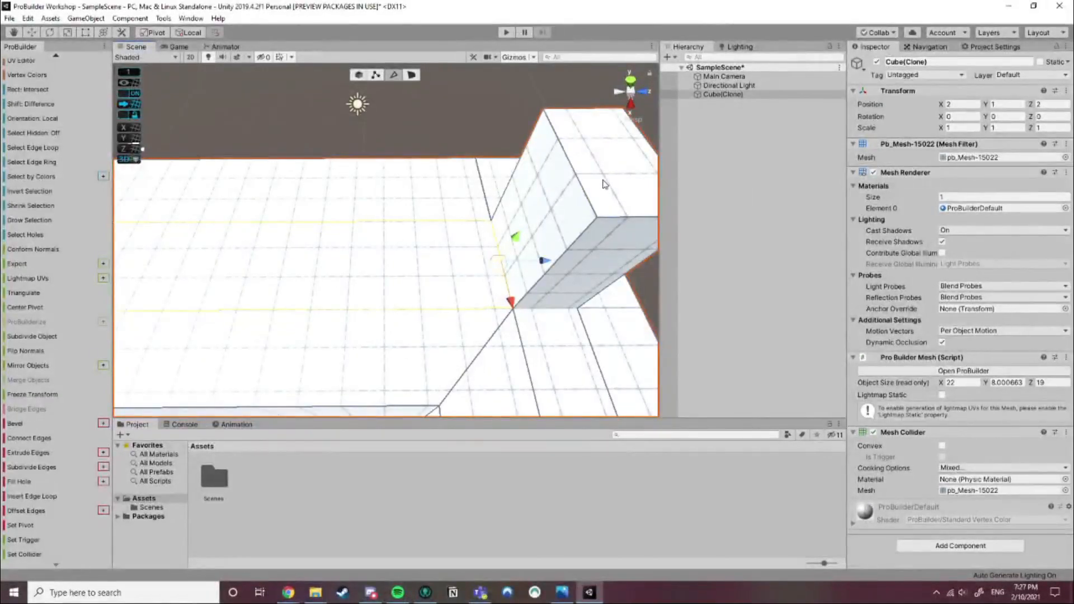
Switch to face mode and delete the top face of the pillar
middle_drag(605, 179, 428, 132)
key(h)
click(352, 153)
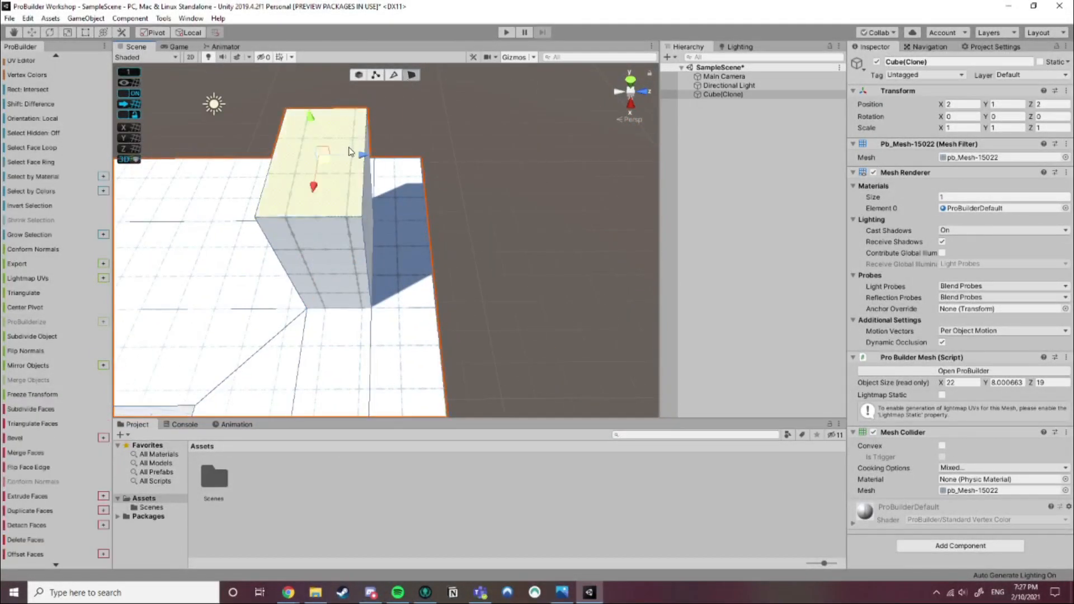
key(BackSpace)
click(394, 76)
click(357, 108)
click(353, 111)
shift+click(272, 163)
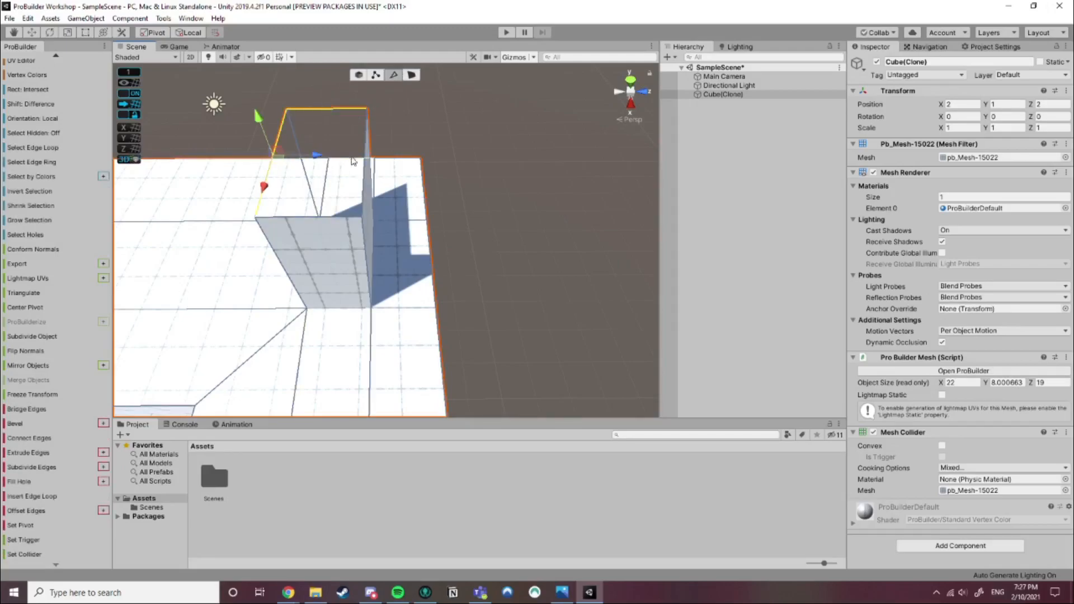
shift+click(364, 173)
shift+click(331, 220)
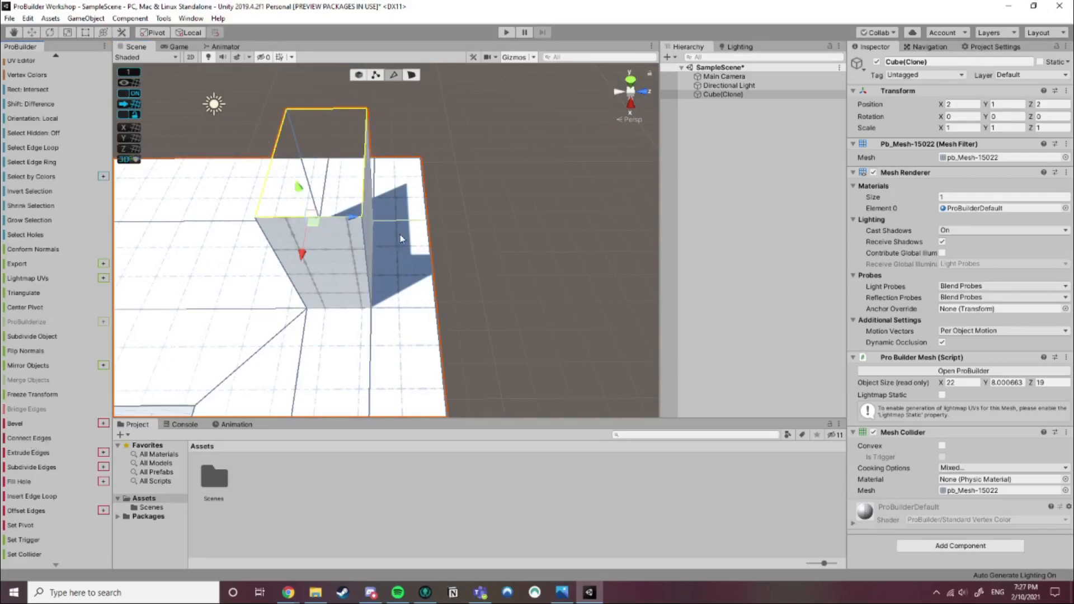
scroll(386, 249, up, 5)
scroll(368, 253, down, 2)
middle_drag(362, 251, 390, 264)
scroll(391, 264, up, 3)
alt+drag(391, 263, 404, 155)
middle_drag(404, 150, 401, 185)
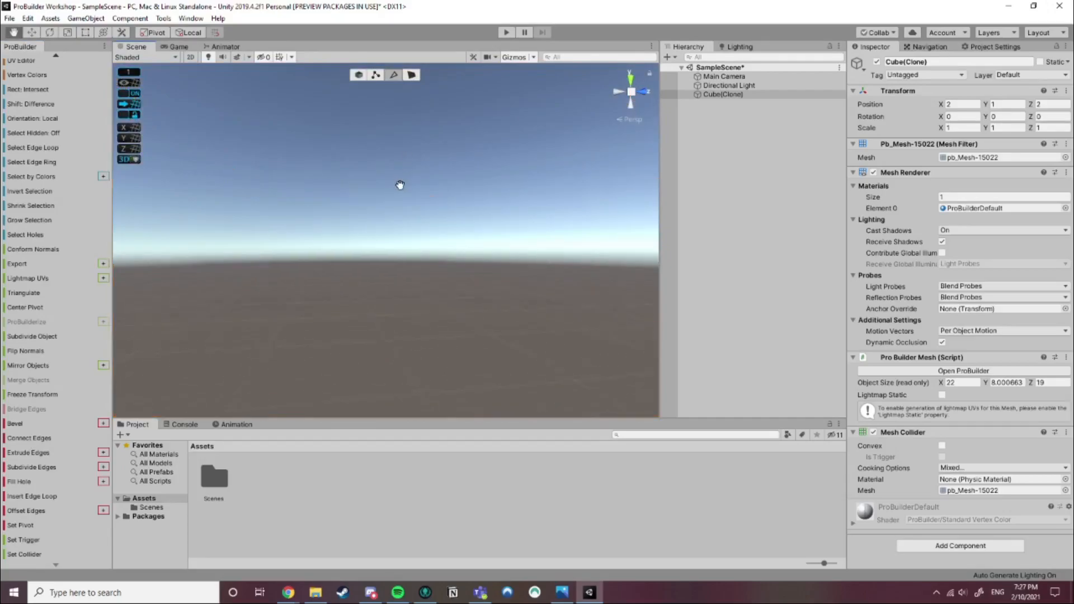
Select the edges around the pillar's open top and cap it with Fill Hole
click(404, 239)
scroll(406, 241, down, 3)
right_drag(458, 250, 418, 316)
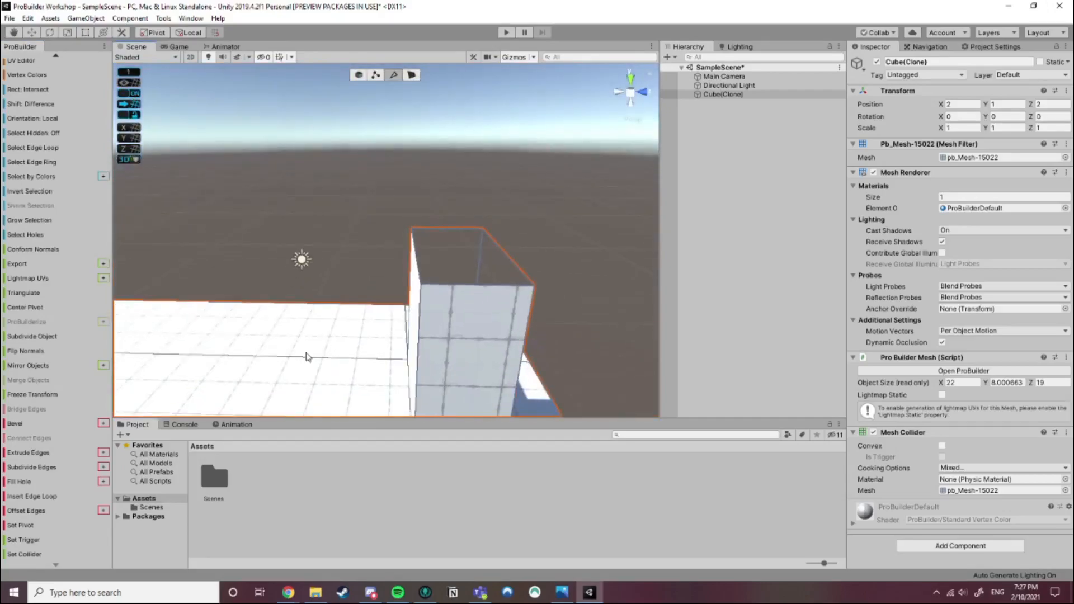
click(452, 230)
shift+click(504, 251)
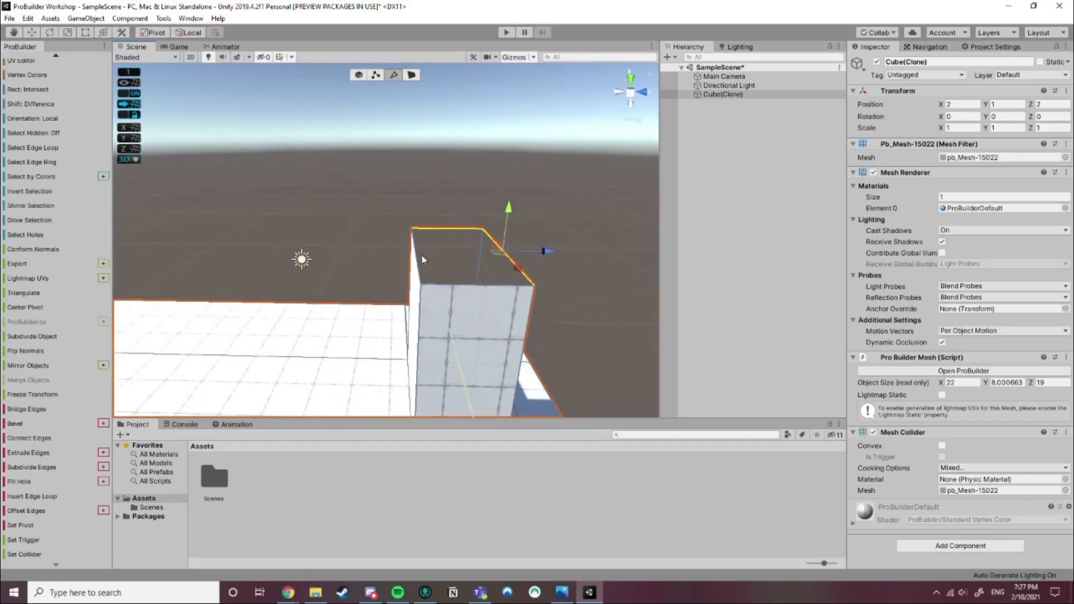
click(15, 484)
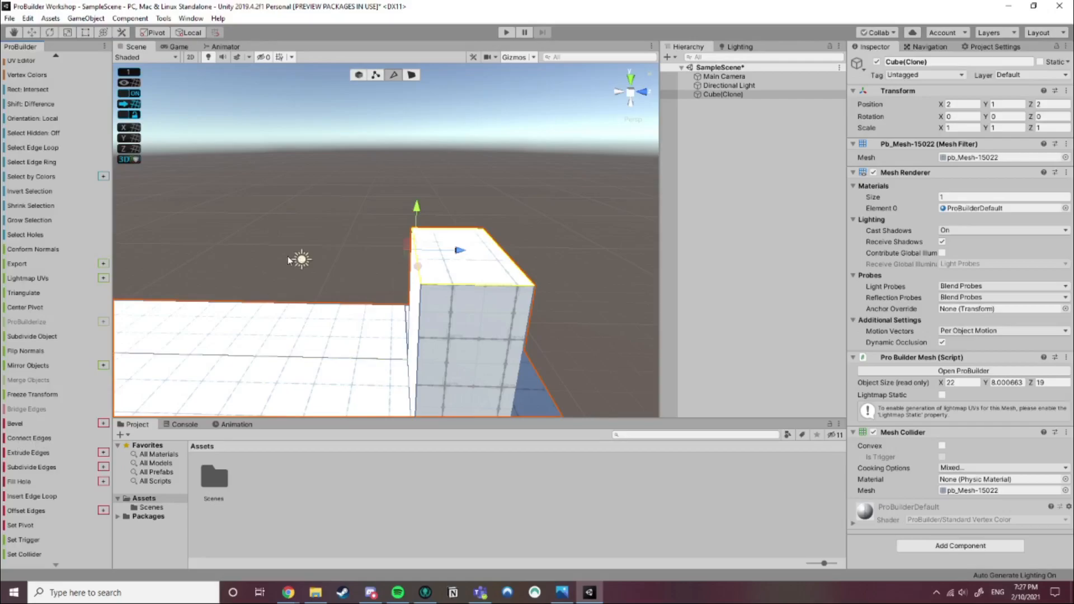
middle_drag(270, 256, 364, 224)
scroll(361, 225, down, 3)
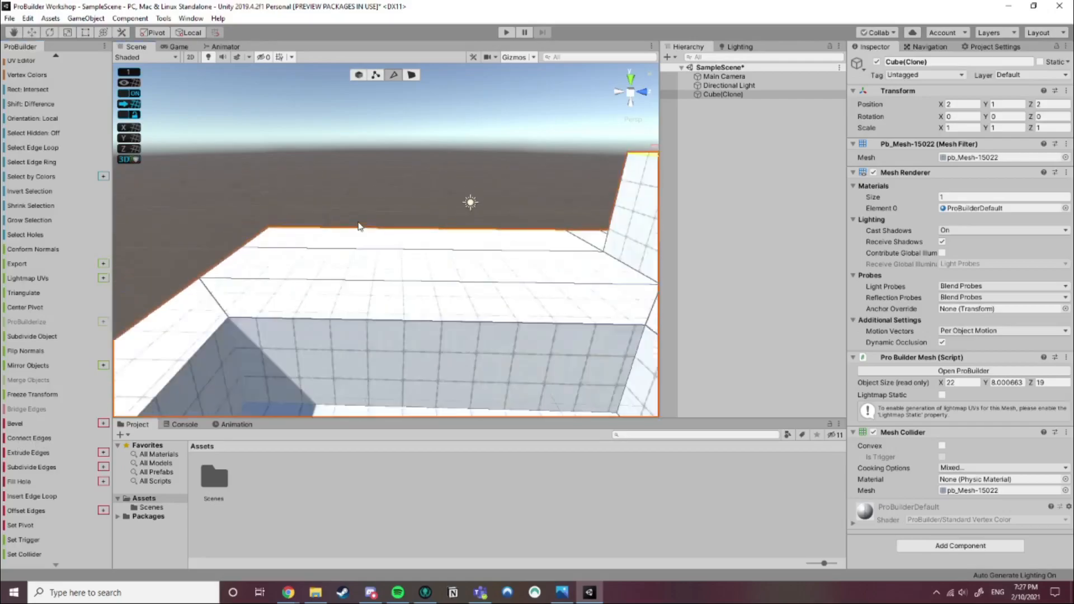
scroll(309, 257, down, 1)
scroll(309, 261, down, 2)
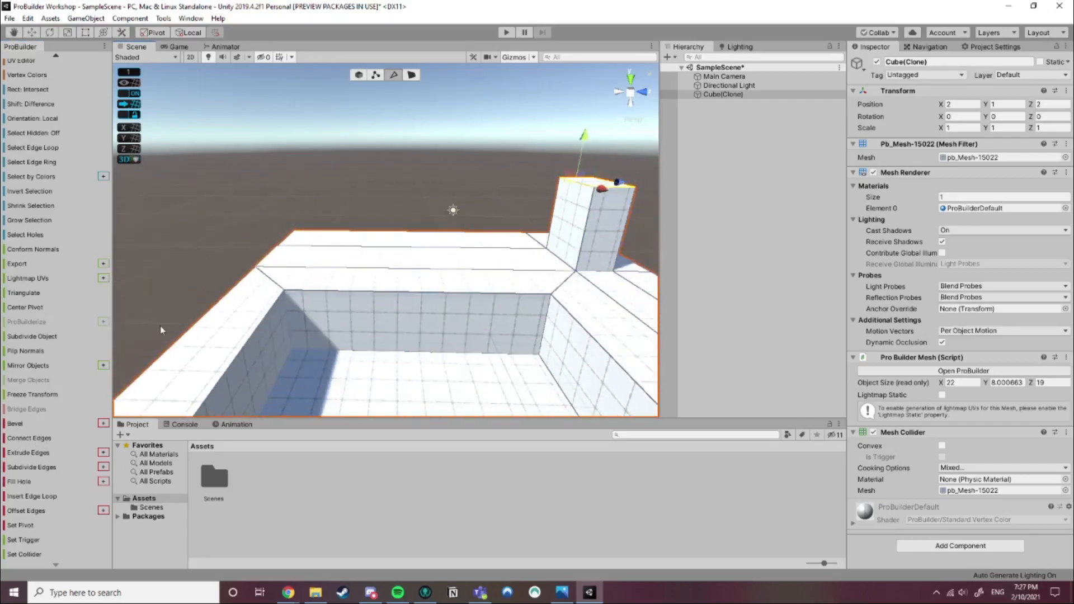
scroll(34, 453, up, 3)
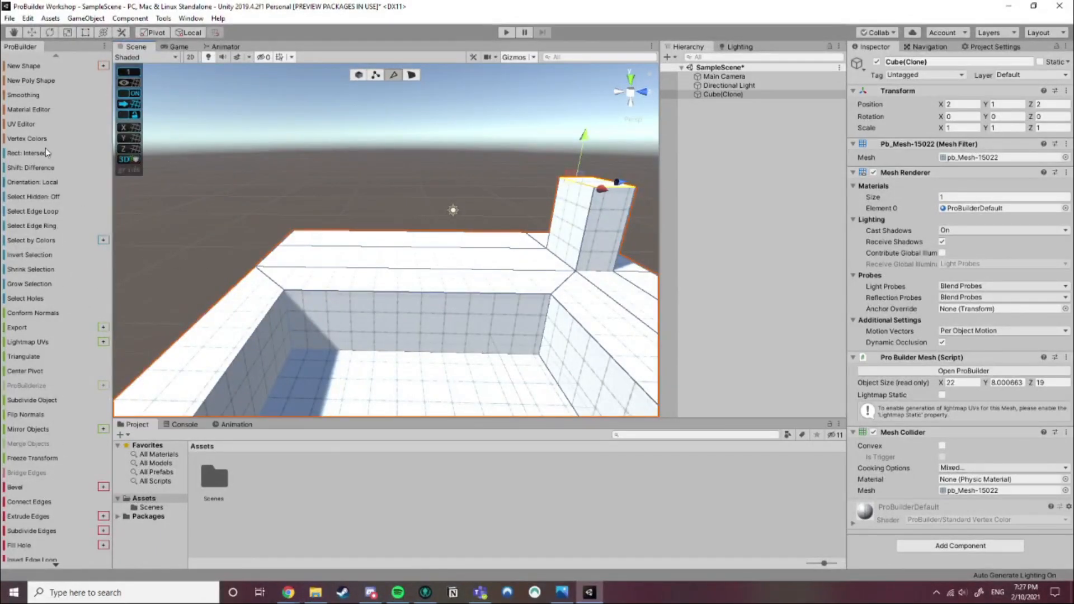
scroll(38, 415, down, 3)
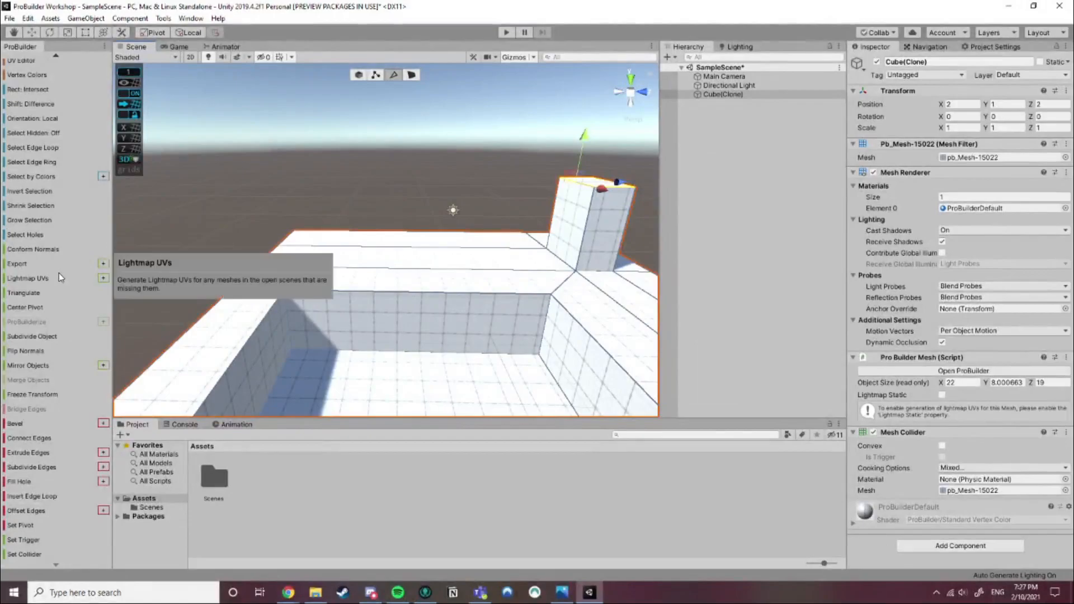
scroll(56, 277, up, 3)
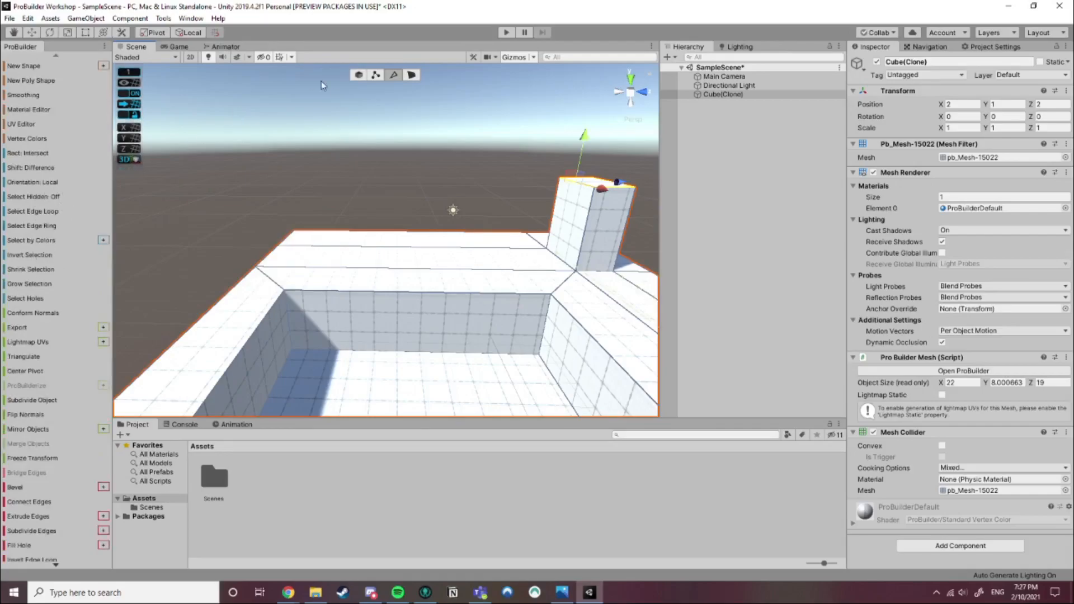
Select the long edge running along the slab's border from the pillar and extend the selection with Select Edge Loop
click(376, 74)
click(399, 78)
middle_drag(481, 266, 338, 219)
scroll(436, 316, down, 3)
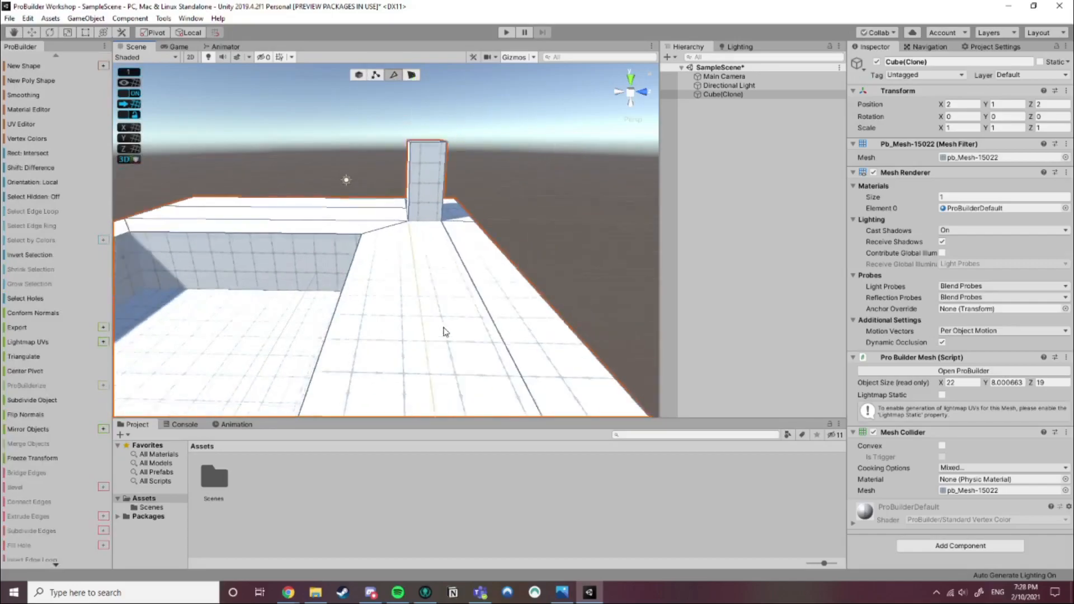
click(475, 351)
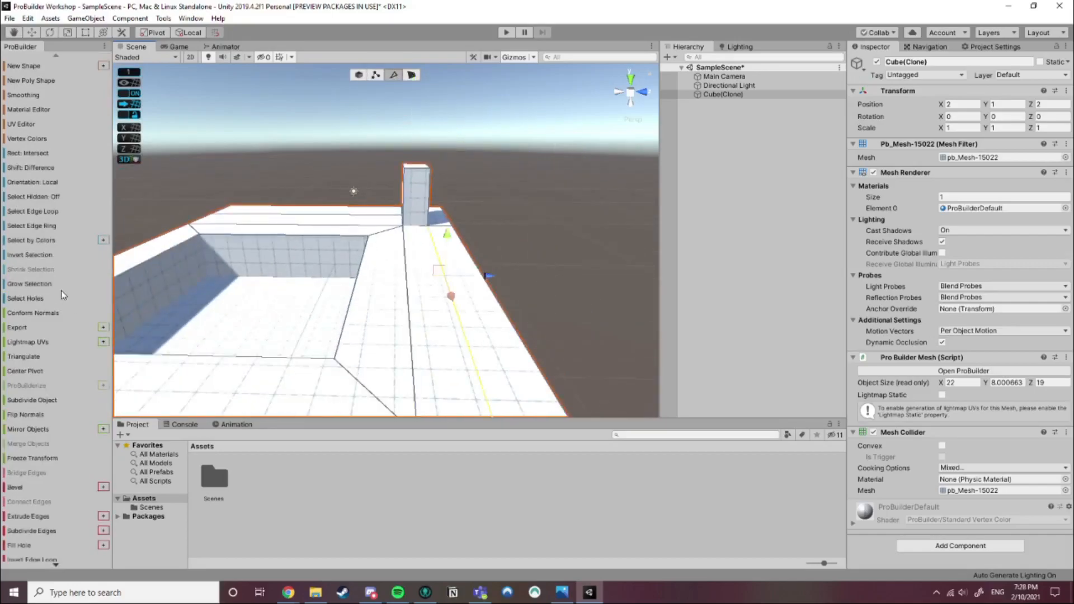
click(44, 217)
scroll(566, 323, down, 3)
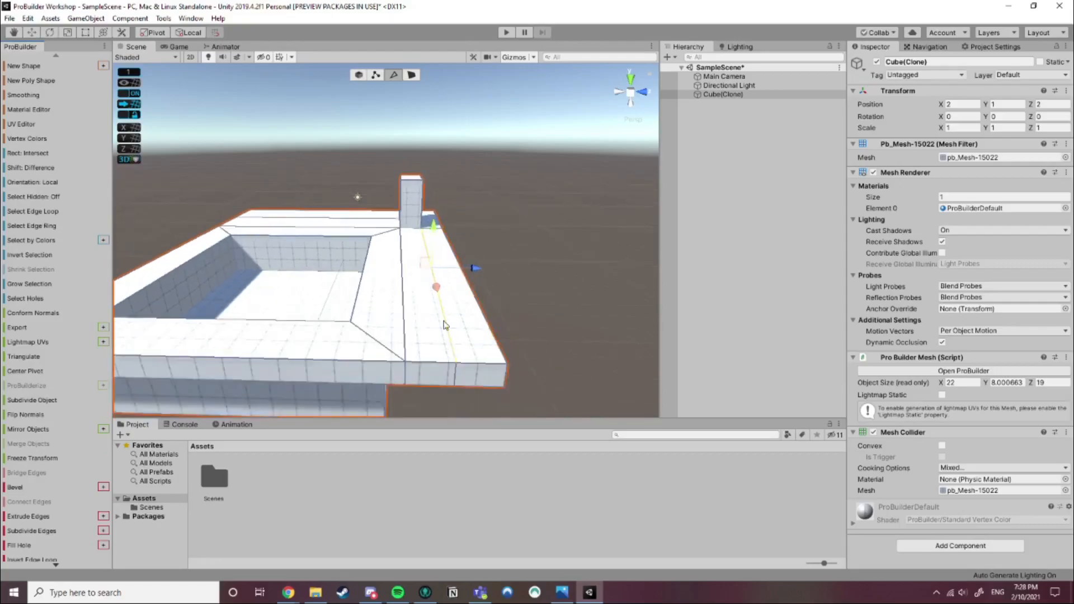
Insert an edge loop across the slab, perpendicular to the selected long edge
middle_drag(274, 352, 238, 343)
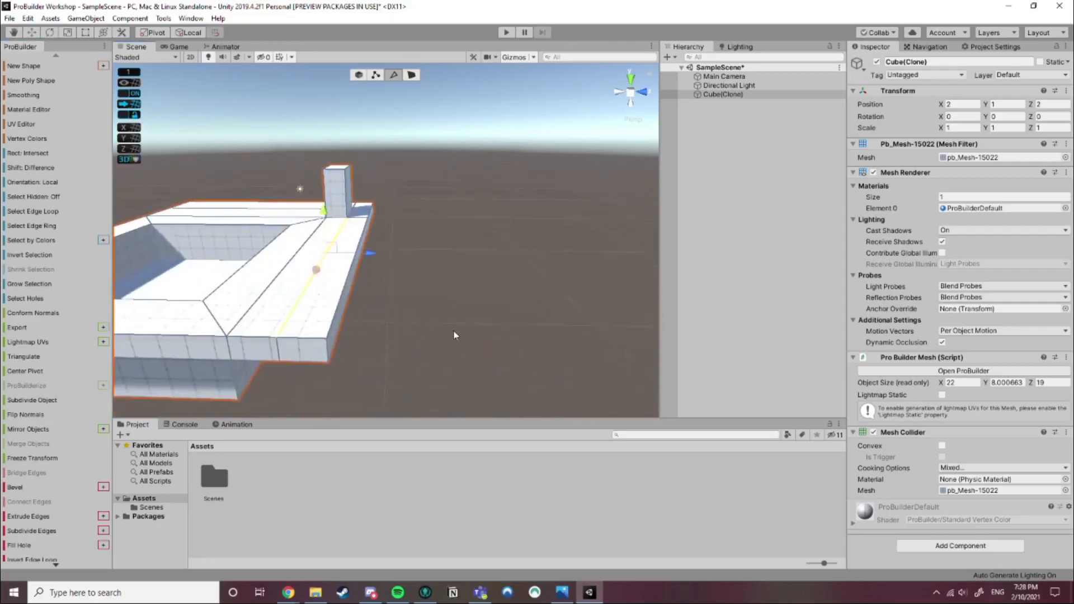
alt+drag(455, 335, 363, 287)
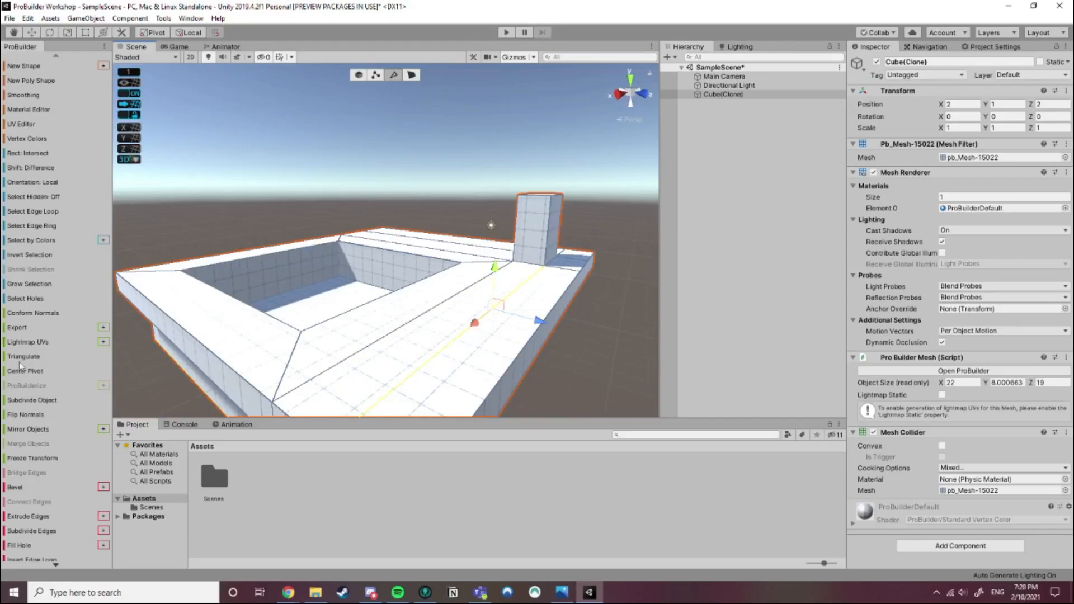
scroll(48, 448, down, 3)
click(24, 498)
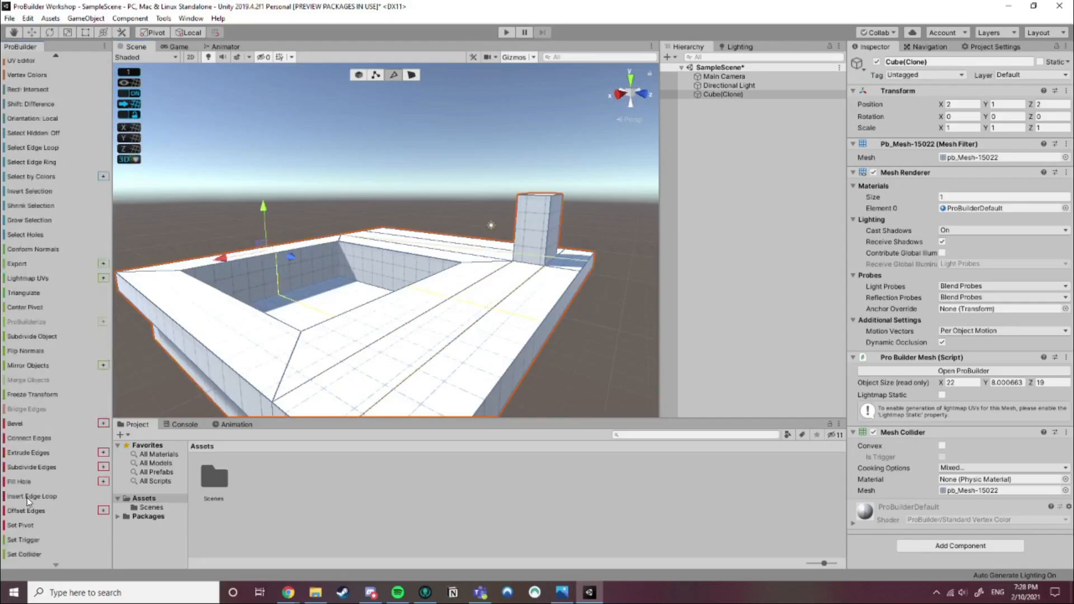
Select the new crosswise edge on the slab's border strip and extend the selection with Select Edge Loop
click(582, 340)
click(524, 329)
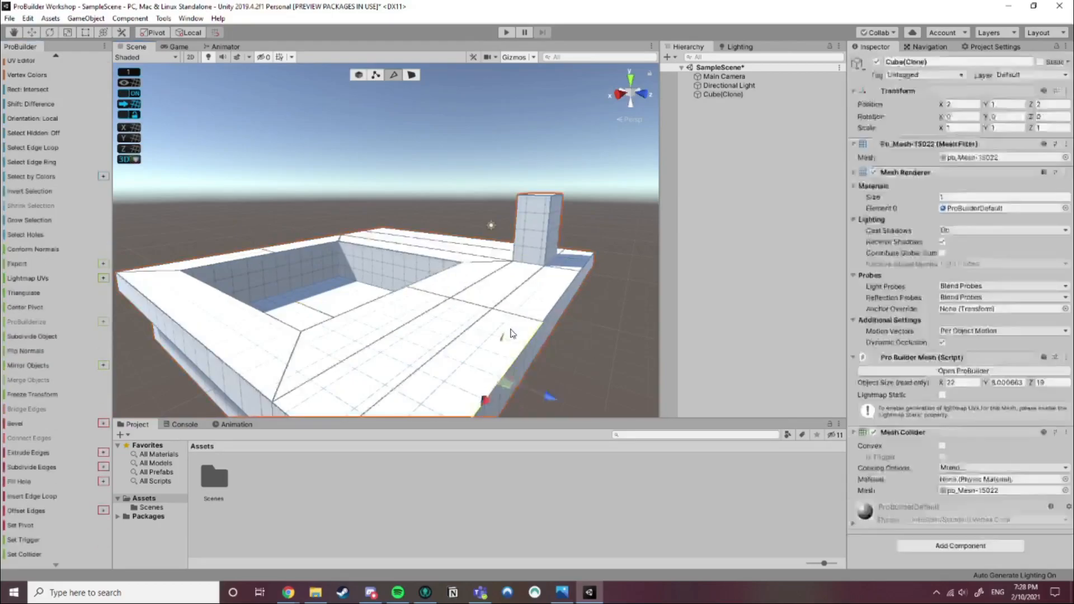
scroll(56, 252, up, 3)
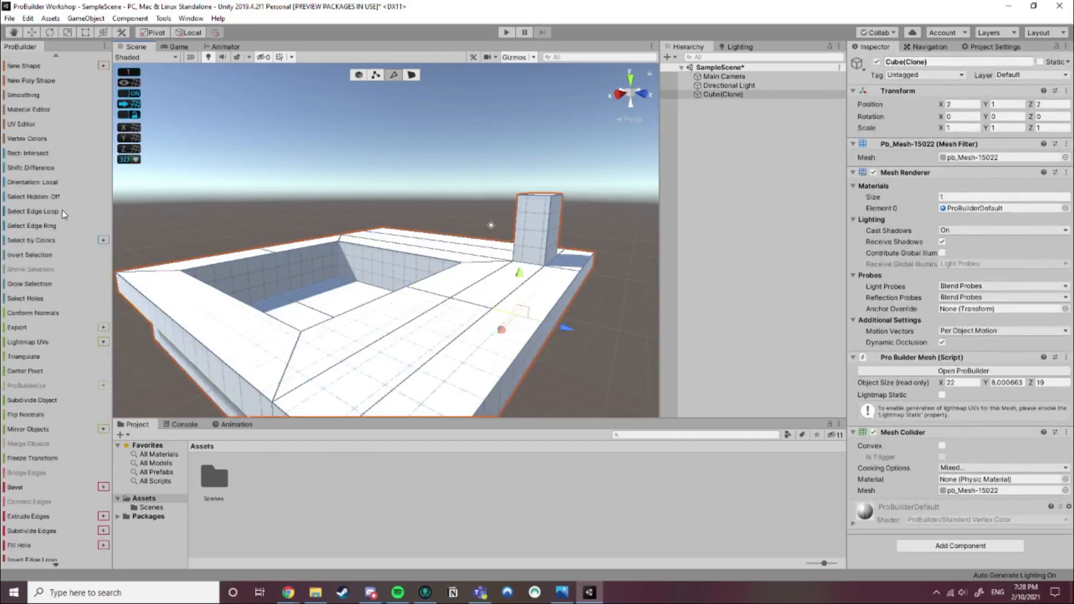
click(45, 212)
middle_drag(530, 320, 498, 264)
middle_drag(404, 154, 444, 258)
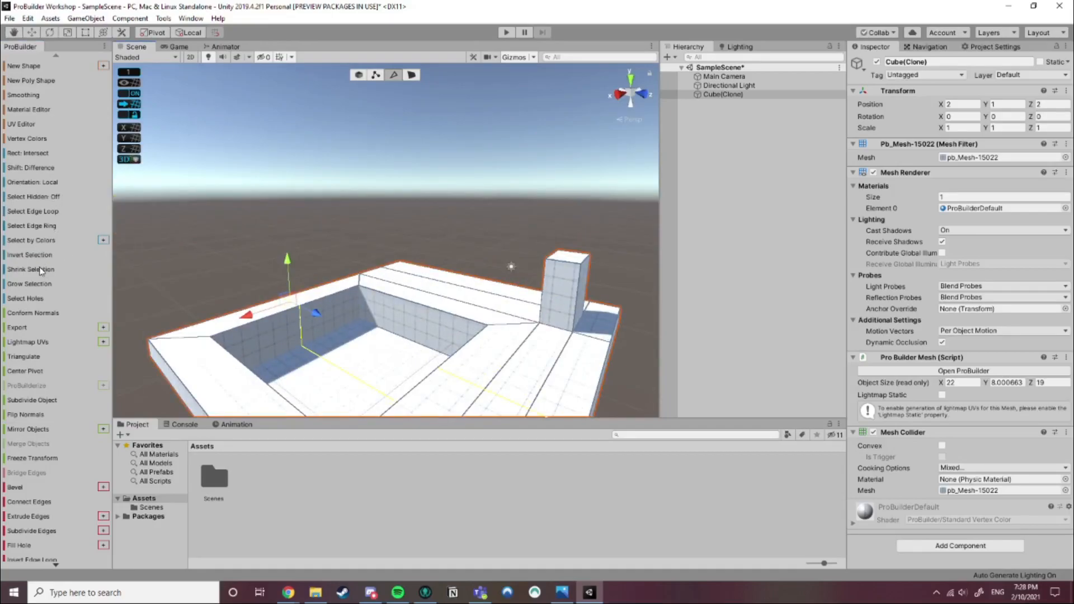
Expand the selected edge loop to its neighbouring edges with Grow Selection
click(35, 282)
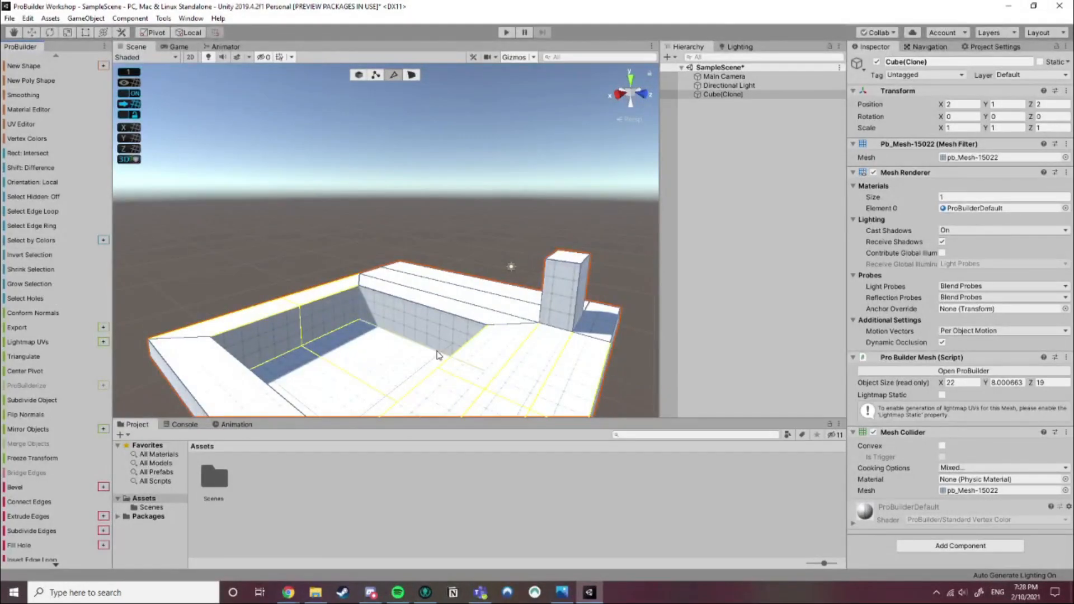
scroll(448, 358, down, 3)
right_drag(585, 284, 538, 307)
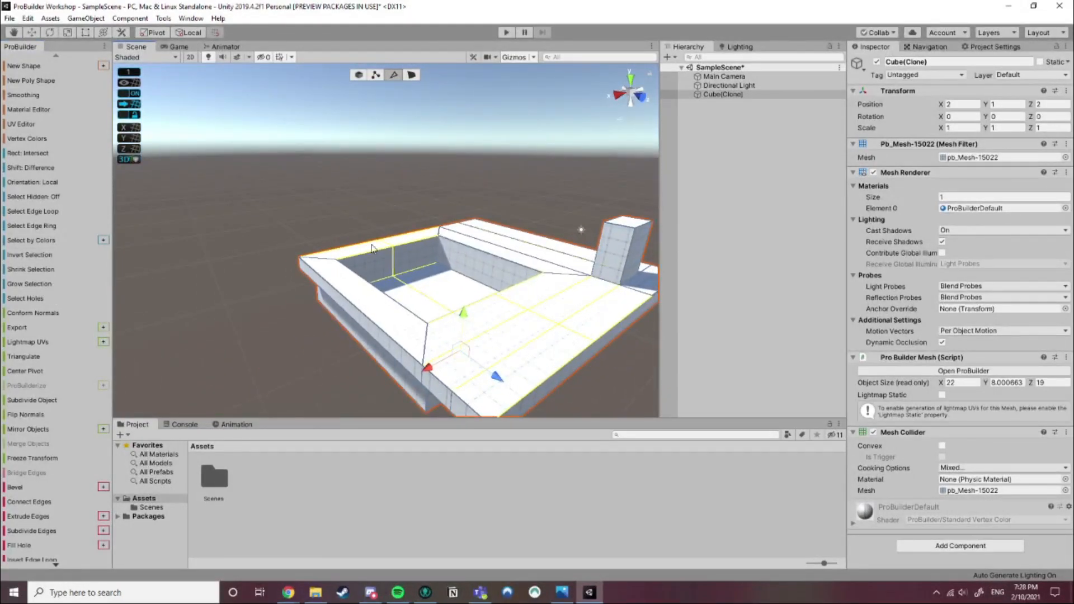
middle_drag(563, 284, 395, 312)
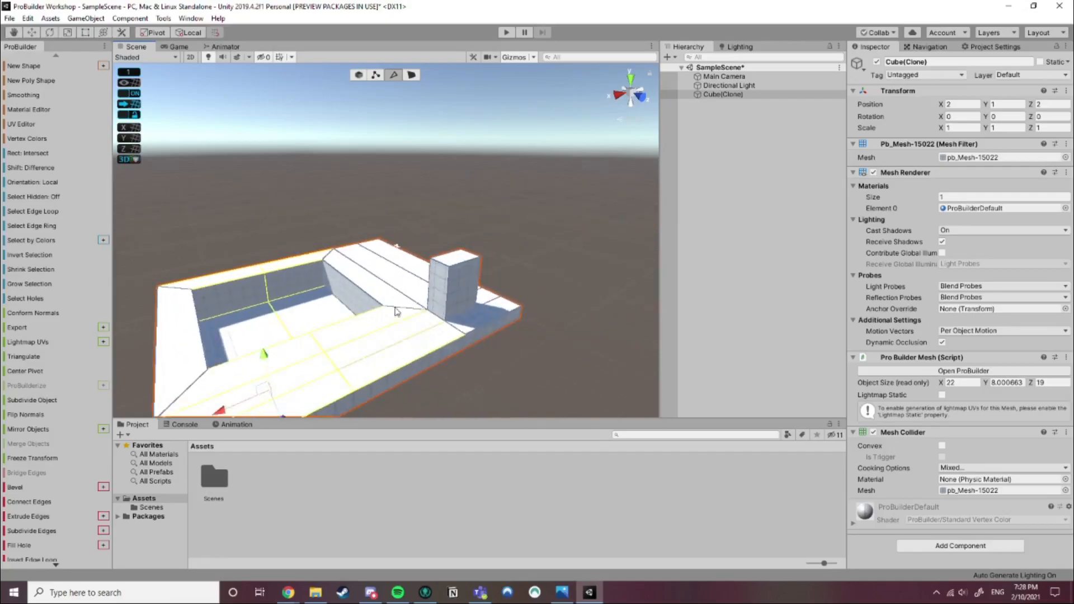
Switch to face mode, select the rim face between the basin and the pillar, and expand it with Grow Selection
click(412, 74)
click(369, 326)
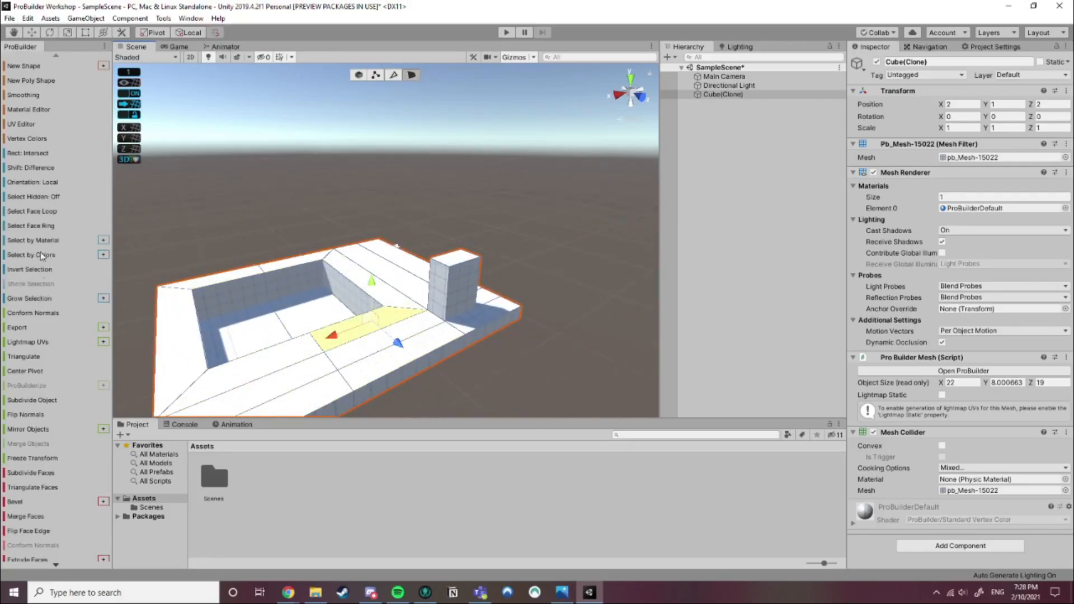
click(33, 300)
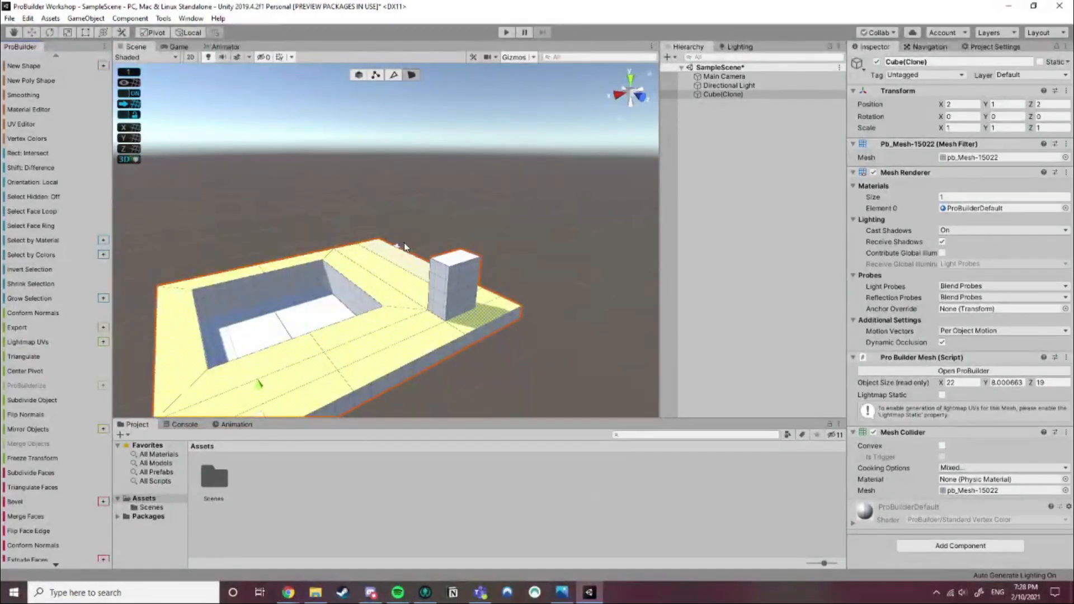
middle_drag(268, 383, 345, 361)
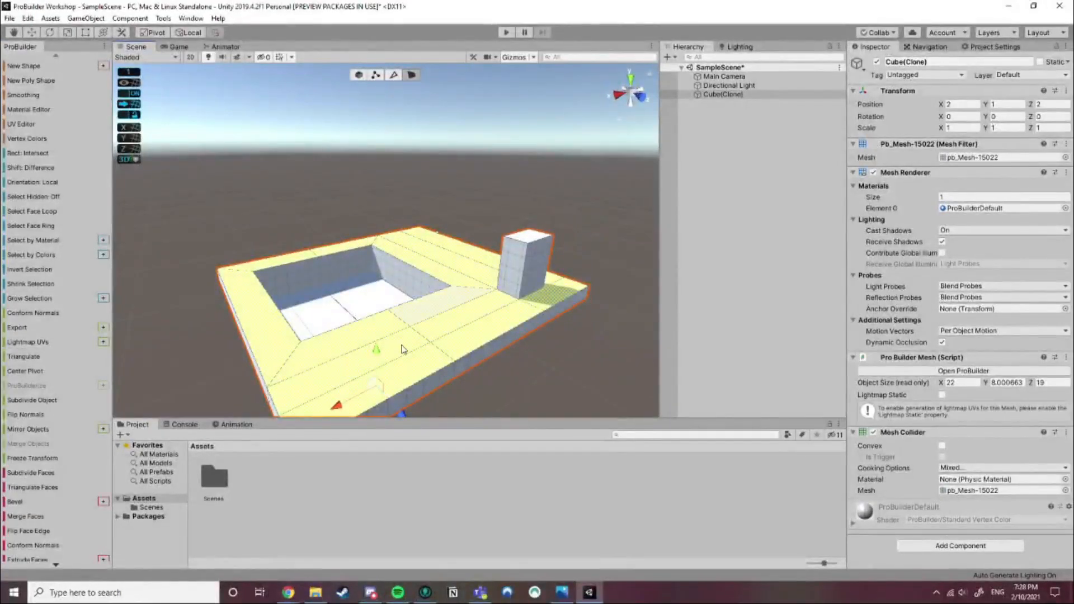
Clear the face selection, select the whole mesh in object mode, and center its pivot
click(324, 198)
scroll(51, 355, down, 3)
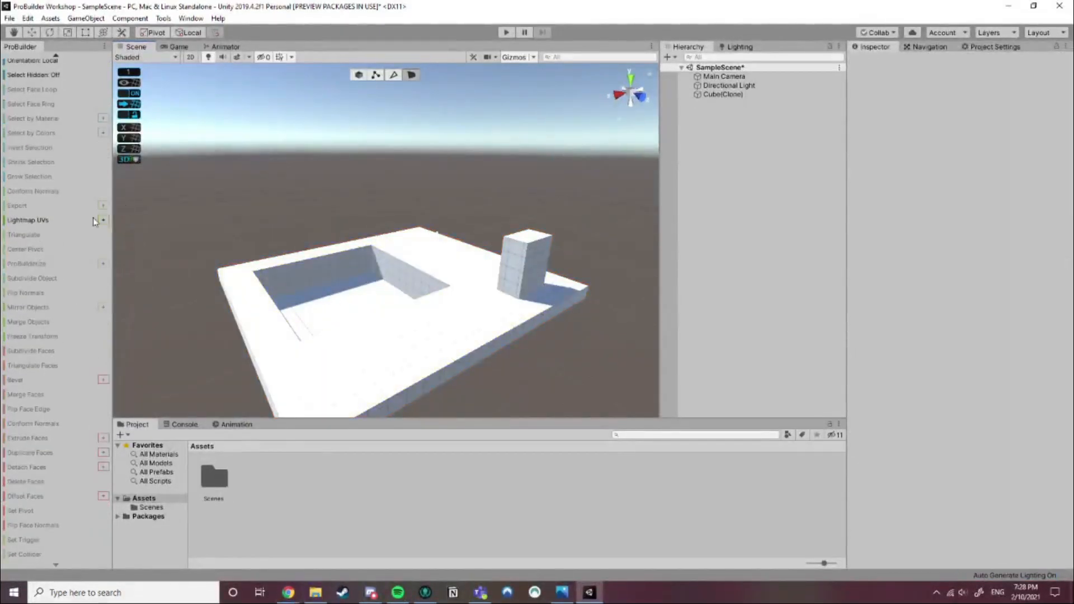
click(359, 75)
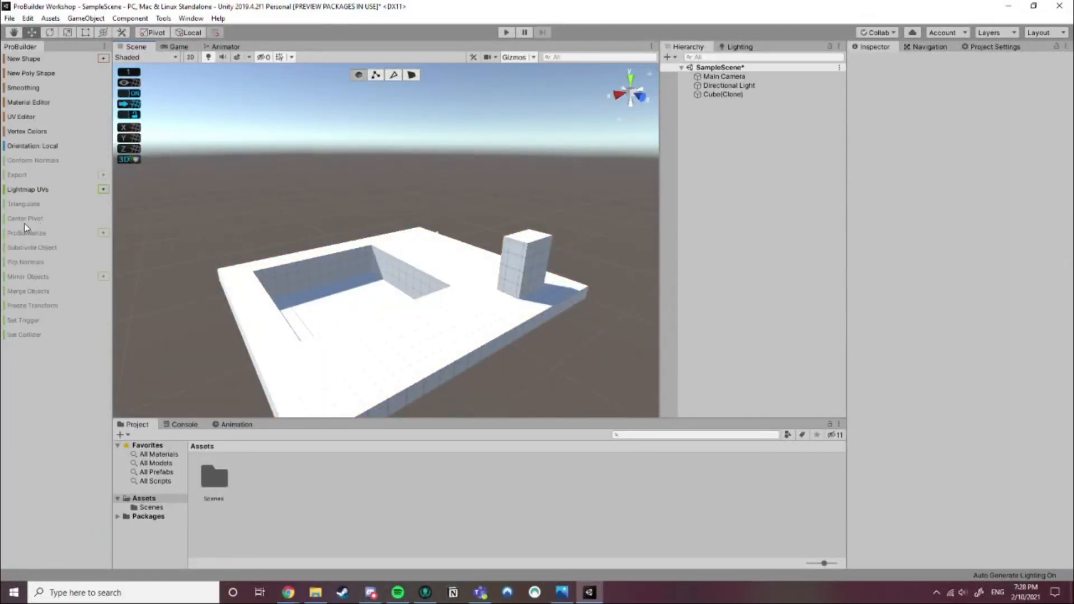
click(318, 355)
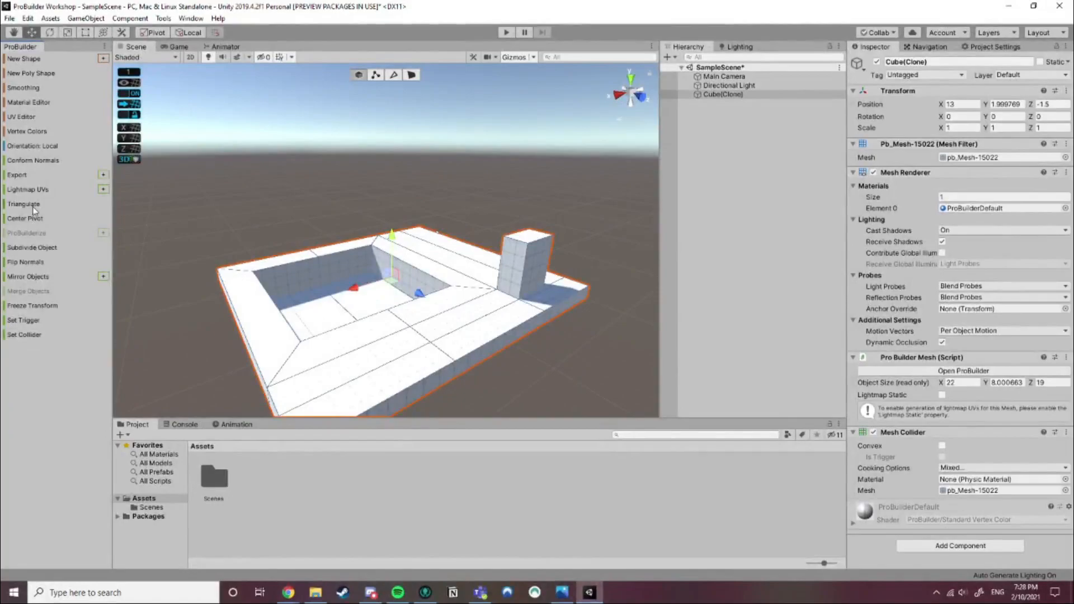
scroll(313, 287, up, 3)
right_drag(437, 266, 486, 235)
middle_drag(308, 349, 405, 314)
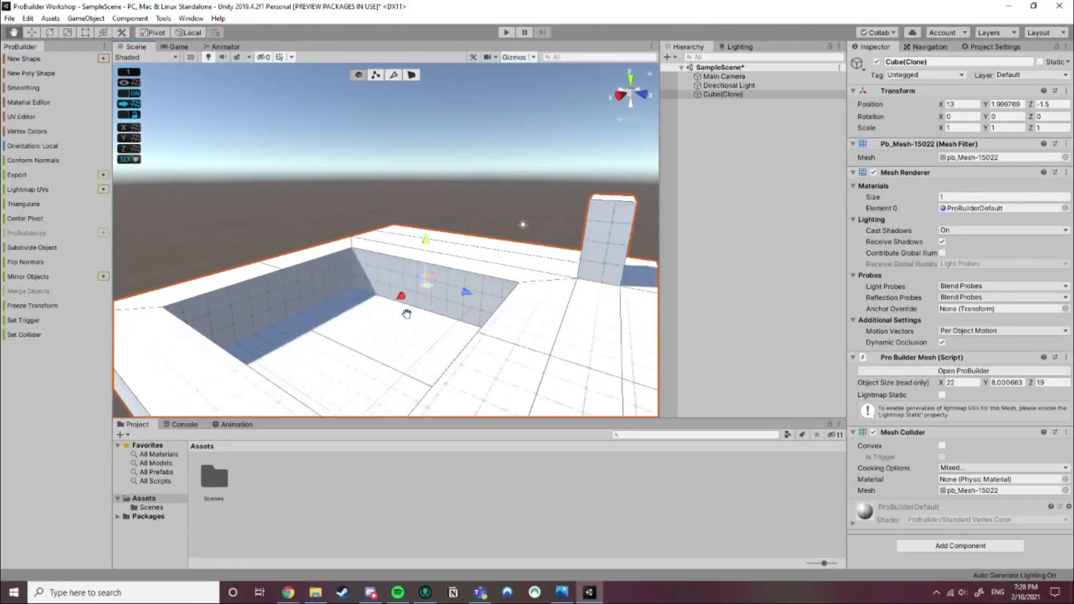
Switch to face mode and select the strip face running from the pillar's base along the slab
click(413, 76)
click(611, 332)
middle_drag(572, 317, 393, 308)
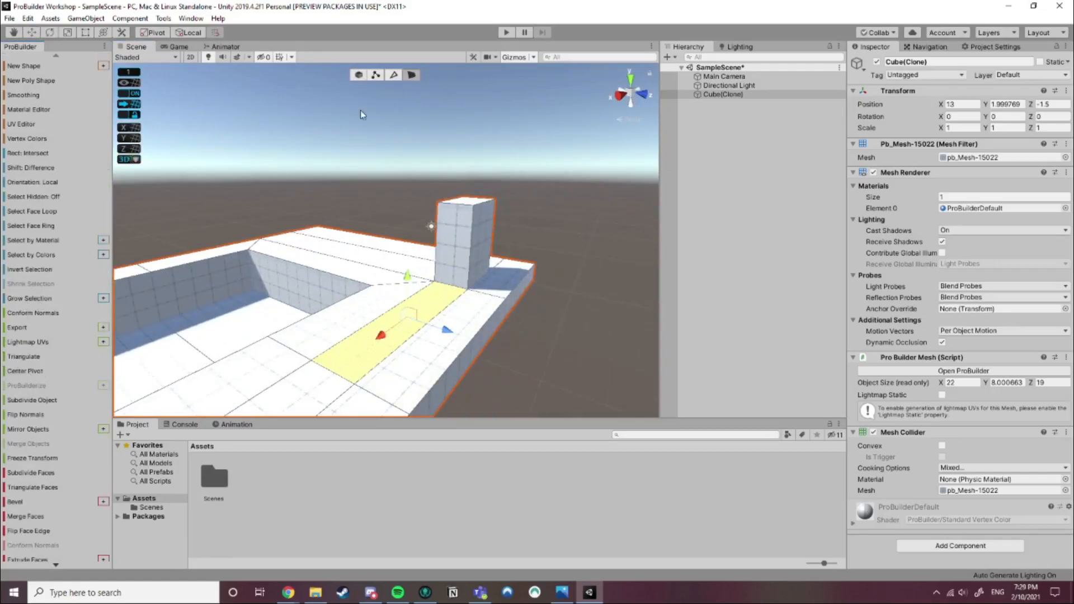
Return to object mode and view the description of the Set Collider tool
click(359, 75)
right_drag(298, 282, 391, 278)
middle_drag(337, 313, 379, 290)
scroll(358, 281, down, 3)
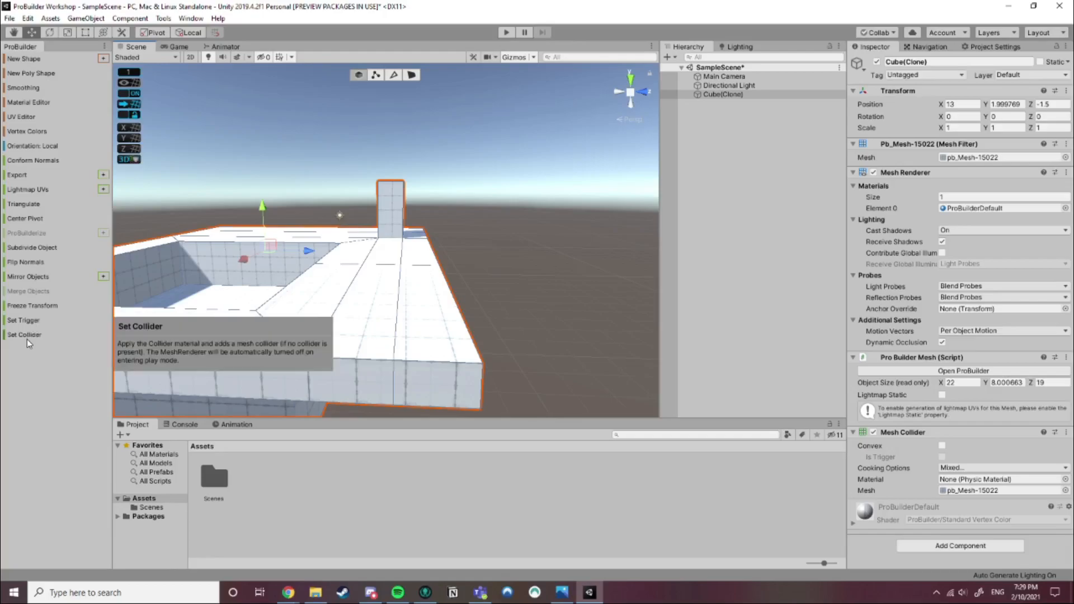
Try Triangulate on the whole mesh from face mode, inspect the triangles, and undo it
click(412, 75)
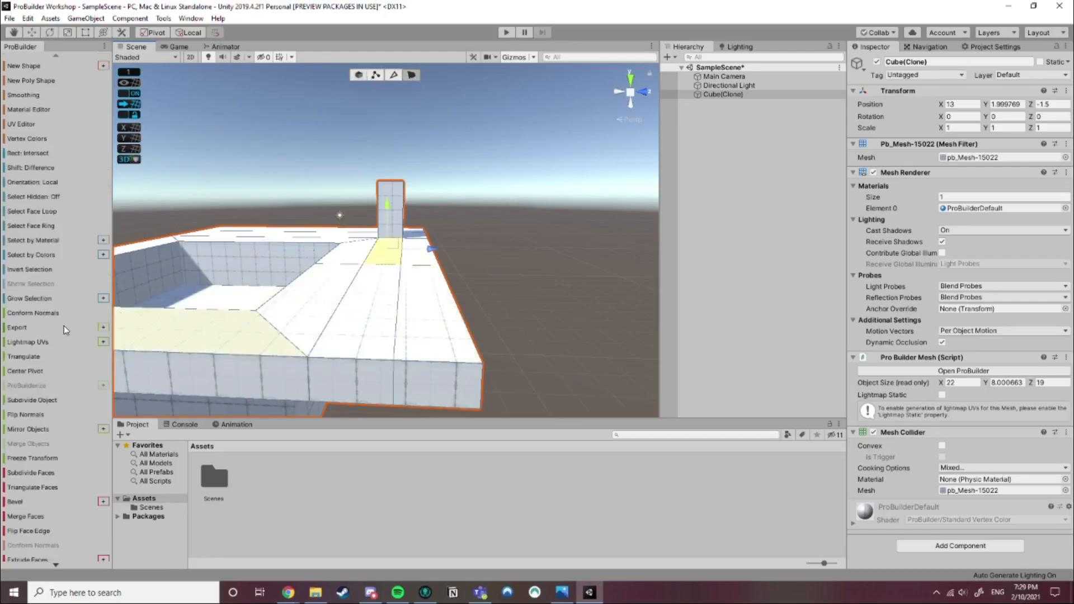
scroll(64, 338, down, 2)
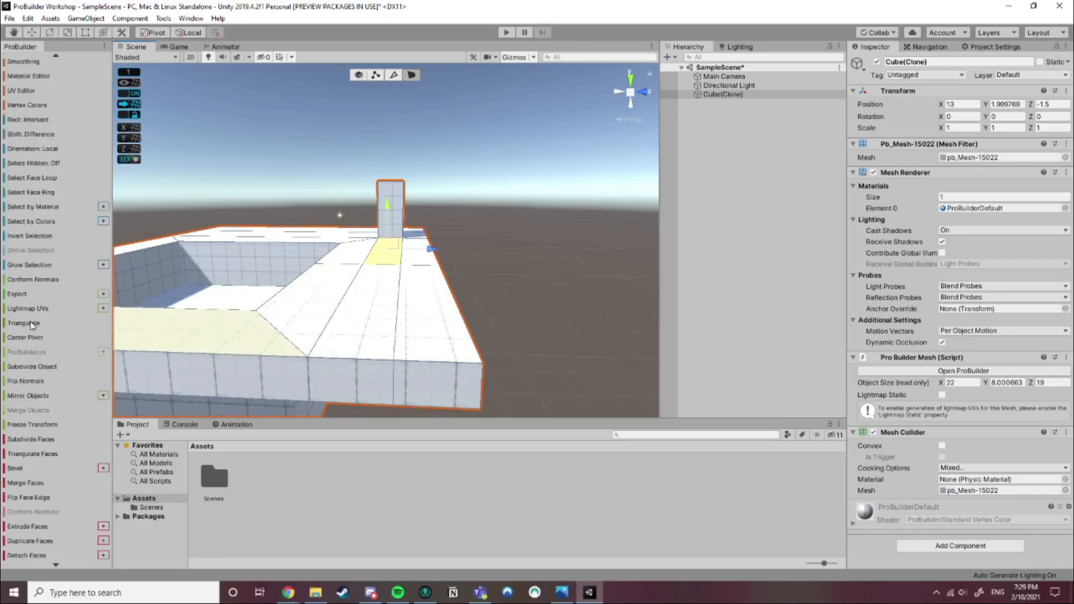
click(30, 323)
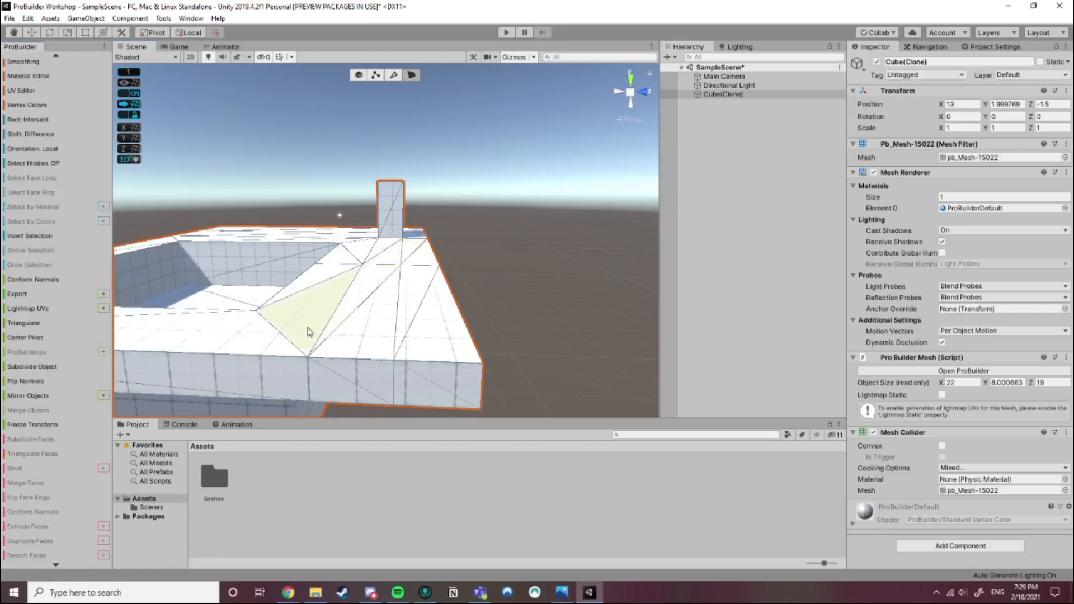
alt+drag(372, 311, 291, 311)
middle_drag(291, 311, 339, 317)
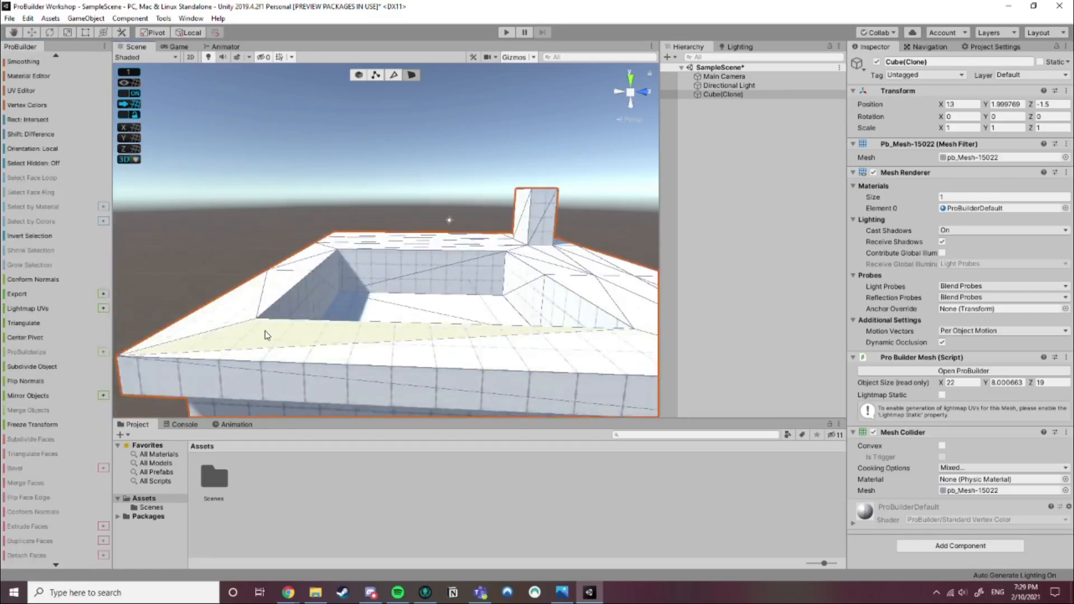
key(ctrl+z)
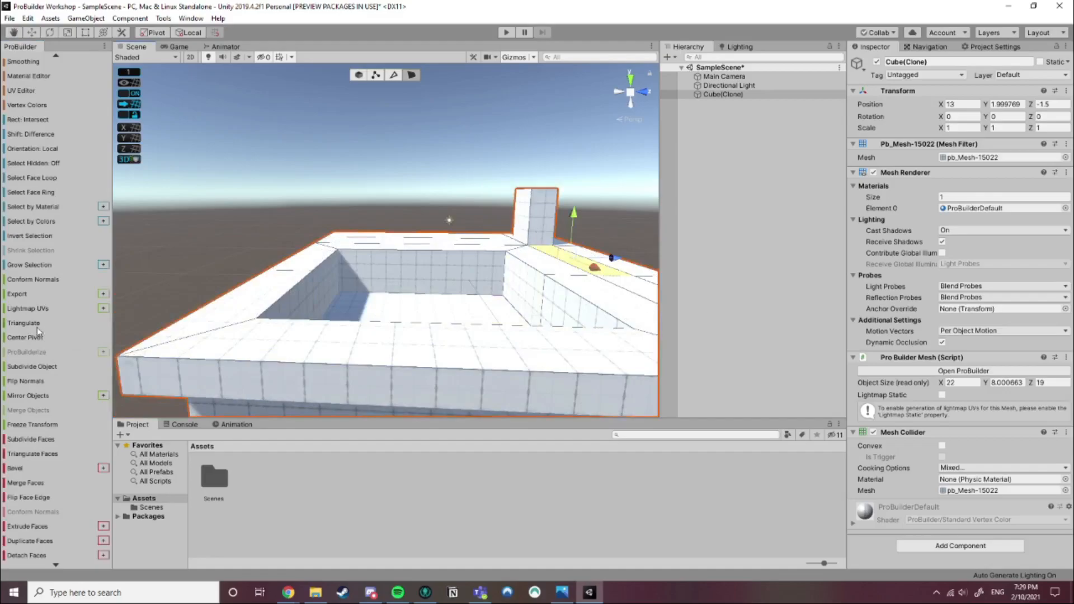
Try Subdivide Object on the whole mesh and undo it
click(33, 368)
middle_drag(495, 295, 322, 291)
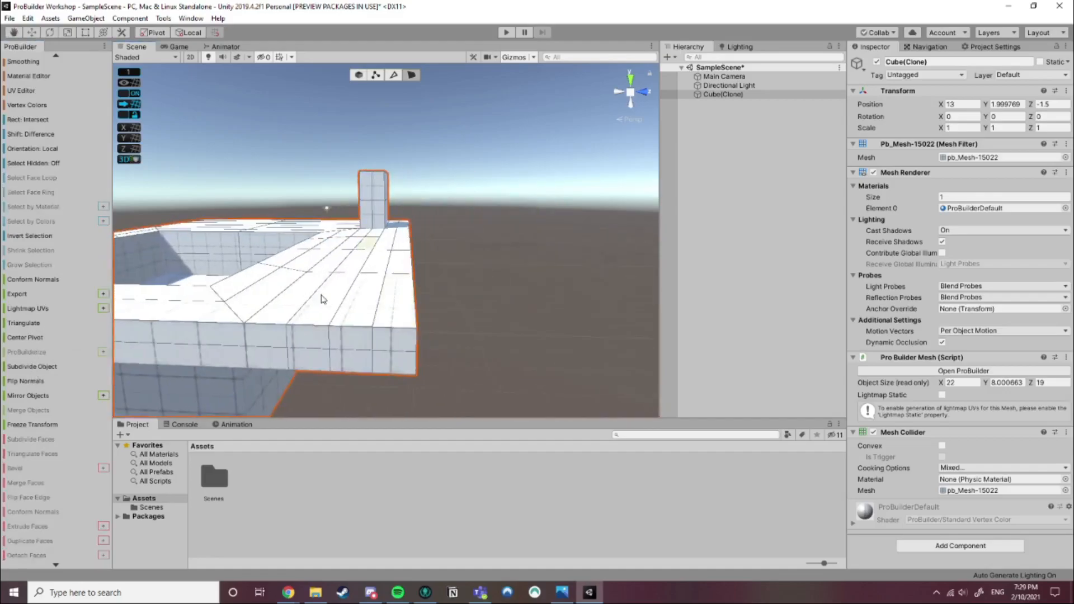
click(354, 300)
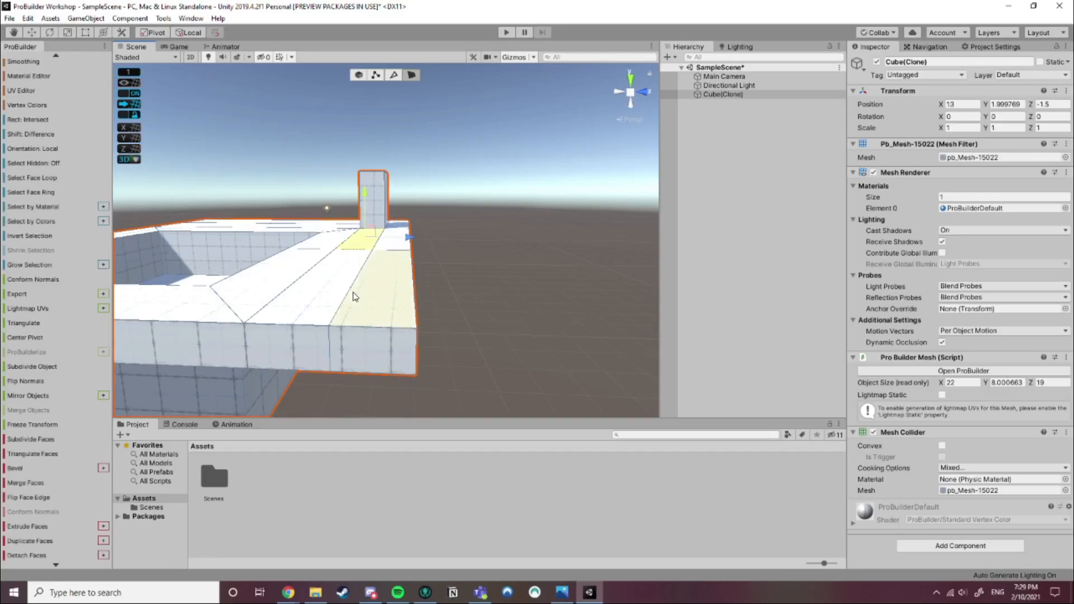
Select the basin's far upper rim edge in edge mode and bevel it with a distance of 0.2
scroll(78, 372, down, 3)
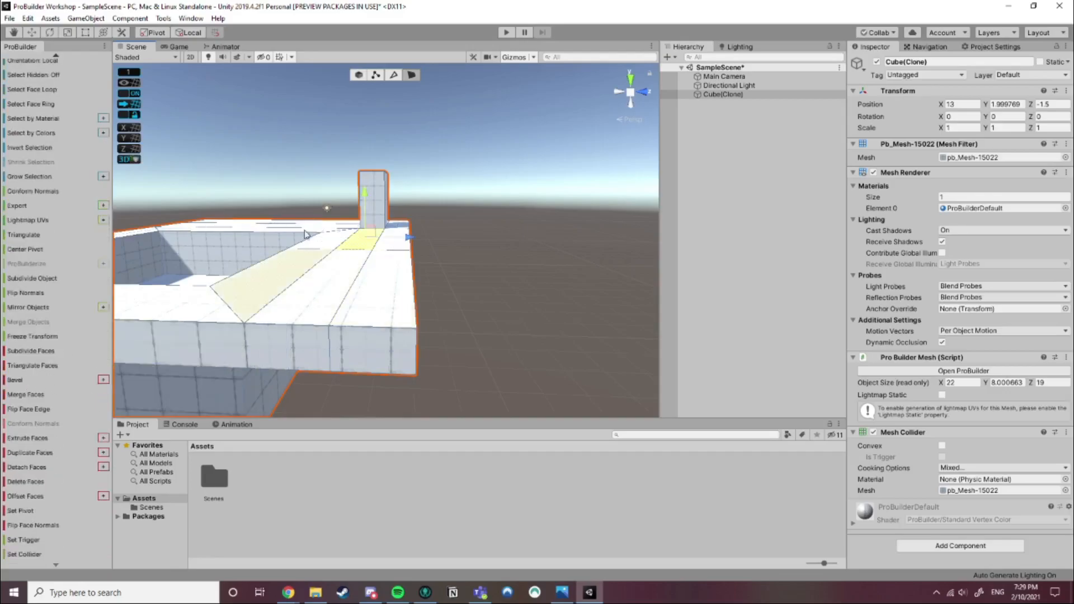
click(394, 75)
middle_drag(288, 194, 361, 245)
scroll(362, 247, up, 3)
click(365, 311)
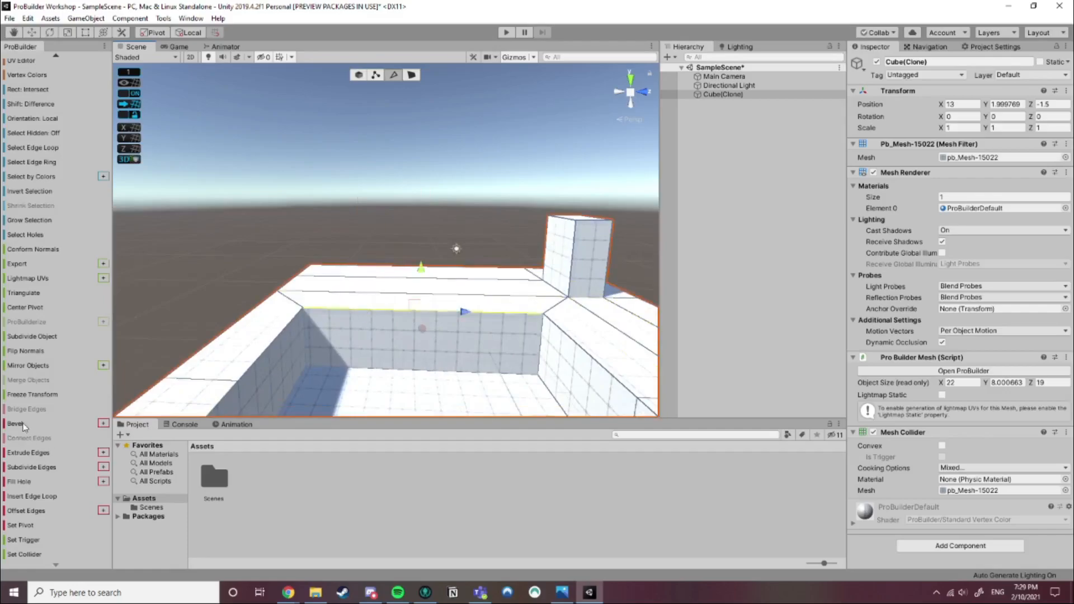
click(103, 423)
scroll(487, 350, up, 4)
scroll(487, 351, down, 3)
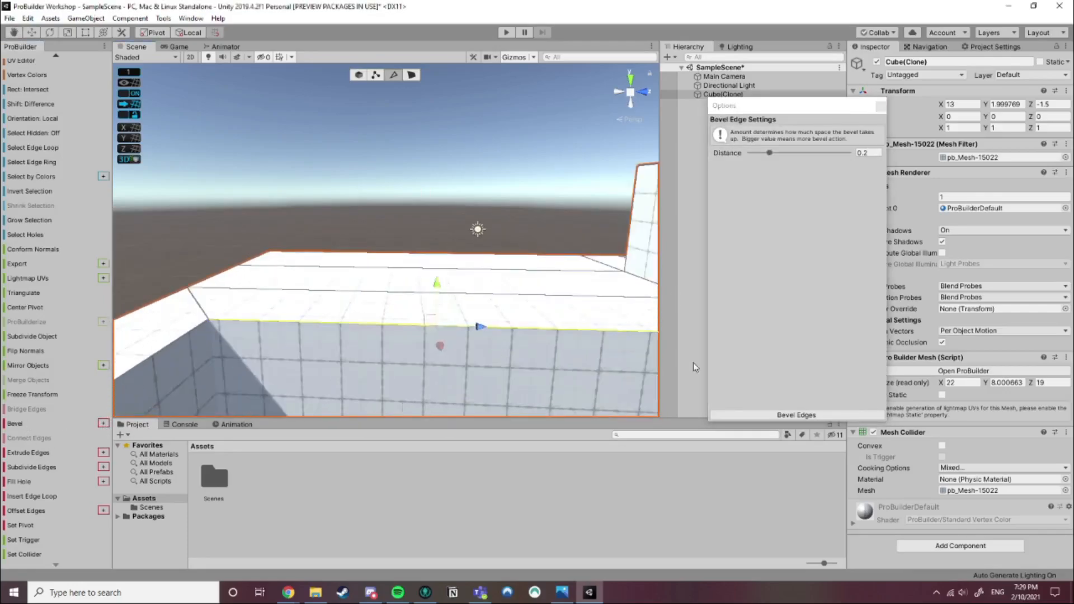
click(731, 417)
Examine the beveled basin rim up close from several angles
scroll(343, 336, up, 3)
alt+drag(397, 358, 339, 374)
middle_drag(339, 373, 263, 313)
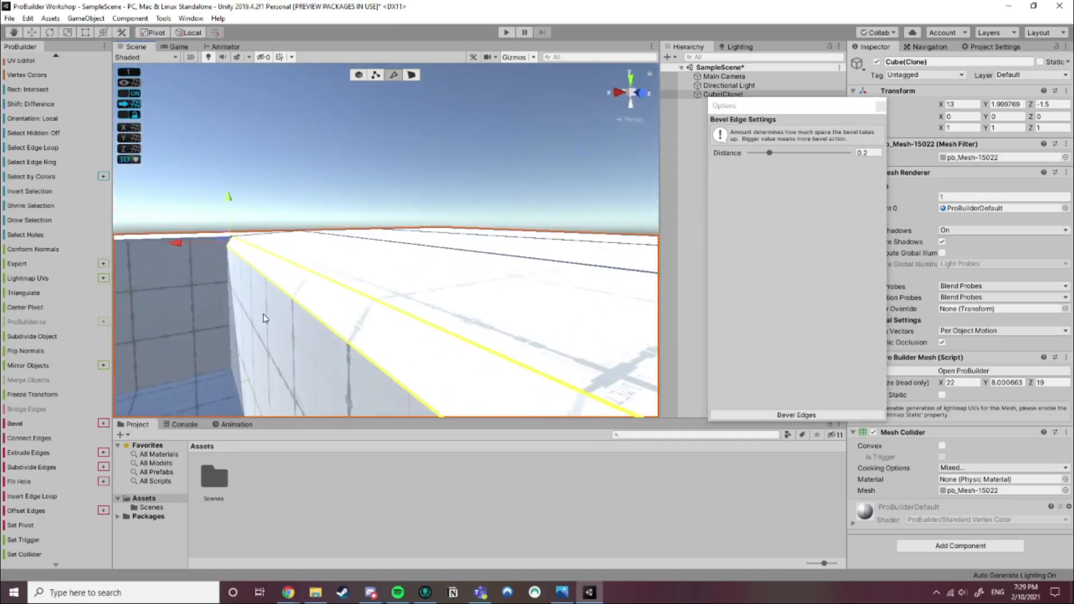
right_drag(343, 350, 318, 333)
middle_drag(318, 333, 310, 329)
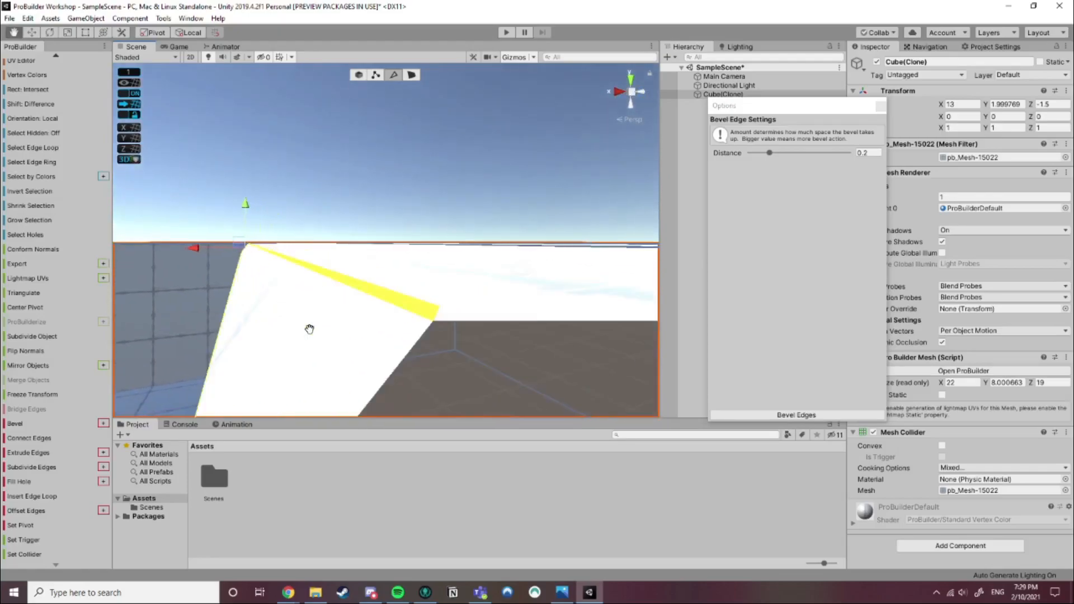
right_drag(312, 333, 344, 329)
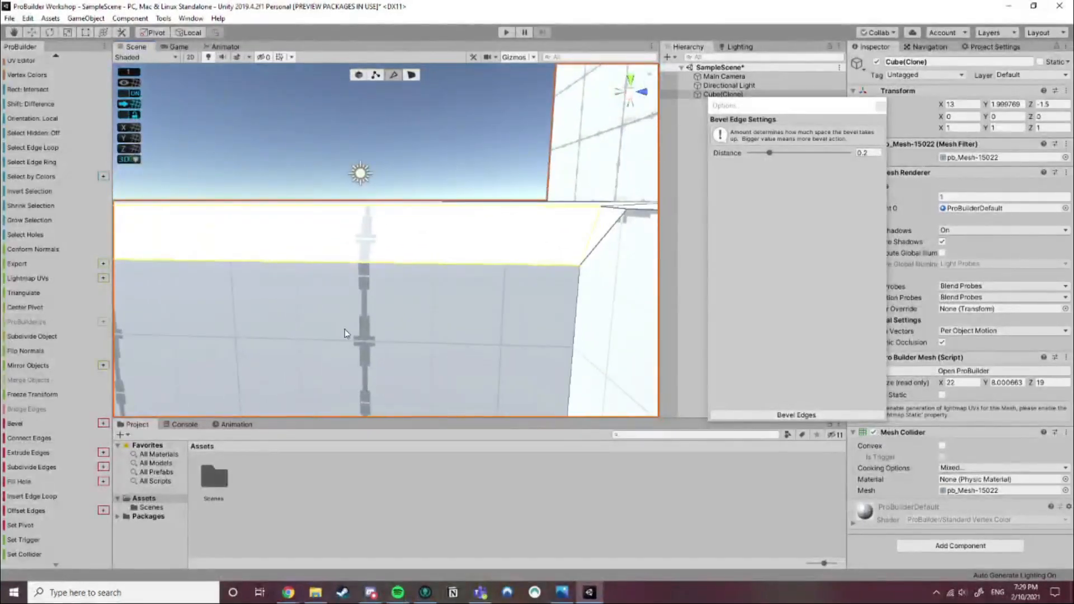
right_drag(344, 329, 546, 305)
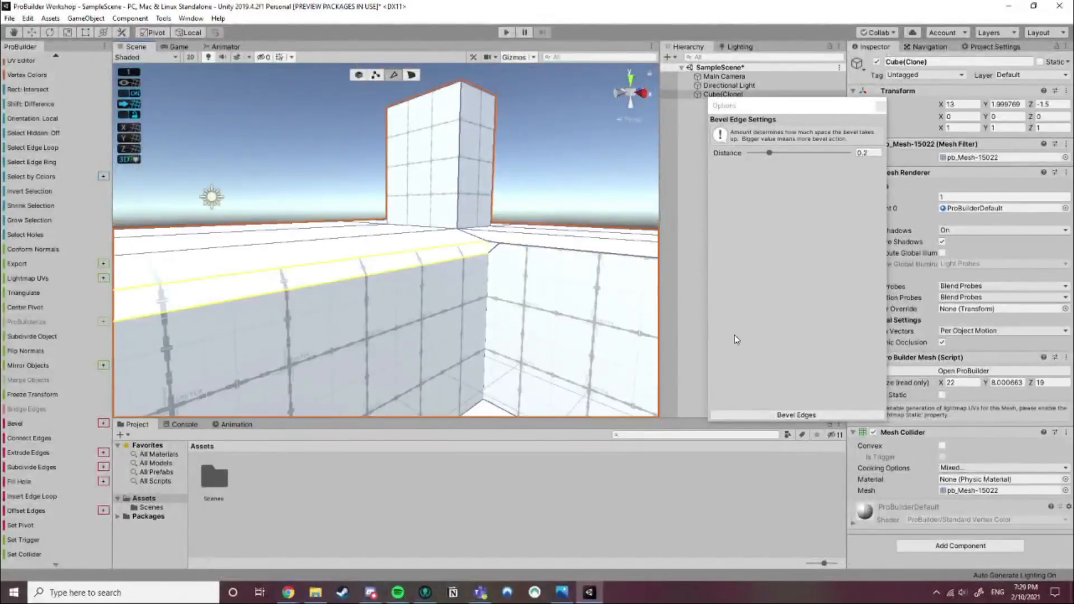
Bevel the selected rim edges again with a distance of about 0.11, and try another bevel at about 0.06
drag(771, 152, 761, 152)
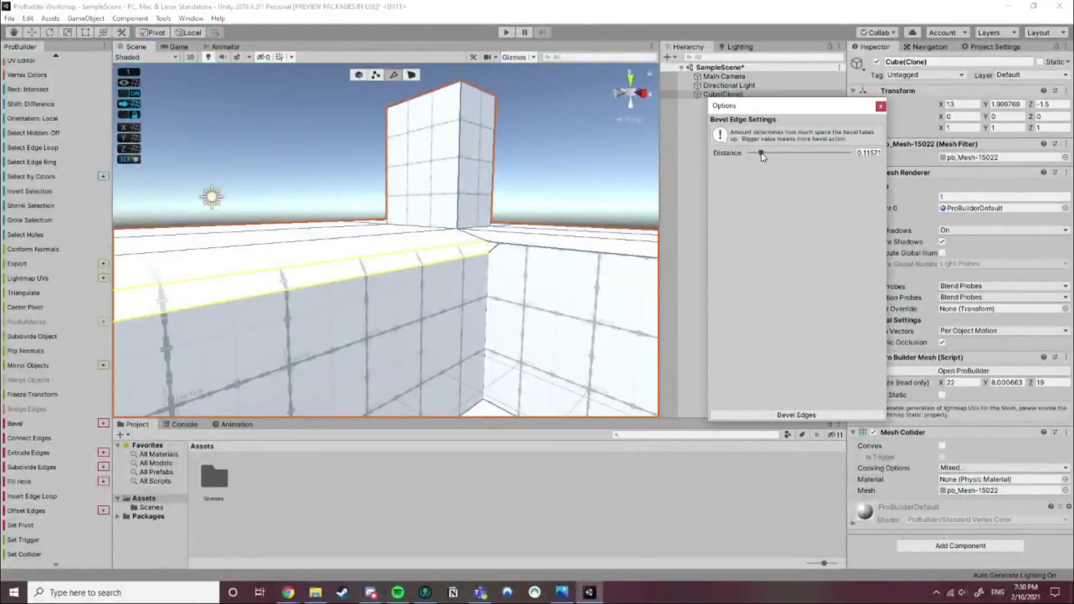
click(805, 415)
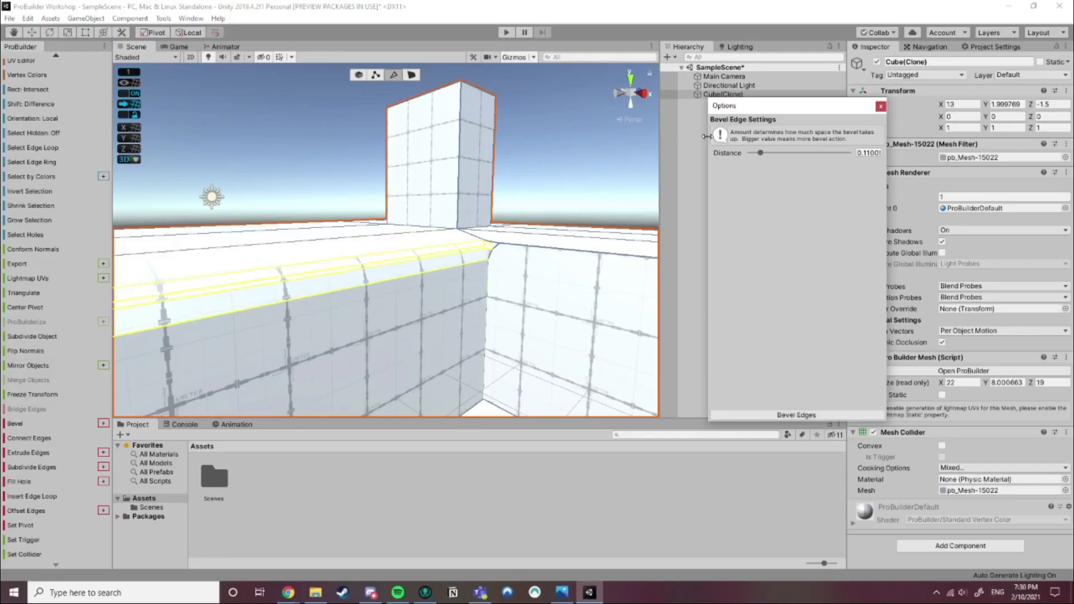
drag(762, 155, 755, 155)
click(797, 415)
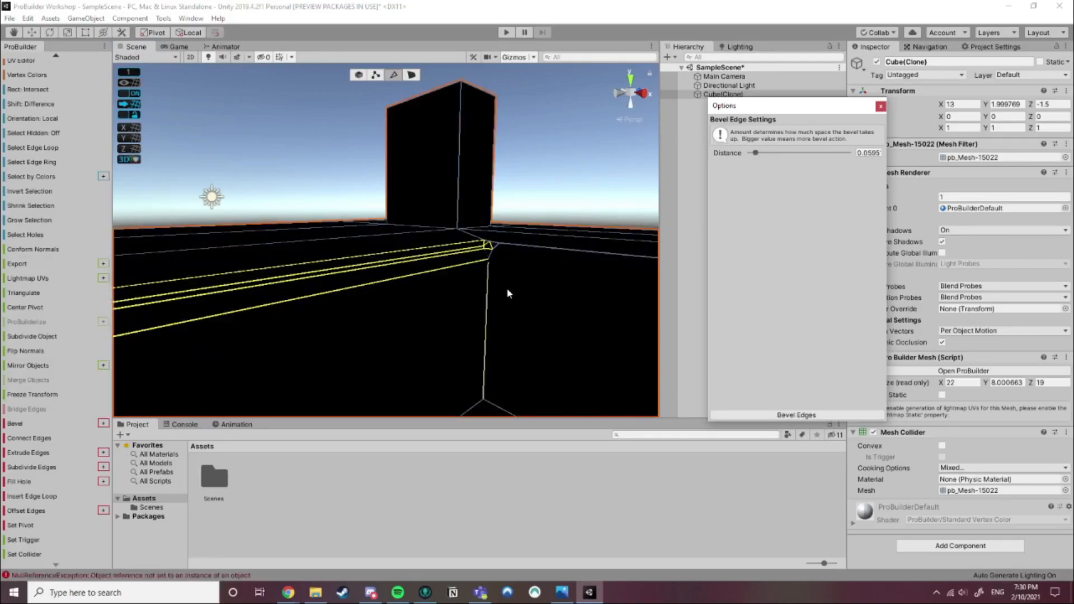
scroll(507, 292, down, 6)
scroll(529, 258, up, 3)
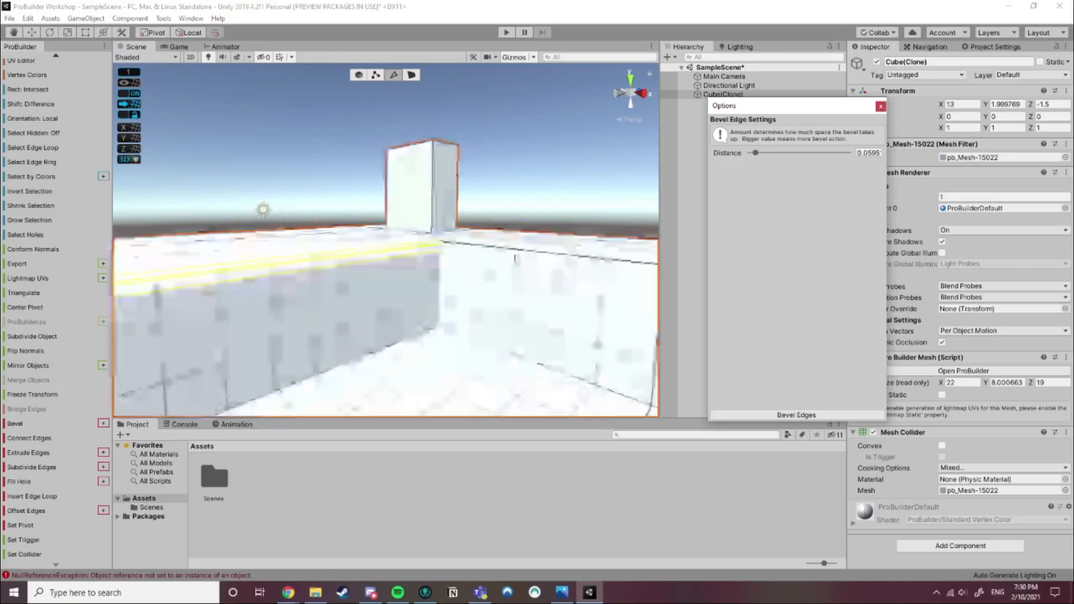
Reduce the bevel distance to about 0.026 for the selected rim edges
drag(762, 155, 751, 155)
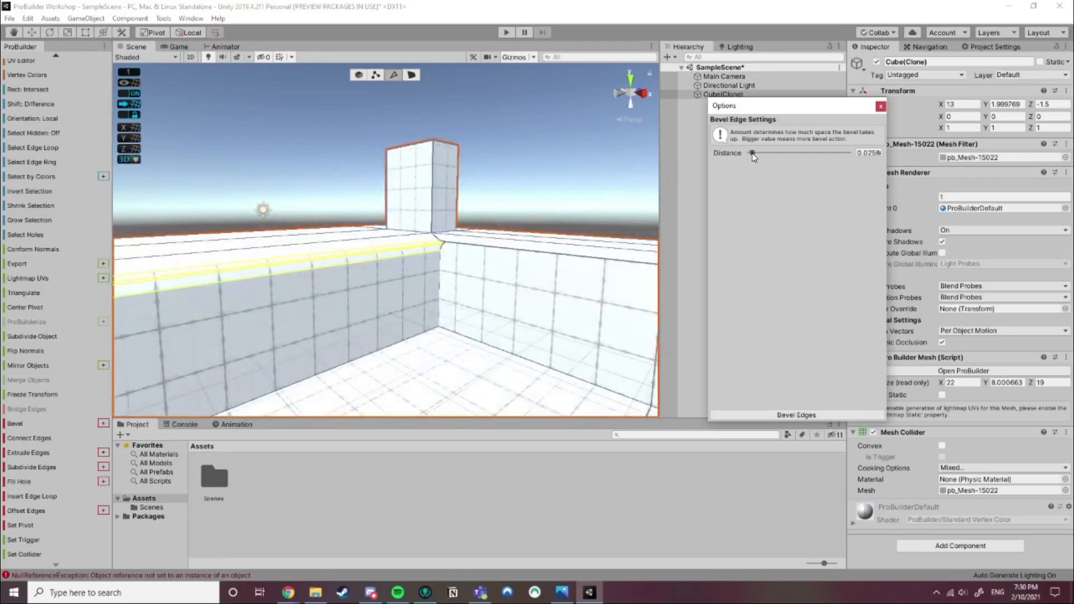
Bevel the selected inner edge of the recess with a distance of about 0.026
click(782, 416)
scroll(376, 288, up, 3)
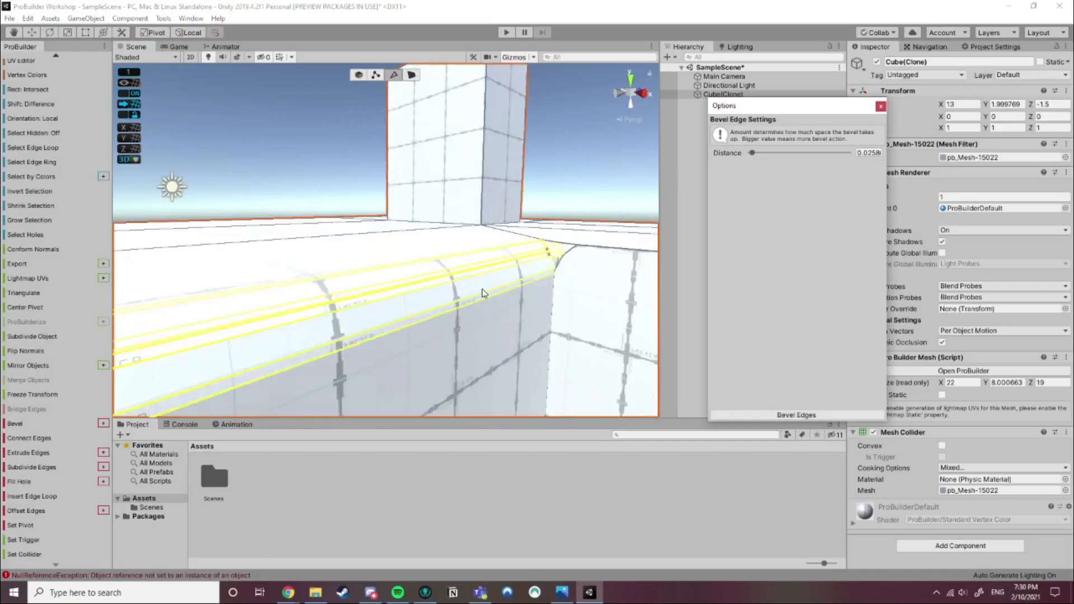
right_drag(523, 301, 216, 322)
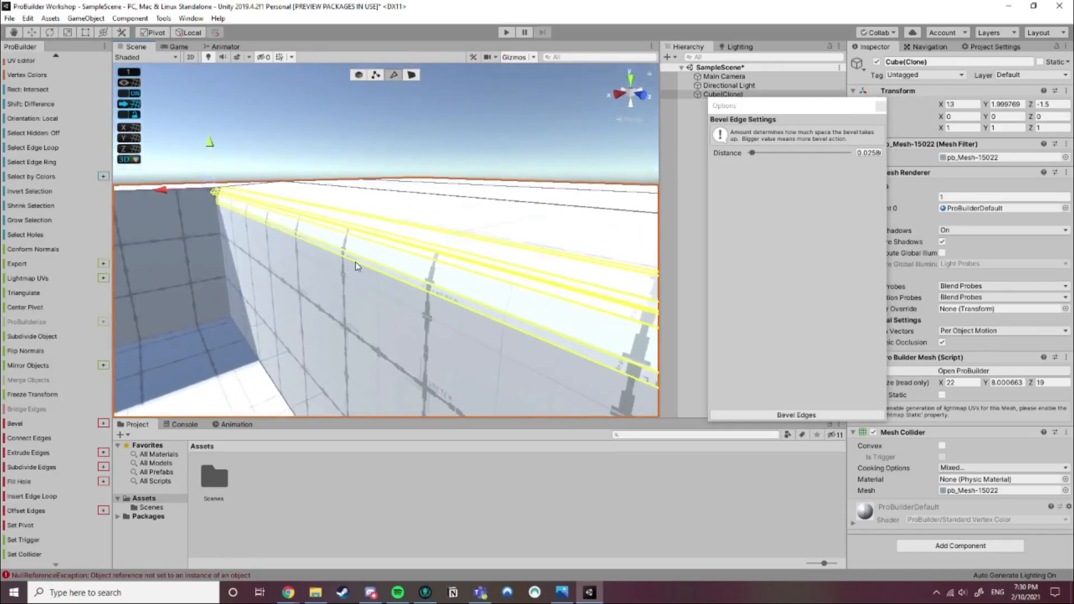
right_drag(389, 276, 350, 269)
middle_drag(351, 268, 364, 273)
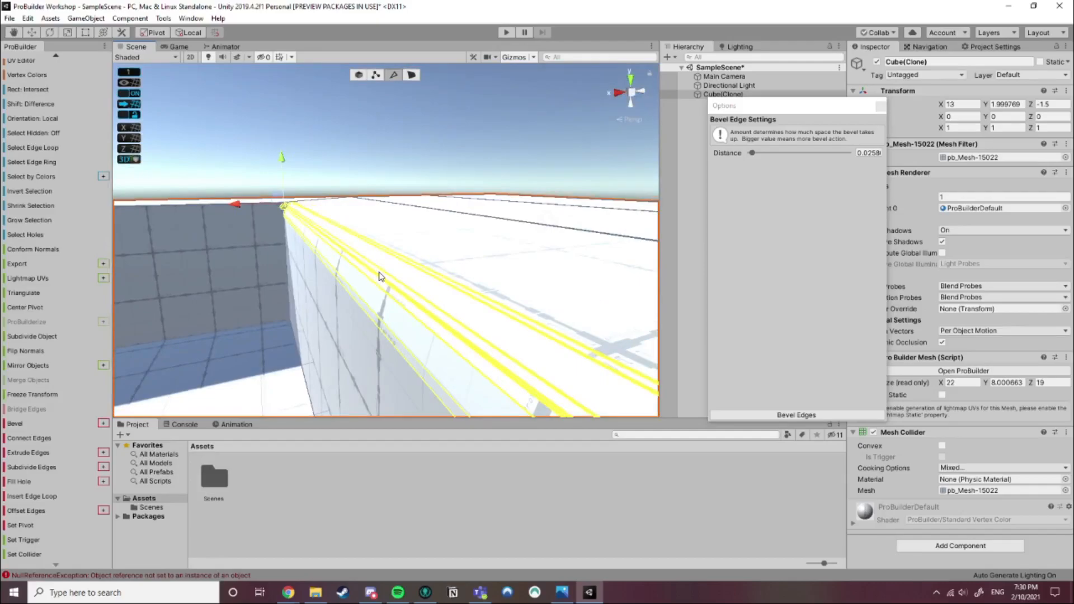
scroll(395, 311, up, 5)
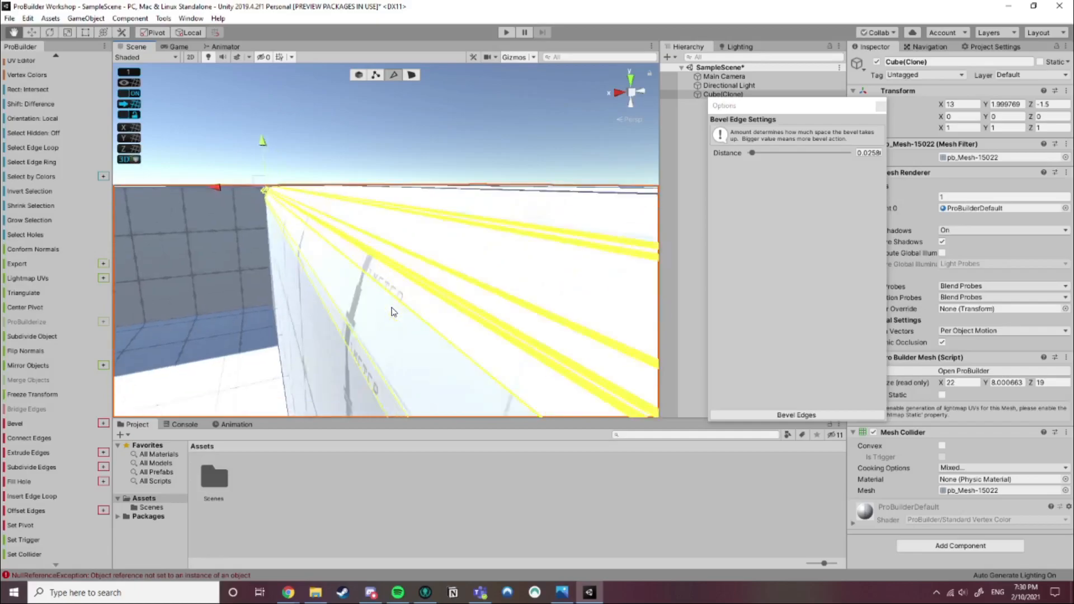
scroll(393, 309, up, 2)
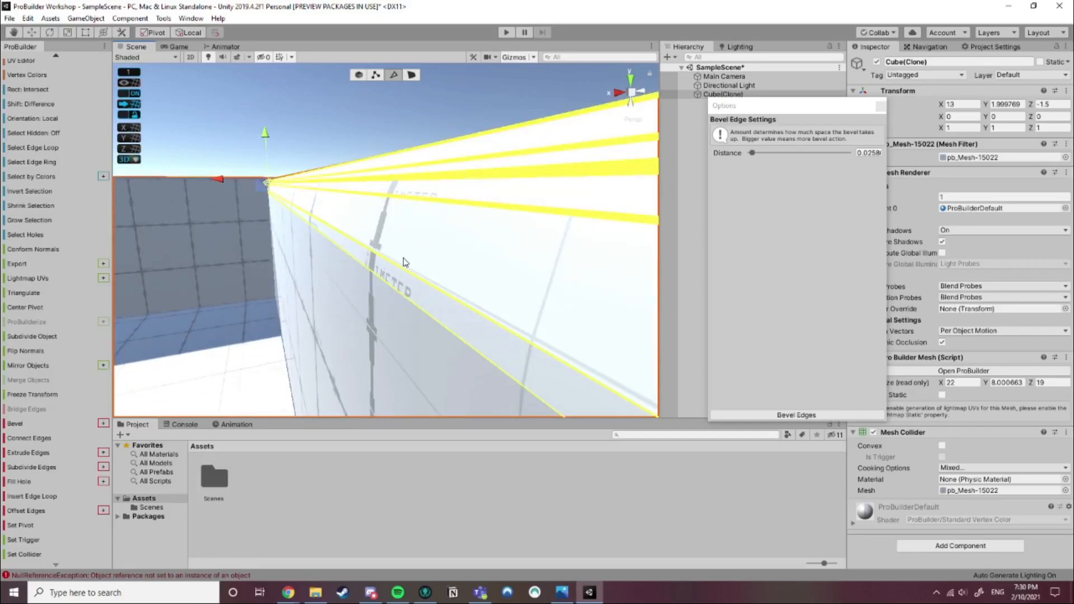
scroll(397, 264, down, 5)
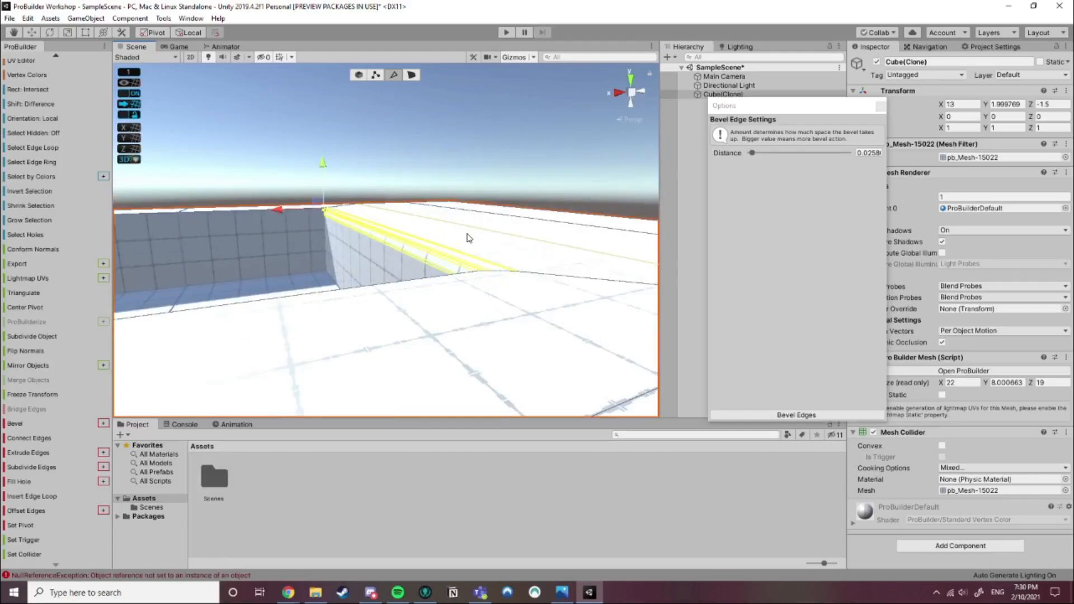
scroll(432, 259, down, 6)
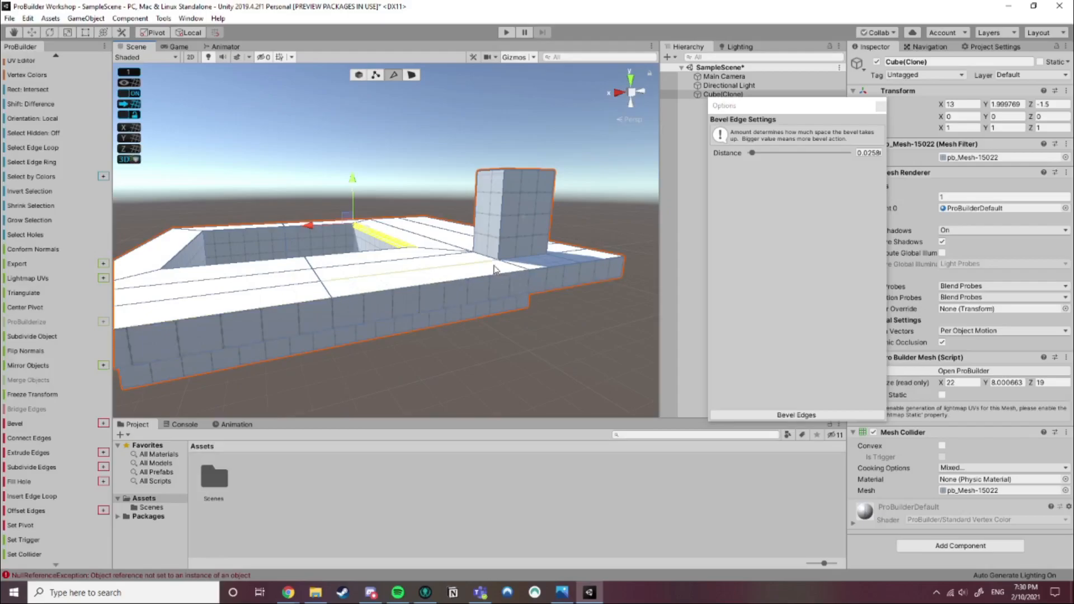
scroll(401, 268, up, 6)
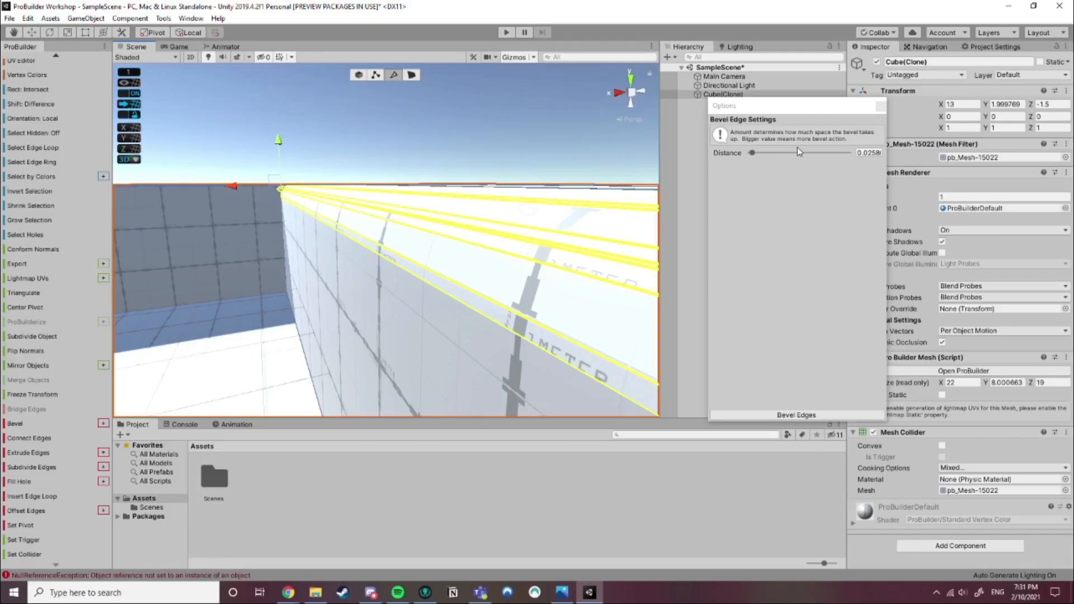
Close the bevel settings and undo the bevels on the recess edge
click(881, 105)
key(ctrl+z)
key(ctrl+z)
key(ctrl+z)
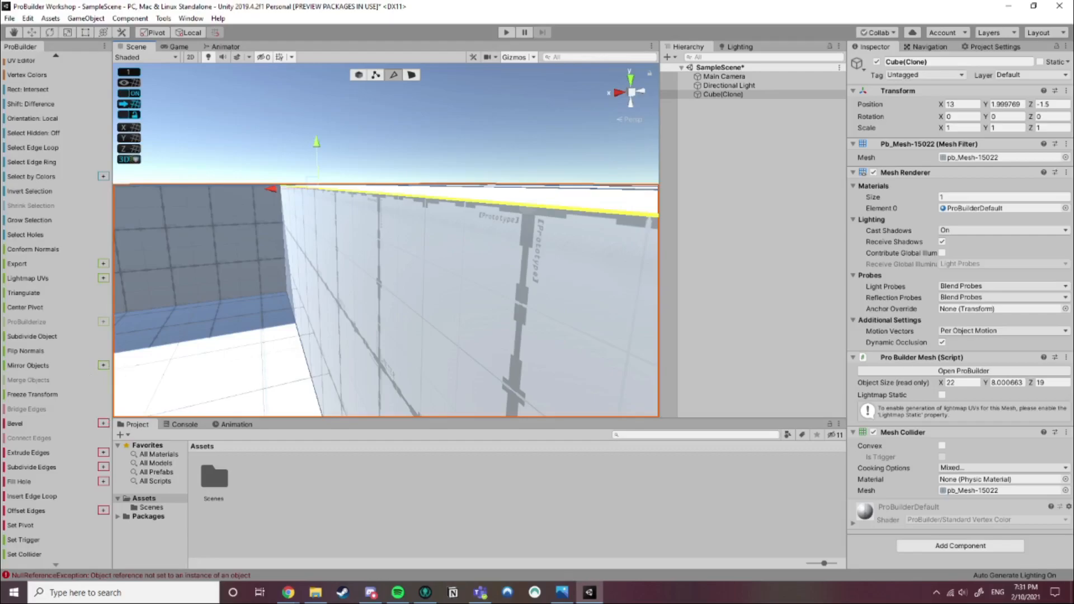
Return to object selection and create a 1 × 1 × 1 cube apart from the level block, at X -19, Y 0, Z 27
scroll(351, 291, down, 6)
right_drag(333, 254, 547, 334)
click(357, 73)
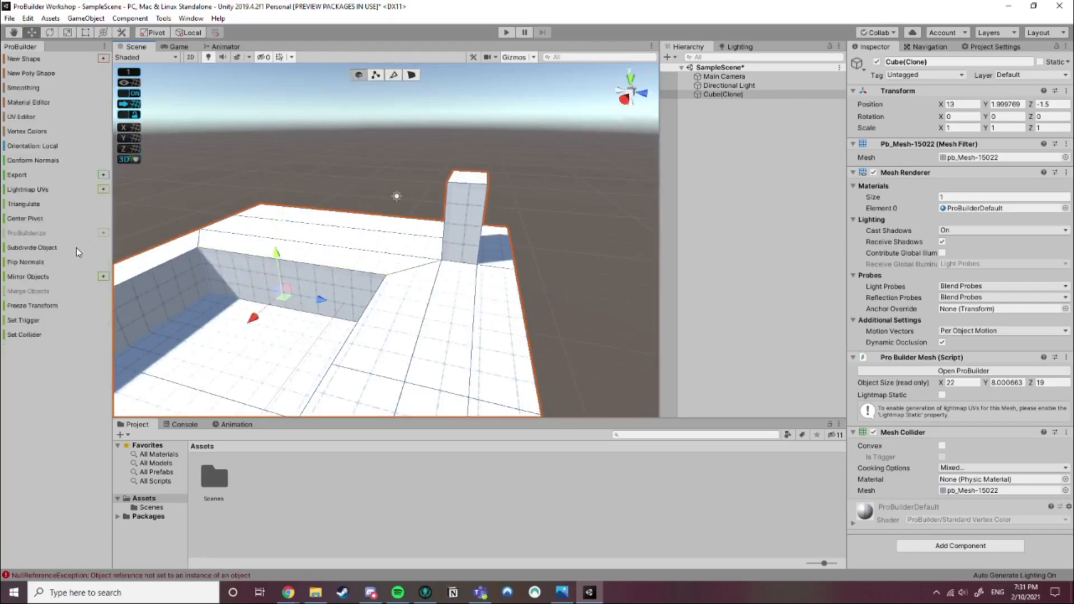
click(103, 59)
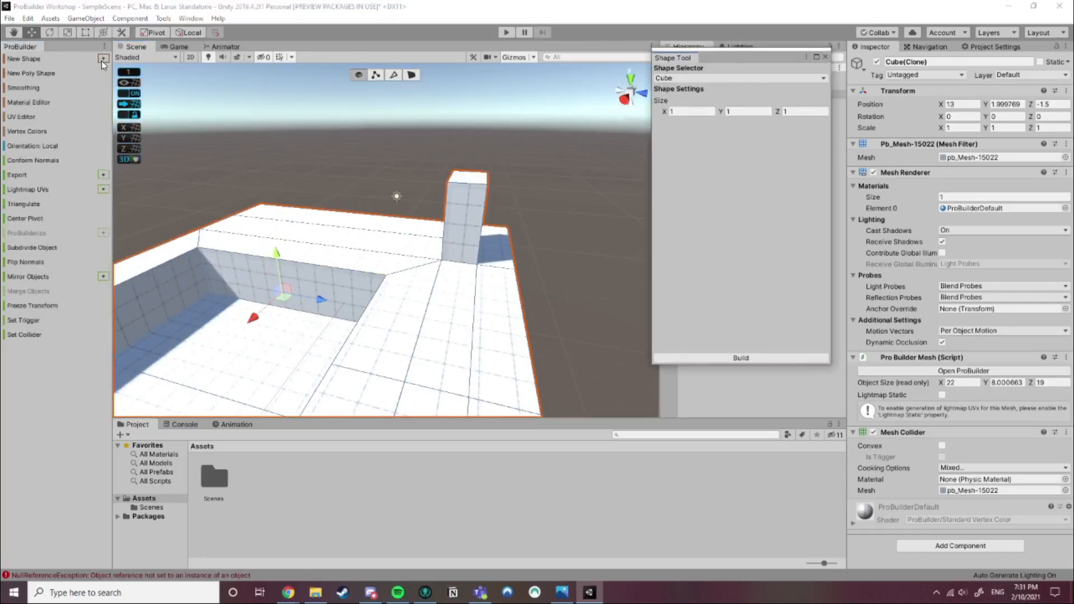
click(742, 358)
drag(384, 198, 385, 137)
drag(427, 183, 843, 69)
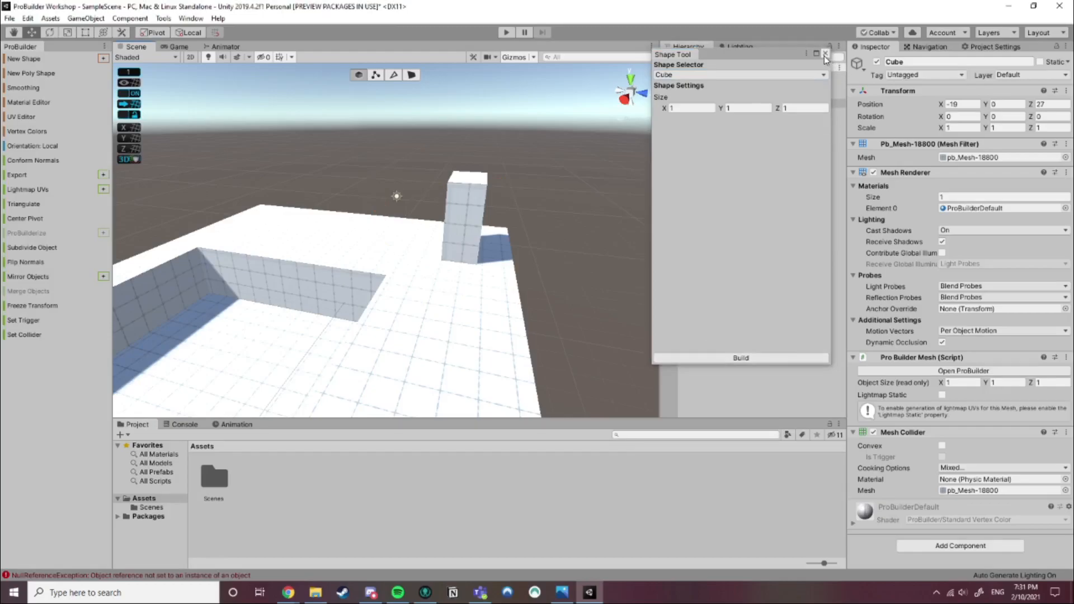
click(825, 54)
Move the new cube along the X axis to X -22
key(f)
right_drag(418, 316, 378, 311)
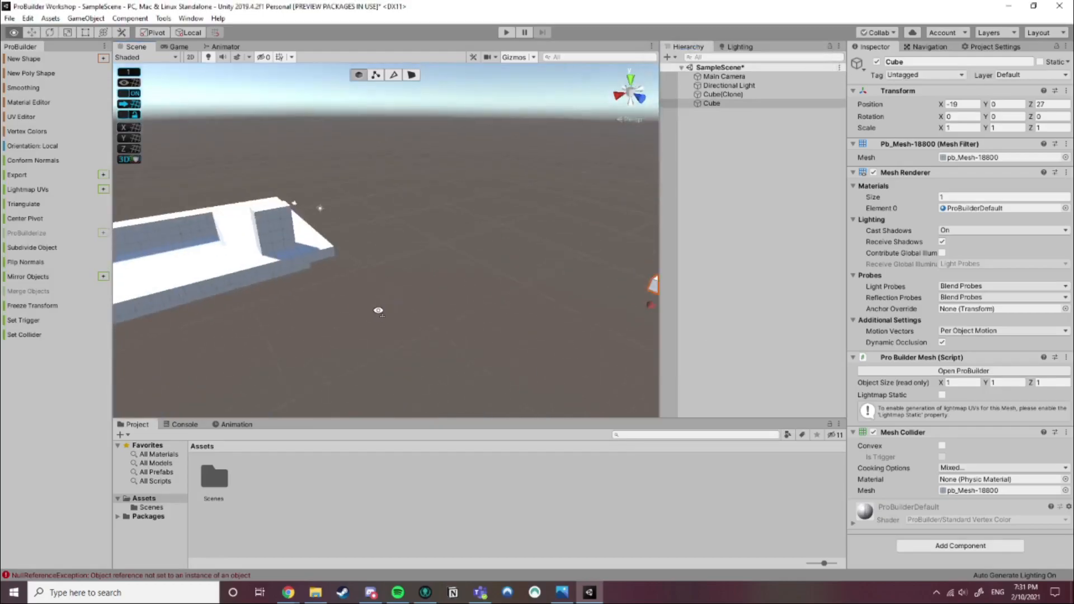
middle_drag(442, 294, 251, 326)
scroll(402, 329, up, 6)
click(484, 370)
click(494, 354)
drag(478, 380, 511, 357)
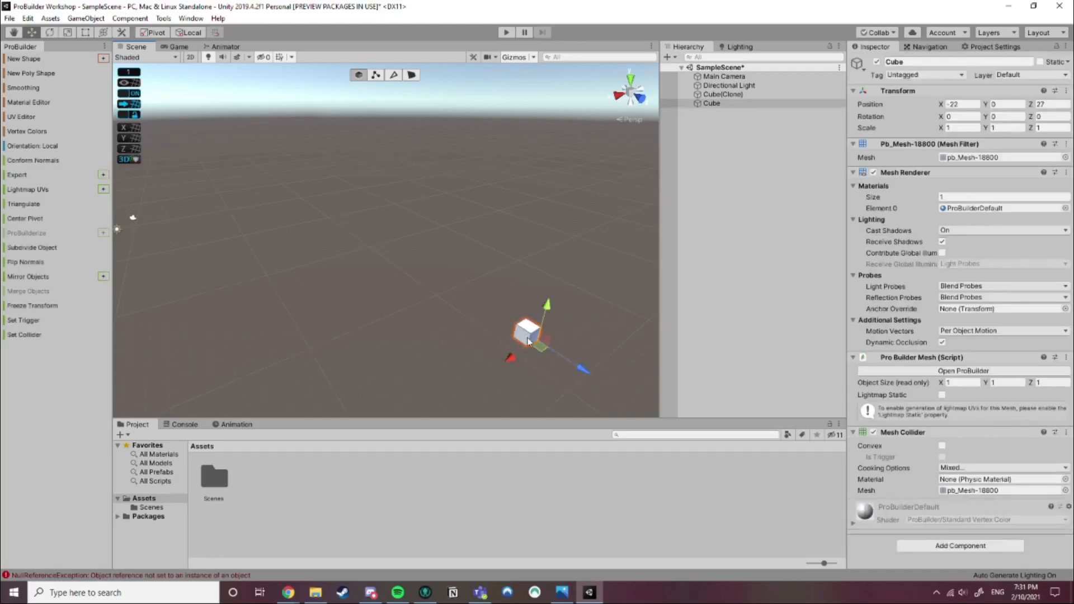
Pull the new cube's side faces outward in face selection mode to form a flat rectangular slab
click(412, 75)
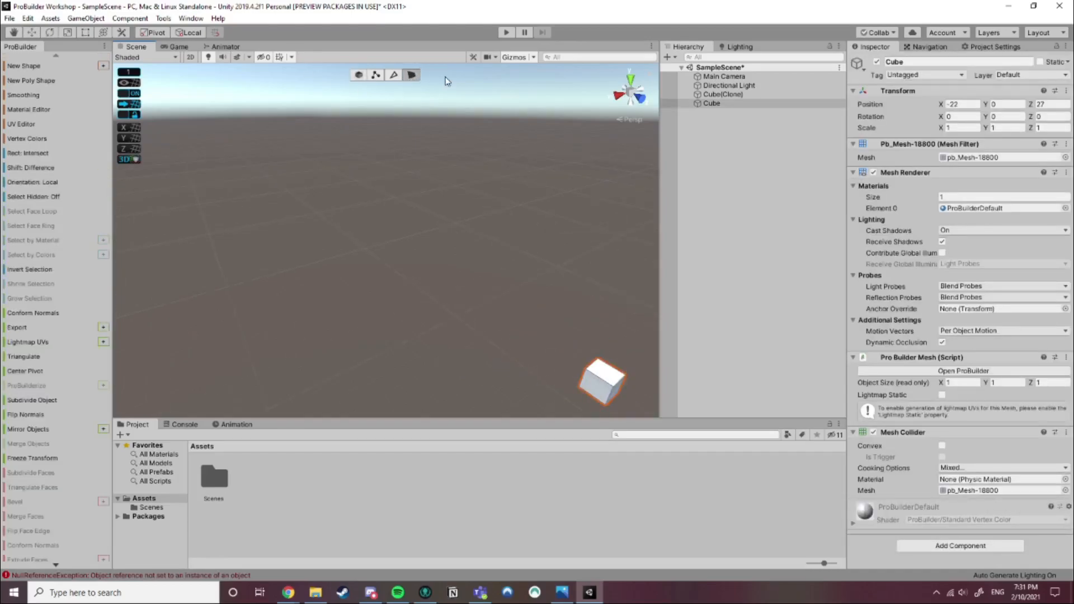
middle_drag(561, 314, 523, 271)
click(488, 268)
drag(449, 278, 369, 313)
click(466, 280)
drag(504, 304, 629, 383)
drag(462, 277, 482, 252)
click(190, 219)
middle_drag(191, 218, 311, 247)
scroll(311, 247, down, 4)
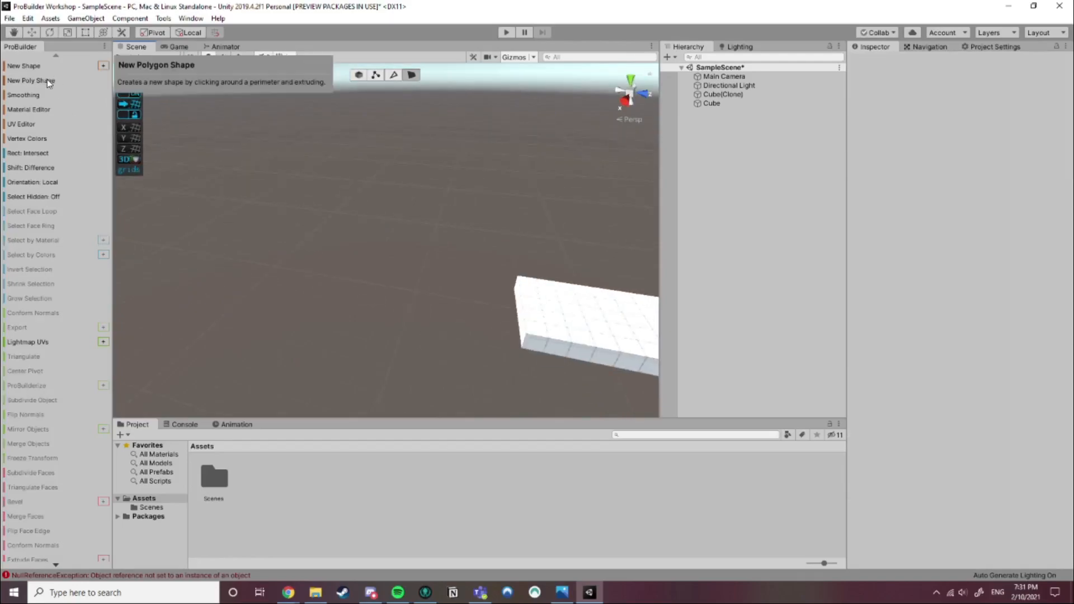
right_drag(385, 257, 408, 206)
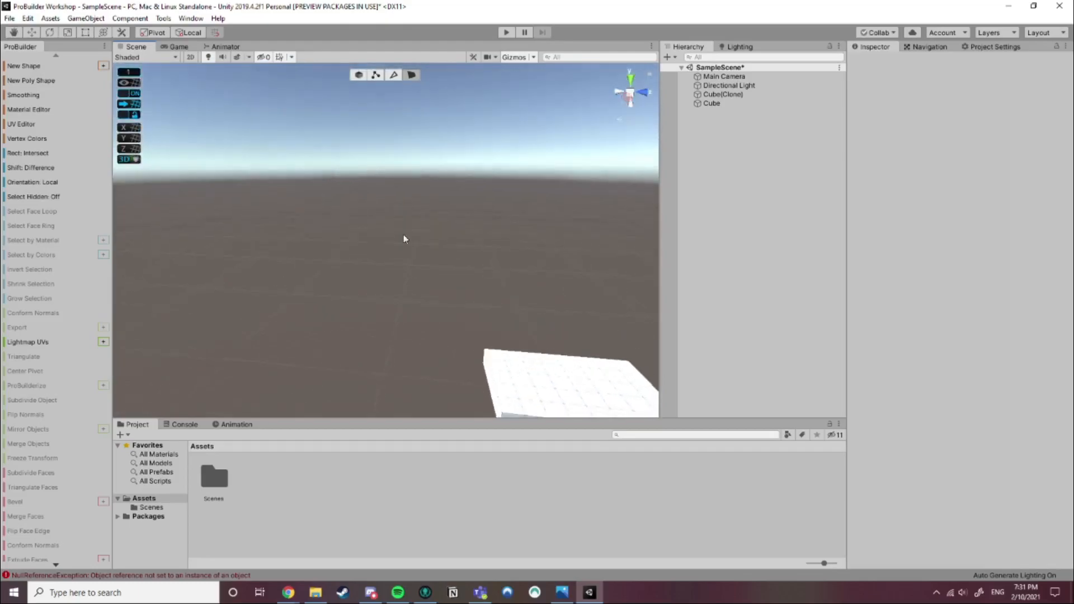
middle_drag(407, 207, 409, 159)
click(28, 80)
scroll(395, 221, down, 3)
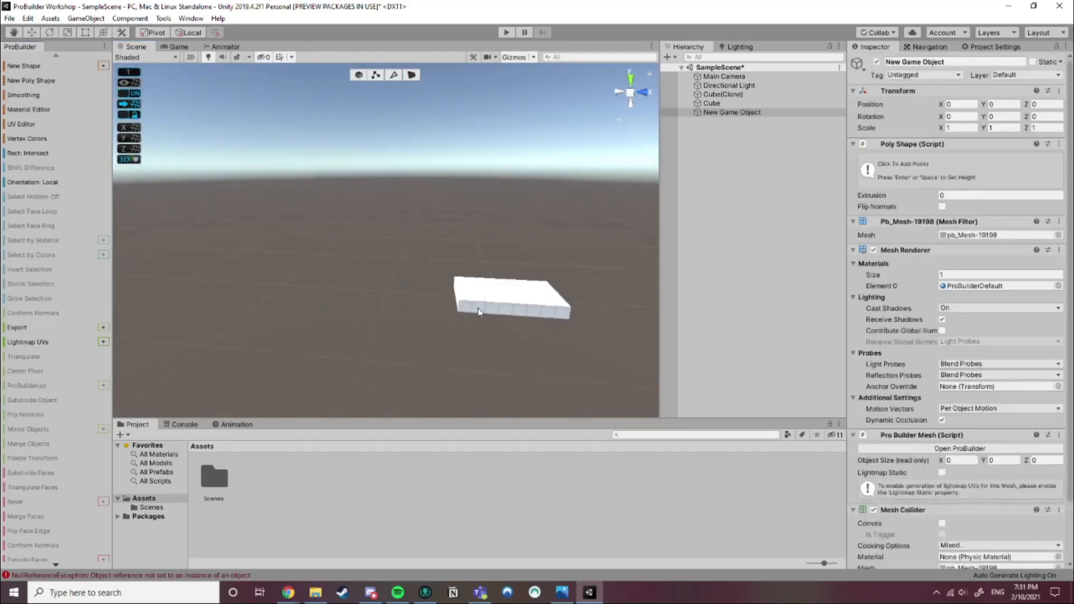
click(499, 319)
click(223, 369)
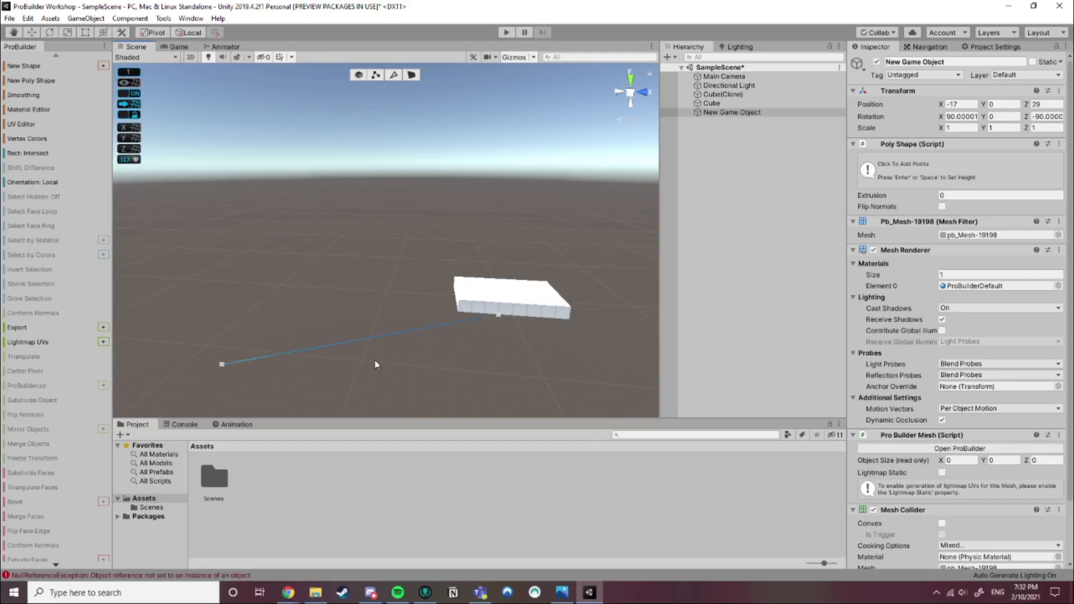
alt+drag(280, 353, 184, 196)
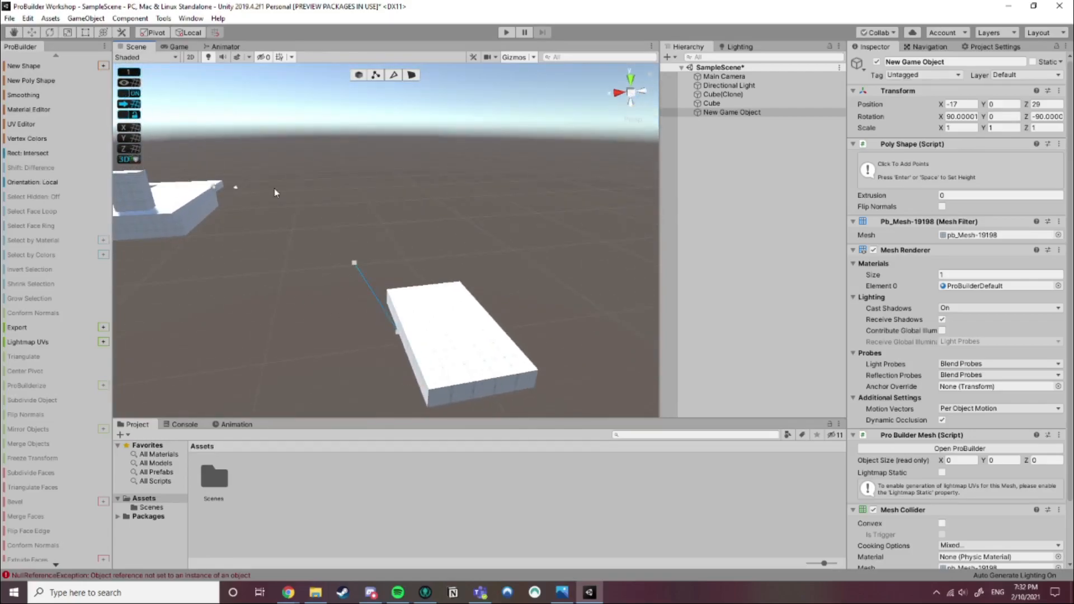
alt+drag(254, 247, 374, 237)
middle_drag(375, 238, 401, 229)
key(Escape)
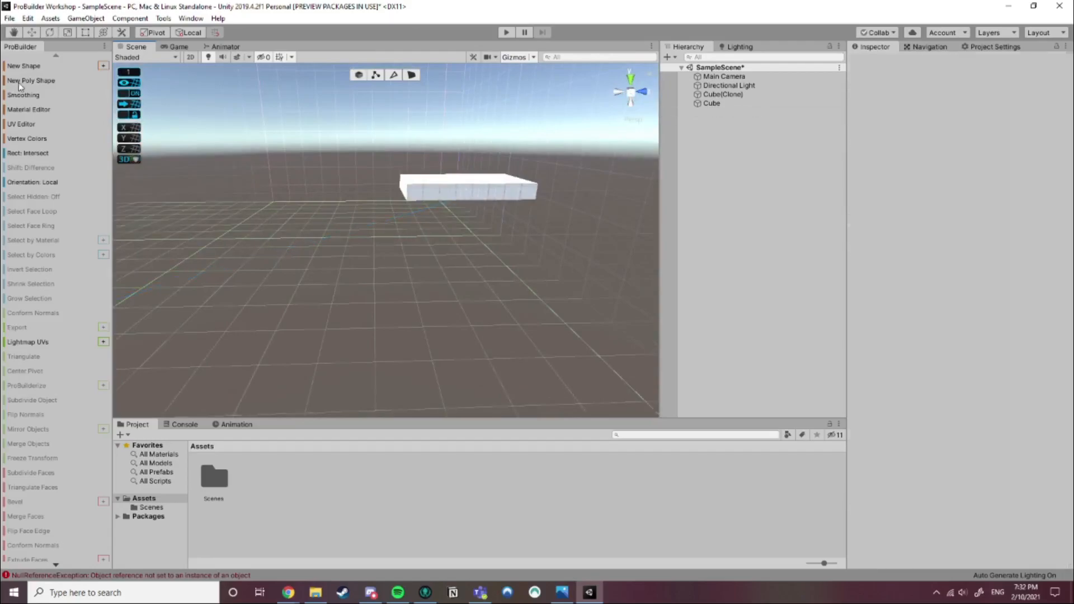
Try a triangular poly shape beside the slab with an extrusion of -9, and delete it
click(21, 81)
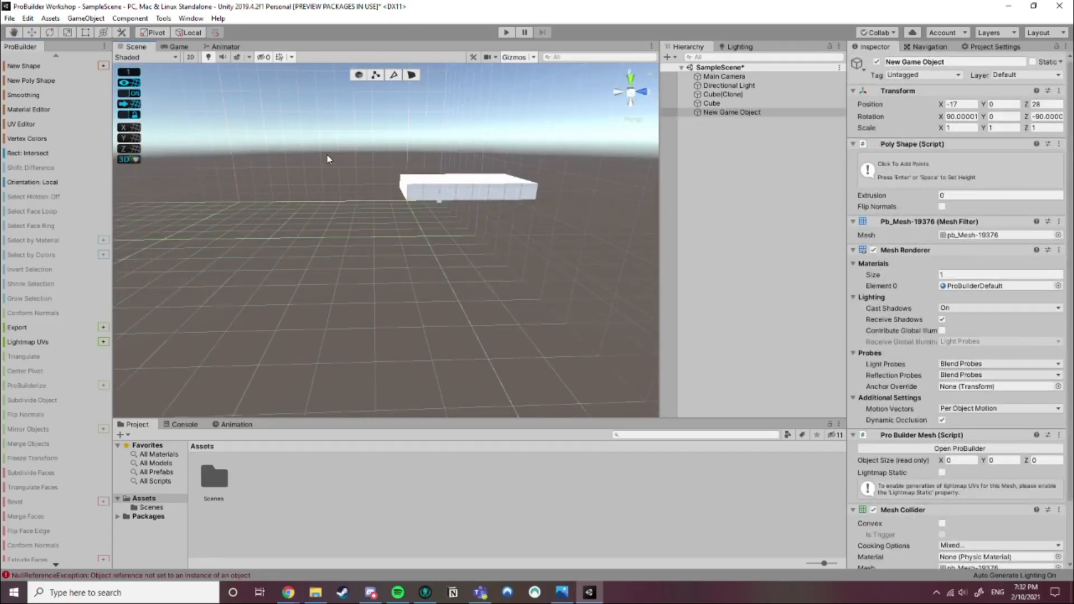
click(318, 112)
click(287, 168)
click(441, 201)
key(Return)
right_drag(459, 157, 430, 174)
middle_drag(432, 162, 362, 213)
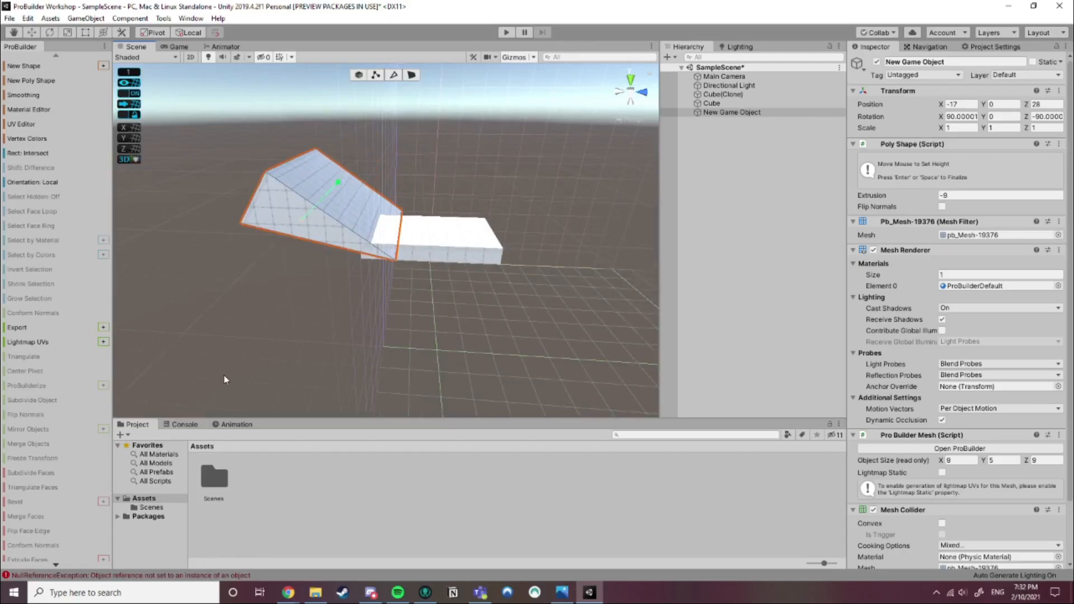
click(343, 203)
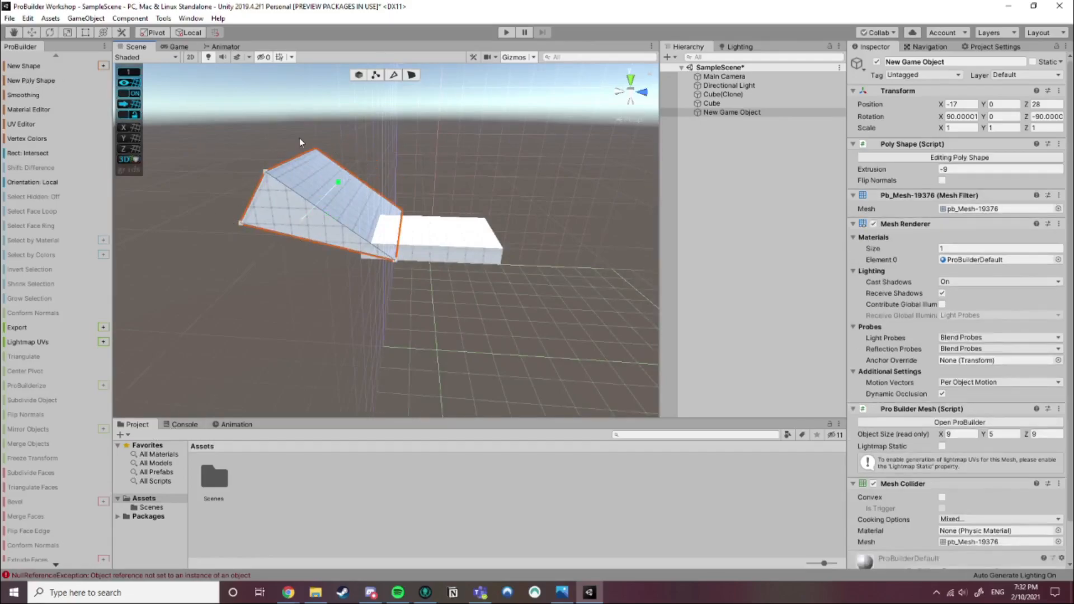
key(Delete)
Align the scene to the isometric right-side view
right_drag(296, 282, 324, 252)
middle_drag(324, 252, 351, 229)
click(636, 122)
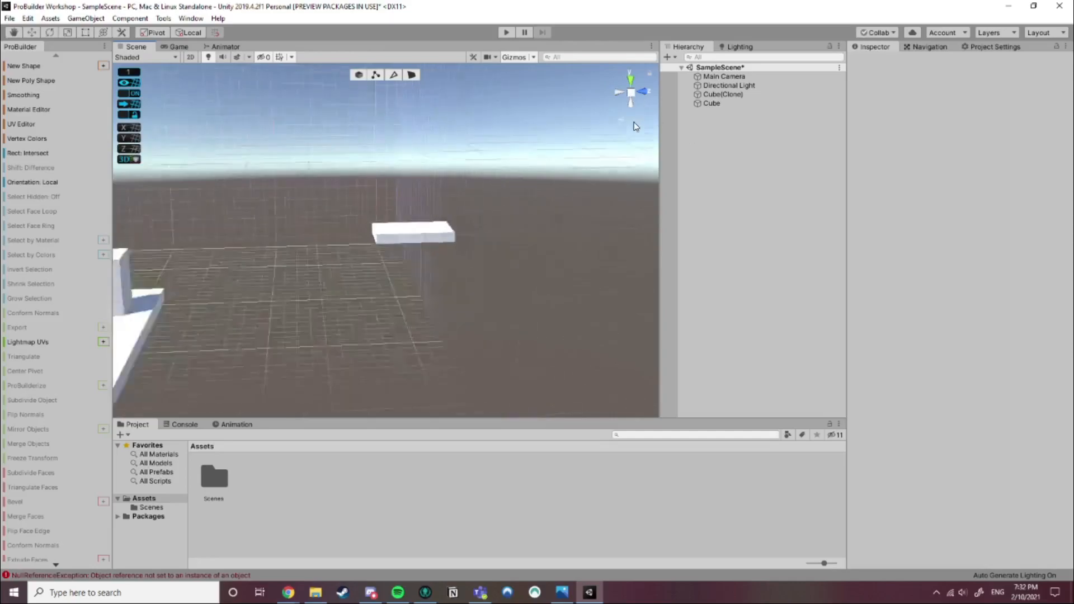
click(629, 95)
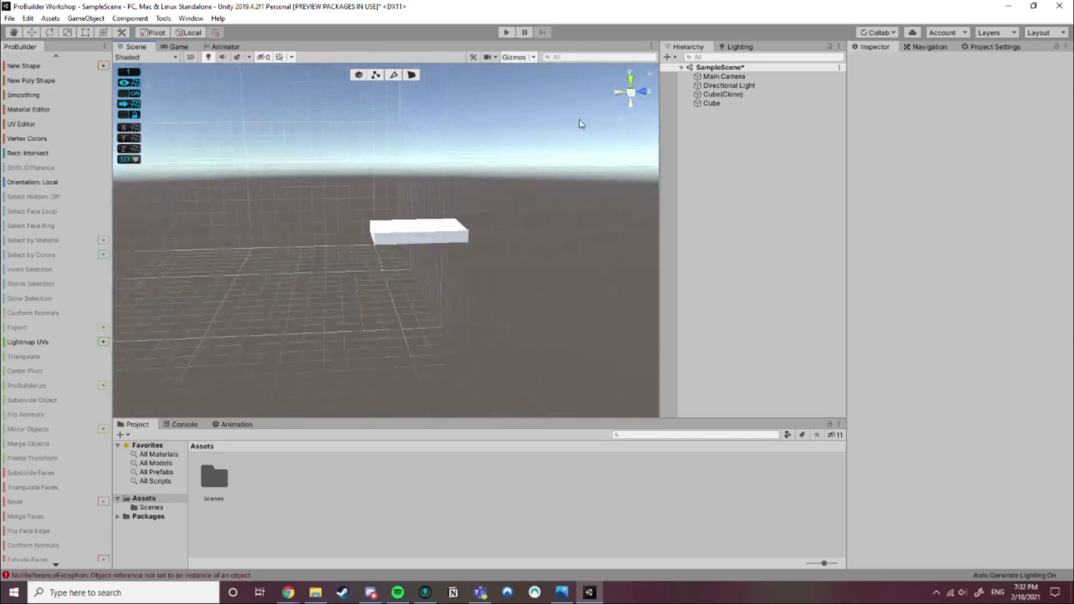
click(644, 93)
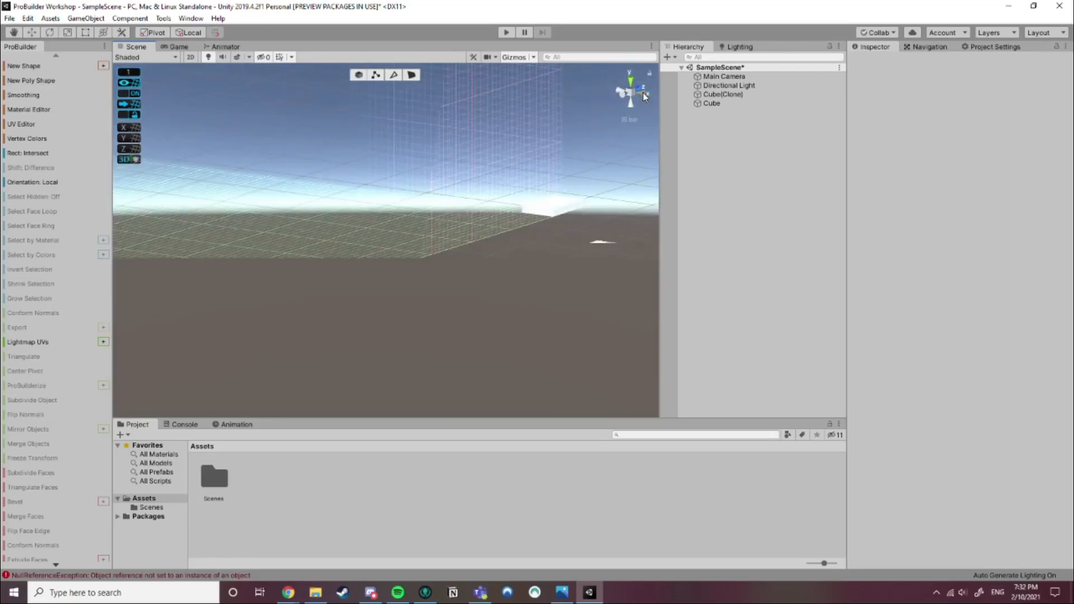
Draw a stepped, stair-like poly shape starting at the slab's base and extrude it 5 units
click(28, 80)
scroll(352, 170, down, 10)
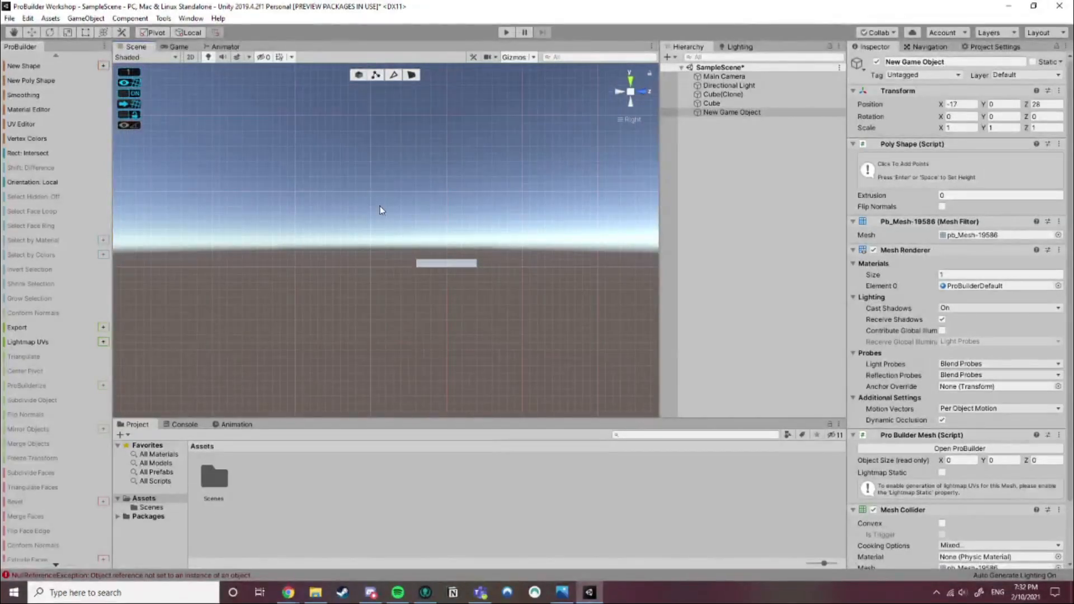
middle_drag(381, 208, 409, 226)
click(458, 287)
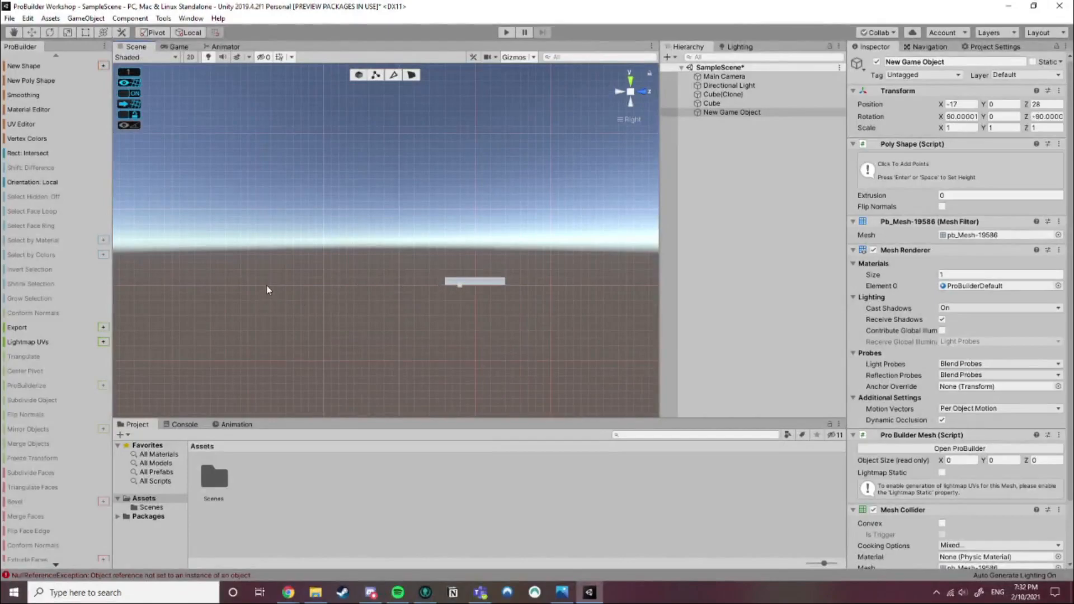
click(301, 285)
click(301, 247)
click(429, 210)
click(460, 187)
click(460, 285)
key(Return)
alt+drag(461, 285, 220, 302)
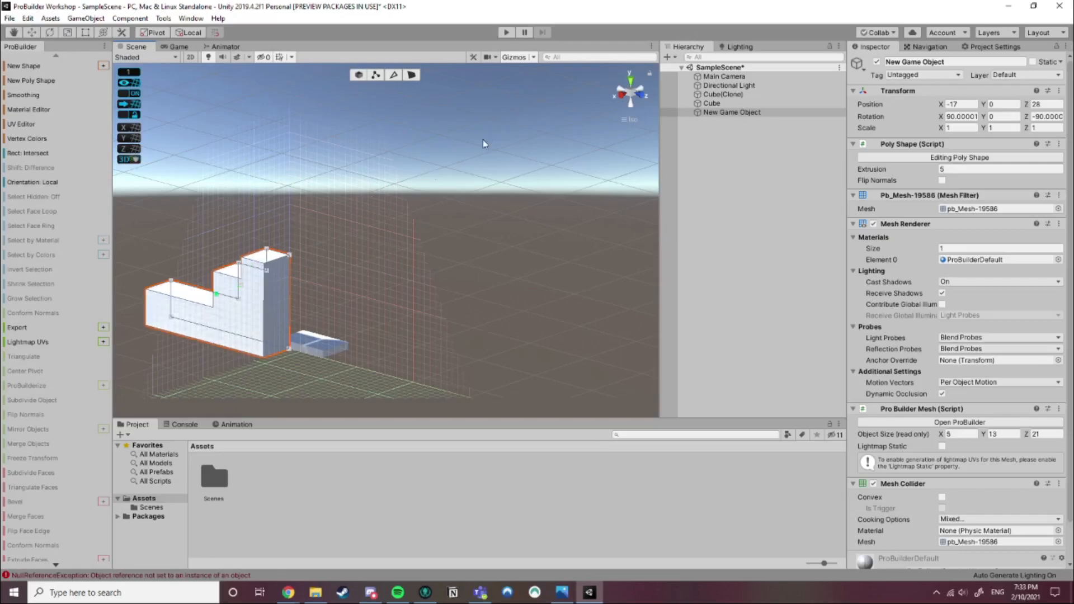
click(423, 136)
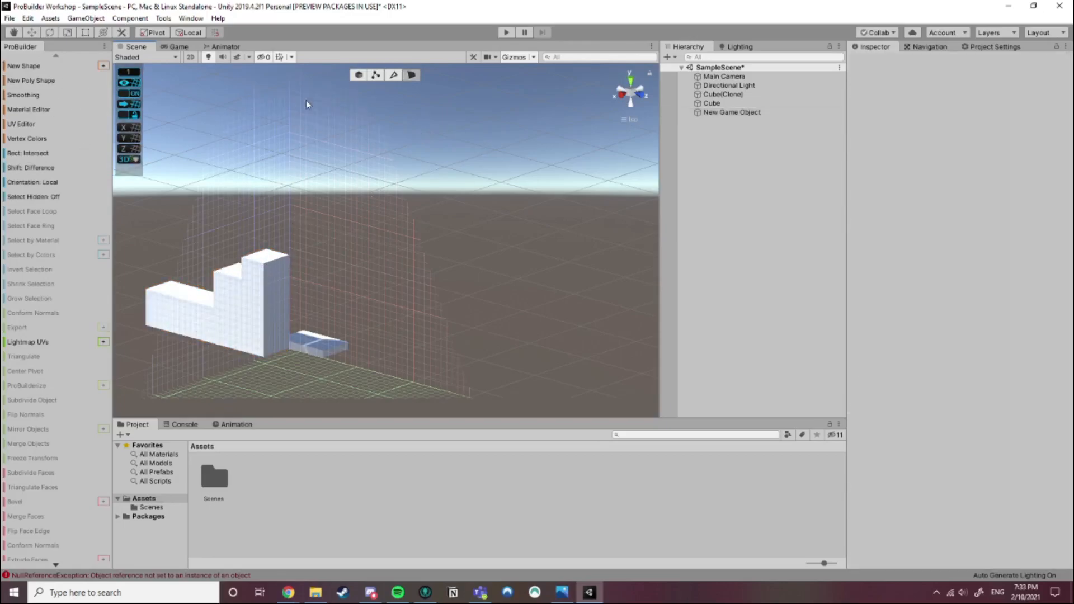
Switch the scene back to perspective and move the stepped shape along the X axis to X -27
click(358, 75)
click(251, 320)
mouse_move(251, 320)
alt+mouse_down()
mouse_move(312, 250)
mouse_move(256, 337)
alt+mouse_up()
right_drag(255, 336, 311, 287)
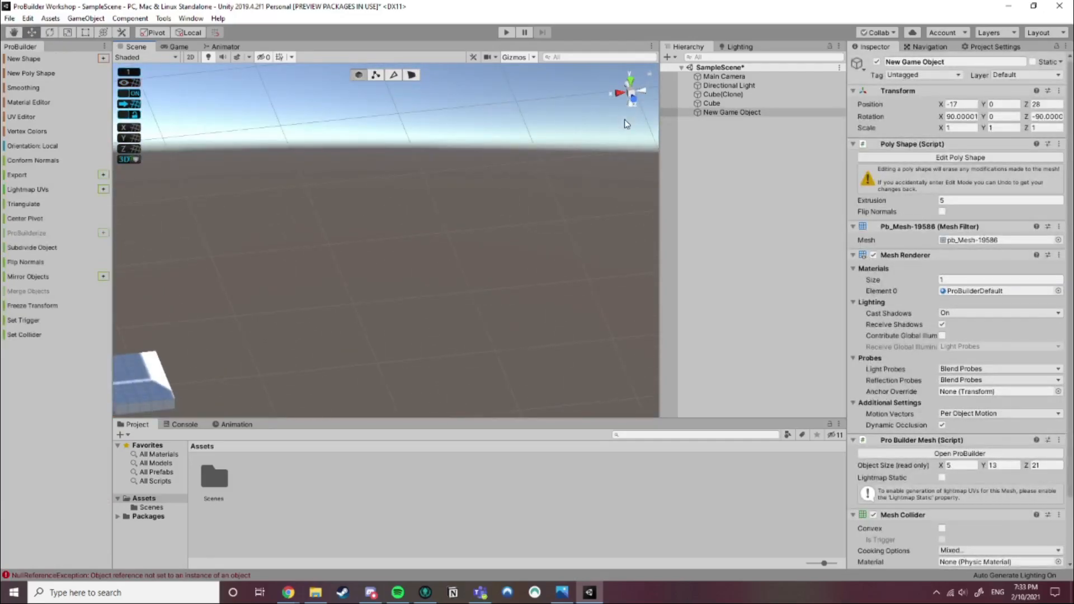
click(626, 118)
middle_drag(268, 271, 479, 207)
drag(288, 332, 448, 283)
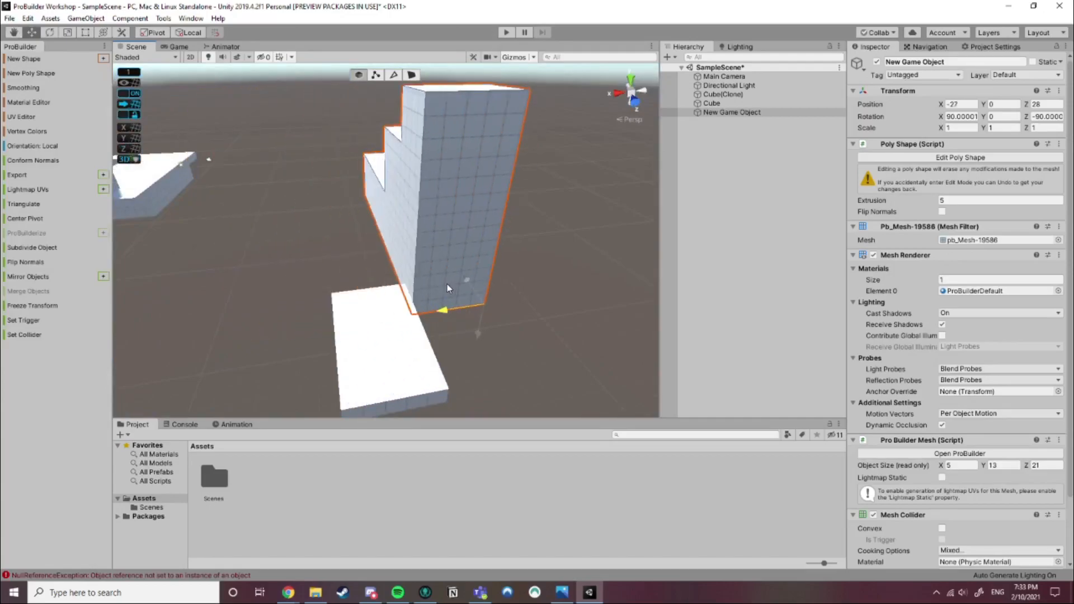
scroll(418, 351, up, 3)
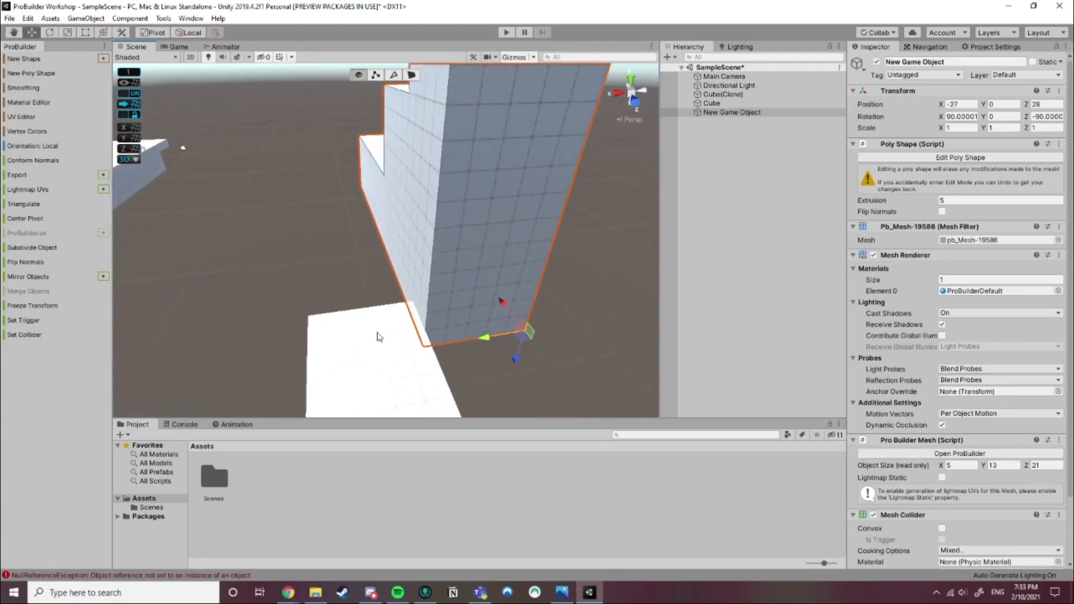
right_drag(377, 335, 448, 322)
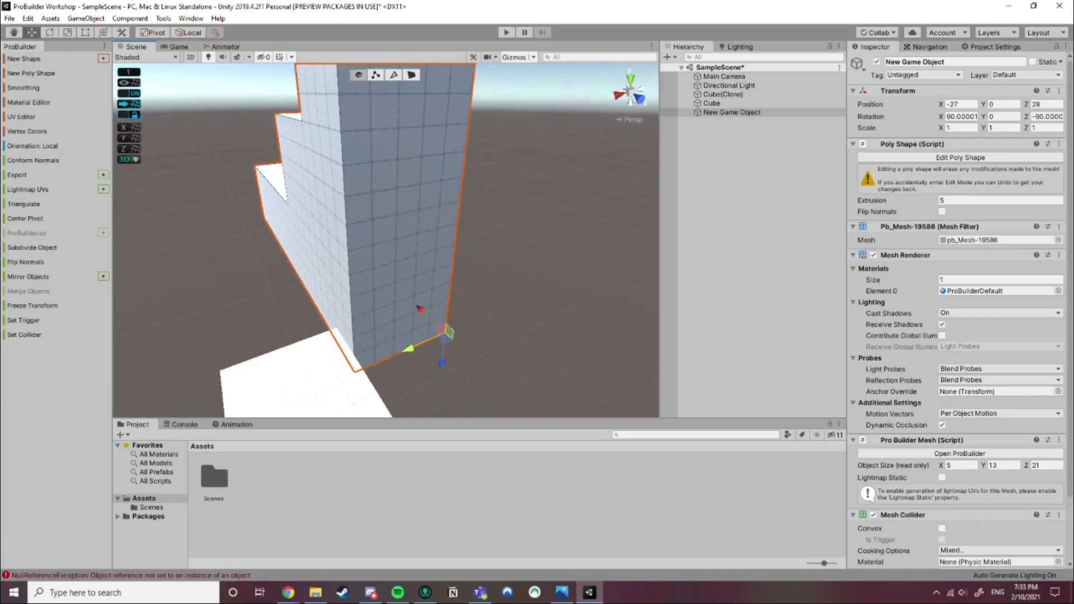
Move the stepped shape to Y 4 and Z 26
key(alt+Tab)
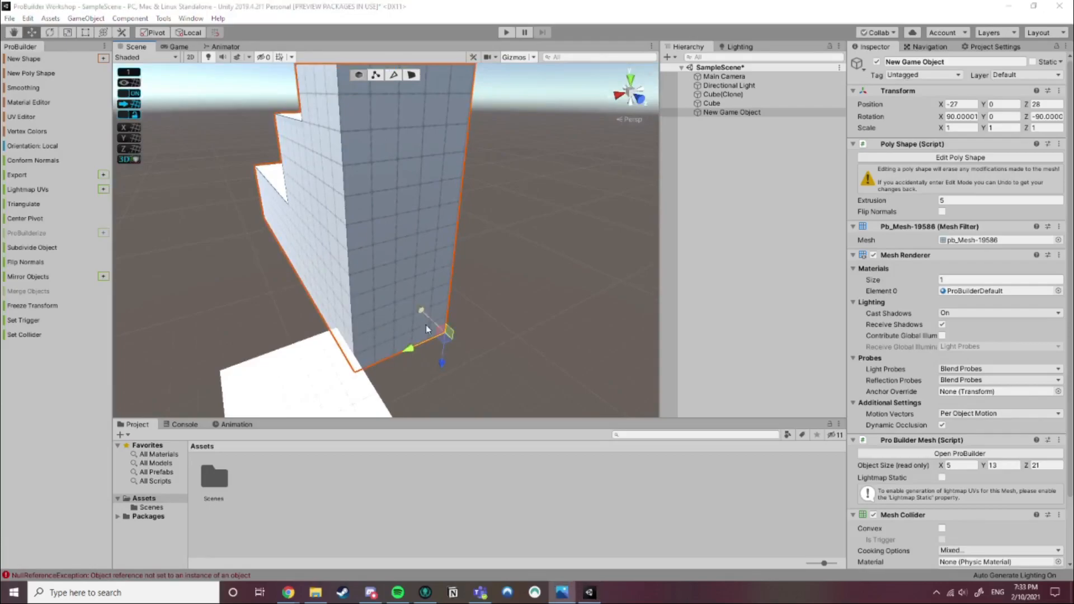
drag(442, 361, 449, 289)
alt+drag(451, 334, 532, 352)
drag(413, 255, 371, 235)
right_drag(374, 288, 449, 237)
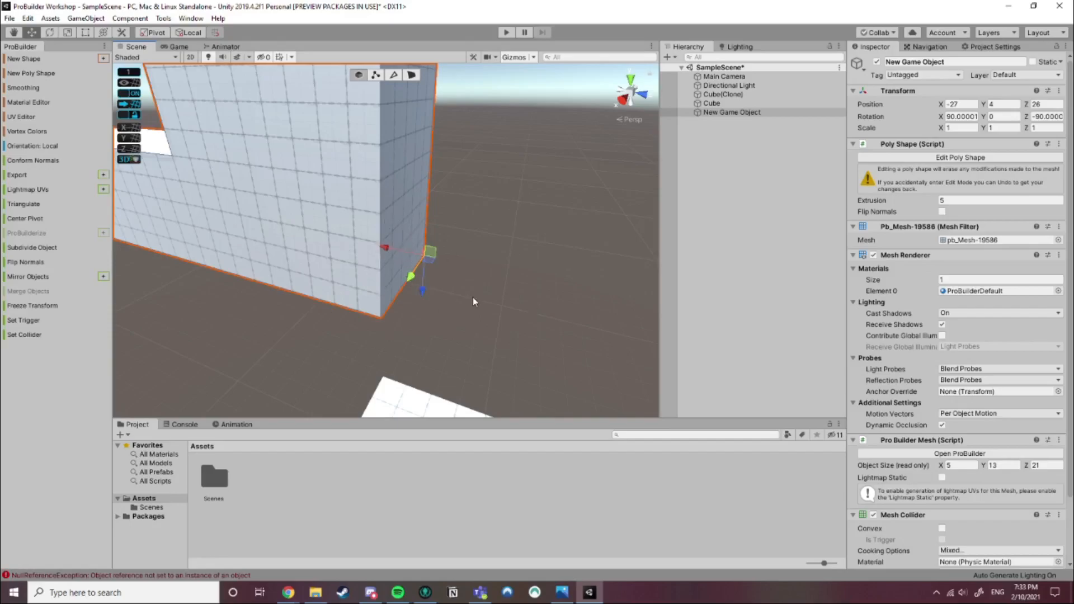
middle_drag(489, 384, 456, 360)
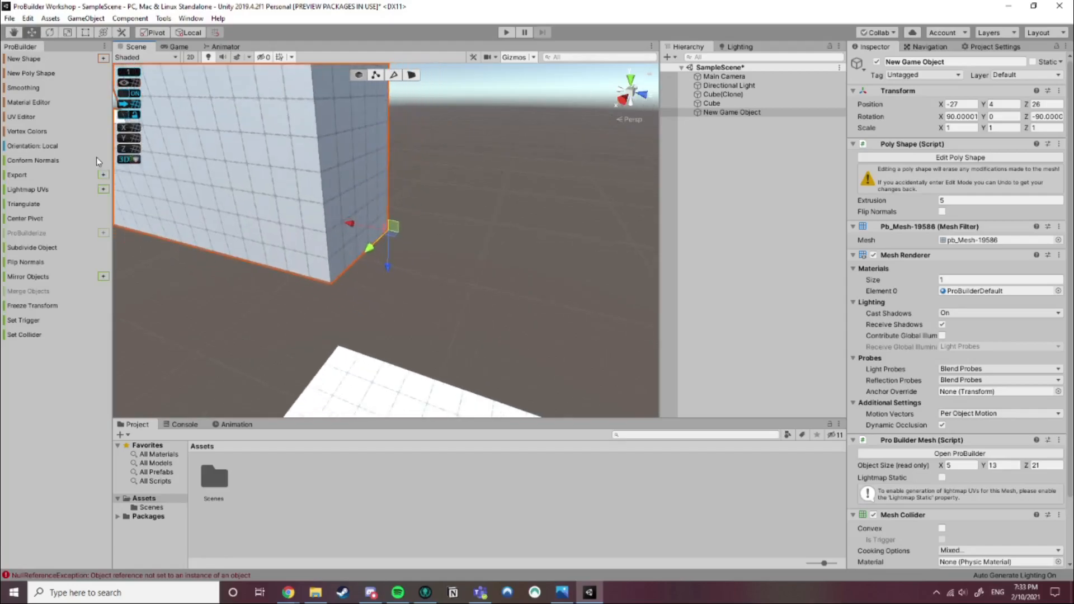
Try a triangular poly shape near the slab with an extrusion of -1, and raise it until it sits just under the slab
right_drag(363, 212, 370, 342)
click(44, 77)
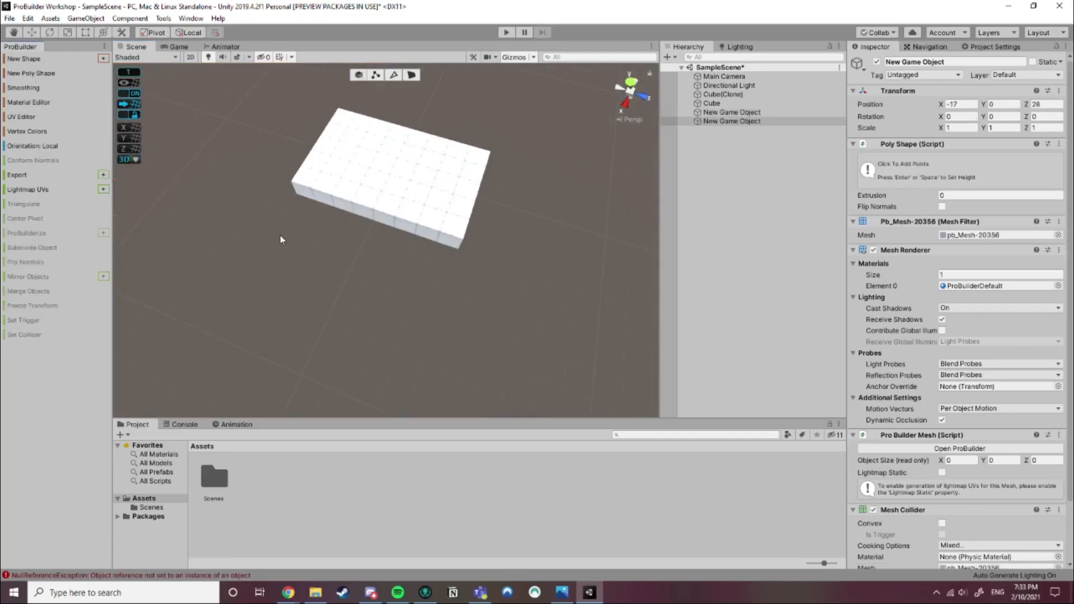
click(439, 273)
click(384, 354)
click(301, 256)
click(368, 233)
right_drag(388, 288, 434, 200)
click(360, 75)
key(f)
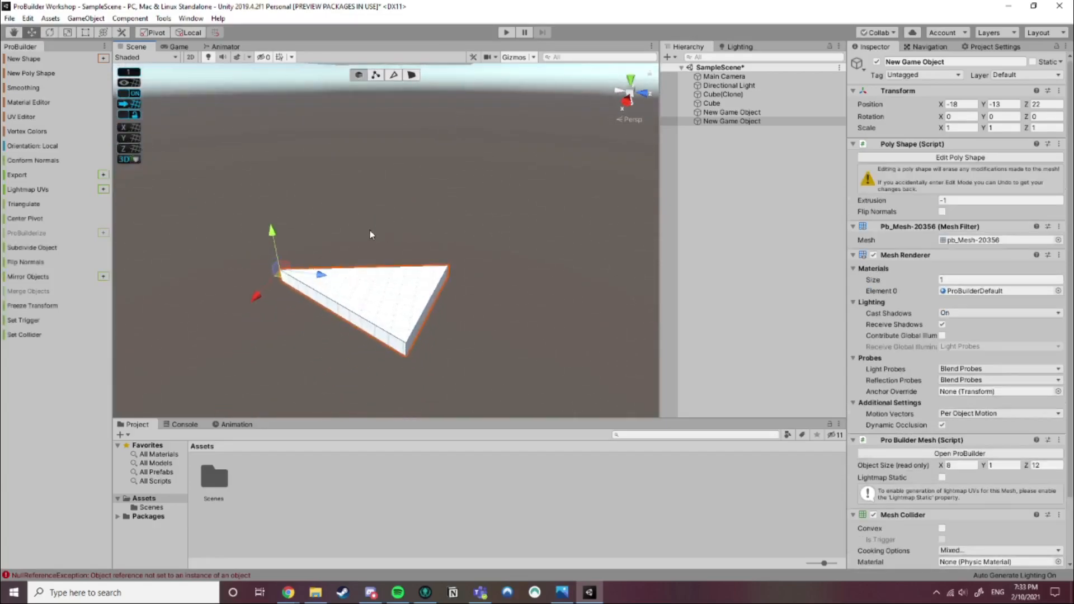
drag(277, 234, 335, 113)
middle_drag(334, 113, 385, 287)
Try setting the stepped shape's X and Z rotation to 0
click(348, 183)
alt+drag(361, 152, 330, 261)
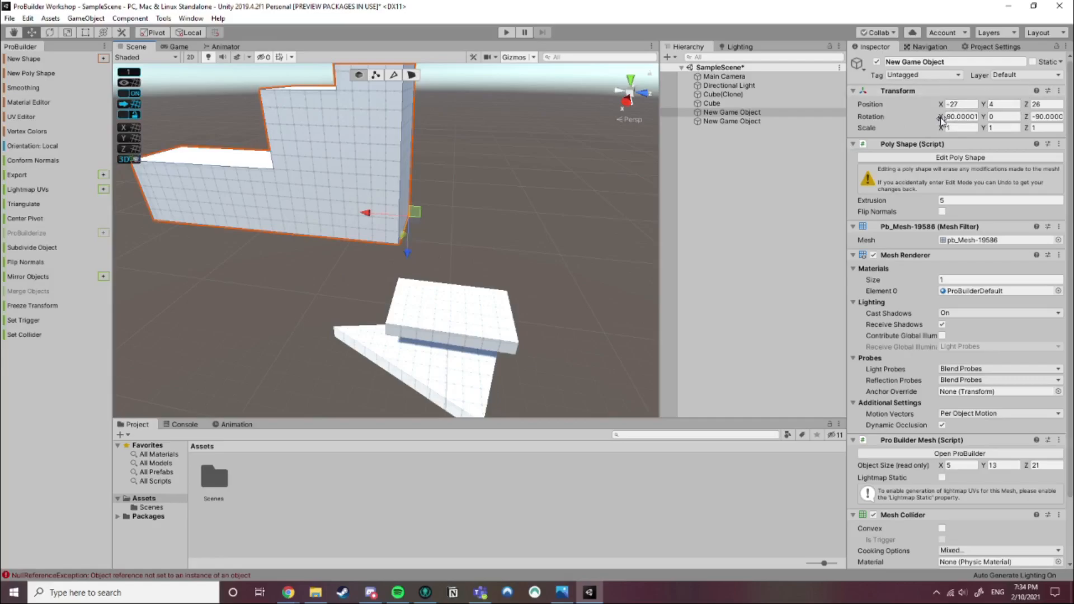
click(973, 118)
text(0)
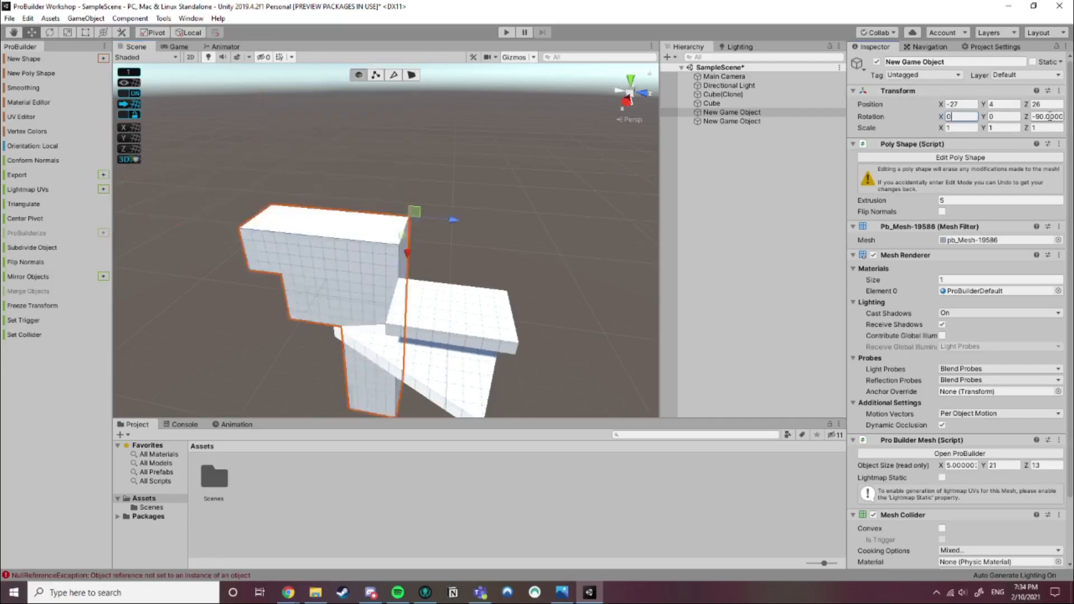
click(1048, 118)
text(0)
middle_drag(324, 315, 385, 289)
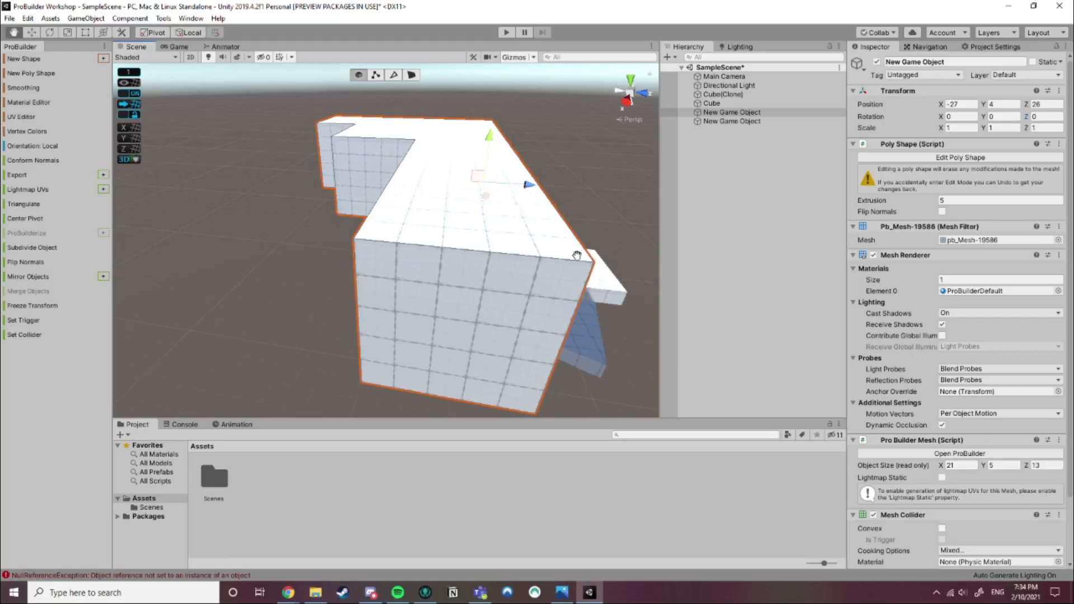
middle_drag(585, 256, 548, 262)
Undo the stepped shape's rotation changes and the triangular poly shape
key(ctrl+z)
key(ctrl+z)
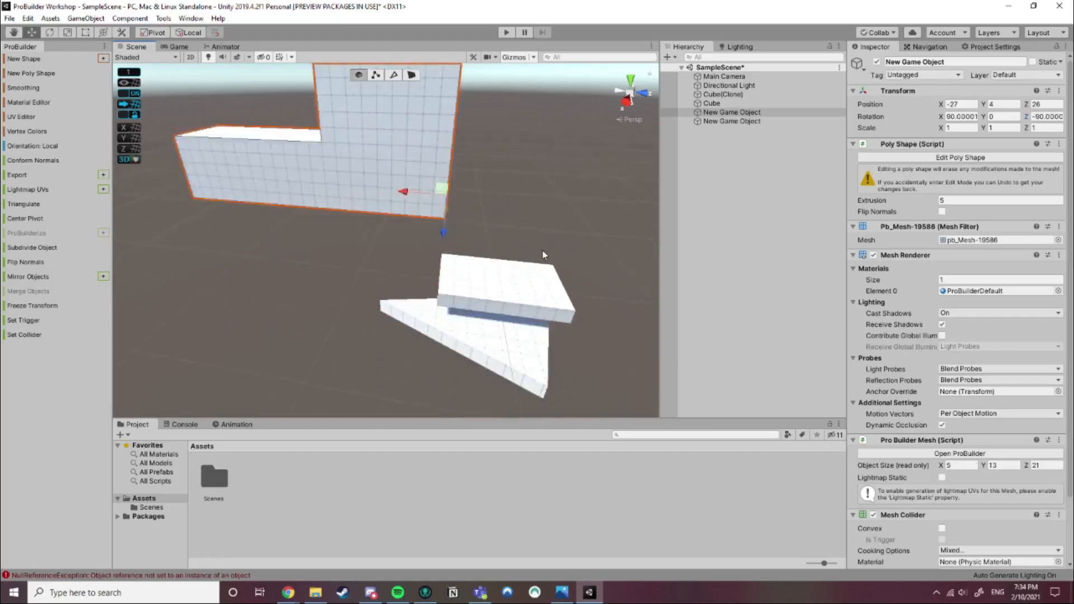
key(ctrl+z)
key(ctrl+z)
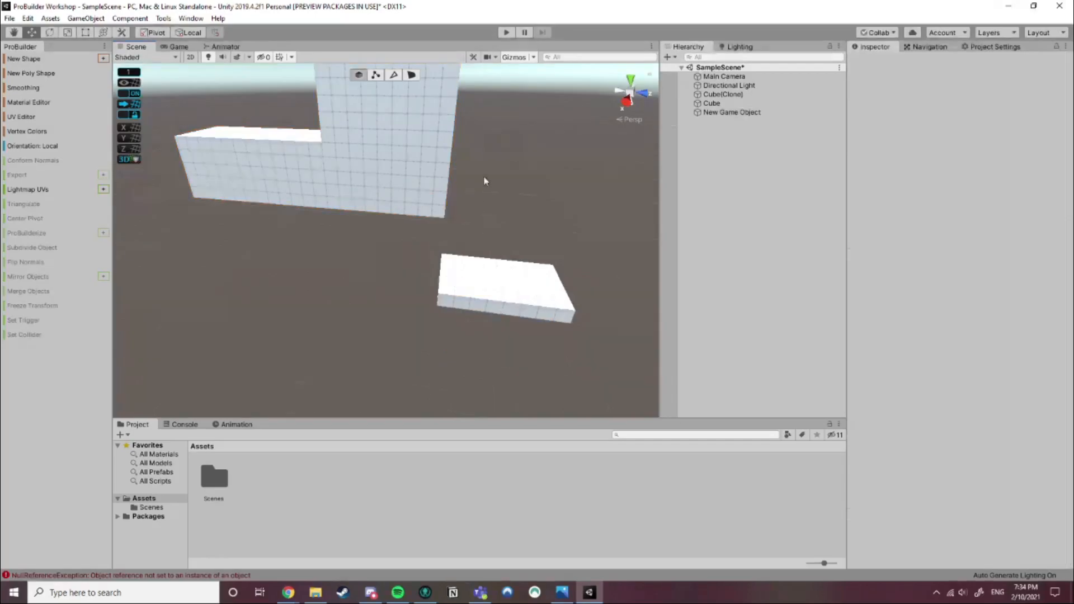
Connect the two vertical edges of the stepped shape's tall end face and lower the new edge to about one unit above the base
click(427, 197)
scroll(459, 221, up, 3)
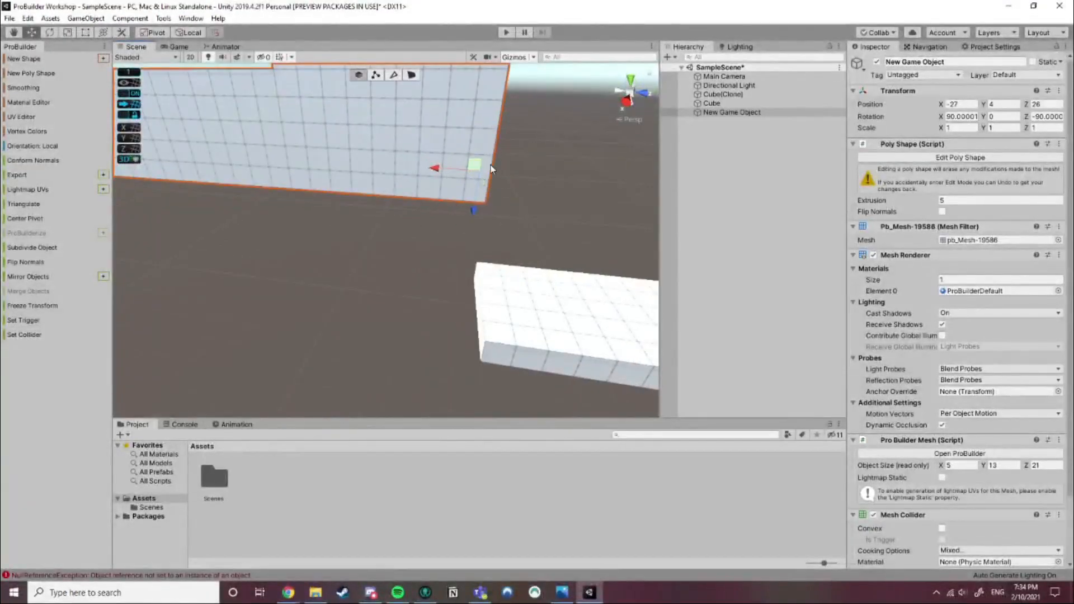
scroll(490, 180, up, 5)
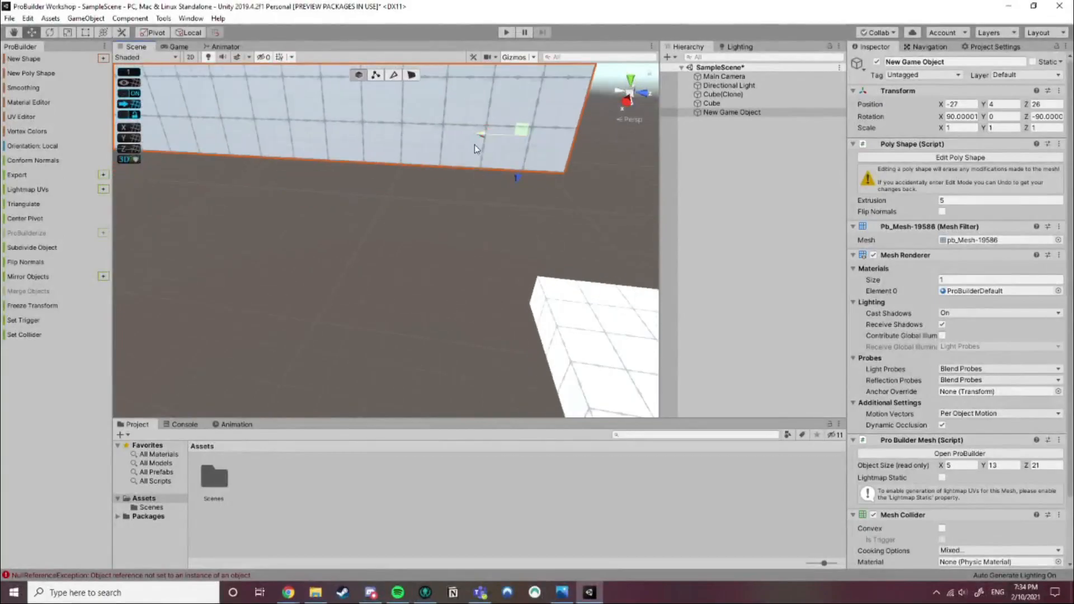
scroll(475, 144, down, 7)
right_drag(479, 136, 476, 91)
right_drag(506, 129, 344, 239)
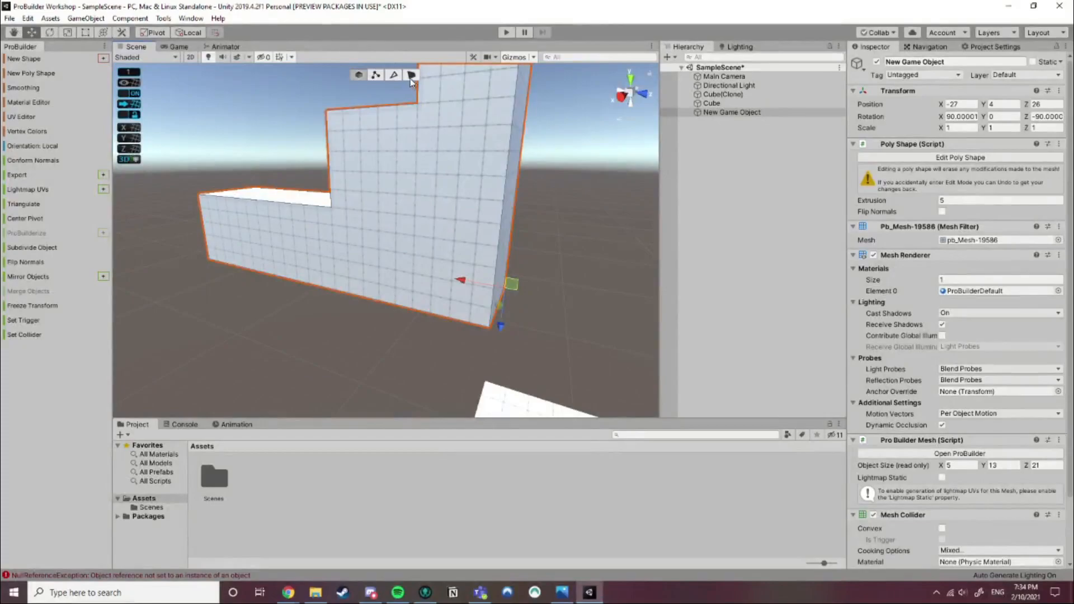
click(393, 76)
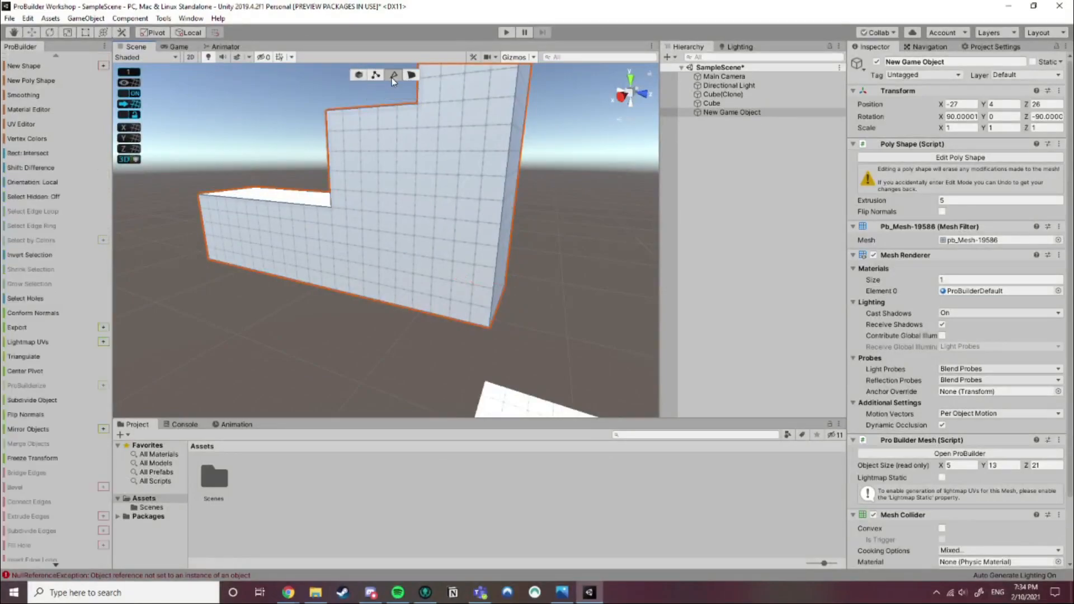
right_drag(531, 258, 498, 262)
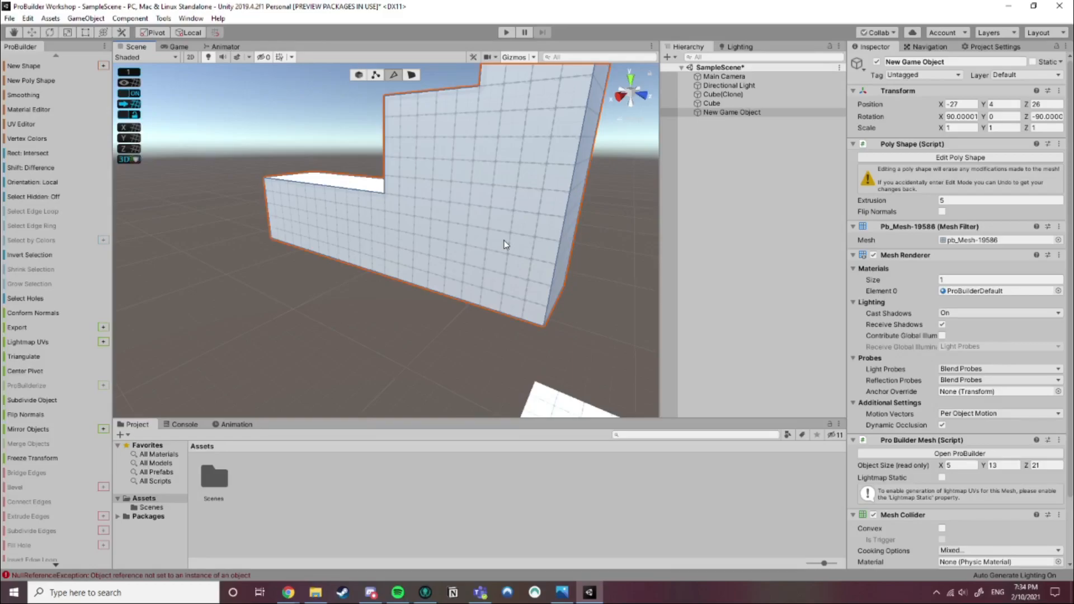
key(f)
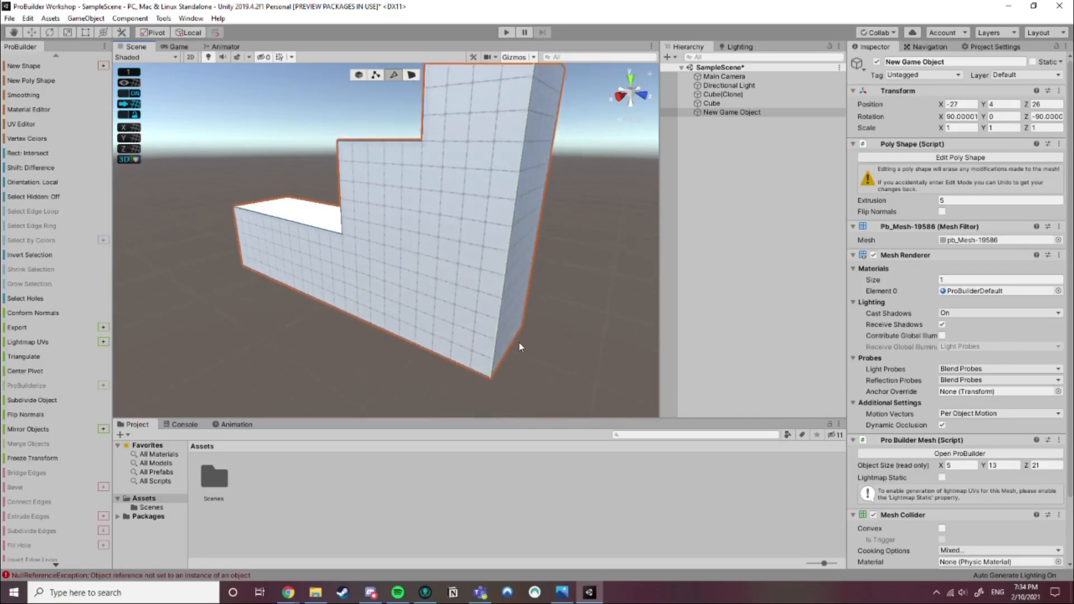
click(490, 356)
right_drag(488, 356, 413, 328)
key(d)
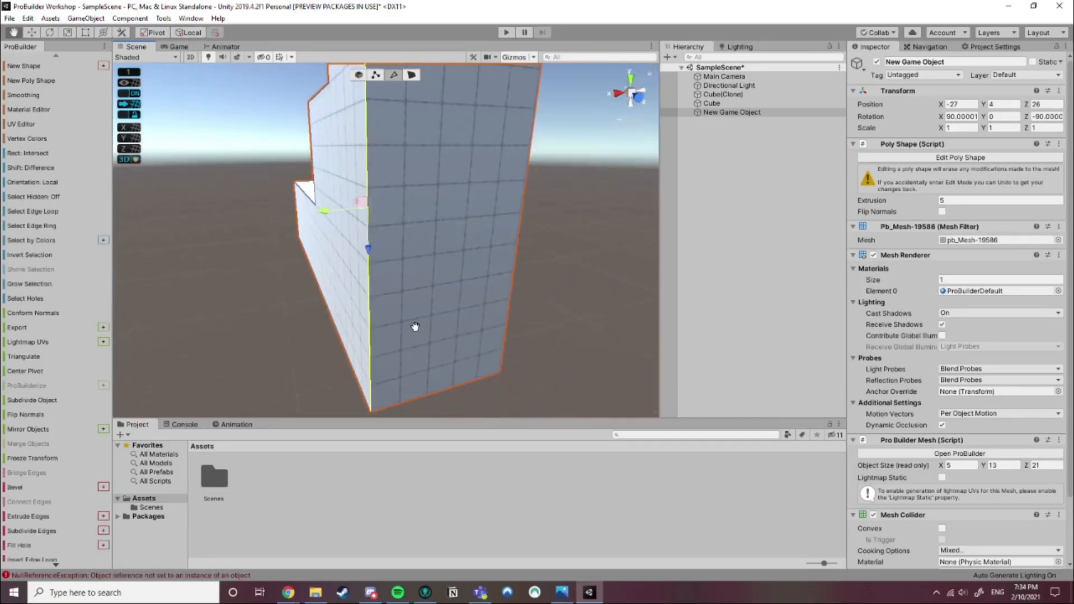
shift+click(512, 268)
click(35, 502)
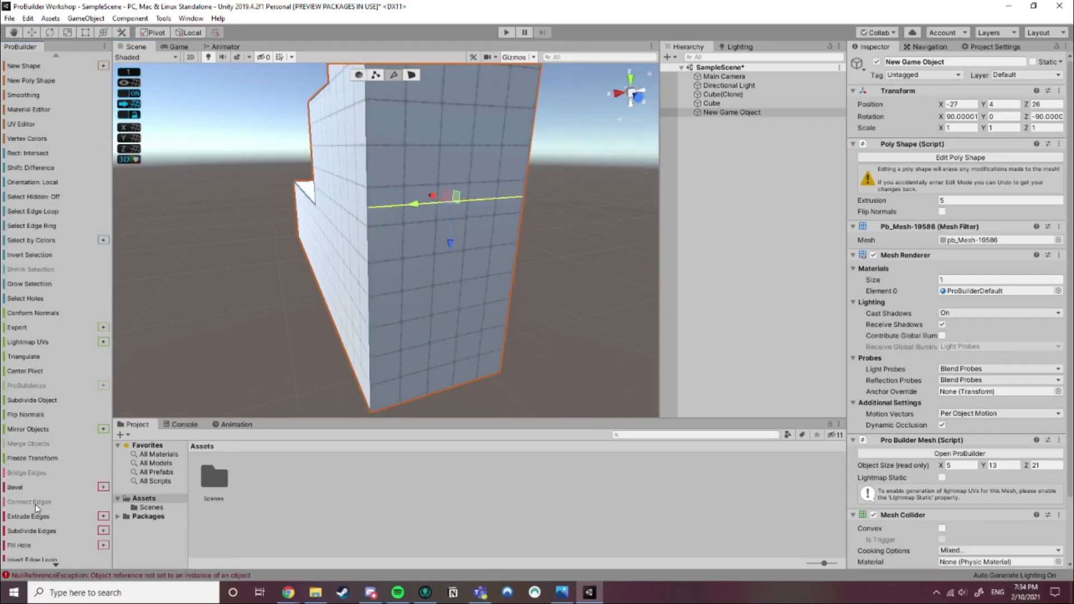
drag(451, 239, 442, 423)
Connect the lowered edge with the end face's bottom edge and shift the new vertical edge to about one unit from the stepped side
right_drag(347, 297, 371, 319)
middle_drag(372, 319, 423, 226)
shift+click(421, 227)
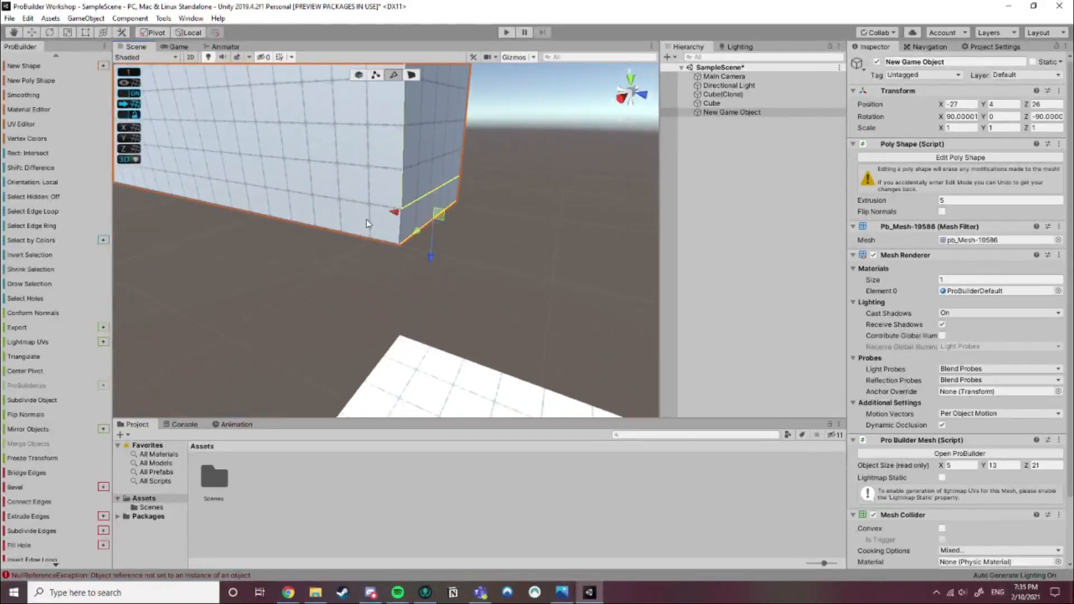
click(38, 505)
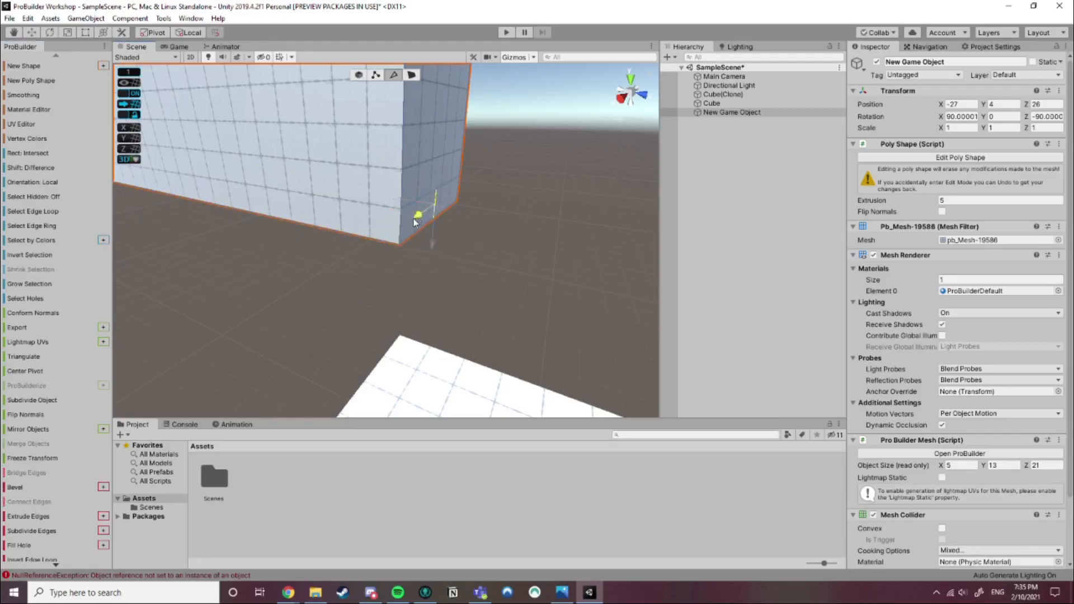
Extrude the small lower corner face of the tall end outward by about 4 units
key(h)
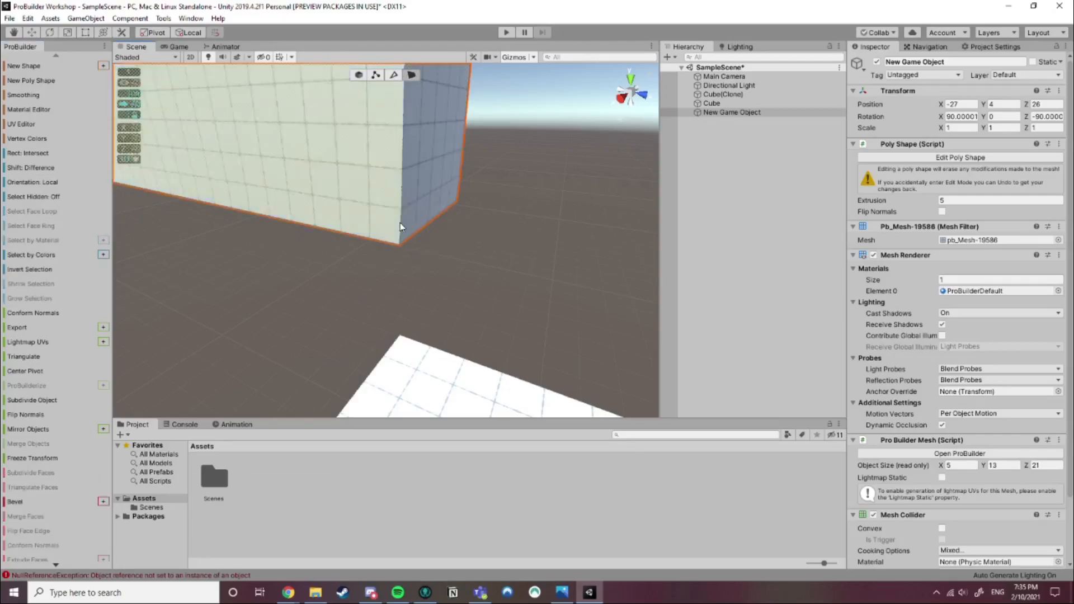
click(412, 214)
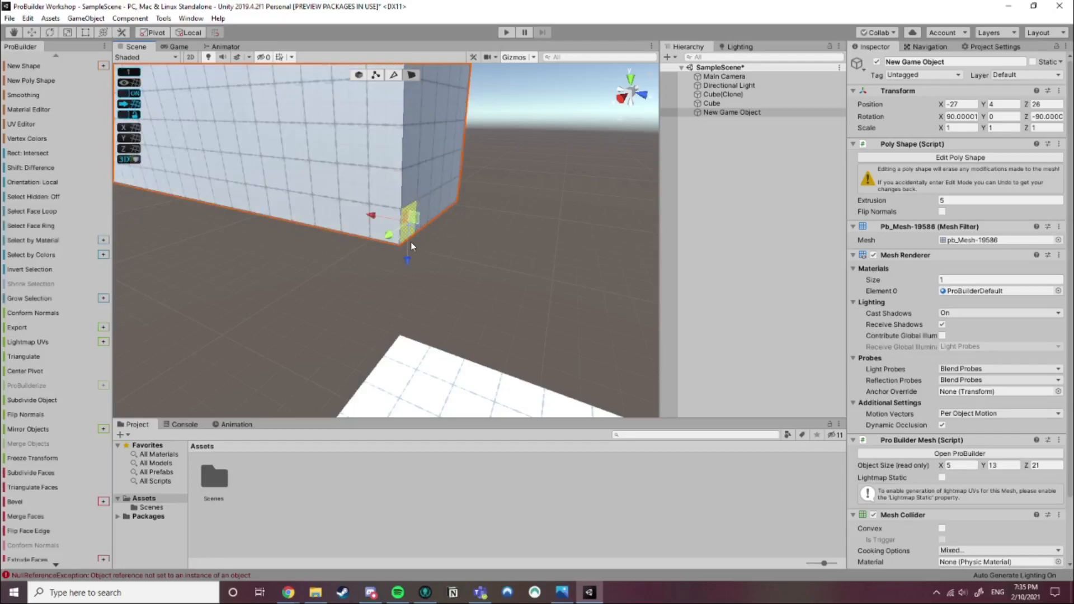
shift+drag(371, 215, 505, 241)
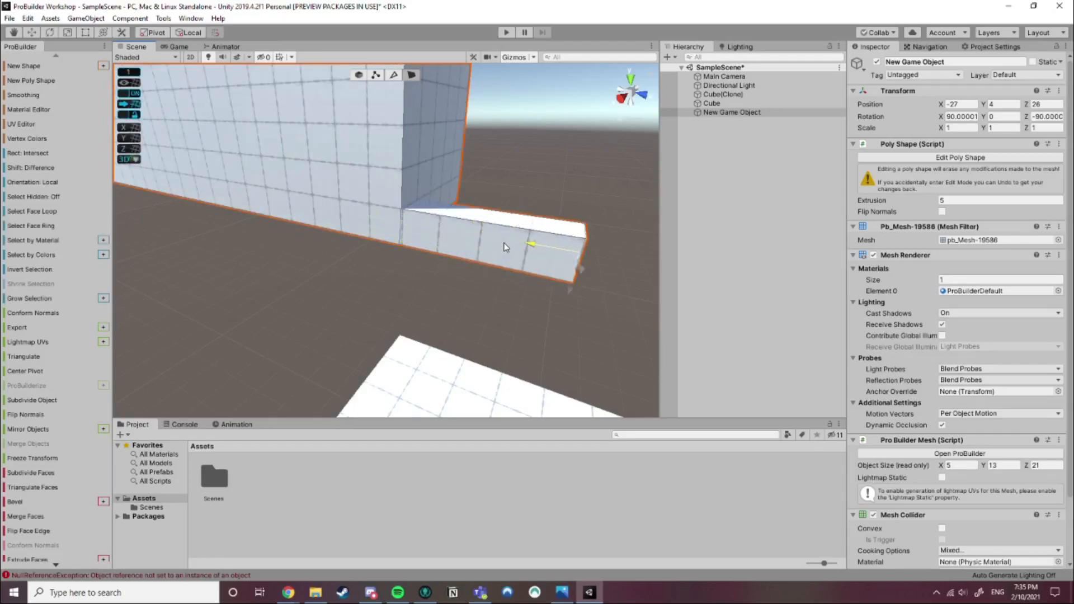
Connect the two long edges of the underside and move the new edge to about one unit from the tall end
alt+drag(394, 278, 436, 129)
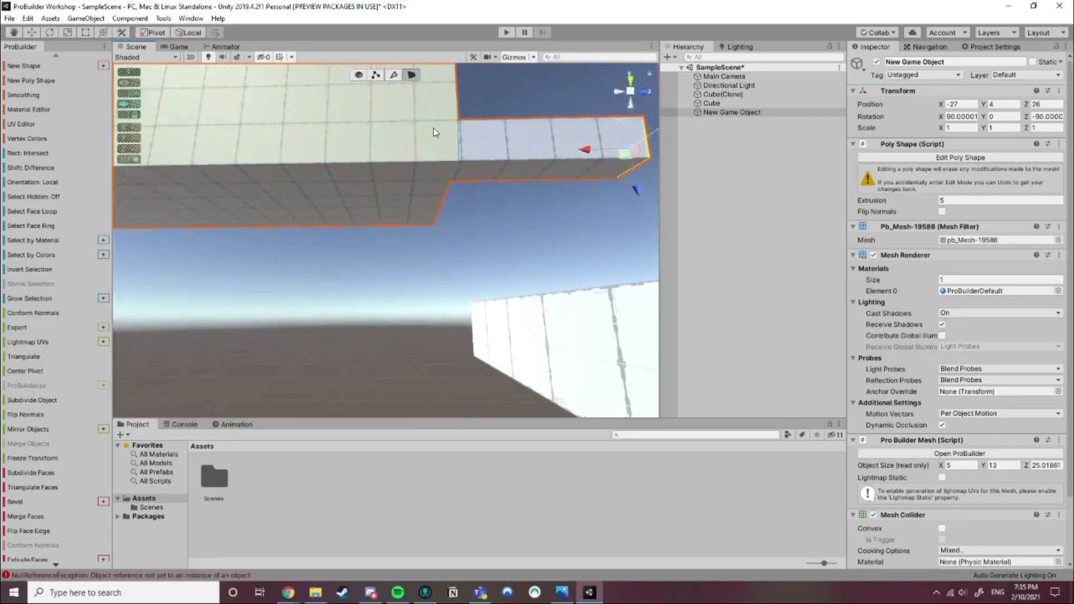
click(393, 75)
click(412, 225)
shift+click(308, 164)
click(43, 502)
alt+drag(210, 271, 159, 203)
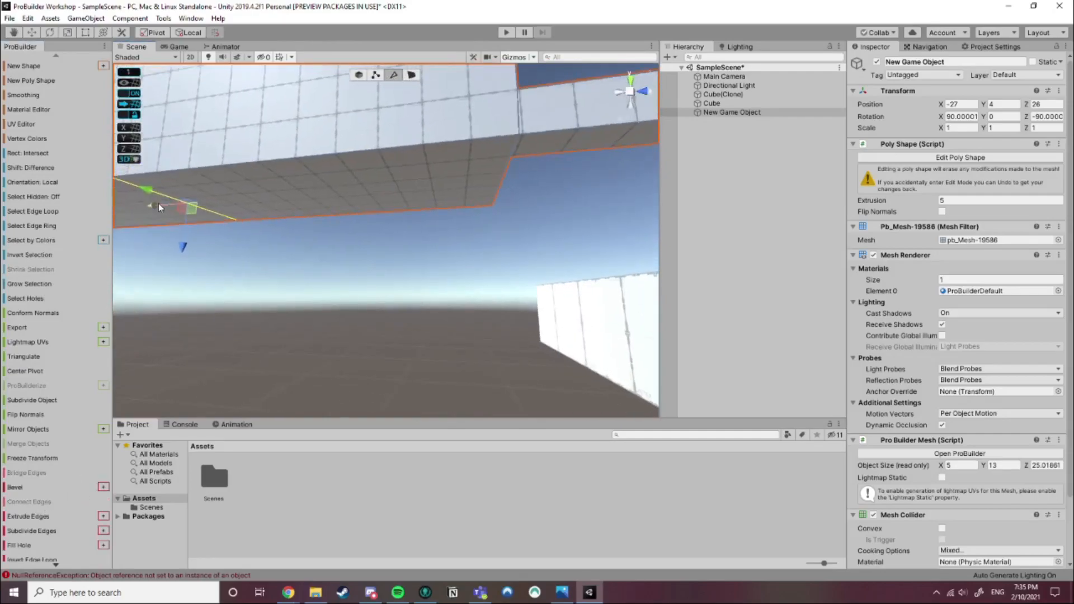
Connect the new underside edge with the tall end's bottom edge
click(412, 74)
click(506, 168)
key(k)
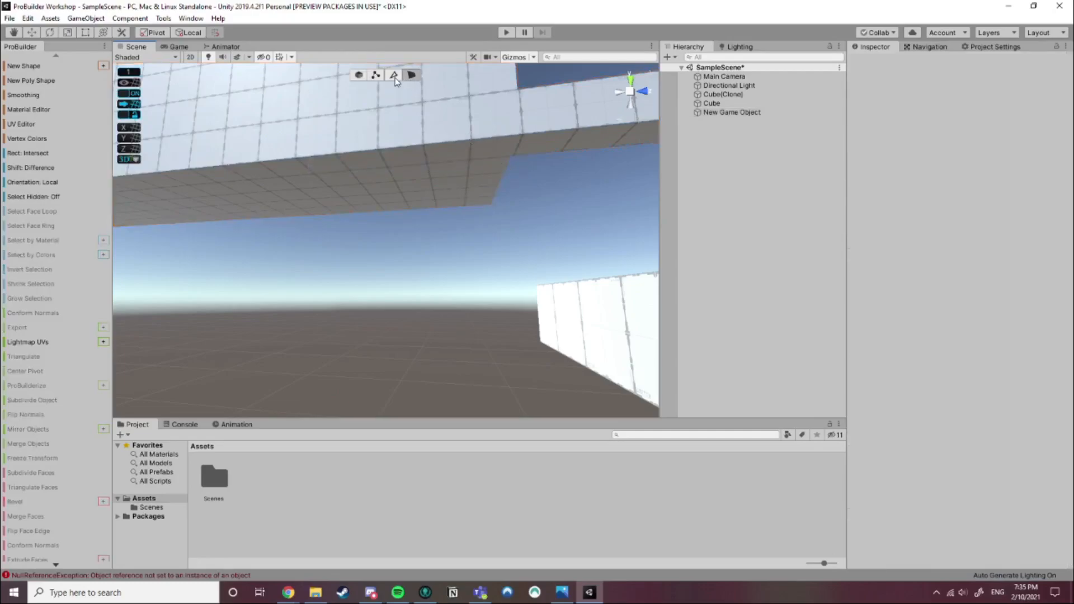
click(502, 168)
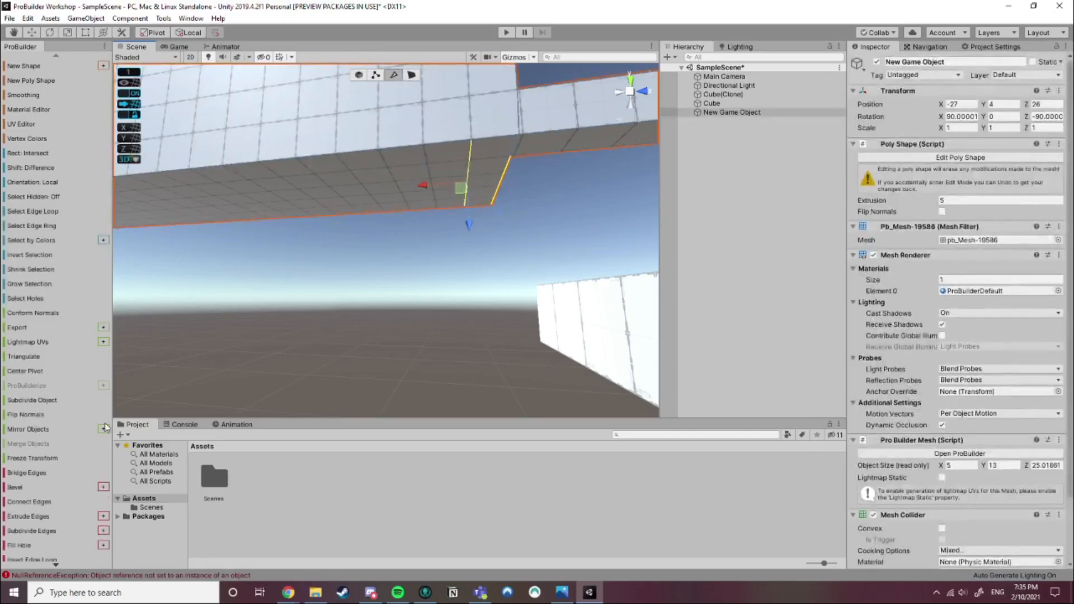
click(29, 515)
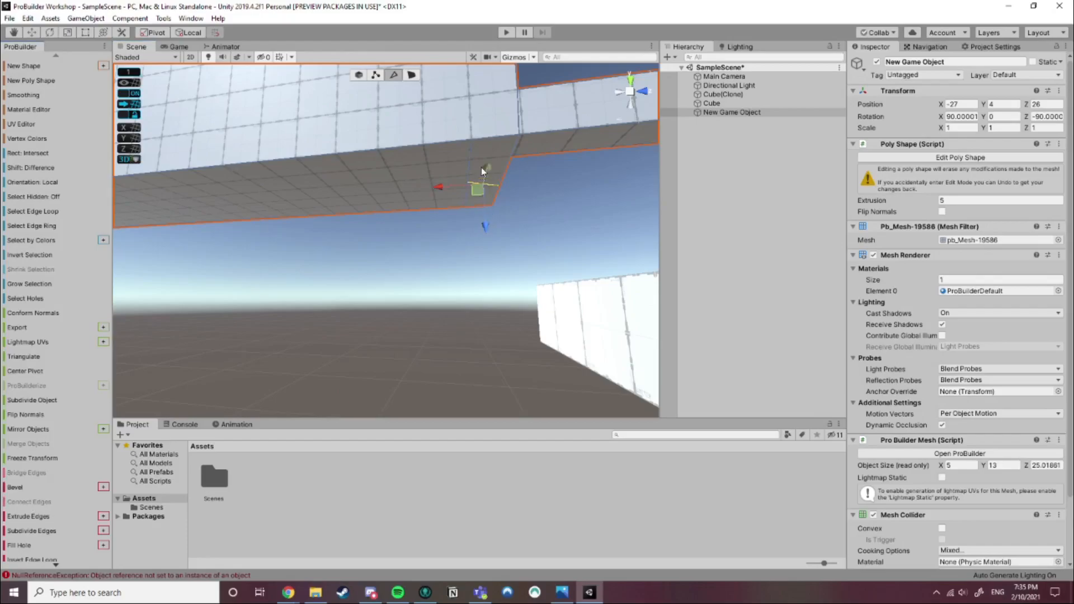
Align the connecting underside edge and its vertices with the inner corner of the extruded bar
scroll(504, 185, up, 3)
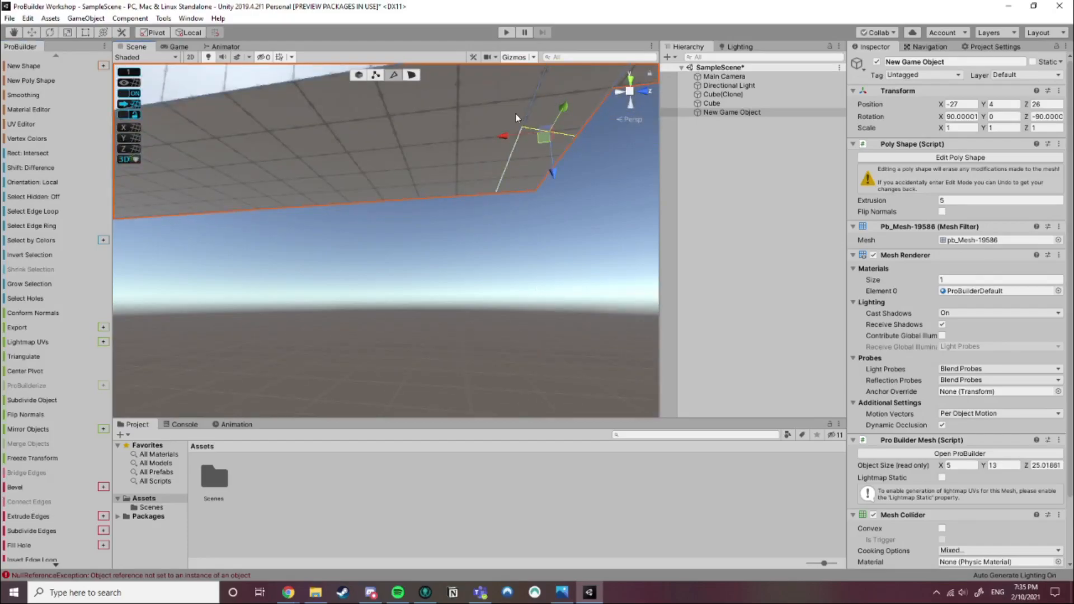
middle_drag(569, 165, 533, 222)
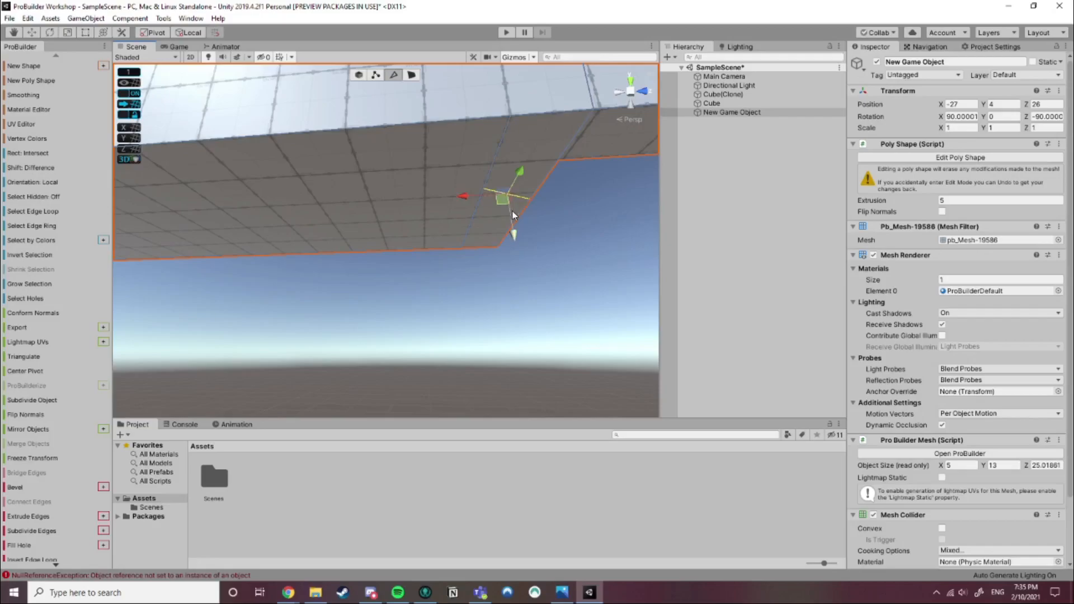
click(375, 75)
middle_drag(526, 193, 525, 186)
click(524, 185)
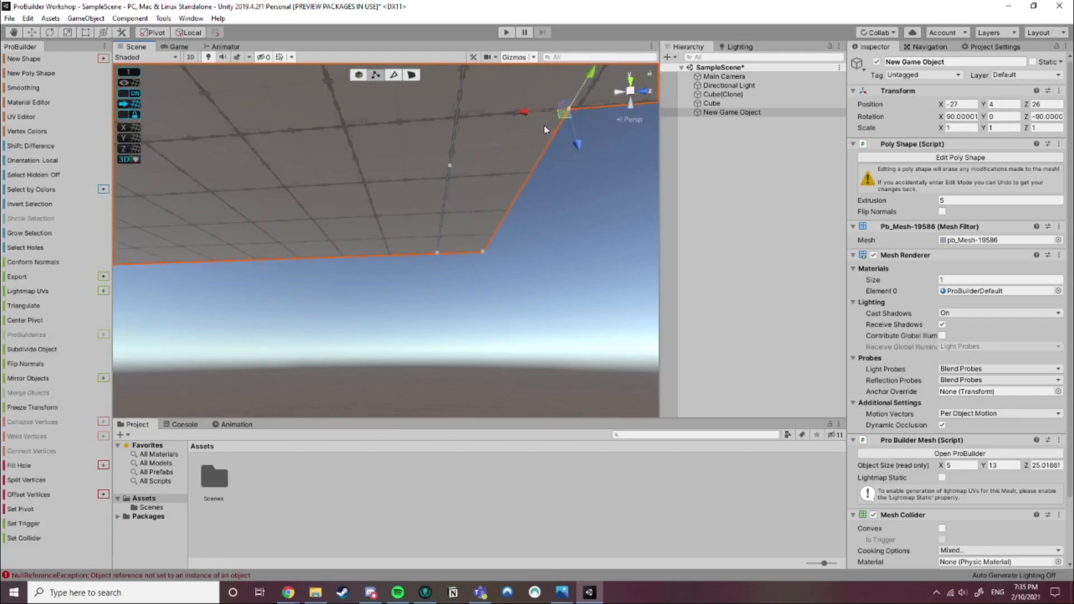
click(450, 167)
Extrude the bar's underside face together with the adjoining underside corner face downward by about 4 units
mouse_move(493, 144)
alt+mouse_down()
mouse_move(423, 148)
mouse_move(496, 160)
alt+mouse_up()
click(413, 75)
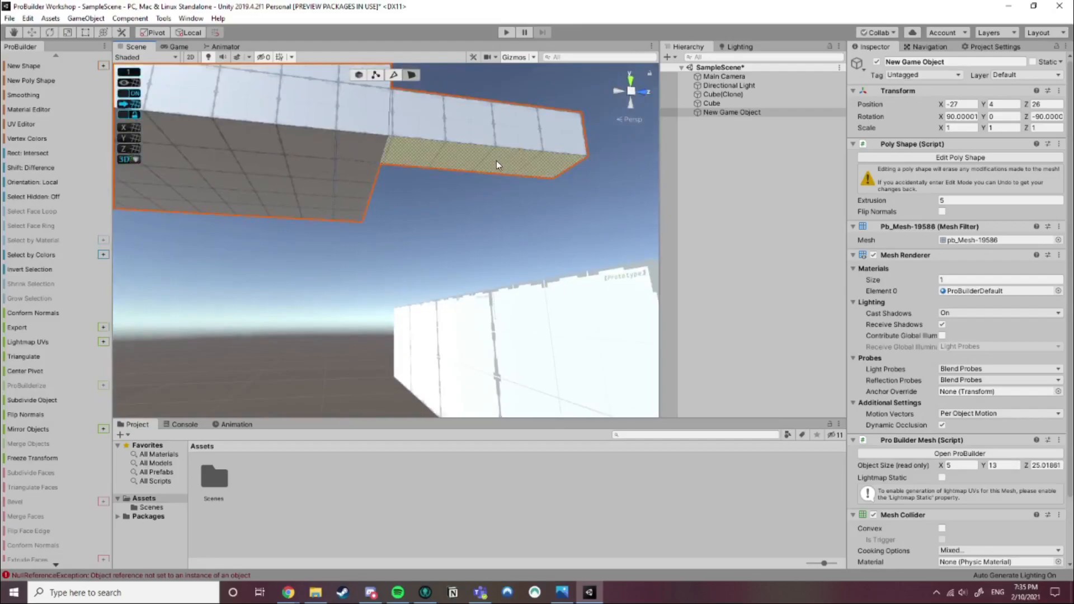
click(496, 160)
shift+click(367, 147)
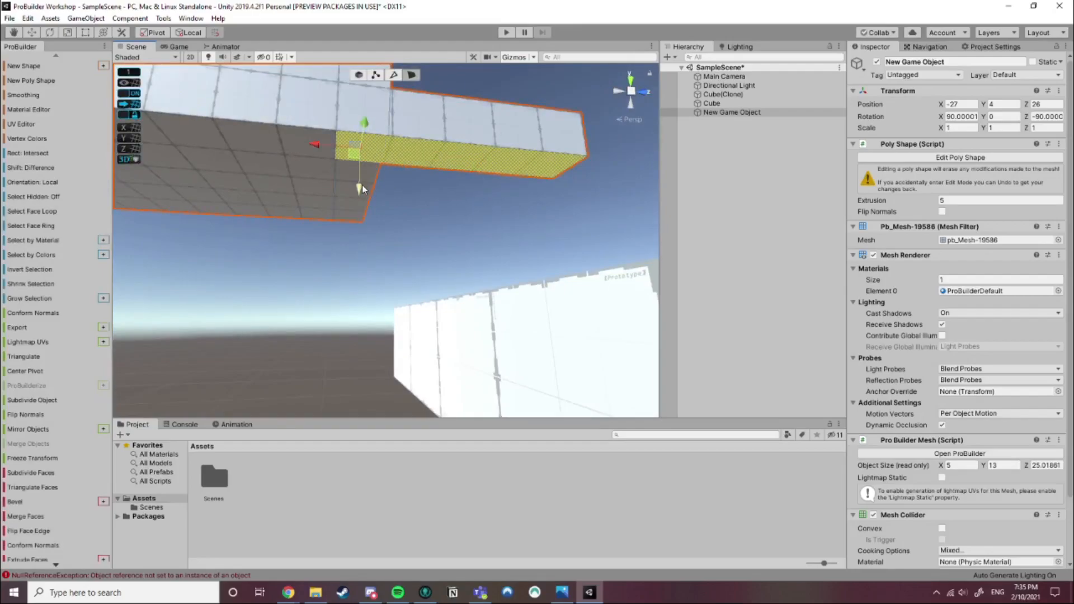
drag(361, 189, 357, 378)
alt+drag(421, 199, 445, 269)
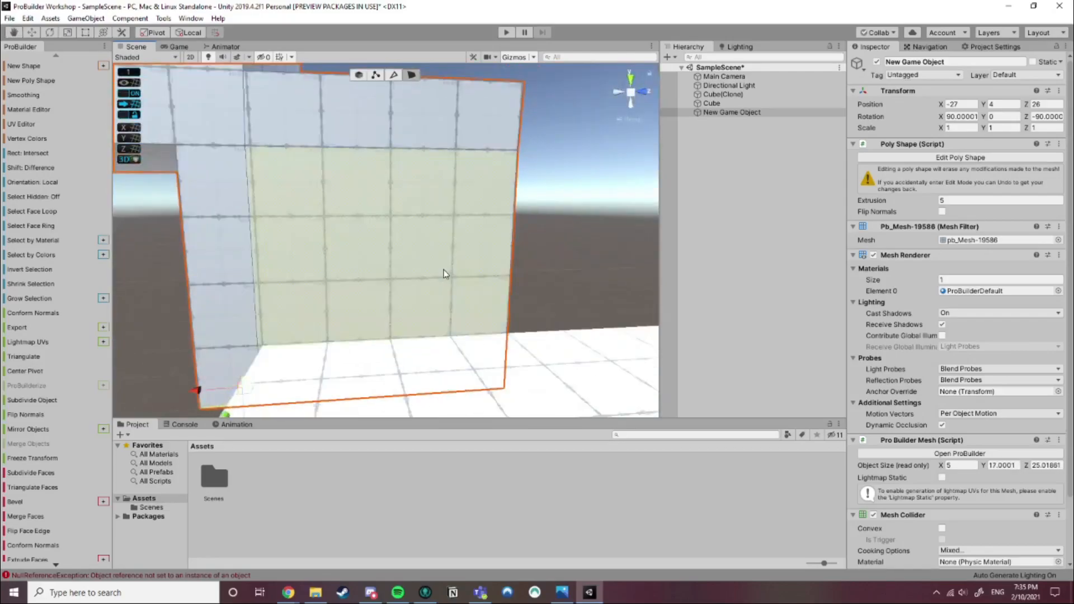
scroll(446, 268, down, 4)
alt+drag(513, 148, 446, 211)
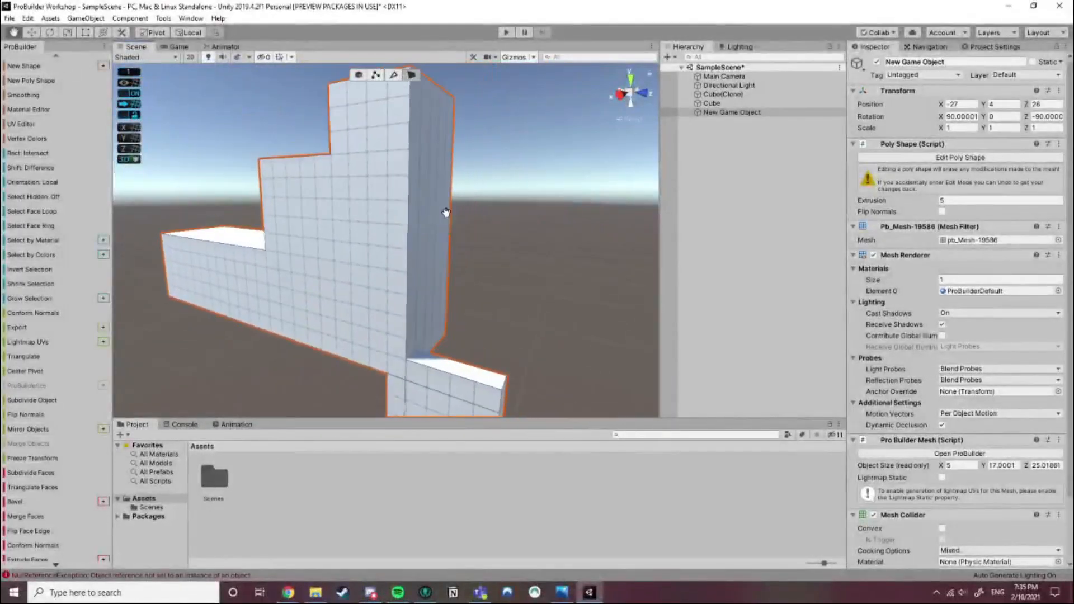
Move the outer side faces of the slab under the tall end slightly inward with grid snapping turned off, and turn snapping back on
alt+drag(507, 278, 493, 342)
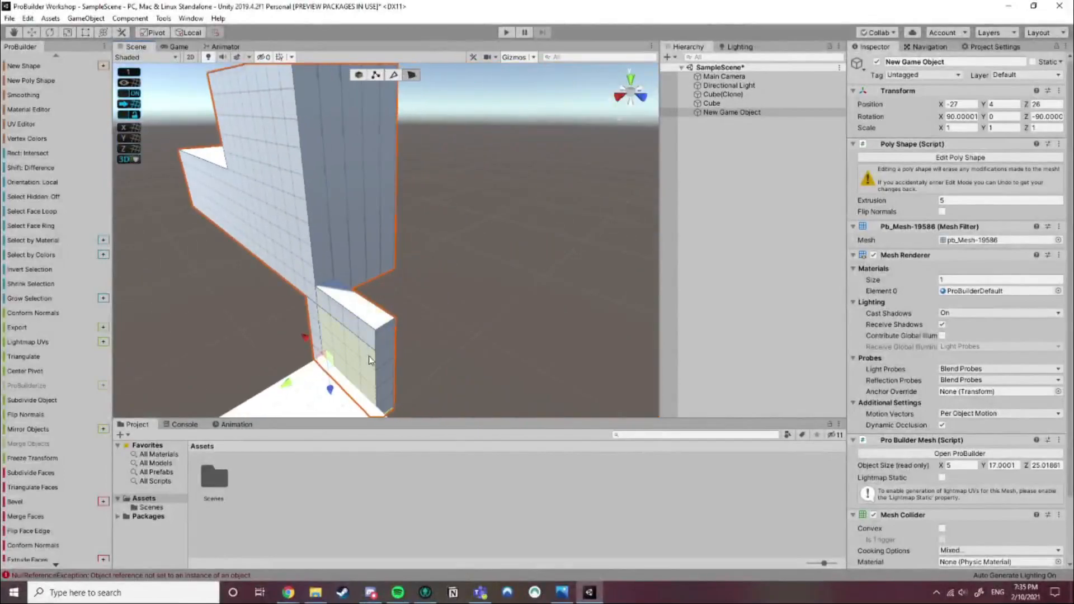
scroll(481, 347, up, 3)
middle_drag(589, 274, 481, 279)
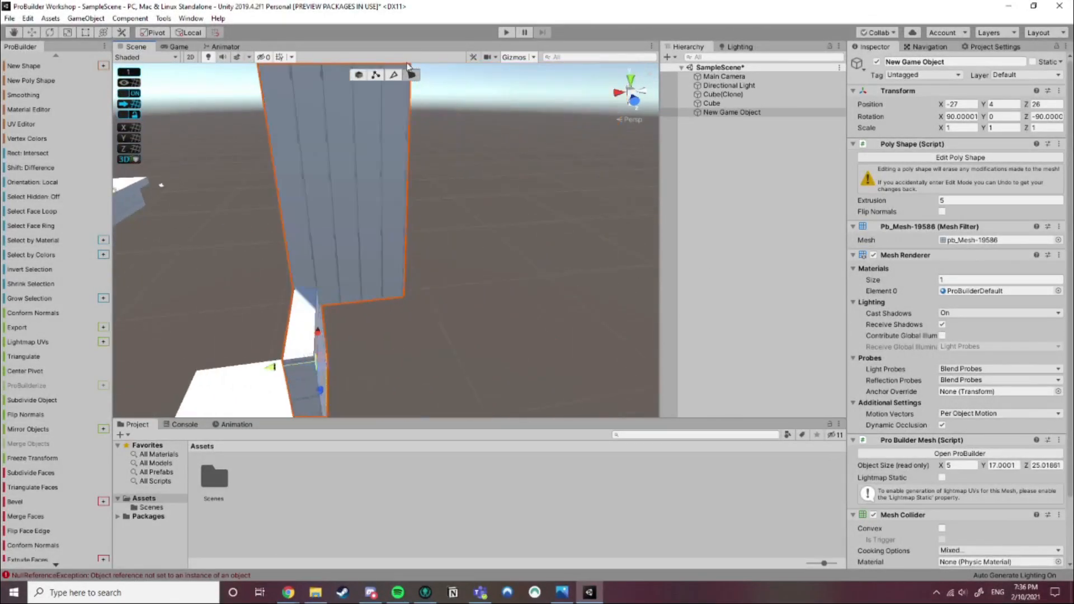
click(379, 75)
click(390, 75)
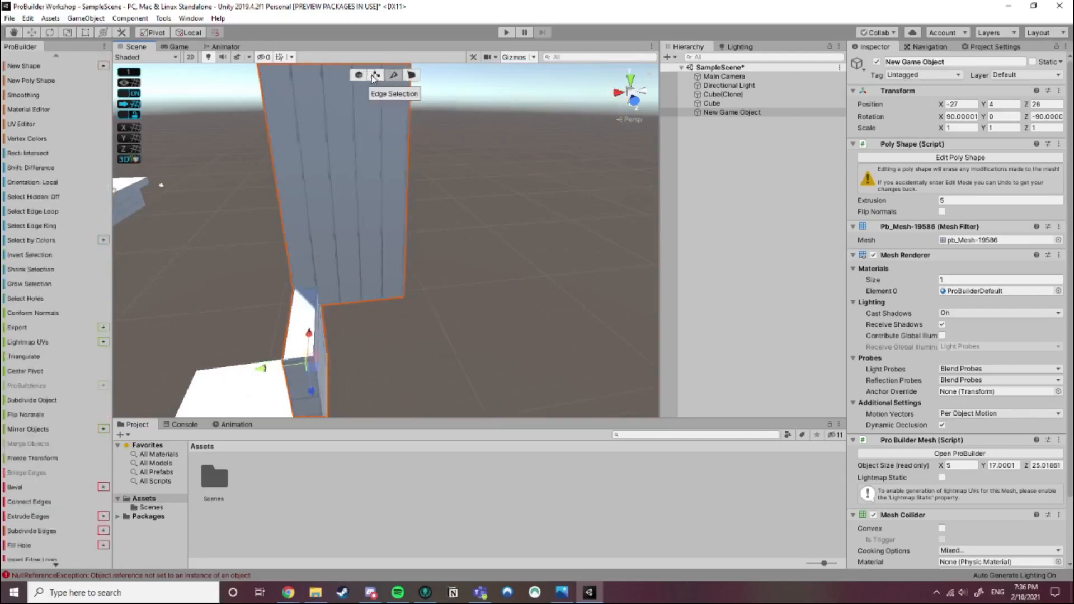
right_drag(437, 210, 350, 216)
middle_drag(504, 246, 358, 230)
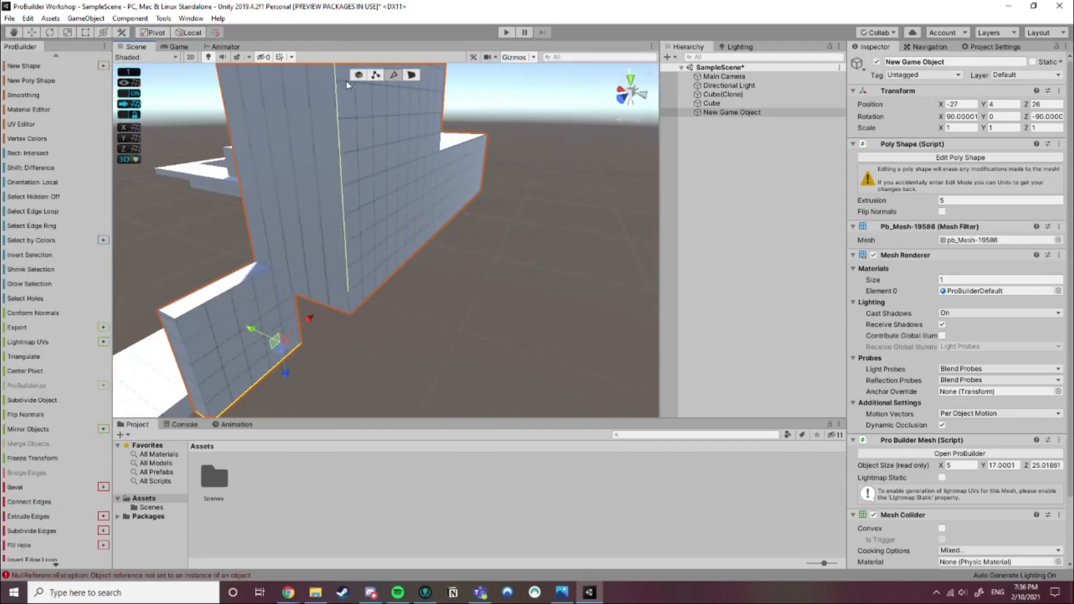
click(412, 75)
click(236, 294)
shift+click(283, 314)
shift+click(265, 336)
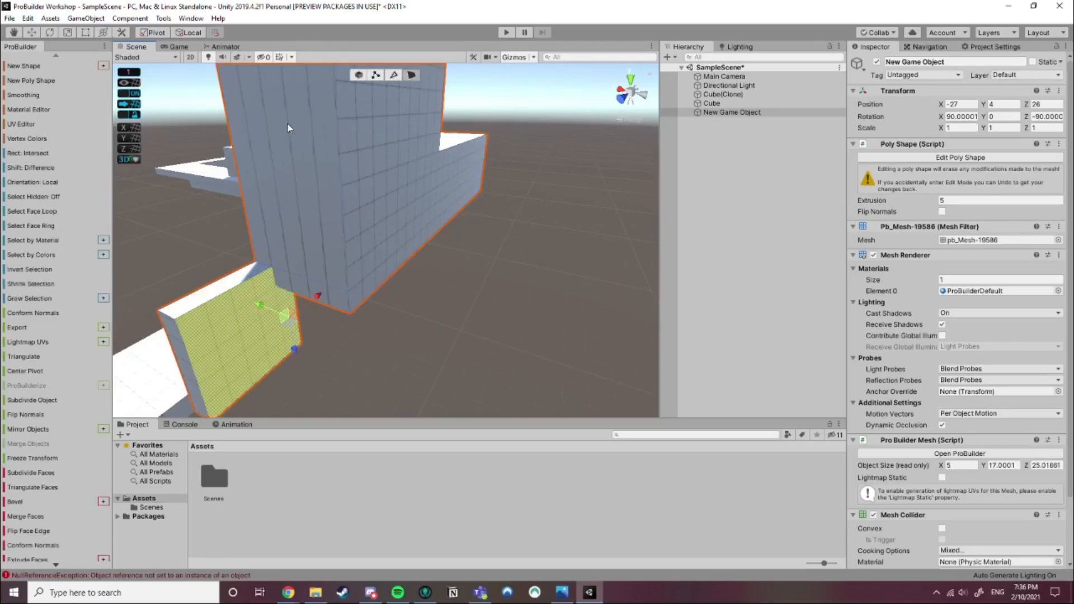
click(130, 93)
drag(264, 309, 252, 303)
shift+click(281, 208)
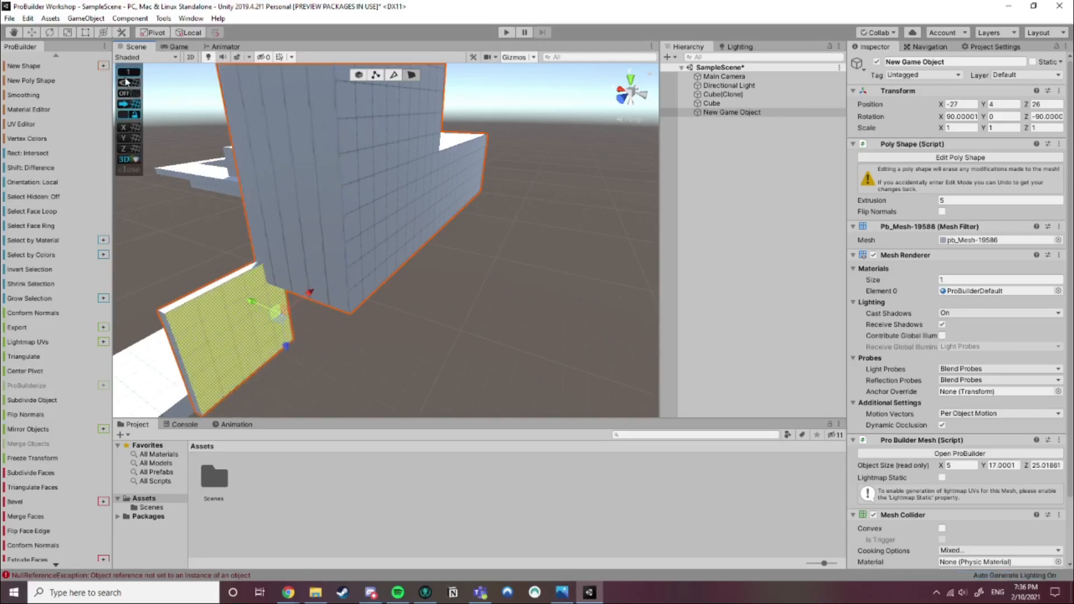
click(133, 94)
Connect the top and bottom edges of the low section's long side face
click(169, 210)
right_drag(169, 210, 446, 296)
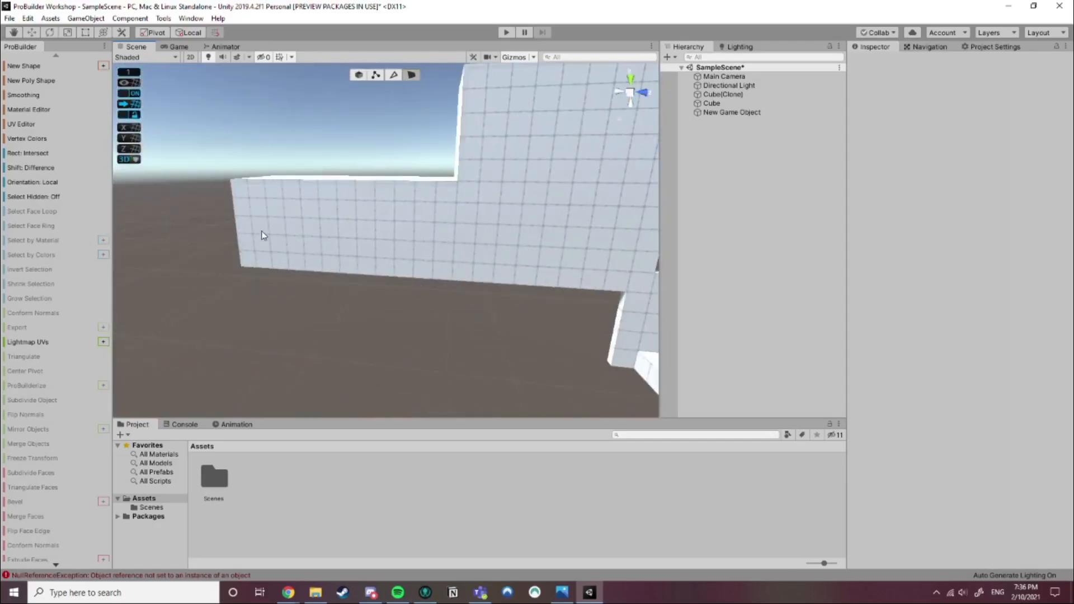
right_drag(226, 287, 390, 92)
click(451, 234)
click(394, 75)
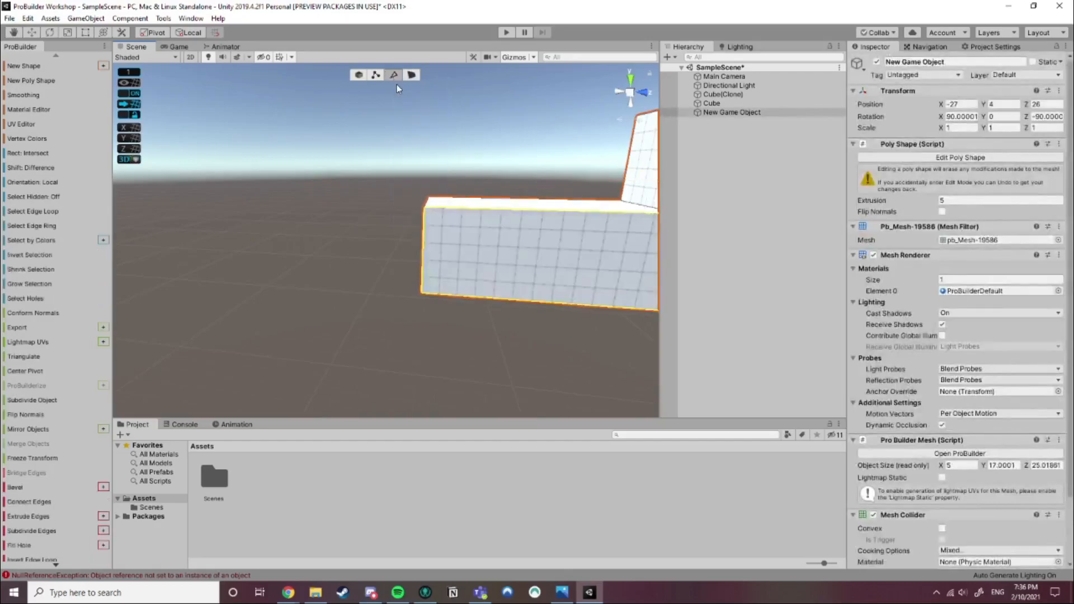
click(451, 208)
shift+click(442, 297)
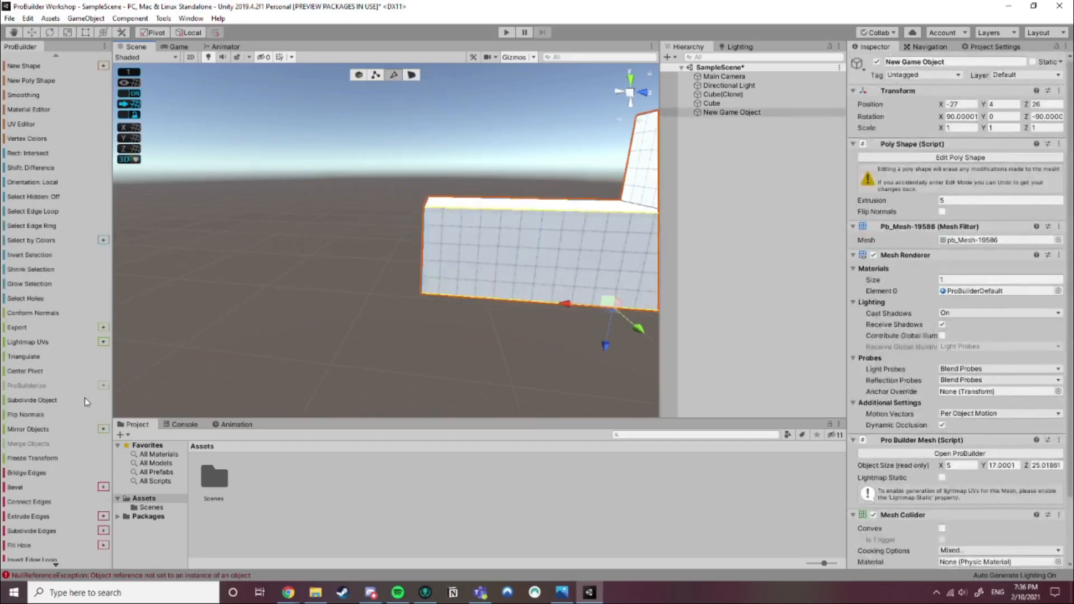
scroll(28, 561, down, 3)
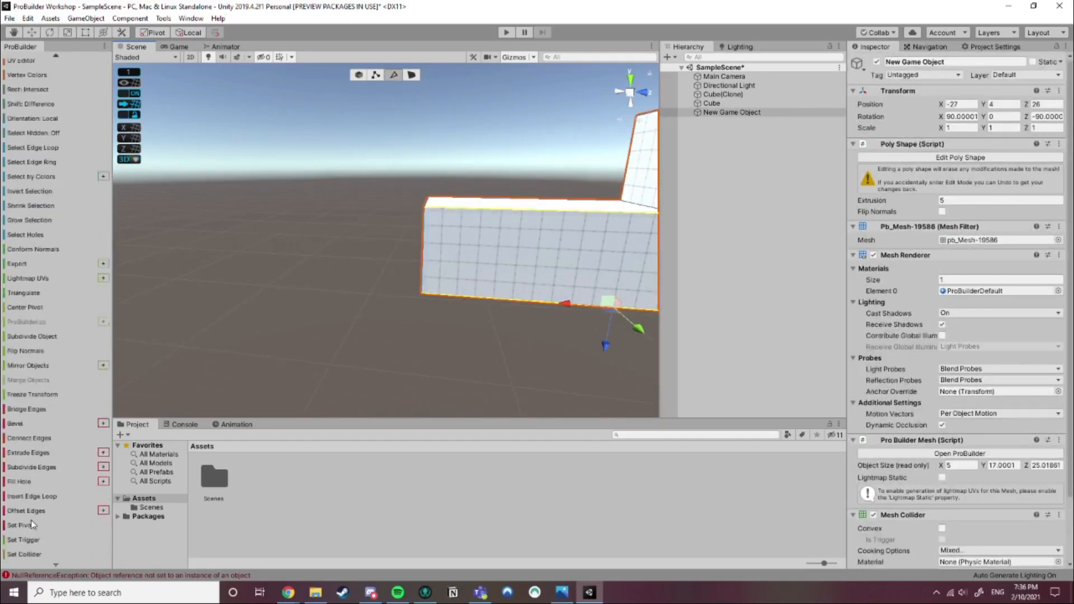
click(44, 437)
key(f)
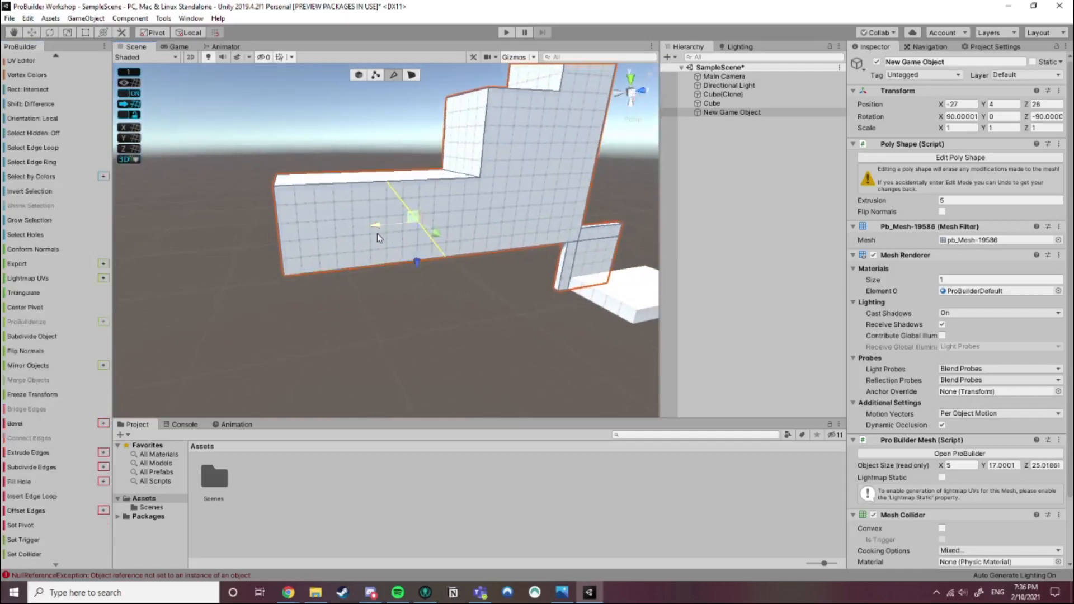
Move the bottom and top vertices of the new connecting edge to about one unit from the low end
click(414, 74)
scroll(385, 233, up, 2)
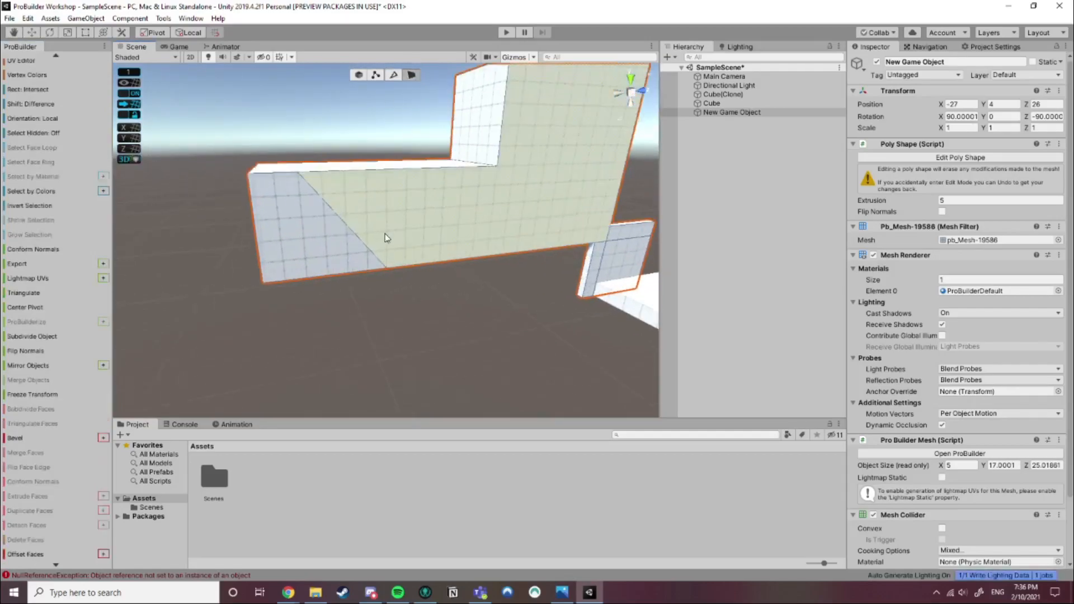
click(379, 74)
mouse_move(442, 295)
mouse_down()
mouse_move(384, 269)
mouse_move(263, 275)
mouse_move(258, 252)
mouse_up()
click(385, 271)
click(377, 240)
click(375, 264)
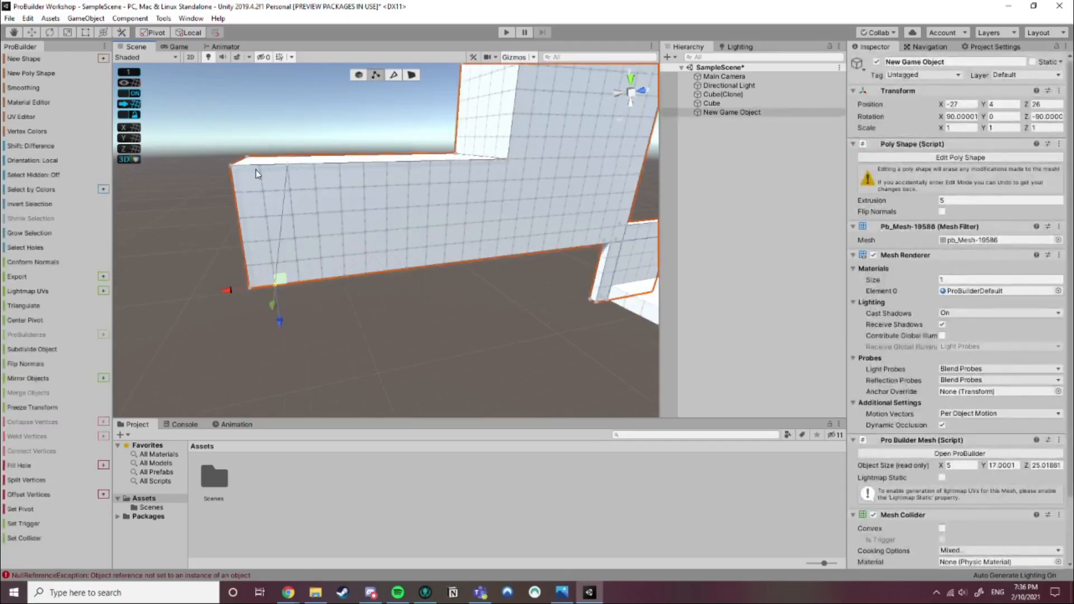
click(287, 163)
drag(240, 166, 216, 166)
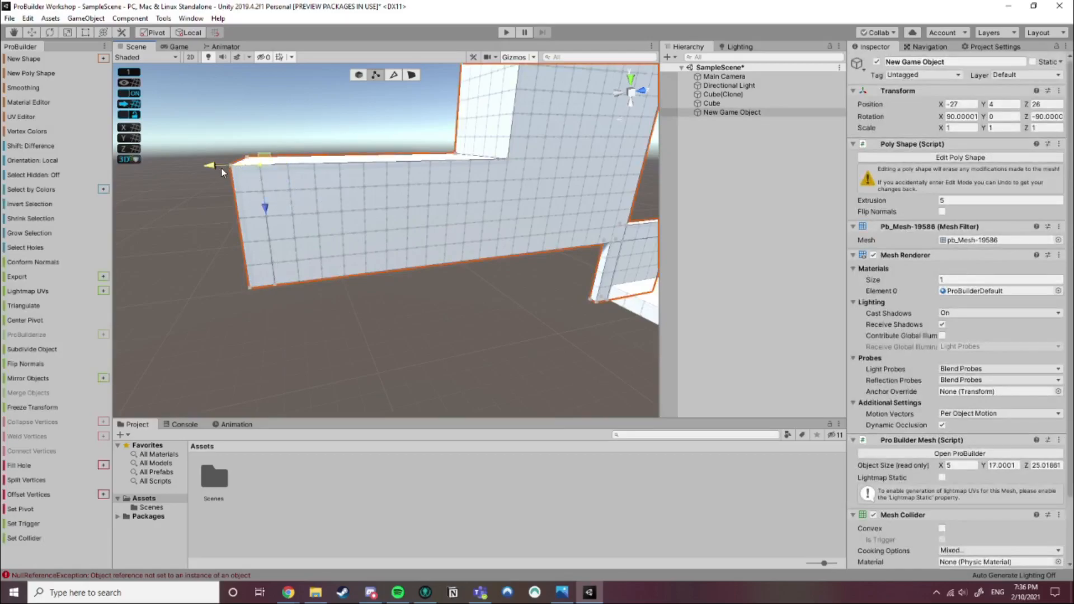
Connect the two vertical edges of the narrow strip and place the new edge about one unit above the bottom
click(401, 74)
click(270, 224)
shift+click(235, 216)
click(28, 501)
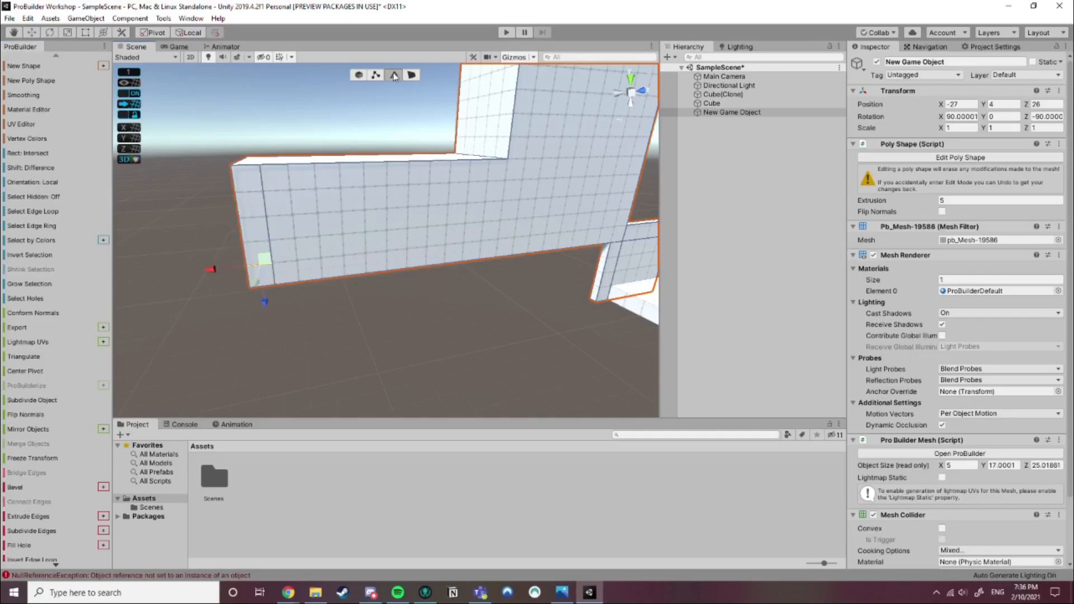
Extrude the small bottom corner face of the strip sideways by about 6 units into a bar
key(h)
alt+drag(194, 290, 448, 209)
scroll(448, 208, down, 3)
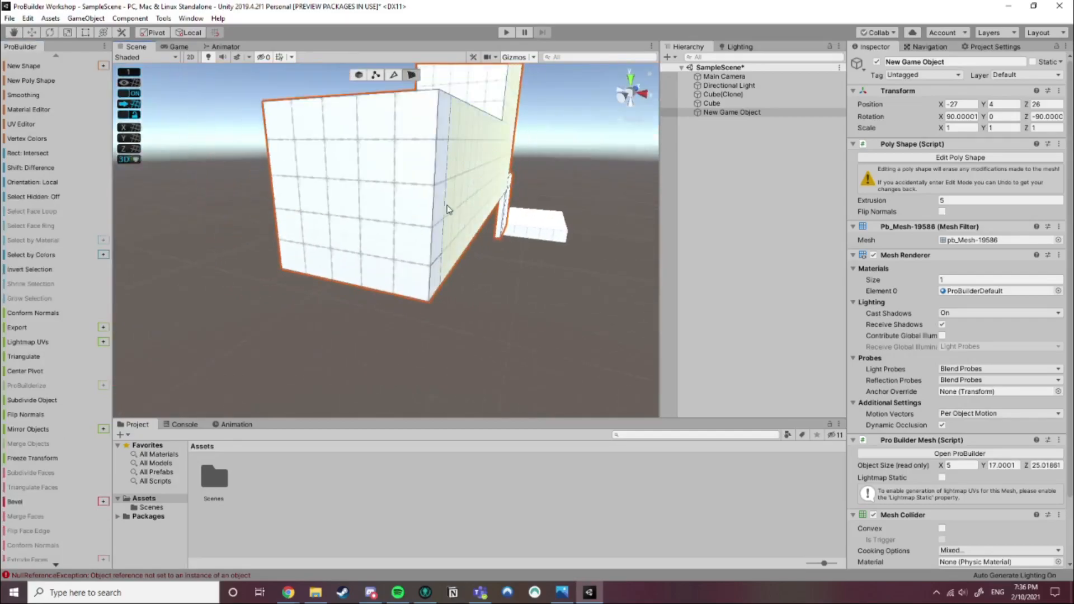
click(432, 281)
scroll(465, 277, down, 2)
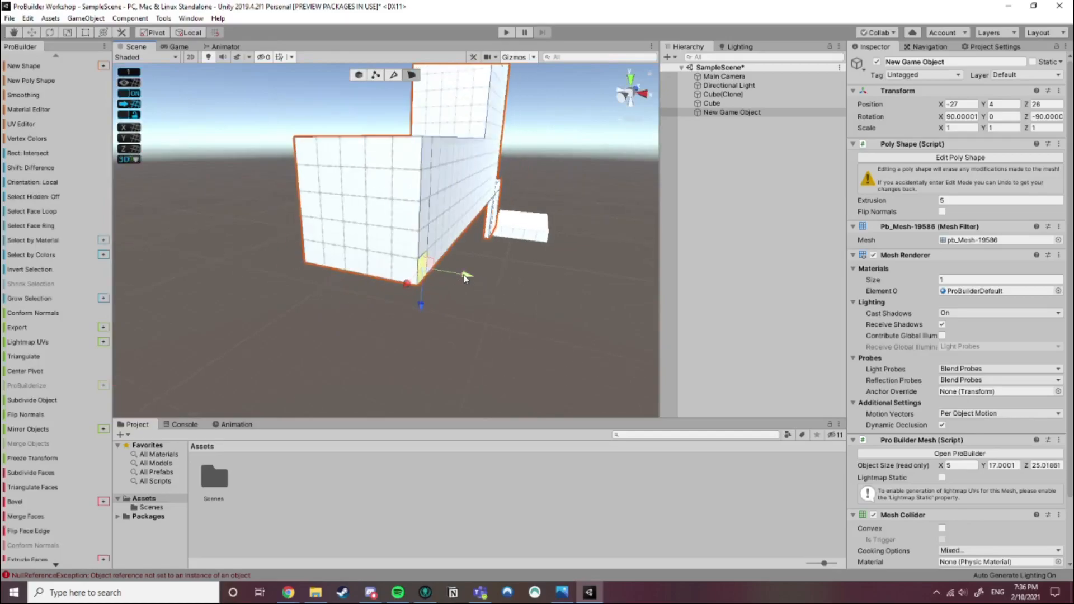
shift+drag(467, 278, 644, 306)
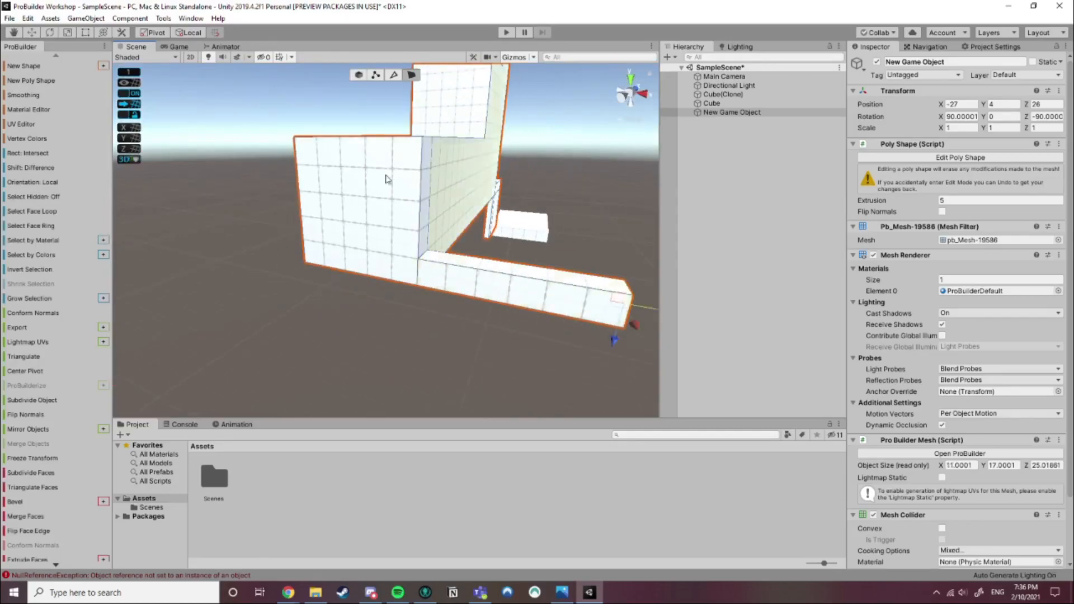
Connect the two vertical edges of the low end face and lower the new edge's vertices level with the bar's top
click(393, 74)
click(421, 163)
click(285, 207)
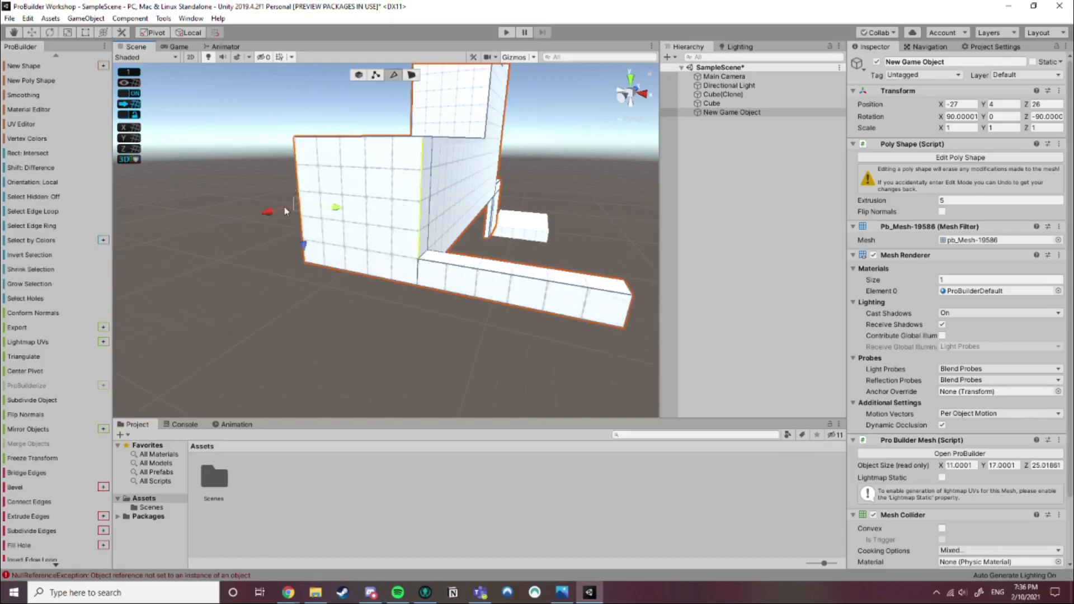
click(20, 504)
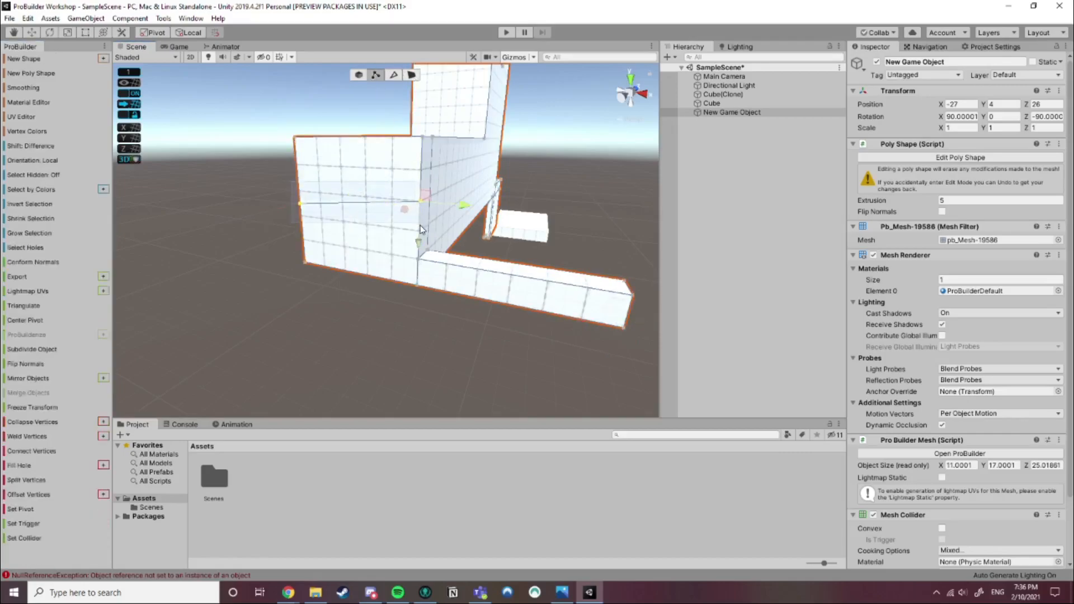
drag(418, 256, 415, 304)
click(303, 255)
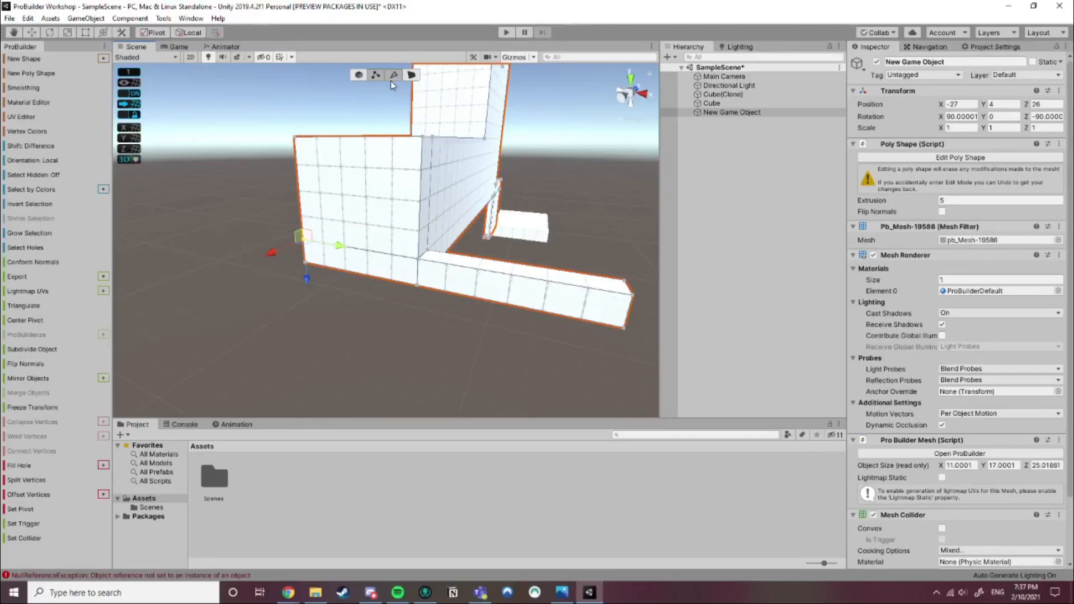
Connect the top and bottom edges of the end face's bottom strip and move the new edge to about one unit from the bar
click(393, 75)
click(384, 255)
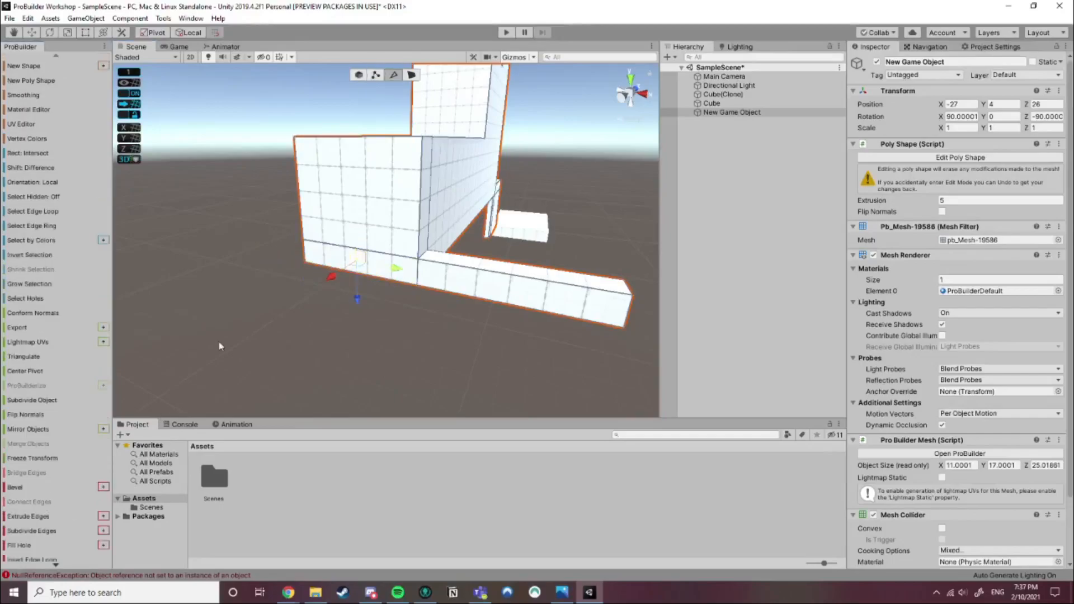
click(390, 259)
Extrude the bar's front face together with the adjoining corner face of the end outward by about 4 units
click(413, 75)
click(404, 280)
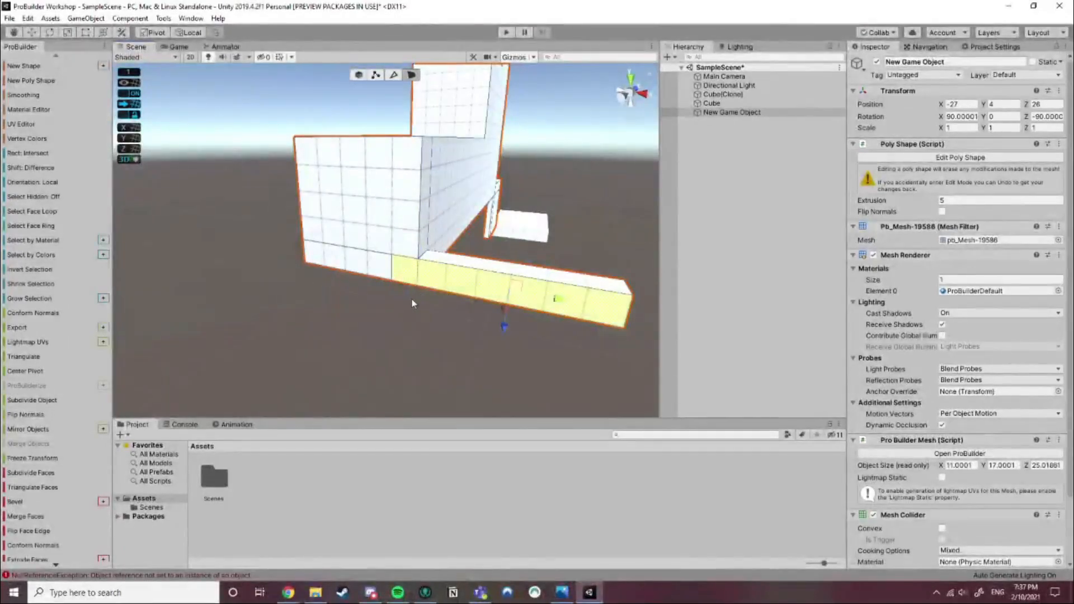
drag(508, 312, 484, 354)
key(ctrl+z)
drag(505, 311, 485, 399)
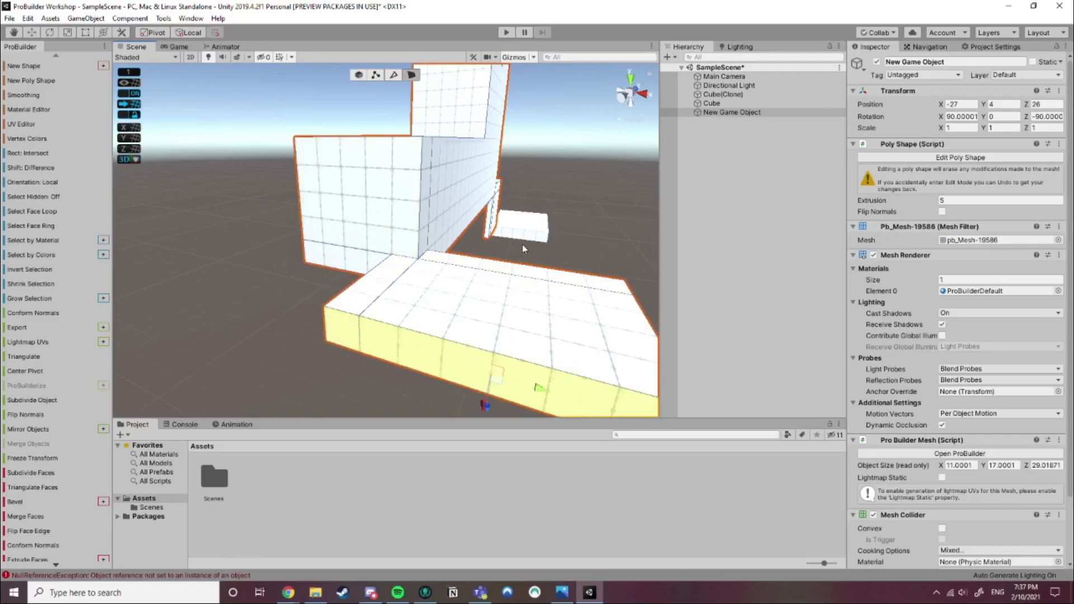
Move the outer end faces of the extruded platform outward by one more unit
scroll(529, 250, down, 4)
right_drag(535, 257, 438, 274)
middle_drag(439, 273, 512, 206)
scroll(512, 205, down, 1)
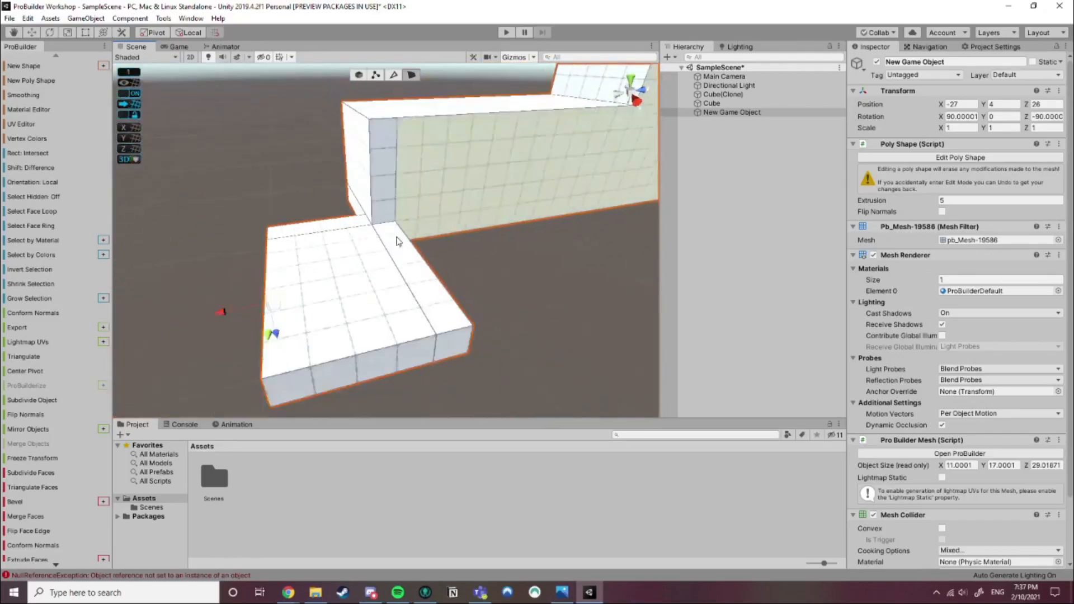
drag(221, 318, 218, 317)
Examine the stepped shape and the platforms extruded from its two ends from several sides as a whole object
click(581, 234)
middle_drag(580, 234, 454, 232)
right_drag(500, 241, 418, 202)
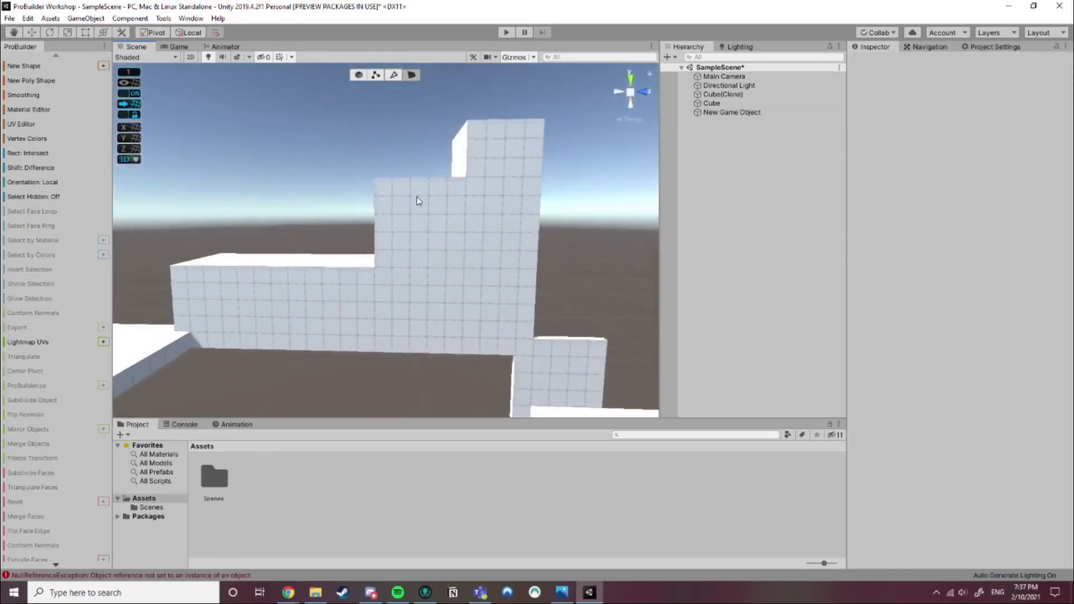
click(451, 224)
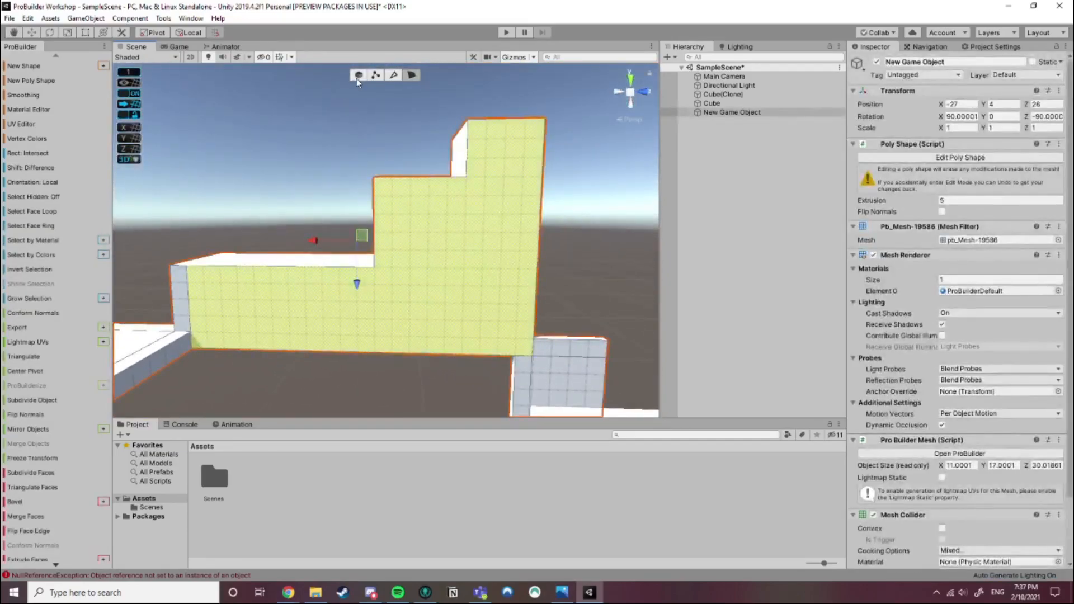
click(359, 76)
right_drag(567, 283, 526, 304)
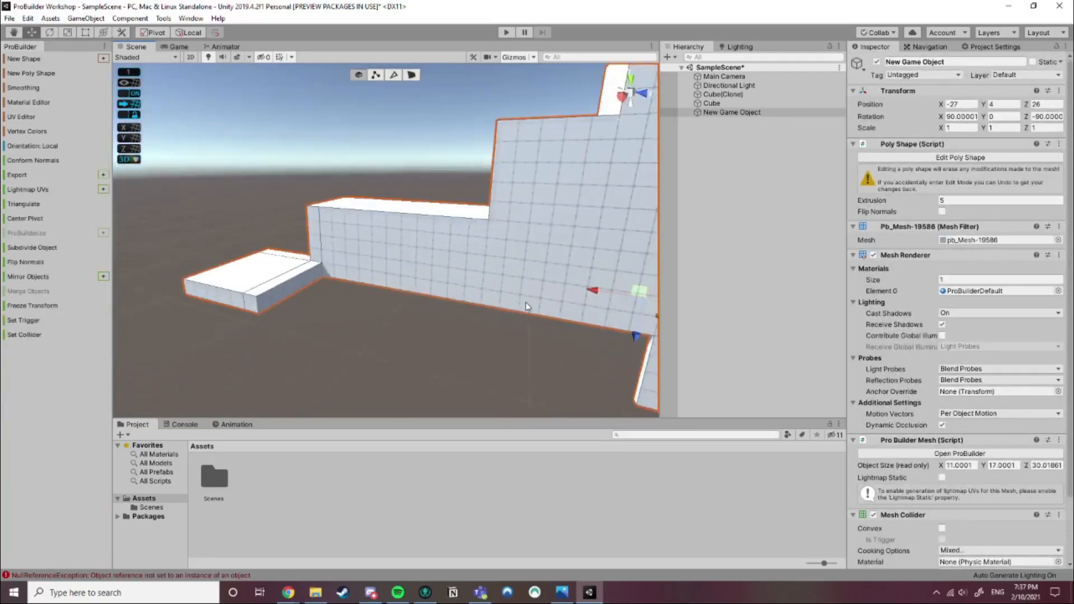
right_drag(526, 306, 493, 245)
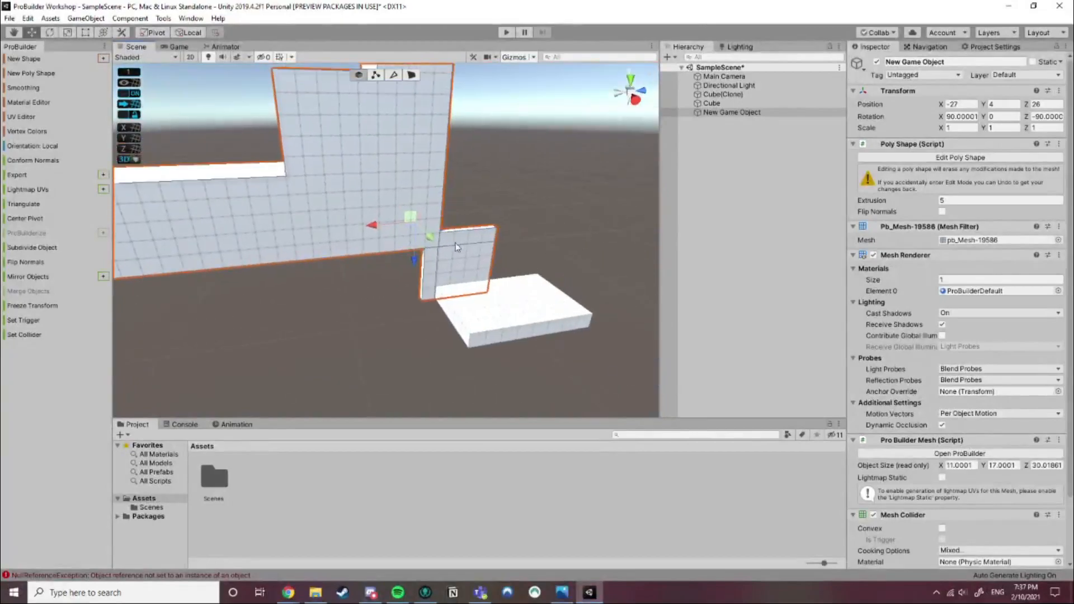
right_drag(400, 241, 455, 248)
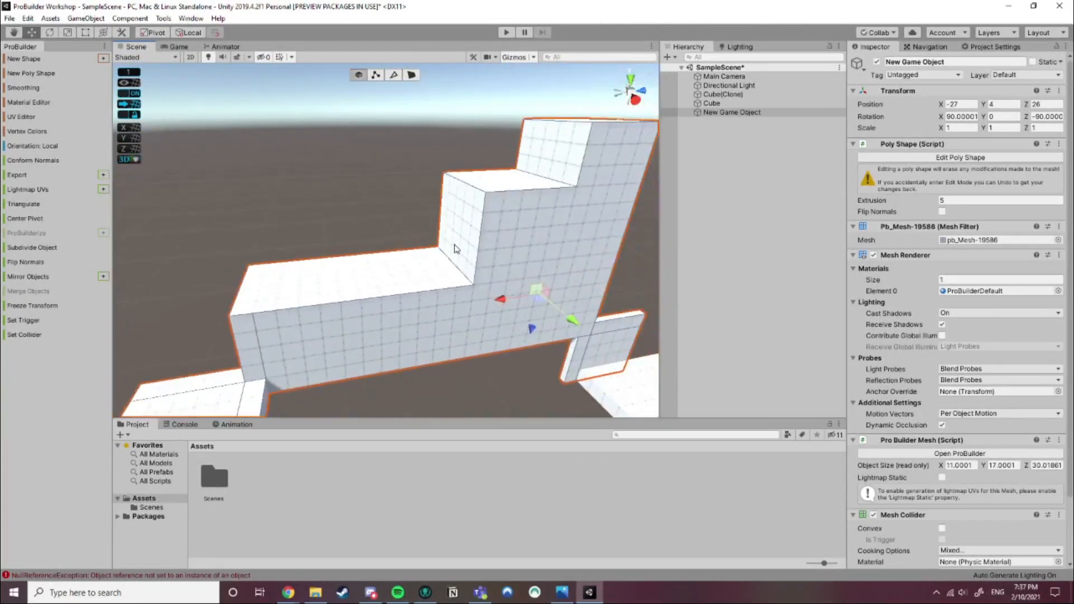
click(396, 180)
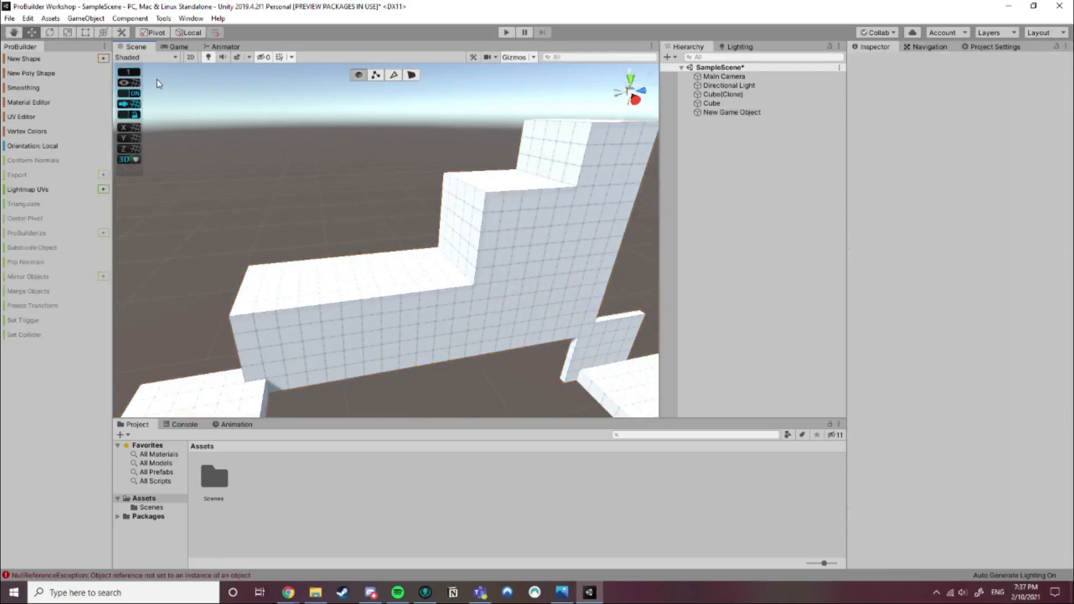
Create a new cube on the low step against the riser and stretch its side faces to a 5 × 1 × 4 block
click(66, 59)
drag(396, 261, 457, 265)
click(412, 76)
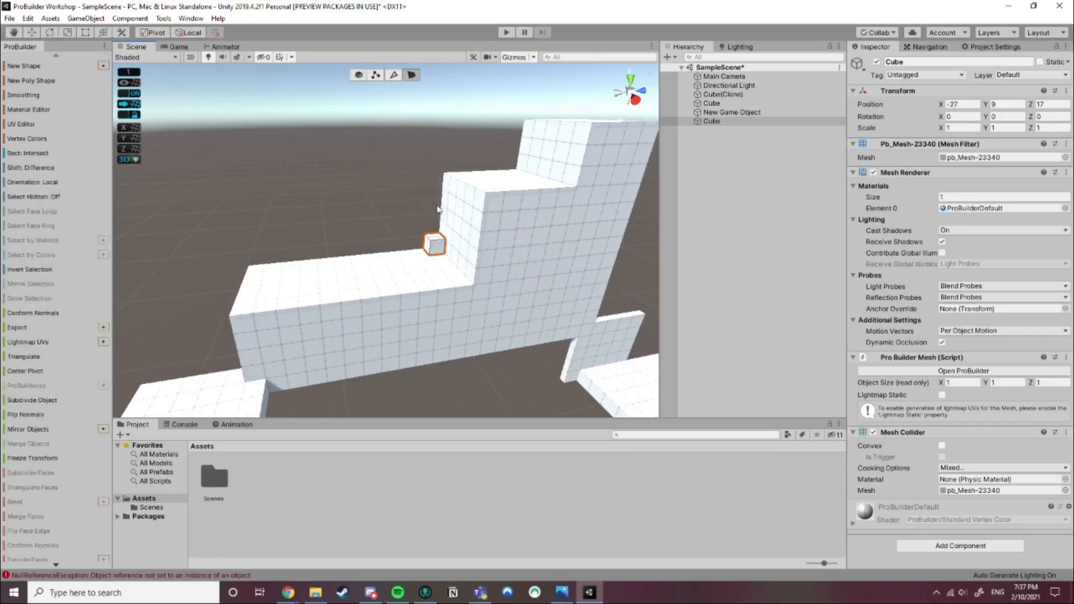
click(427, 248)
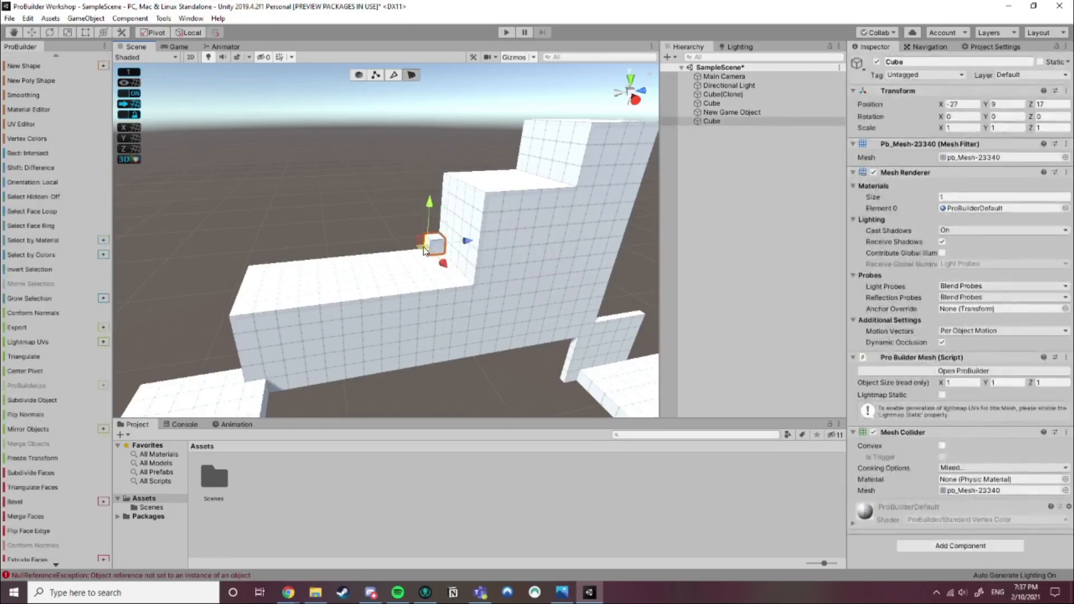
drag(462, 246, 455, 304)
click(438, 249)
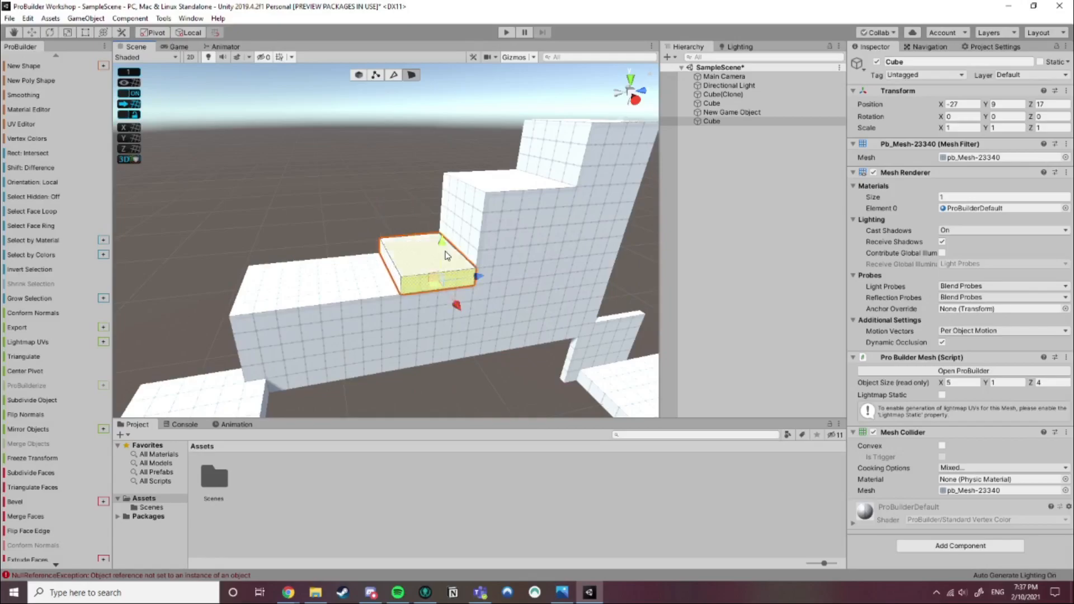
Raise the block's top face to a height of 5 units, level with the middle step, and switch to edge selection
click(432, 250)
drag(434, 241, 439, 160)
click(395, 78)
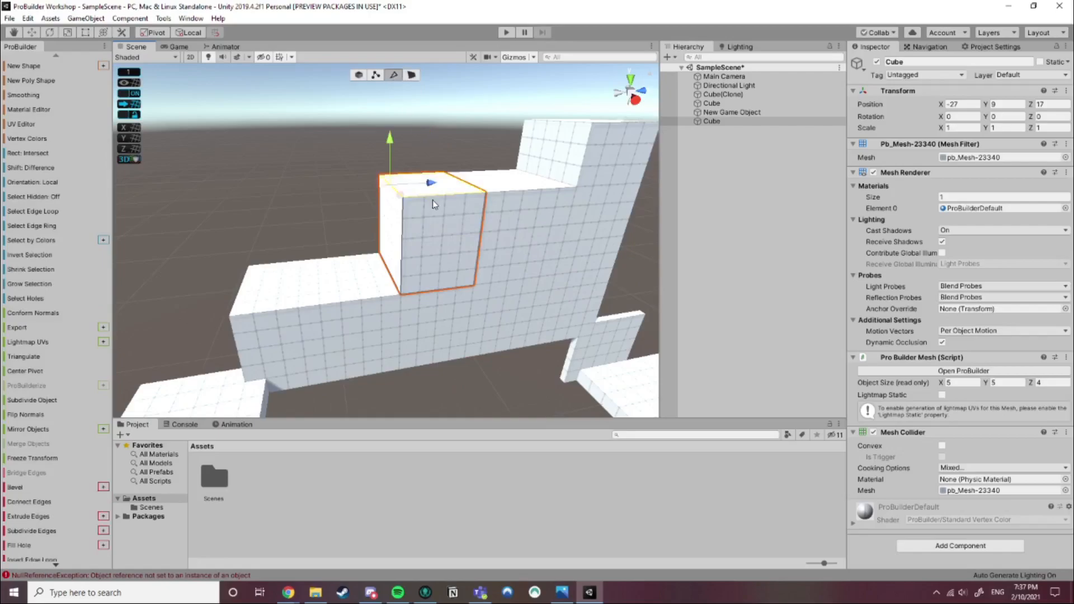
Move the block's front top edge back onto the opposite top edge to turn the block into a ramp, and deselect it
click(435, 200)
click(444, 201)
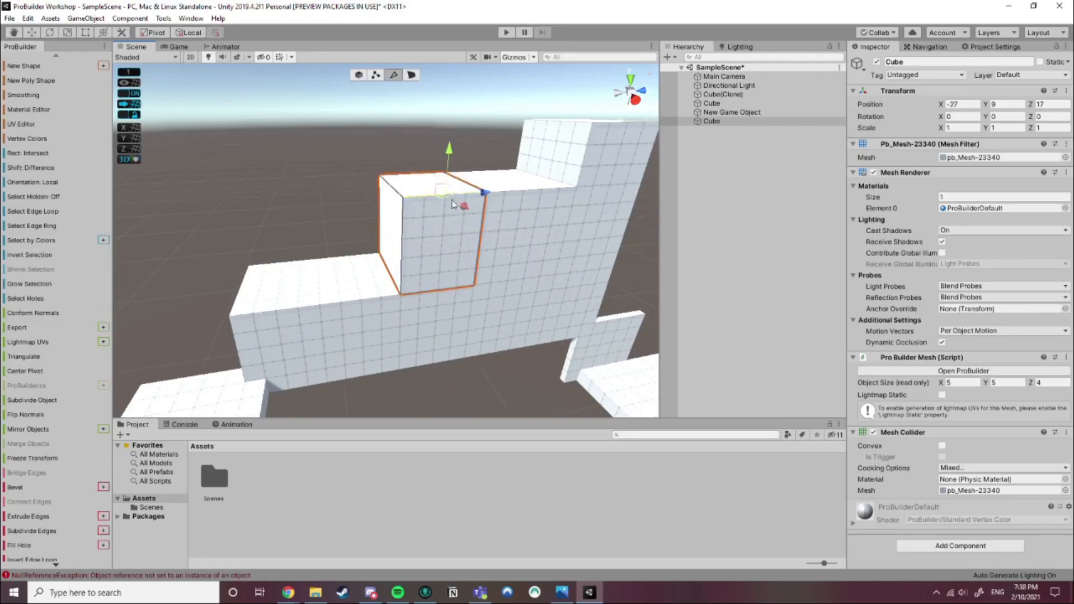
drag(464, 209, 424, 183)
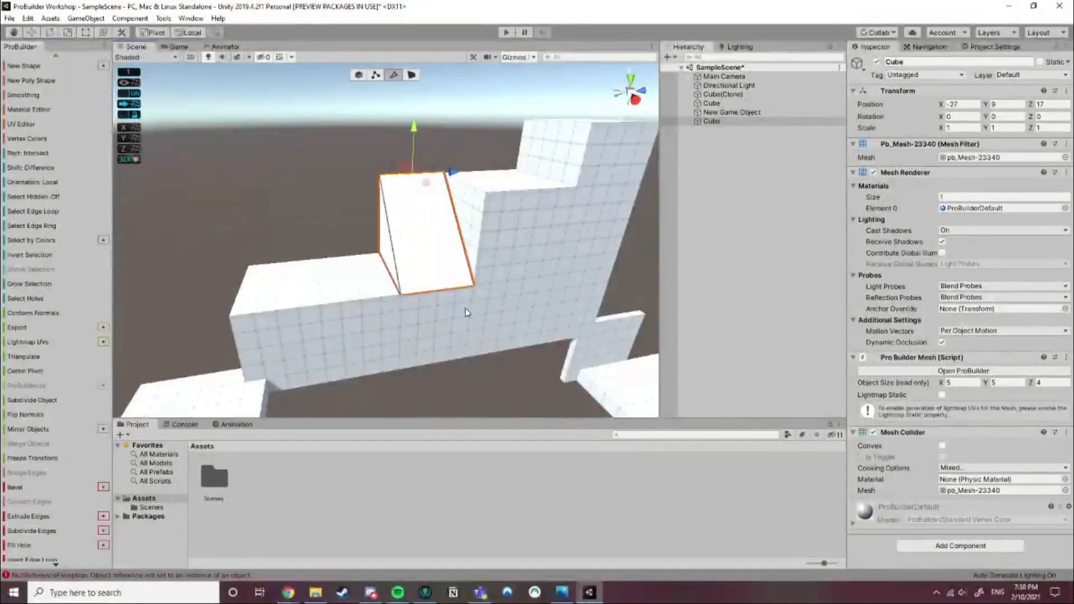
middle_drag(445, 274, 419, 272)
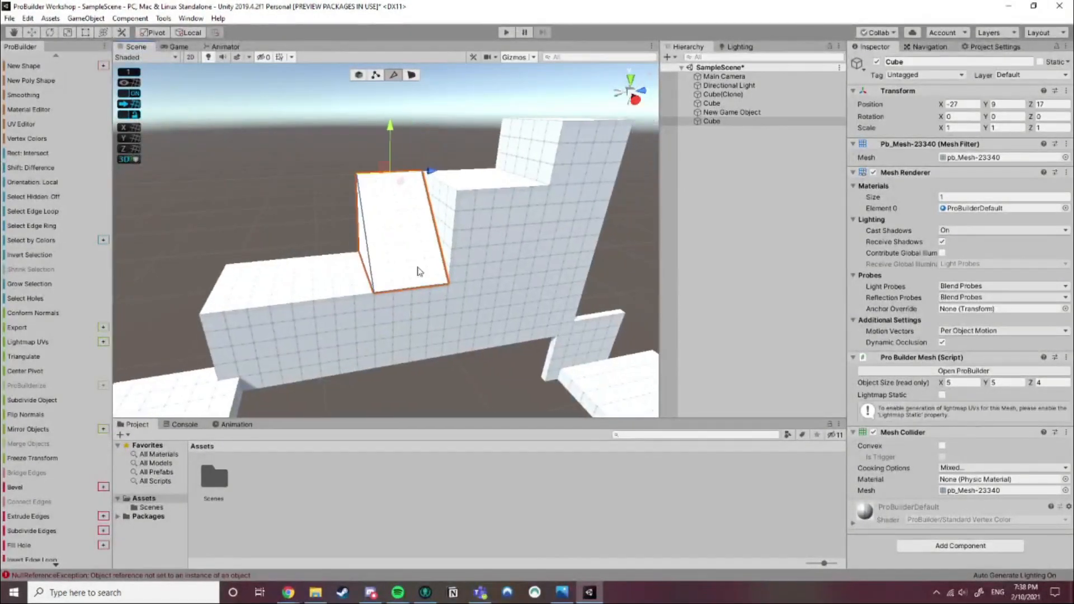
click(317, 160)
Create a new 1 × 1 × 1 cube and reset its position to 0, 0, 0
right_drag(537, 279, 482, 283)
middle_drag(482, 283, 415, 234)
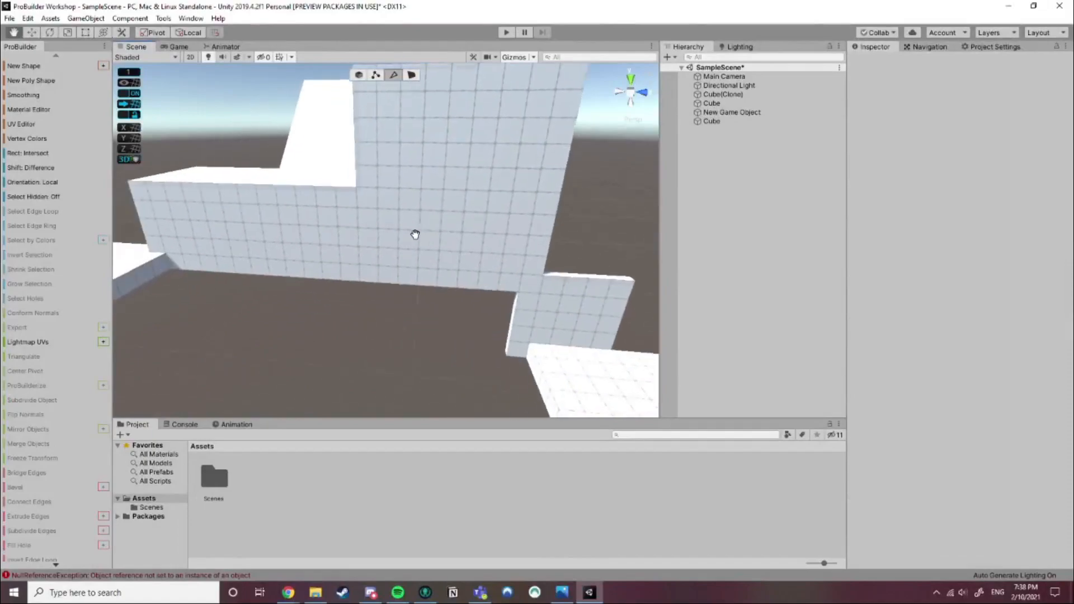
scroll(407, 247, down, 3)
right_drag(279, 191, 311, 197)
middle_drag(312, 197, 392, 280)
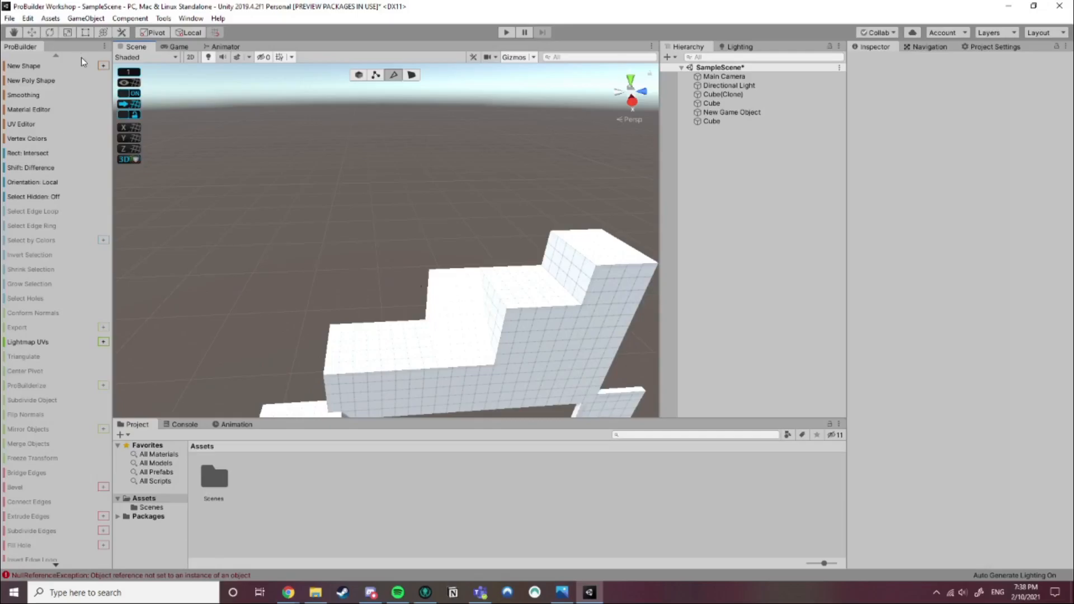
click(102, 65)
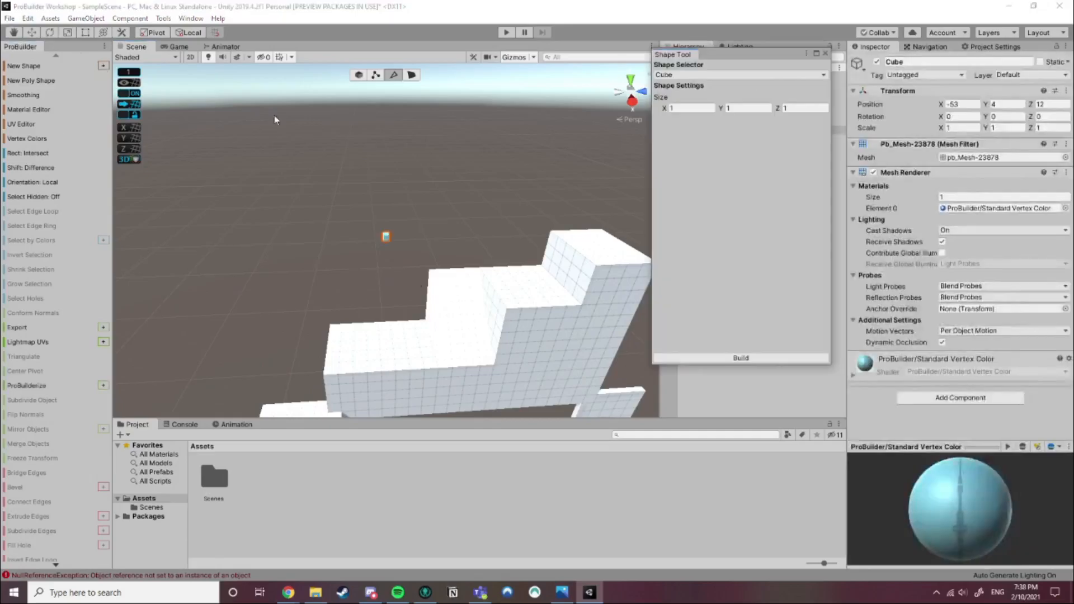
click(740, 358)
click(825, 53)
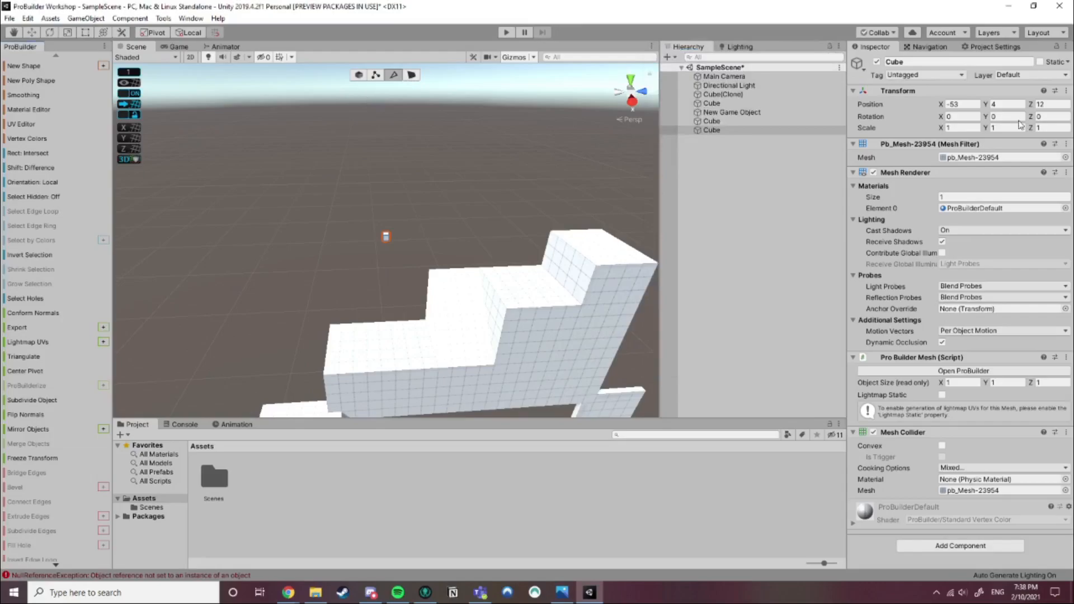
click(1066, 91)
click(1037, 103)
scroll(458, 262, down, 3)
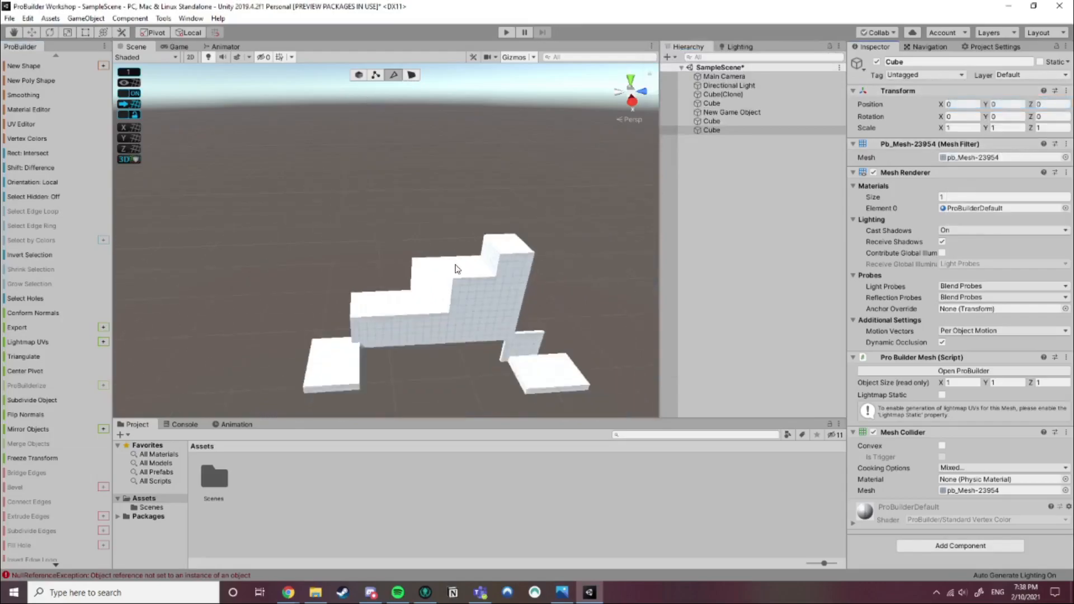
Switch to object selection and move the new cube near the stepped shape, to X -37 and Z 7
right_drag(458, 266, 295, 164)
click(363, 75)
drag(378, 349, 628, 241)
right_drag(451, 314, 576, 276)
drag(389, 243, 422, 185)
drag(462, 177, 504, 185)
scroll(463, 190, up, 4)
key(f)
right_drag(427, 235, 496, 264)
scroll(497, 264, down, 10)
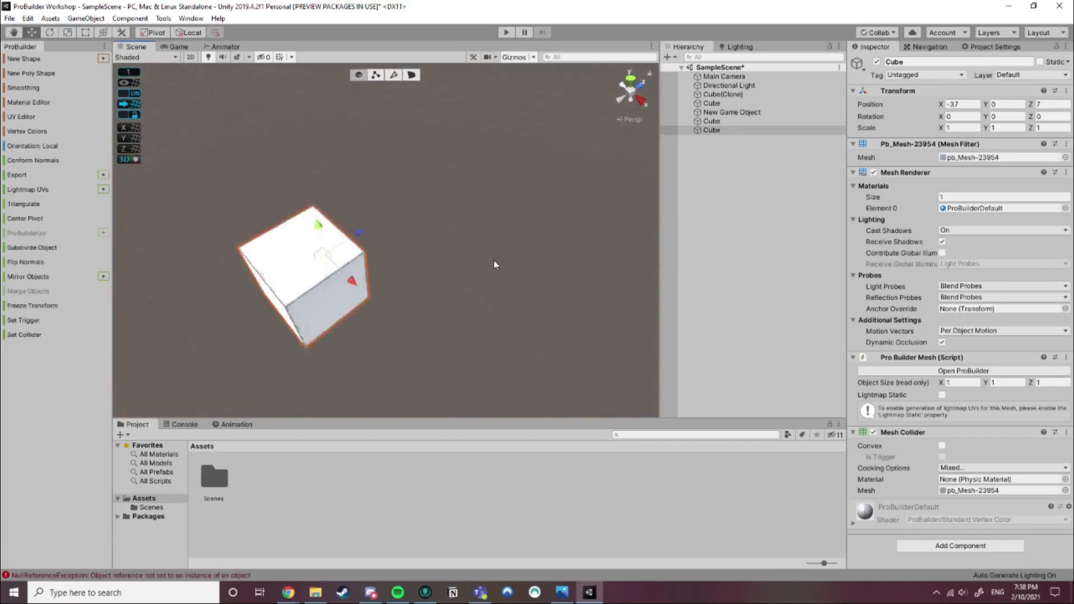
Move the cube to X -28 and Y 4, beside the bottom corner of the stepped shape's low end
right_drag(383, 311, 607, 201)
drag(251, 374, 437, 392)
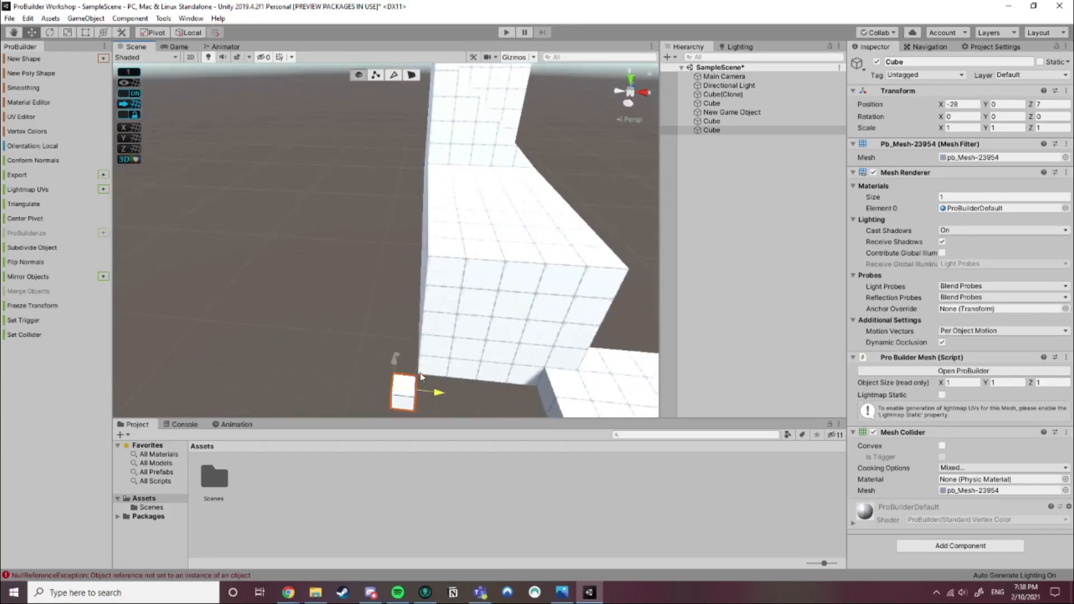
drag(397, 363, 401, 279)
right_drag(358, 356, 573, 287)
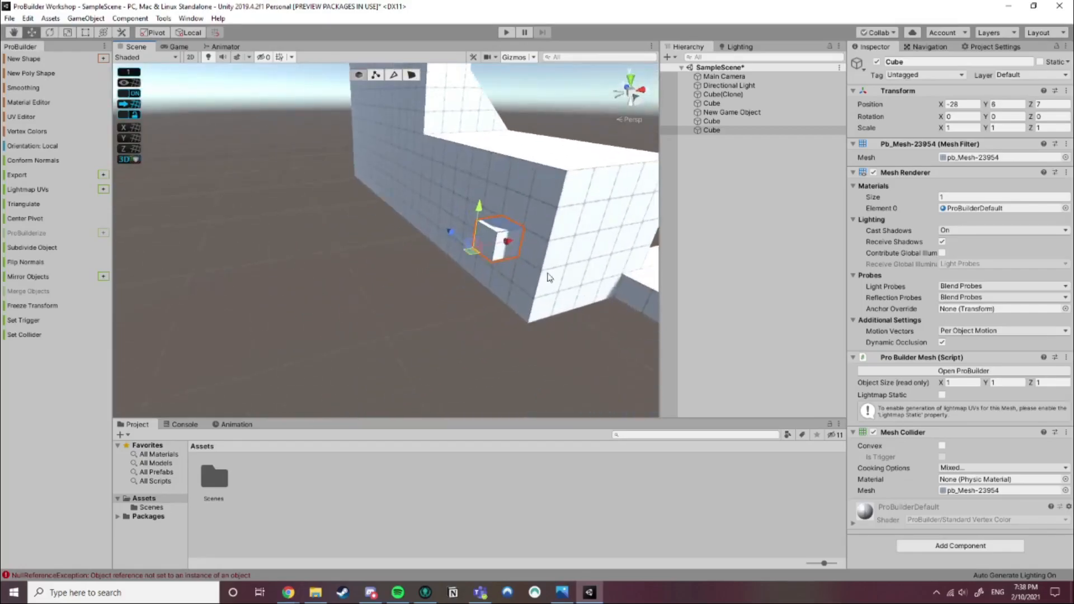
drag(483, 208, 459, 294)
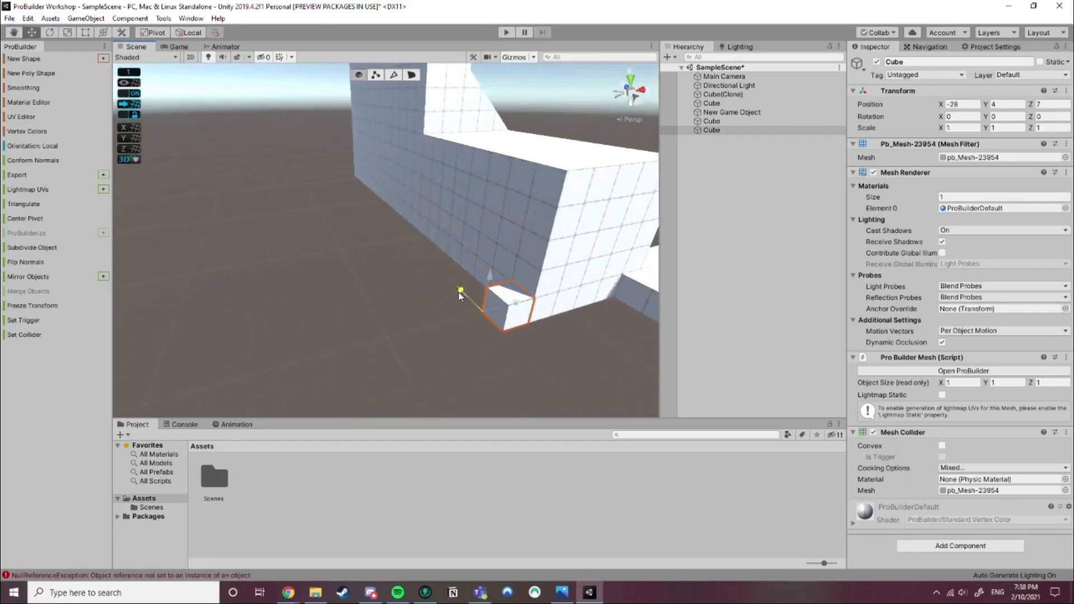
Set the cube at Z 6, stretch its end face along the stepped shape and raise its top face into a 1 × 17 × 21 wall
click(442, 92)
click(412, 75)
right_drag(327, 241, 356, 236)
click(367, 269)
alt+drag(366, 269, 212, 297)
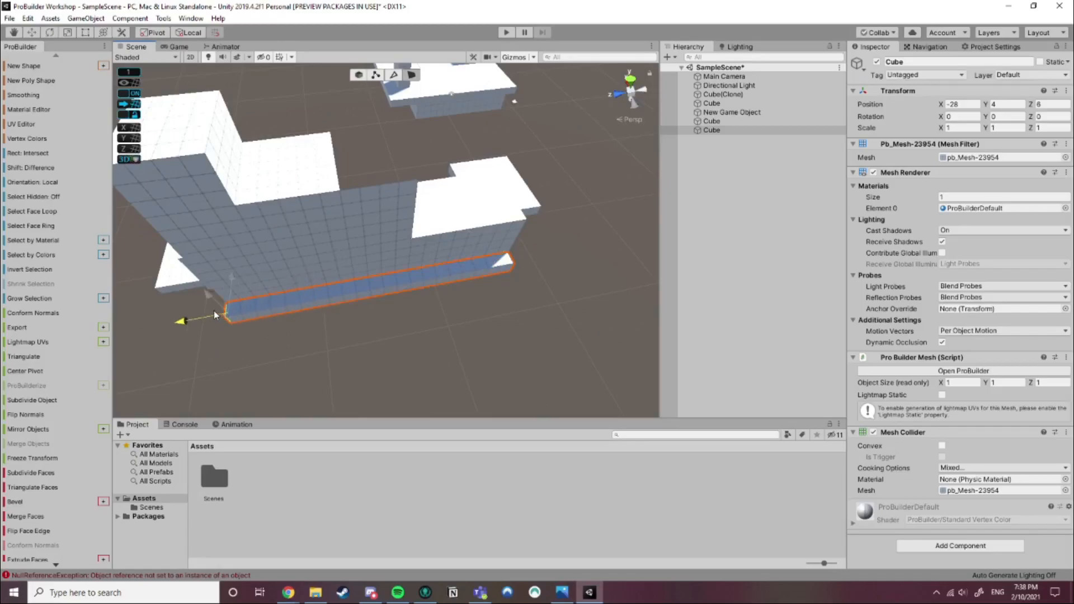
click(258, 307)
drag(377, 267, 465, 186)
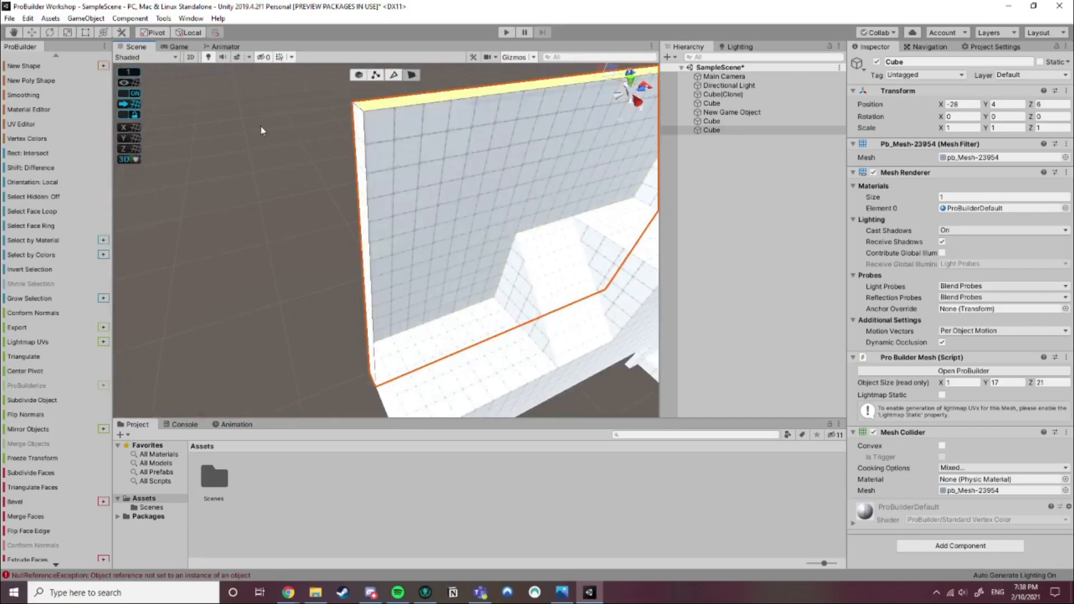
click(301, 138)
Select both large faces of the wall, the one facing the steps and the outer one
click(460, 217)
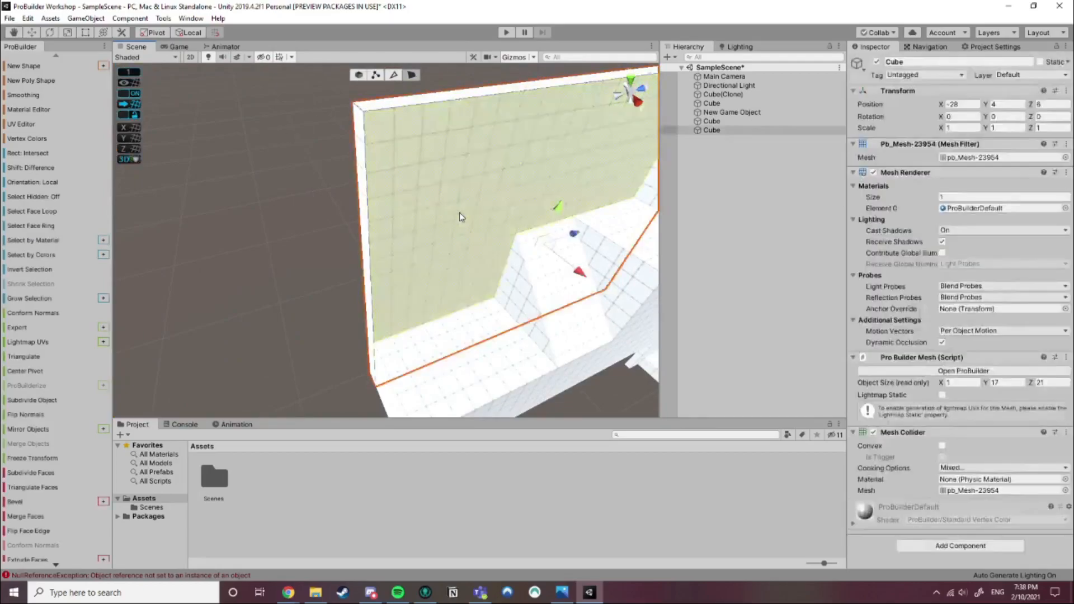
click(459, 216)
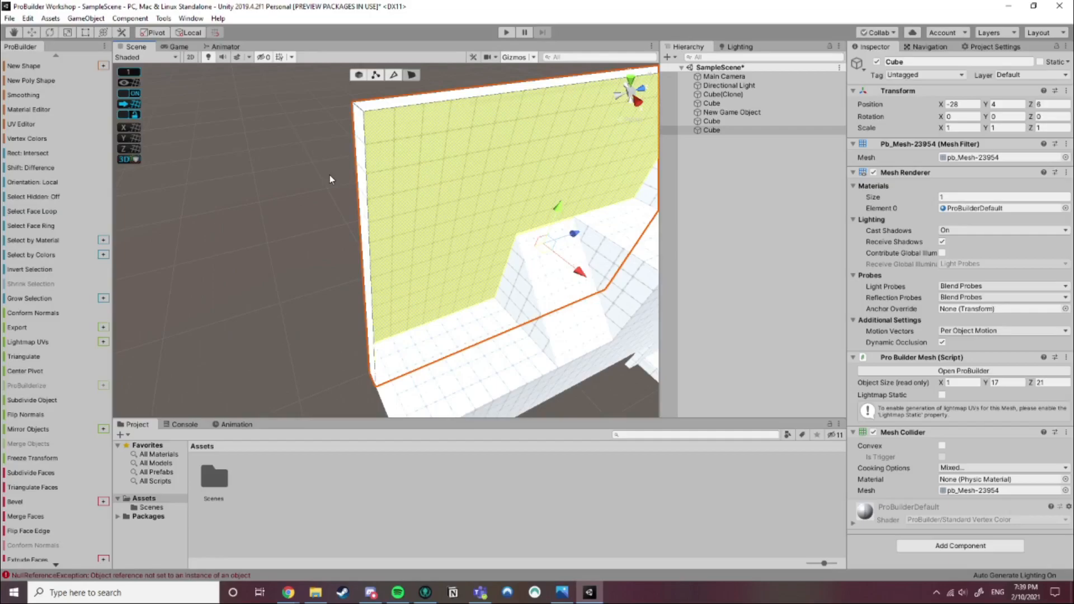
alt+drag(330, 179, 214, 263)
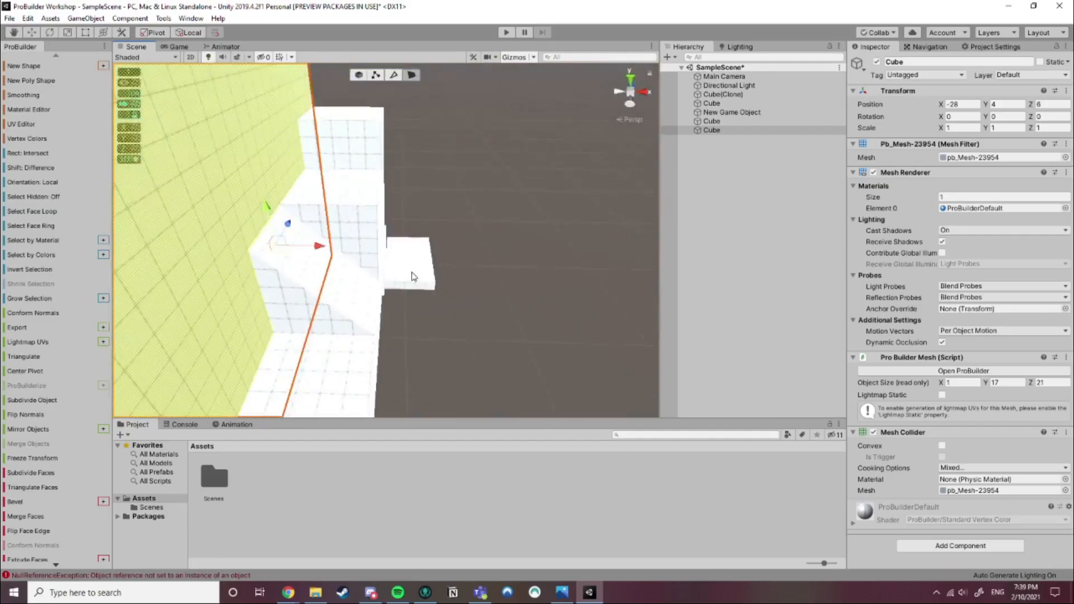
middle_drag(396, 271, 406, 275)
middle_drag(184, 302, 357, 267)
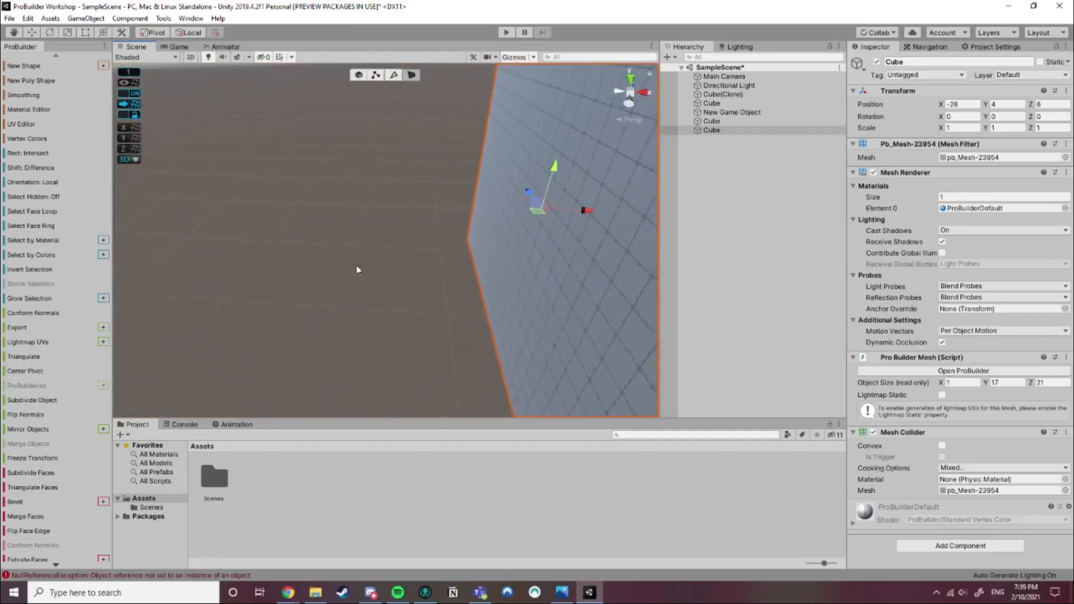
click(639, 168)
scroll(397, 219, down, 3)
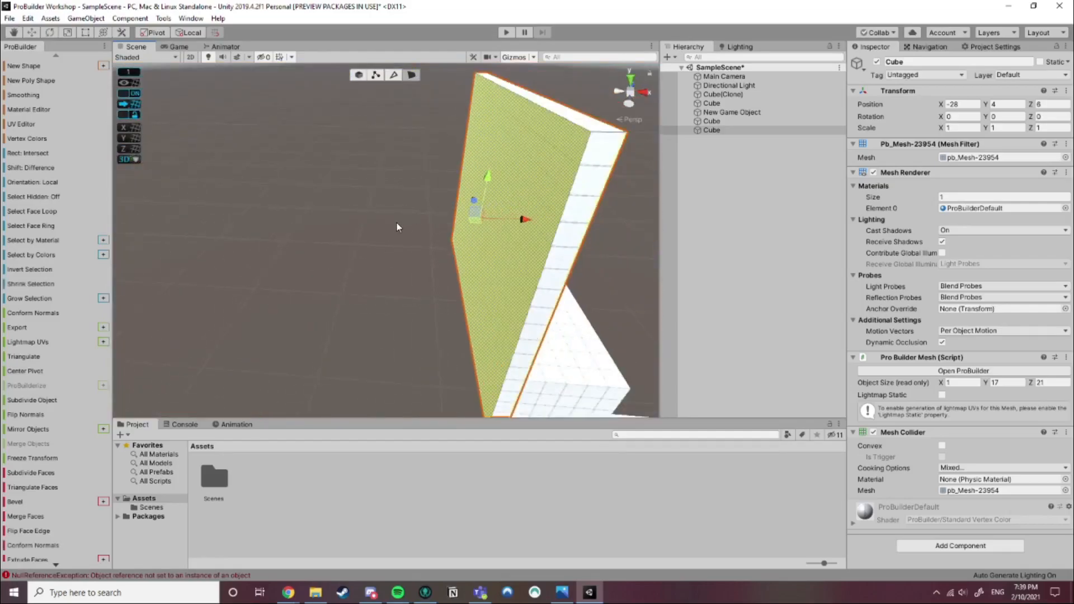
Inset the selected wall faces by scaling them inward and delete the inset faces to cut a large opening through the wall
click(72, 34)
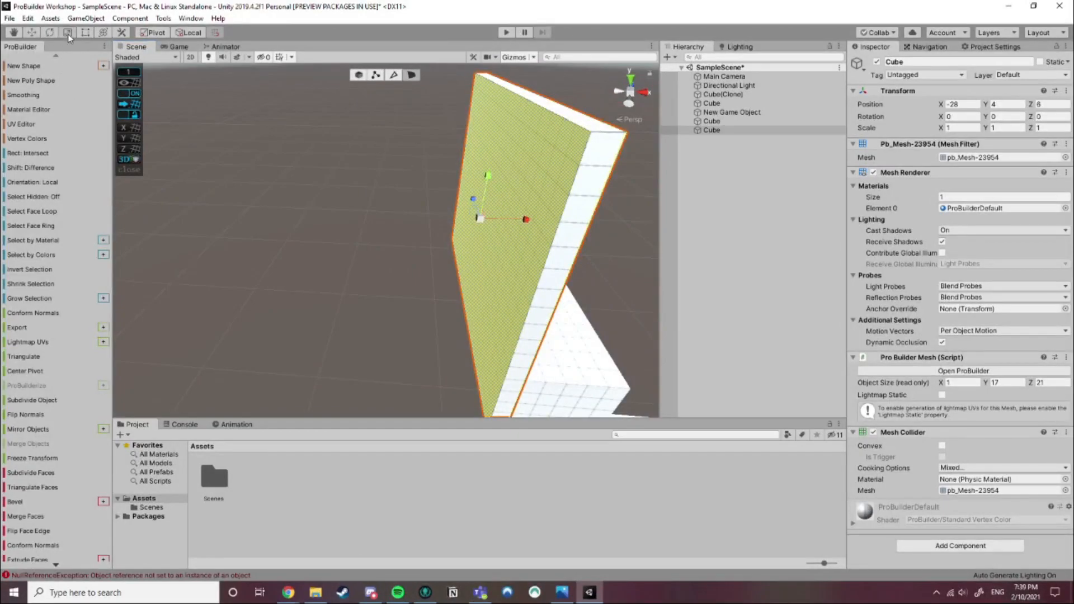
right_drag(300, 210, 470, 216)
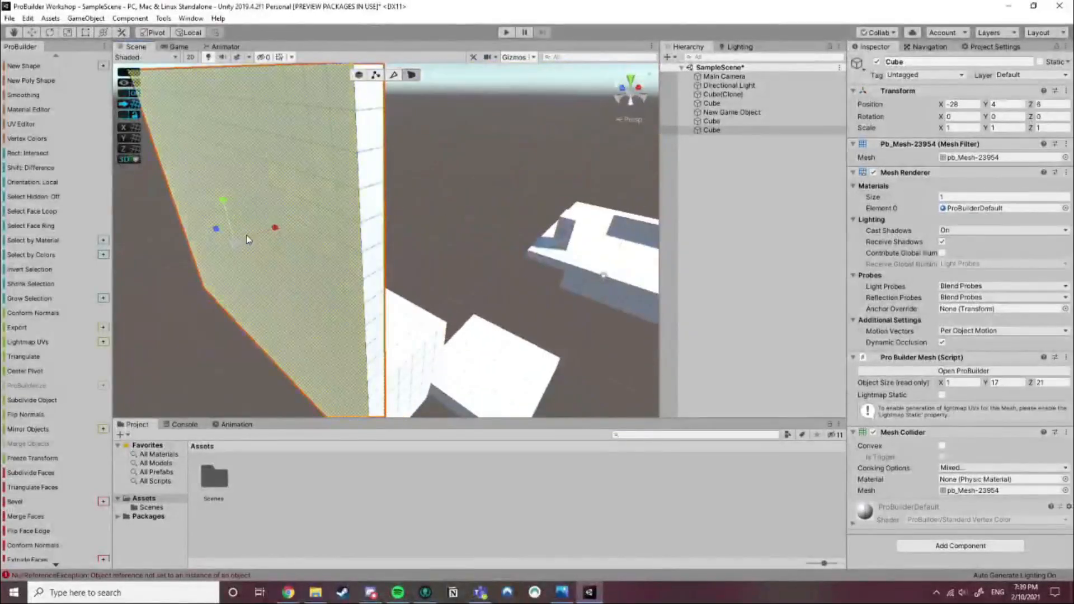
middle_drag(247, 236, 312, 240)
shift+drag(334, 254, 332, 257)
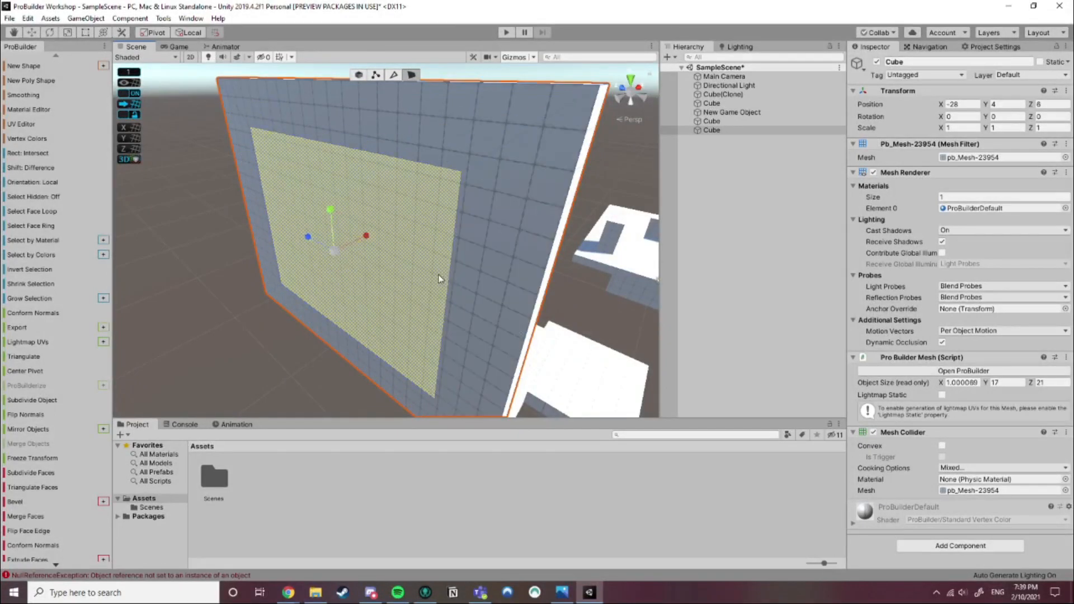
key(Delete)
Examine the opening's inner rim and the hollow gap between the two sides of the wall
scroll(397, 269, up, 6)
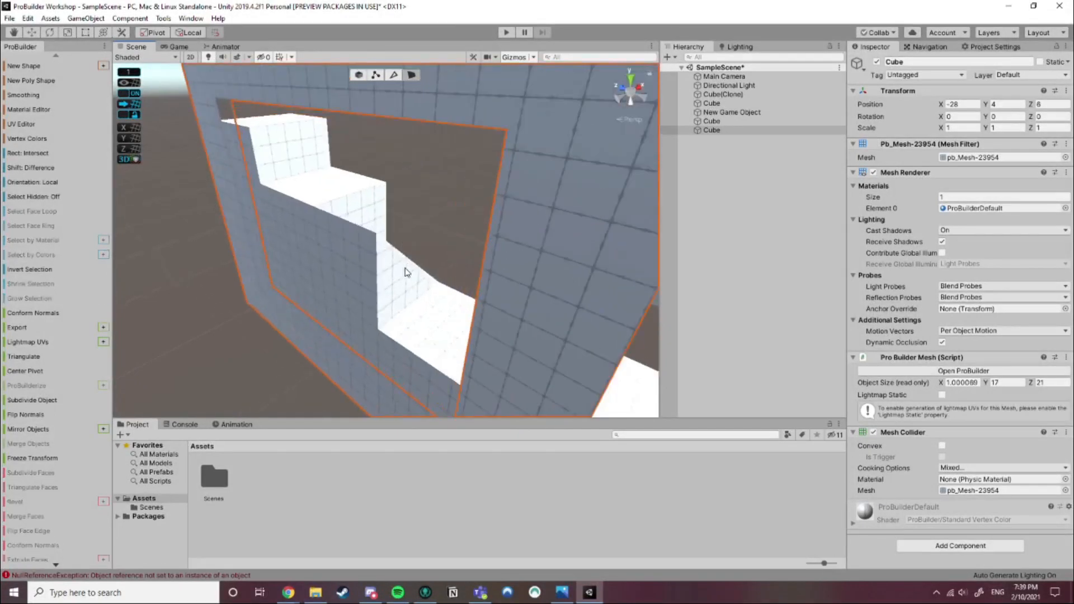
right_drag(431, 250, 216, 268)
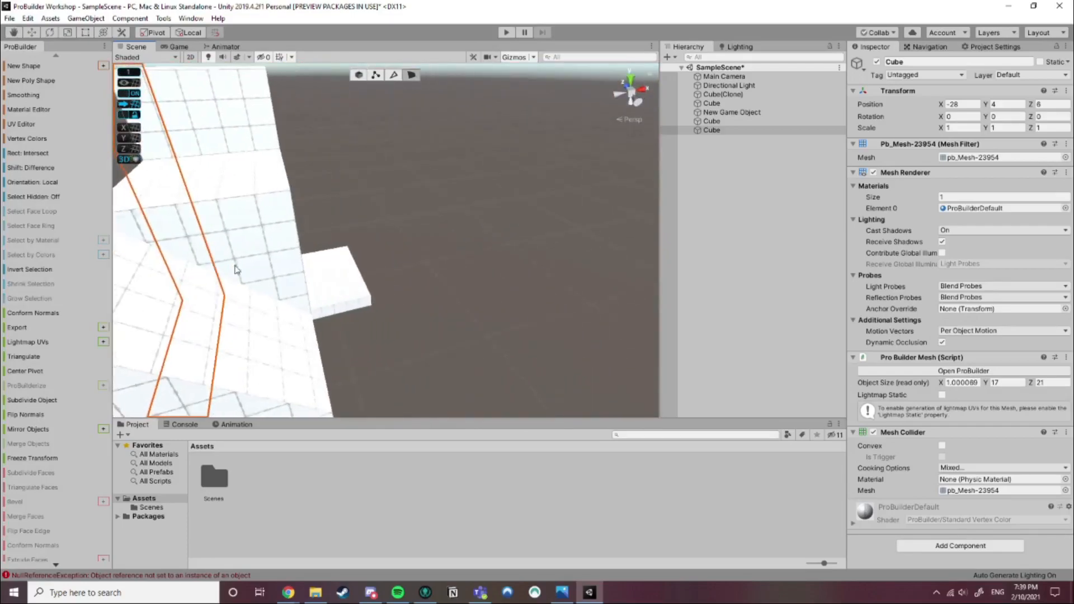
right_drag(392, 229, 326, 174)
click(358, 75)
middle_drag(288, 212, 301, 210)
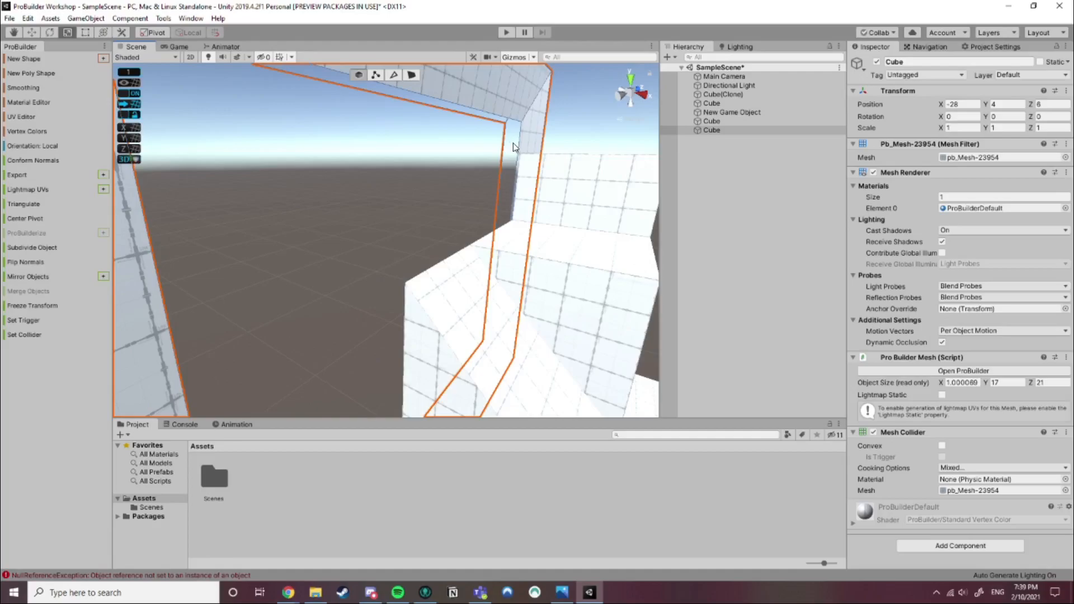
scroll(485, 172, up, 2)
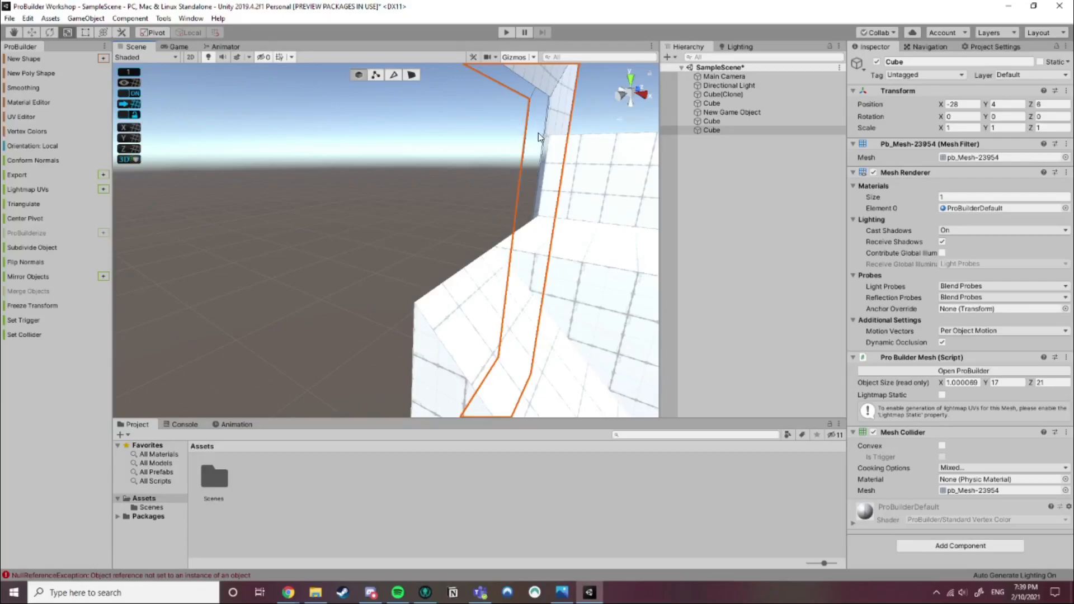
right_drag(434, 172, 448, 216)
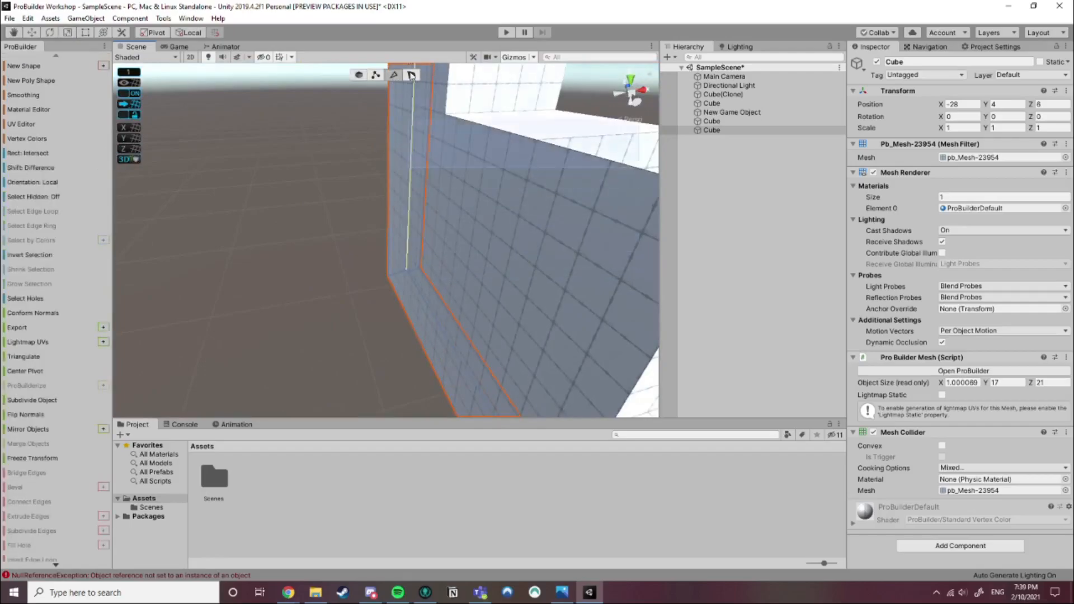
Select the two vertices at one lower corner of the opening in vertex mode and move them upward
click(375, 75)
click(423, 269)
right_drag(423, 271, 388, 329)
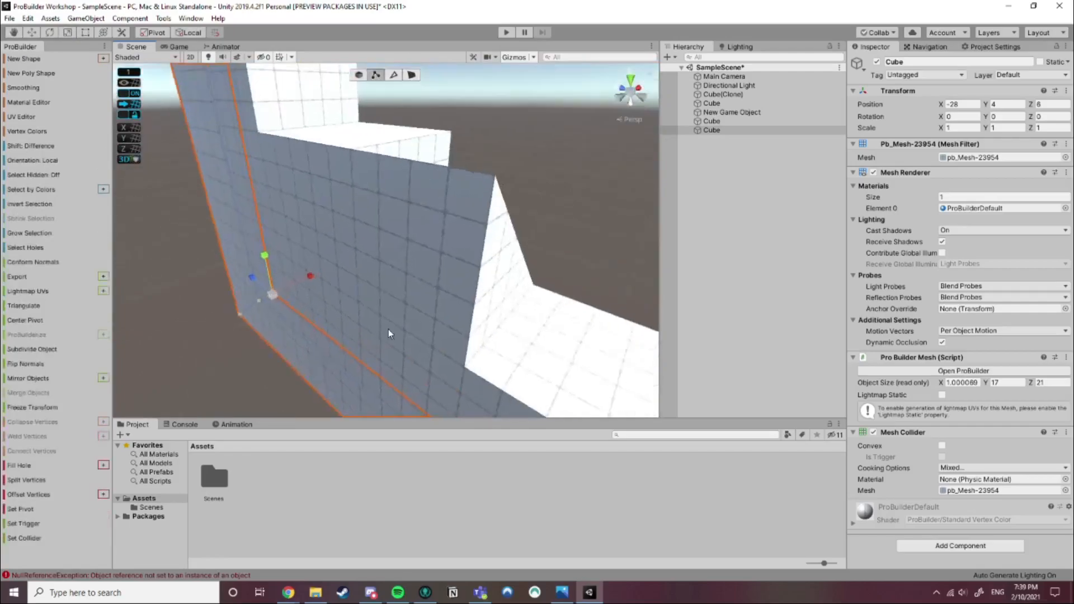
scroll(380, 313, down, 3)
click(31, 32)
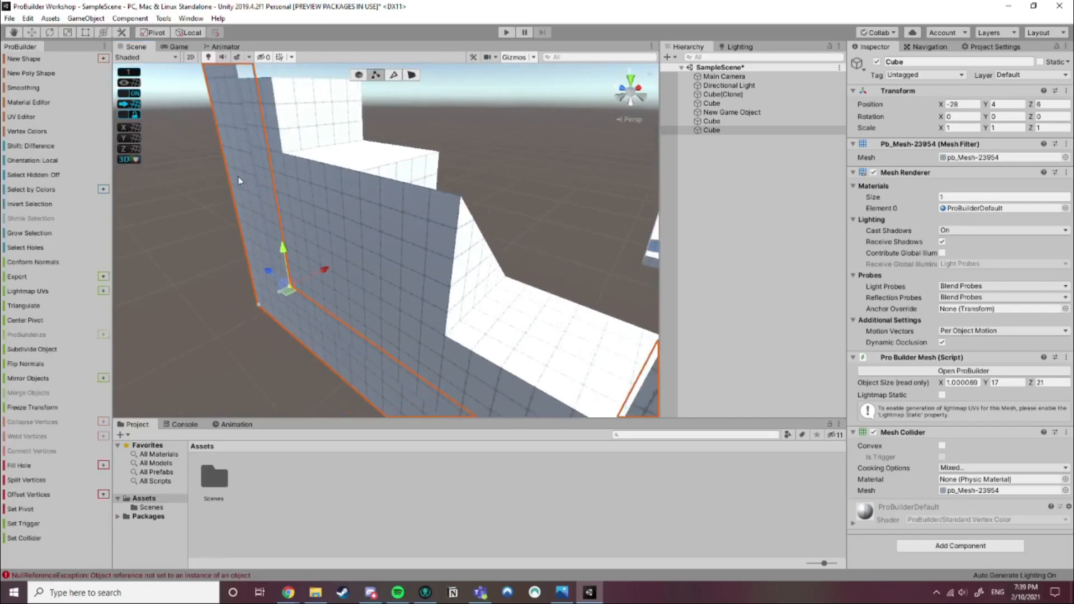
shift+click(275, 295)
drag(272, 255, 274, 180)
mouse_move(265, 216)
mouse_down()
mouse_move(241, 209)
mouse_move(264, 217)
mouse_move(267, 231)
mouse_move(269, 214)
mouse_up()
Move the vertices at the opening's opposite lower corner upward
right_drag(297, 302, 461, 311)
middle_drag(461, 310, 480, 289)
click(381, 364)
right_drag(313, 376, 350, 376)
middle_drag(351, 375, 432, 328)
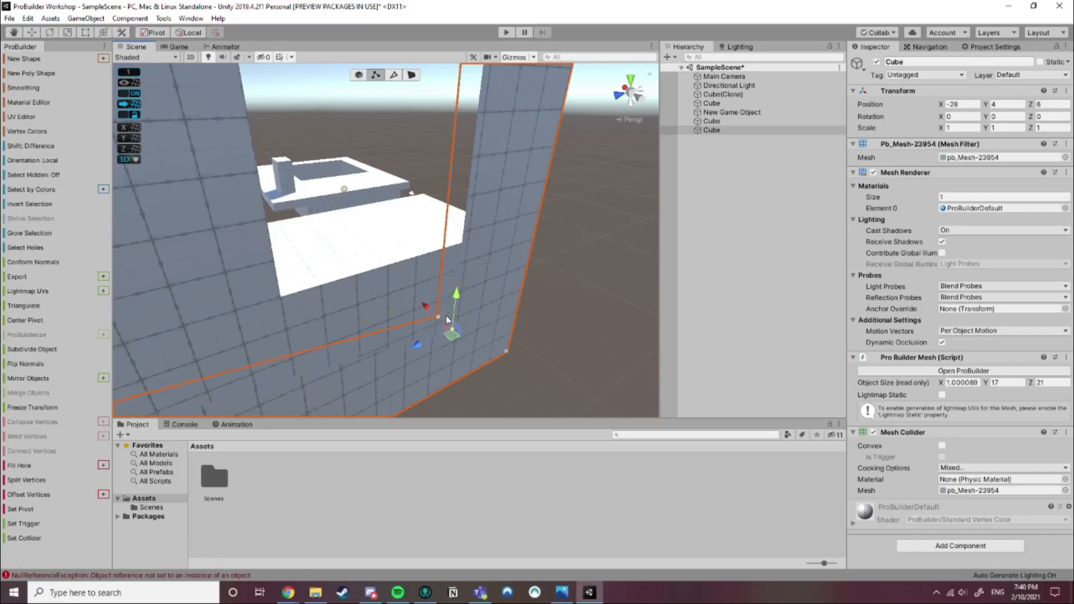
scroll(455, 351, up, 2)
drag(475, 326, 501, 253)
Move the vertex pair at one upper corner of the opening closer to the wall's outer corner
scroll(436, 293, up, 3)
right_drag(434, 294, 559, 302)
middle_drag(330, 305, 406, 319)
right_drag(280, 320, 347, 314)
right_drag(351, 261, 507, 112)
click(442, 239)
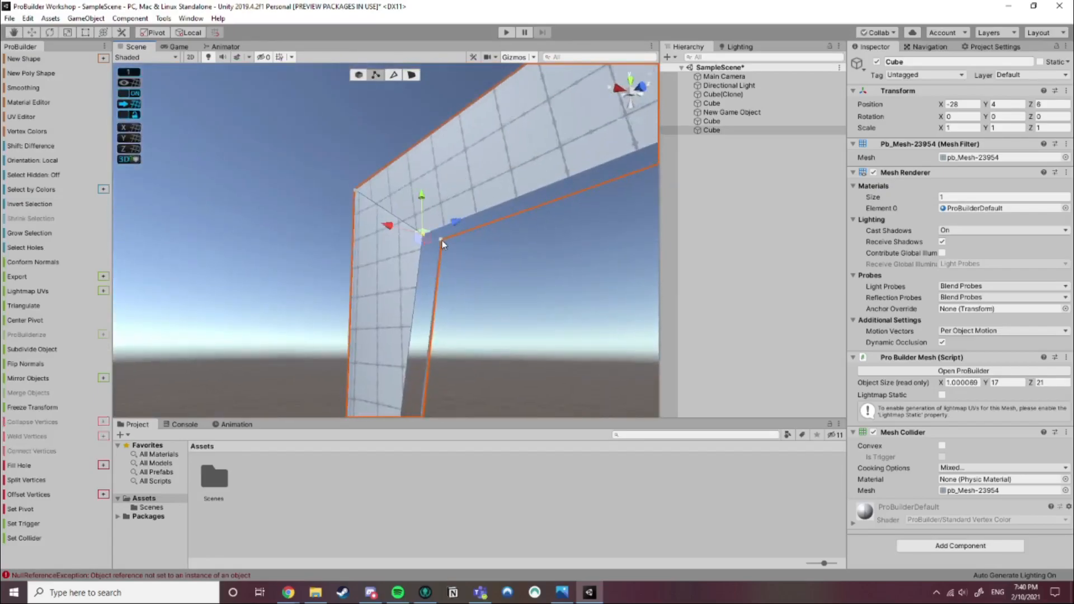
drag(479, 227, 398, 172)
Select the outer vertex at the wall's upper corner and undo the last two operations
right_drag(398, 172, 343, 317)
scroll(330, 311, up, 3)
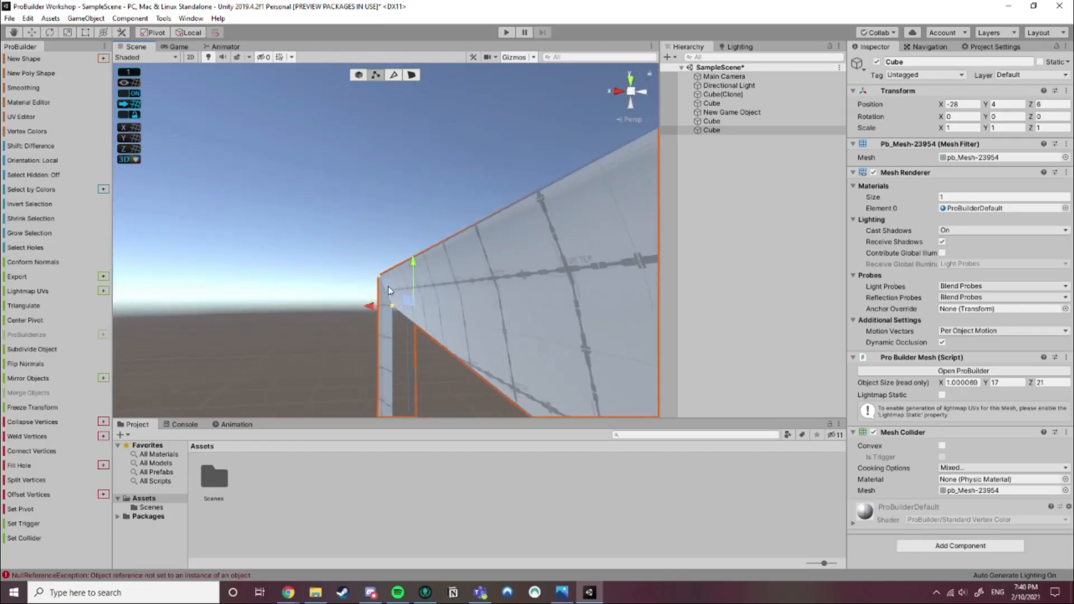
click(382, 279)
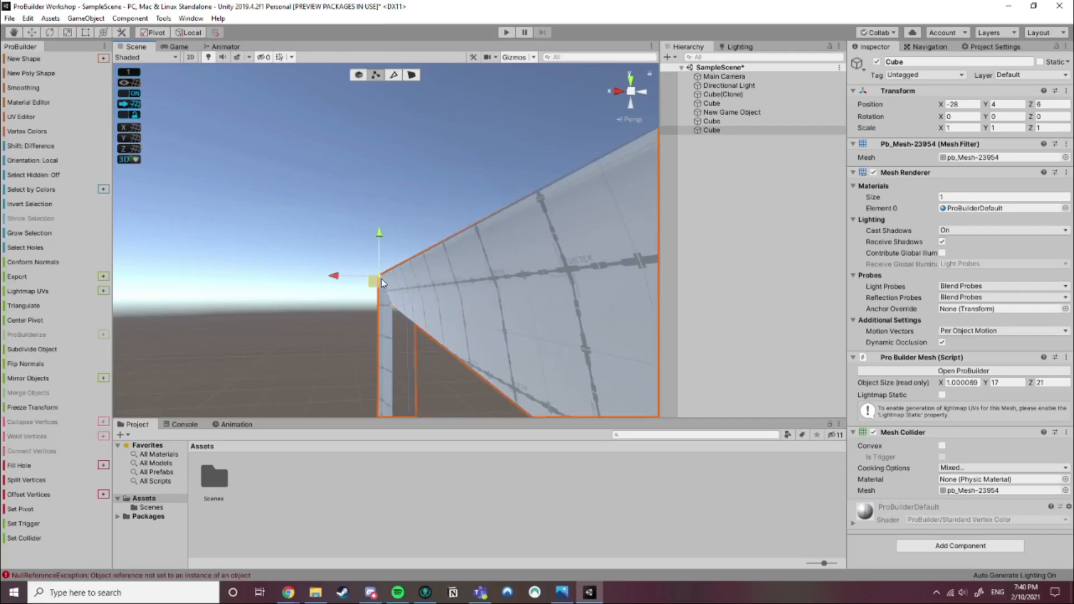
key(d)
right_drag(407, 310, 366, 294)
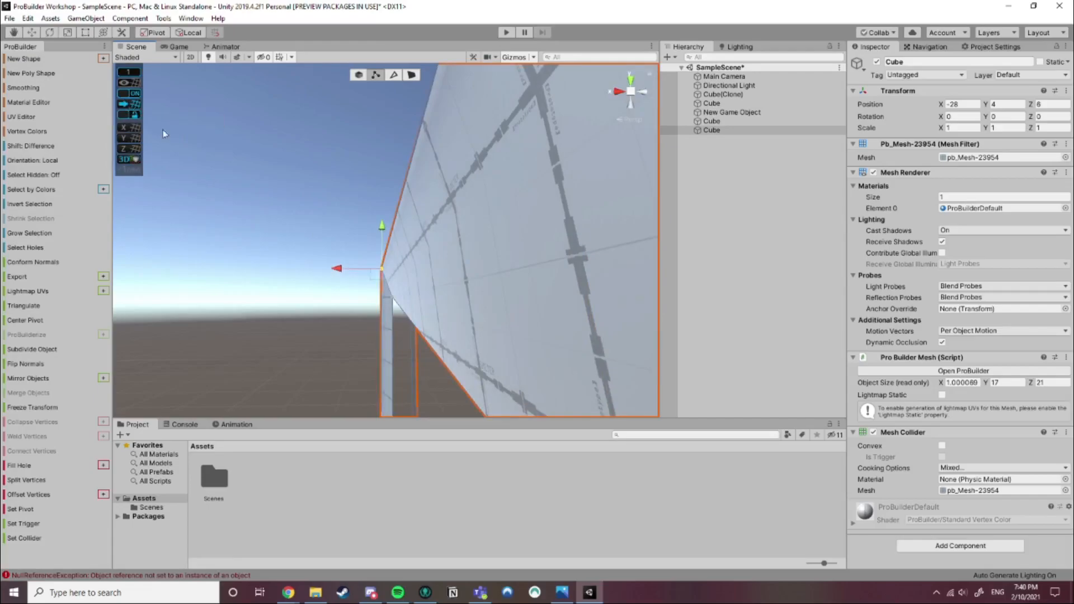
key(ctrl+z)
key(ctrl+z)
Shift the out-of-line opening-corner vertices sideways to line up with the wall's face
drag(358, 349, 331, 348)
middle_drag(388, 358, 421, 246)
right_drag(481, 387, 434, 465)
middle_drag(476, 391, 448, 302)
click(439, 305)
drag(398, 300, 381, 299)
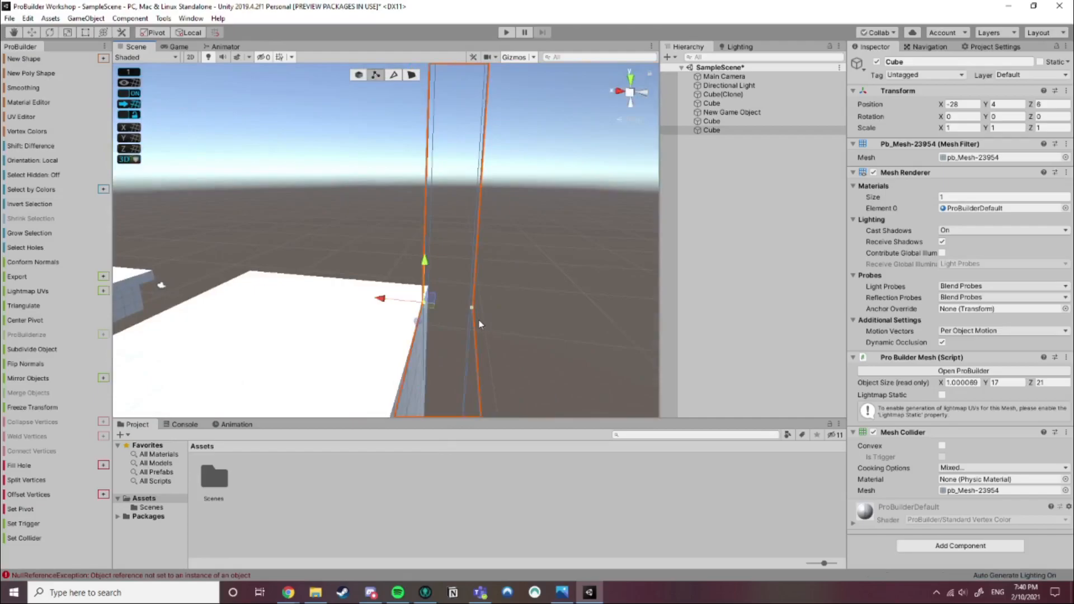
Nudge the vertices at the opposite end of the opening across the wall's thickness to straighten them
middle_drag(479, 321, 461, 343)
right_drag(461, 343, 972, 367)
middle_drag(626, 292, 598, 432)
middle_drag(523, 243, 484, 240)
click(333, 185)
drag(381, 182, 382, 184)
mouse_move(386, 250)
middle_down()
mouse_move(409, 233)
mouse_move(447, 160)
middle_up()
middle_drag(441, 321, 426, 281)
click(403, 271)
drag(445, 271, 452, 272)
middle_drag(438, 359, 430, 440)
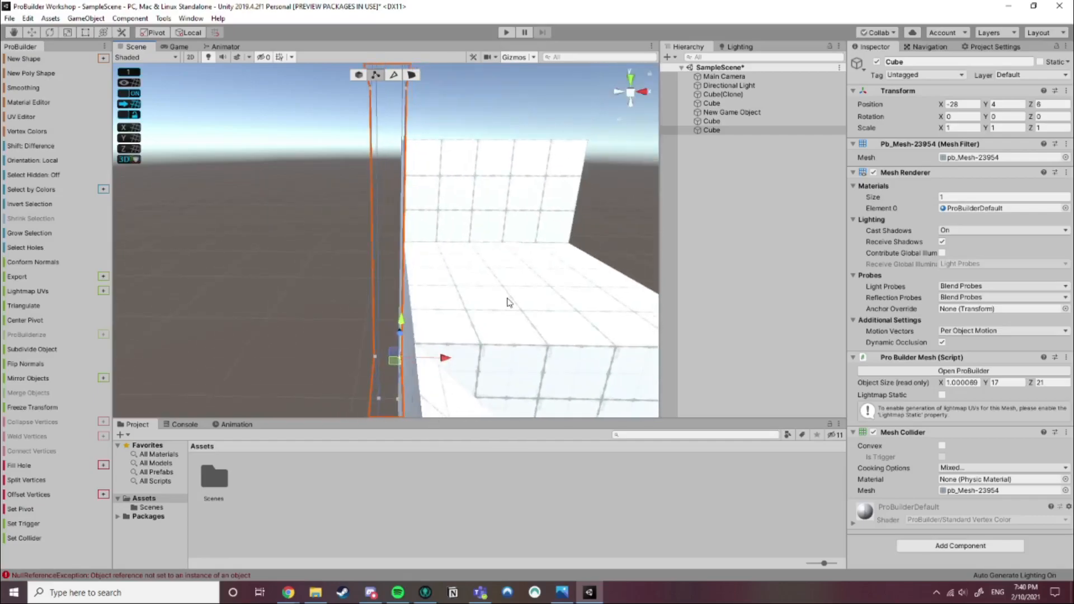
Select the vertex pair at the opening's upper corner above the highest step and move it along the wall's length
middle_drag(476, 186, 471, 275)
right_drag(471, 274, 444, 276)
middle_drag(444, 276, 387, 265)
right_drag(486, 272, 473, 268)
middle_drag(473, 268, 394, 283)
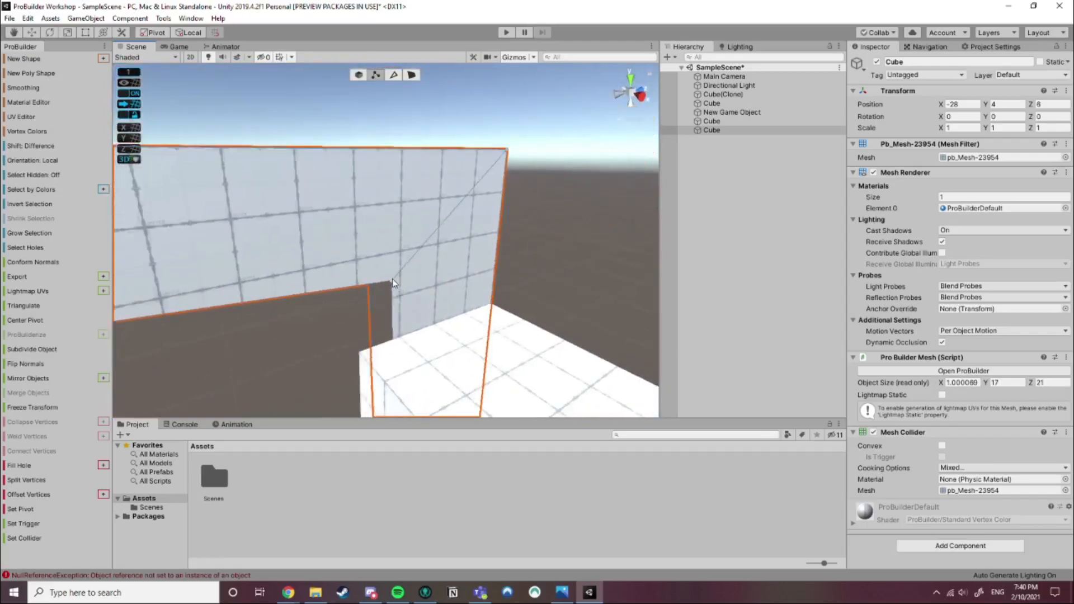
right_drag(359, 348, 407, 299)
middle_drag(407, 299, 449, 218)
middle_drag(361, 271, 396, 233)
shift+click(395, 217)
right_drag(546, 239, 473, 309)
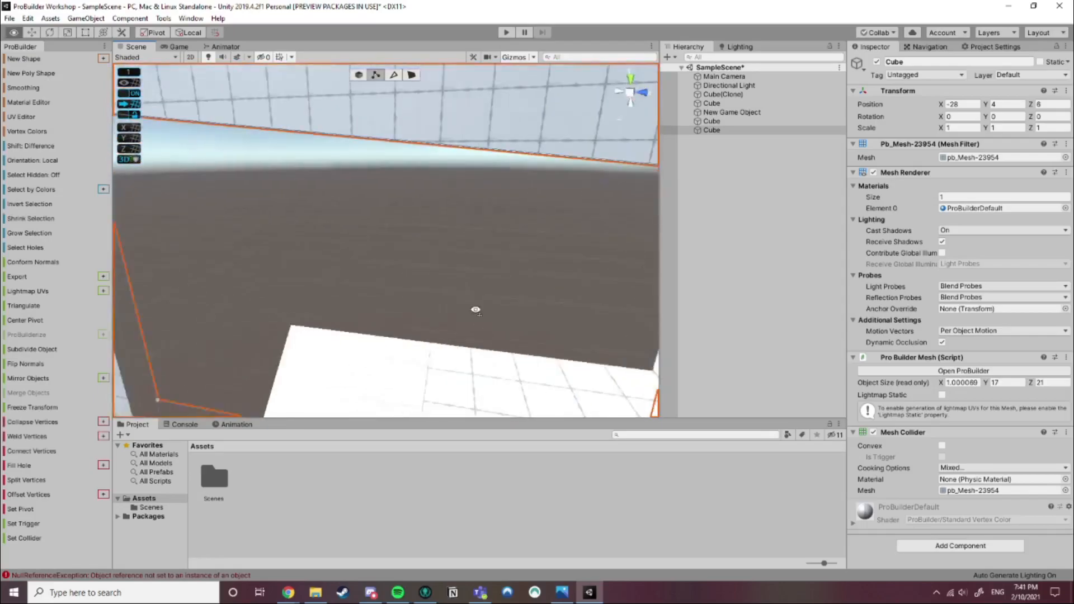
scroll(546, 295, down, 3)
drag(627, 196, 596, 203)
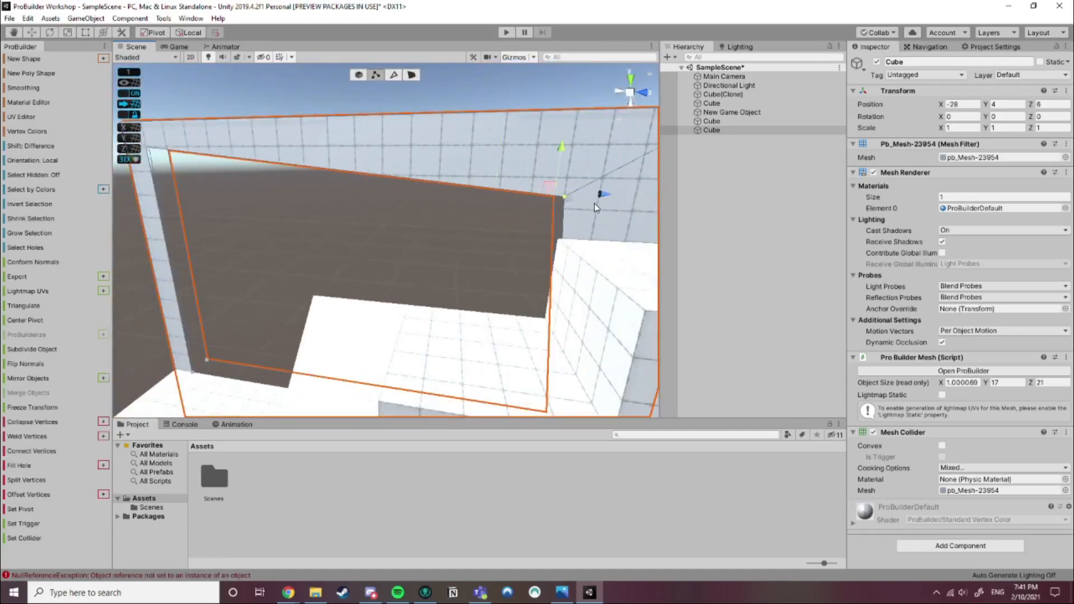
click(565, 155)
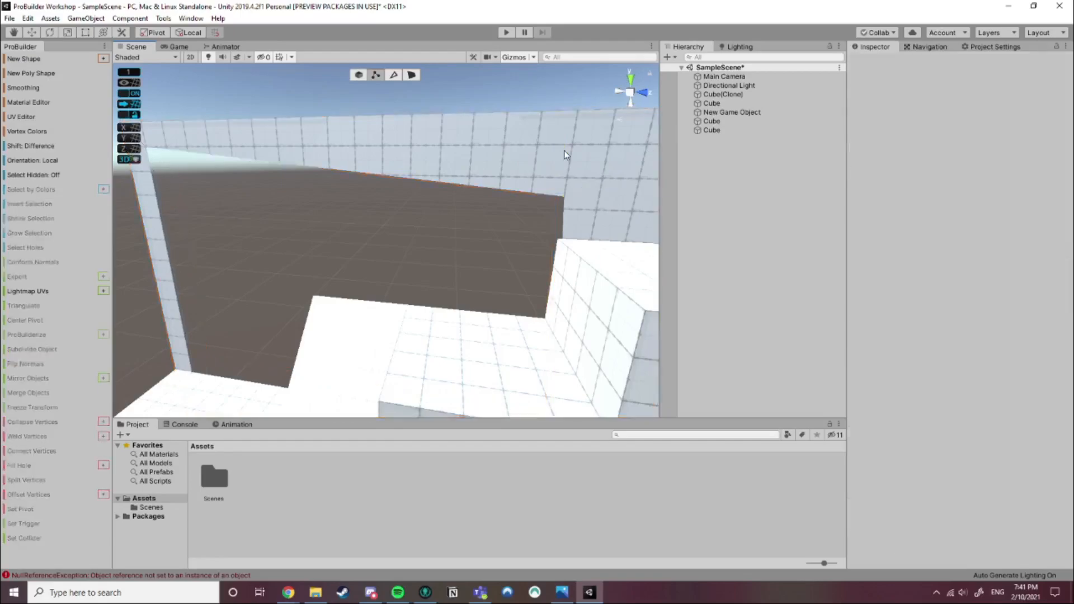
Raise both vertices at the opening's upper corner to leave a thin top beam, and shift them along the wall
scroll(558, 205, up, 3)
click(409, 228)
right_drag(407, 228, 515, 206)
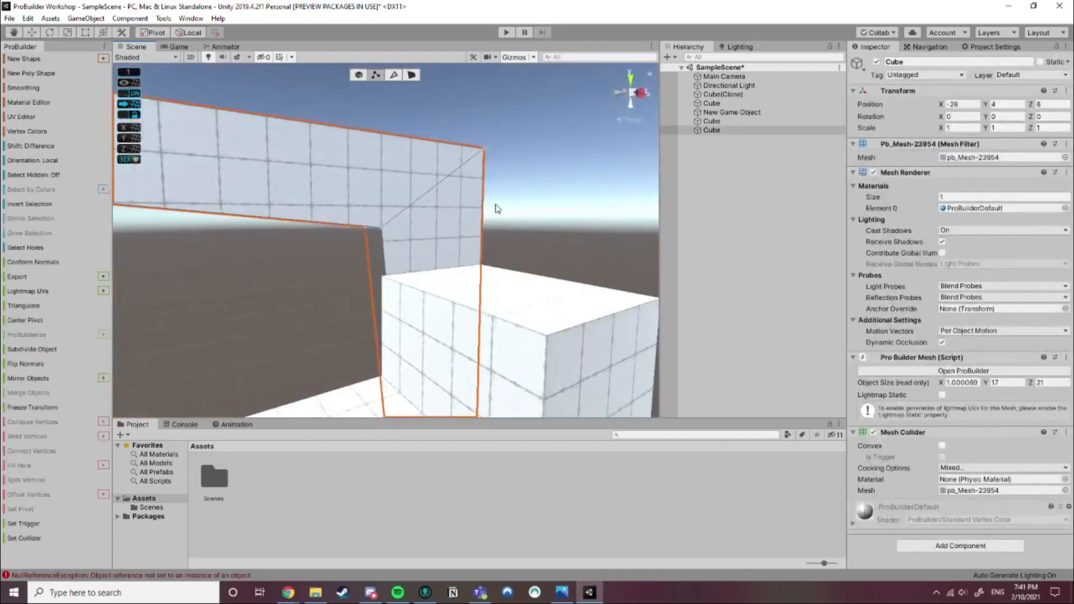
click(384, 228)
shift+click(365, 228)
drag(365, 180, 365, 122)
right_drag(375, 222, 181, 246)
scroll(377, 268, down, 4)
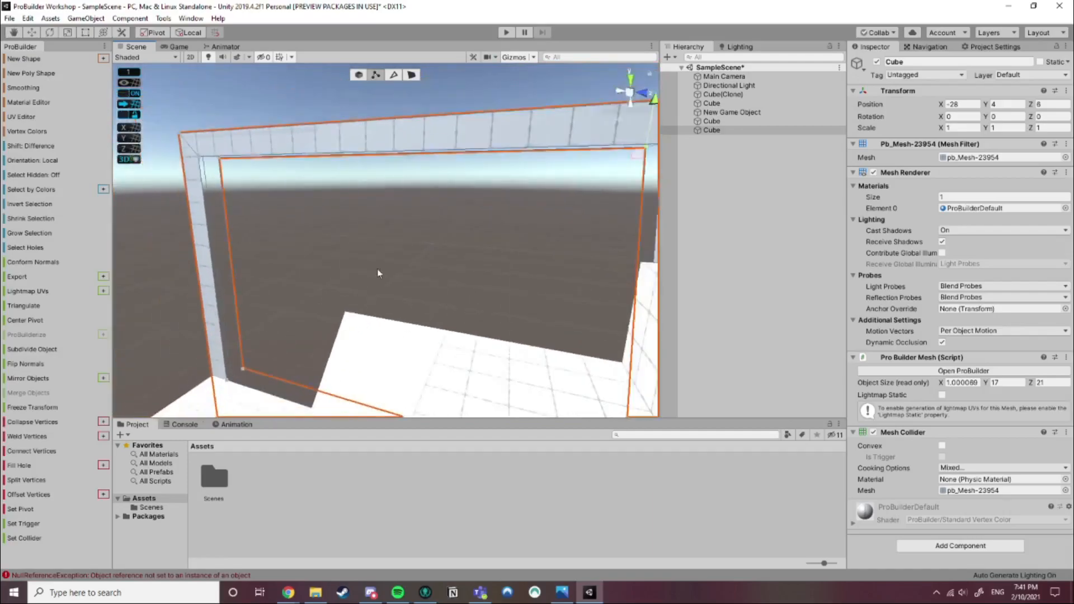
drag(622, 170, 652, 167)
middle_drag(607, 228, 532, 205)
click(433, 117)
Switch to edge selection and pick out the wall's inner edges around the opening's upper corner
click(393, 75)
right_drag(394, 225, 348, 260)
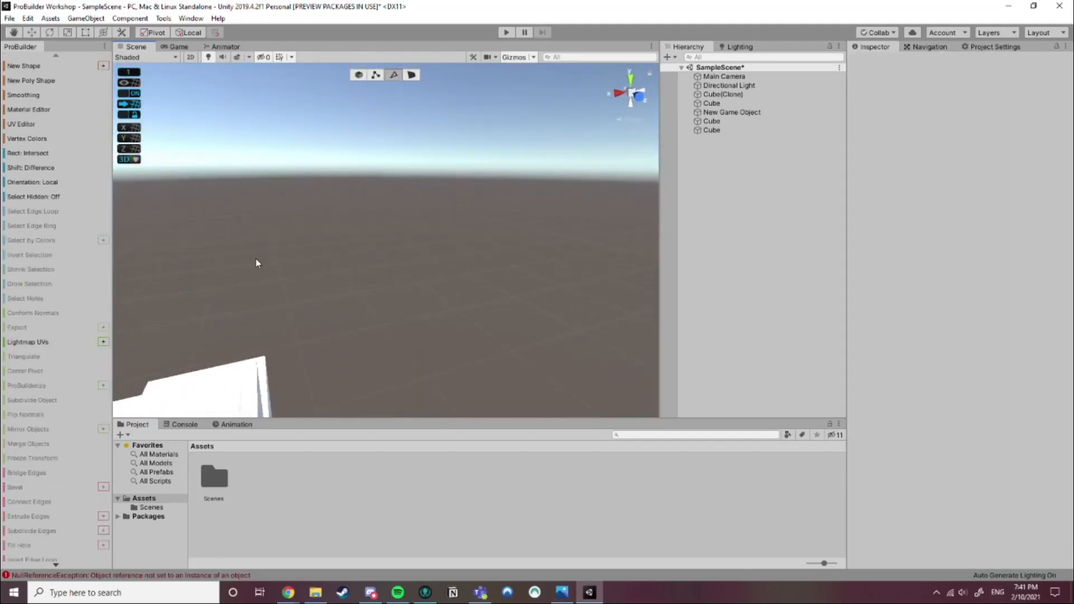
right_drag(275, 293, 330, 260)
click(312, 258)
click(314, 255)
right_drag(370, 221, 357, 92)
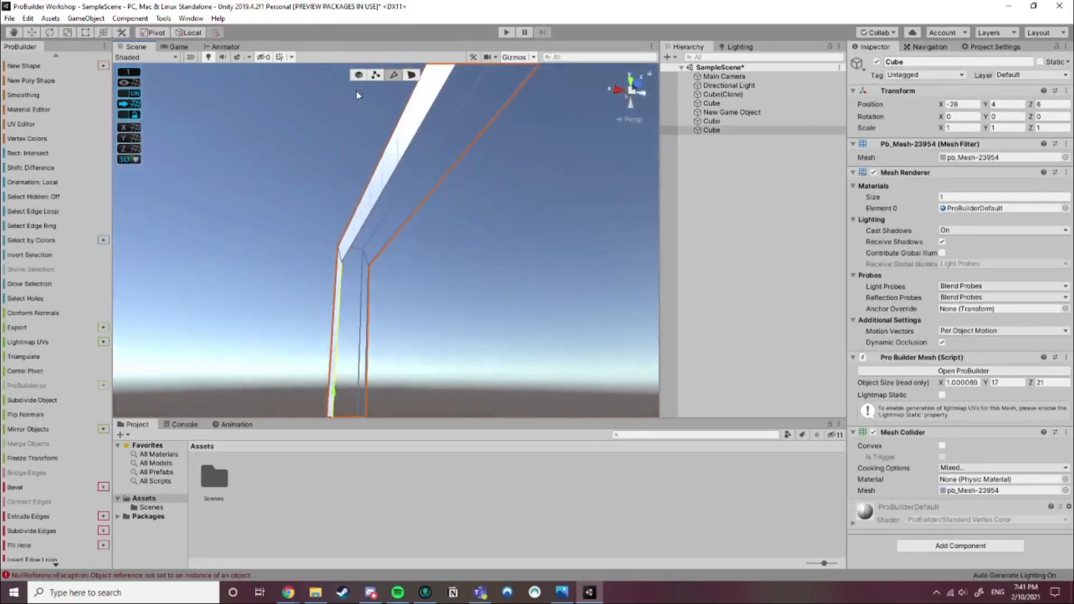
click(391, 174)
click(391, 176)
scroll(394, 180, up, 1)
scroll(392, 189, down, 1)
middle_drag(381, 183, 409, 277)
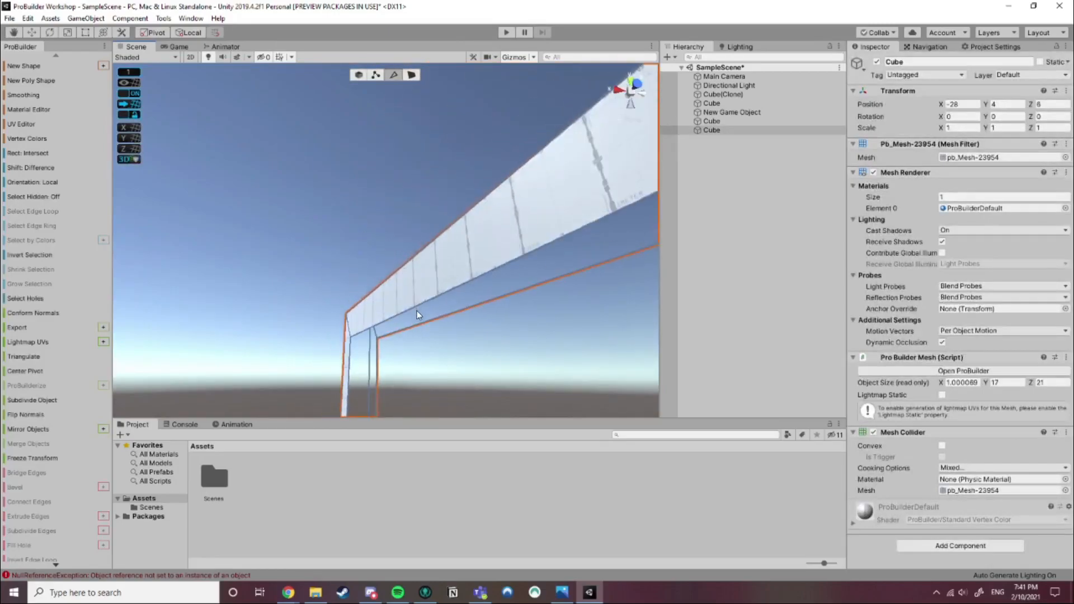
click(409, 334)
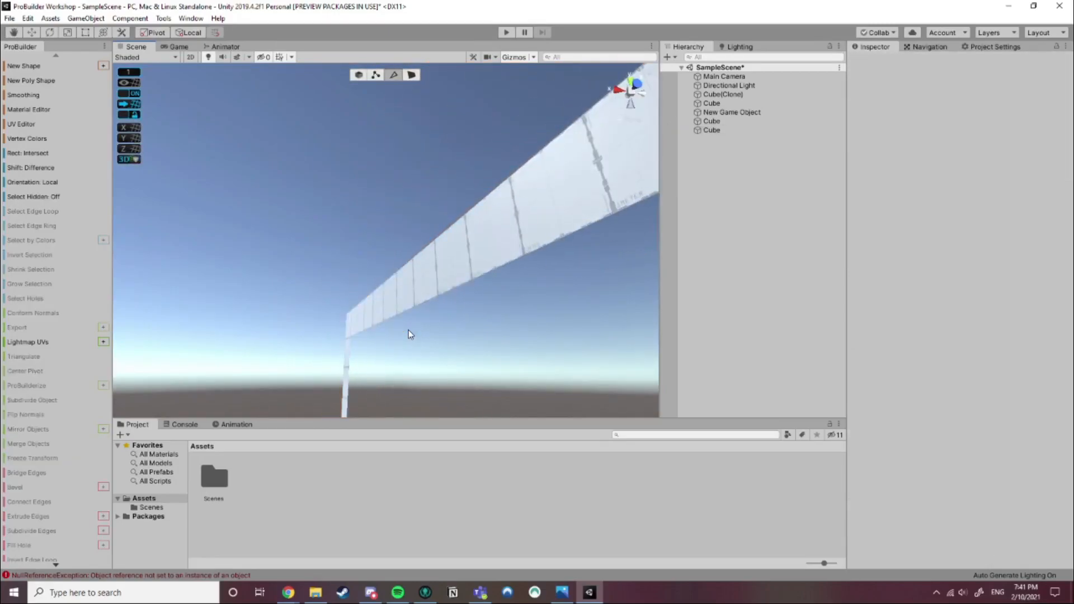
click(427, 300)
Select the two opposing vertical edges of the opening's side and bridge them to close the missing inner face
right_drag(388, 356, 520, 560)
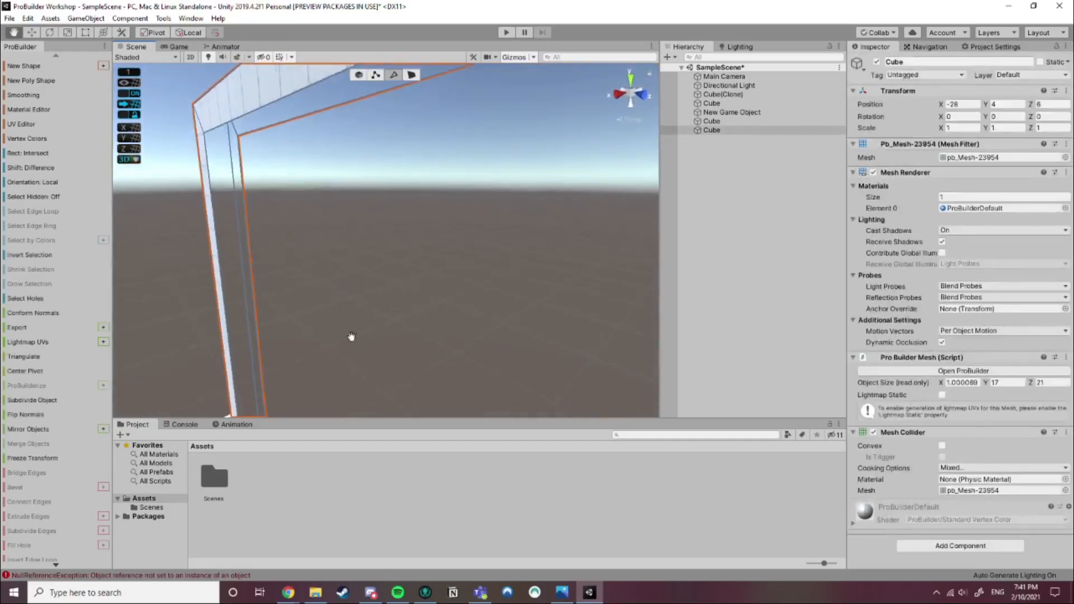
middle_drag(252, 353, 278, 315)
click(258, 321)
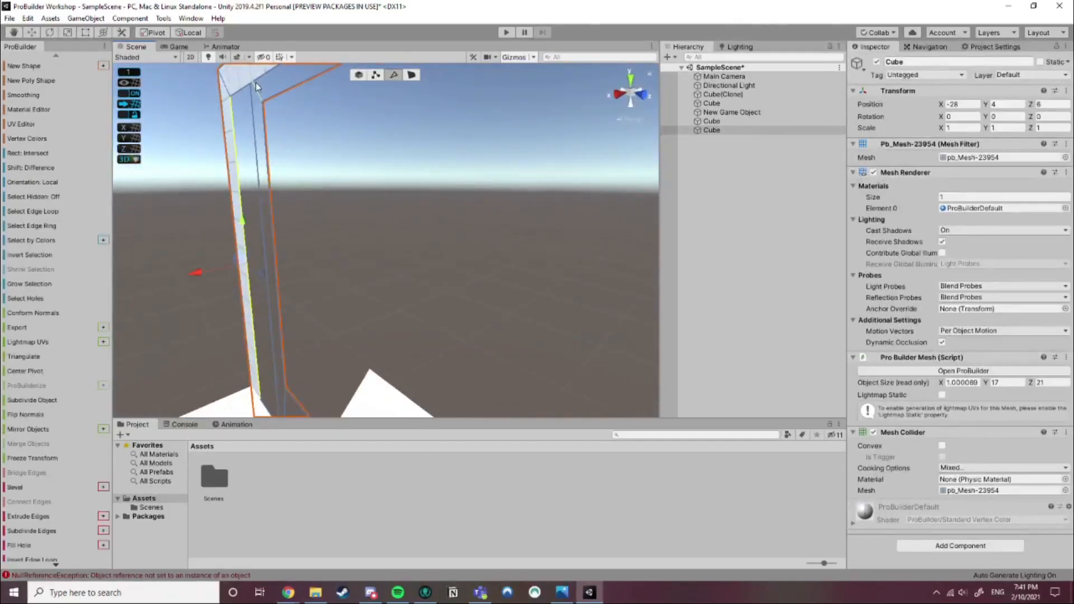
click(241, 85)
shift+click(232, 117)
right_drag(232, 116, 447, 251)
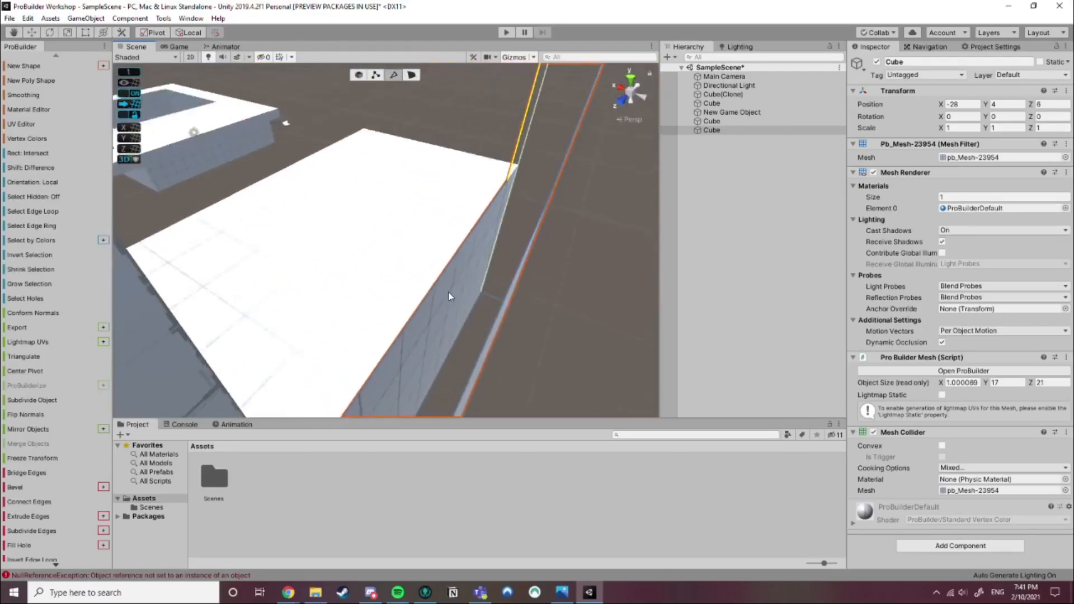
right_drag(449, 293, 527, 209)
right_drag(532, 256, 448, 168)
click(434, 166)
Bridge the remaining opposing edges around the opening to fill its open inner faces, and clear the selection
right_drag(407, 196, 292, 120)
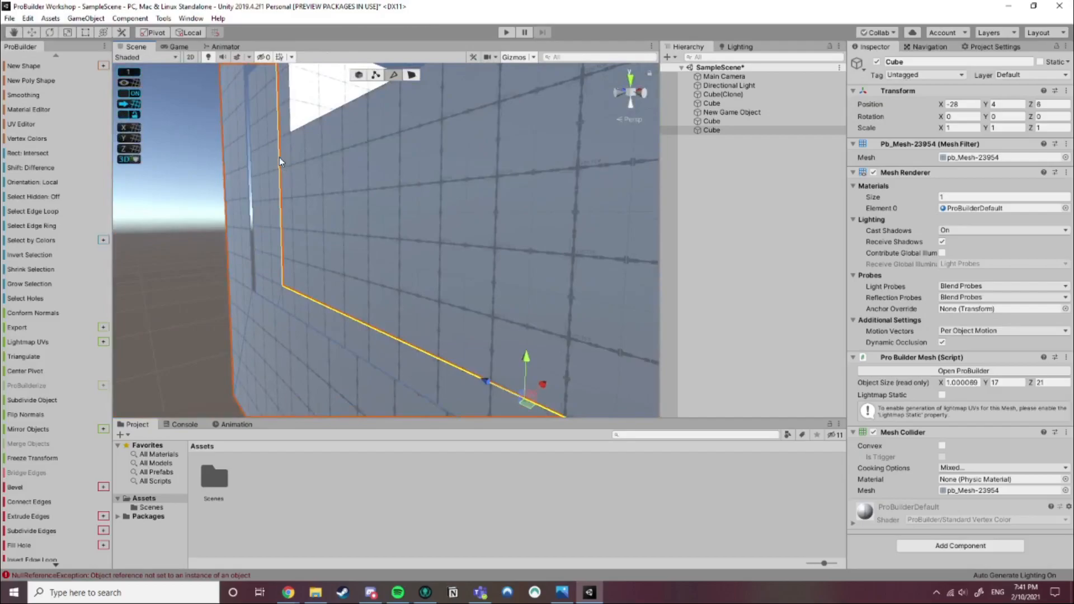
right_drag(280, 157, 408, 164)
click(409, 132)
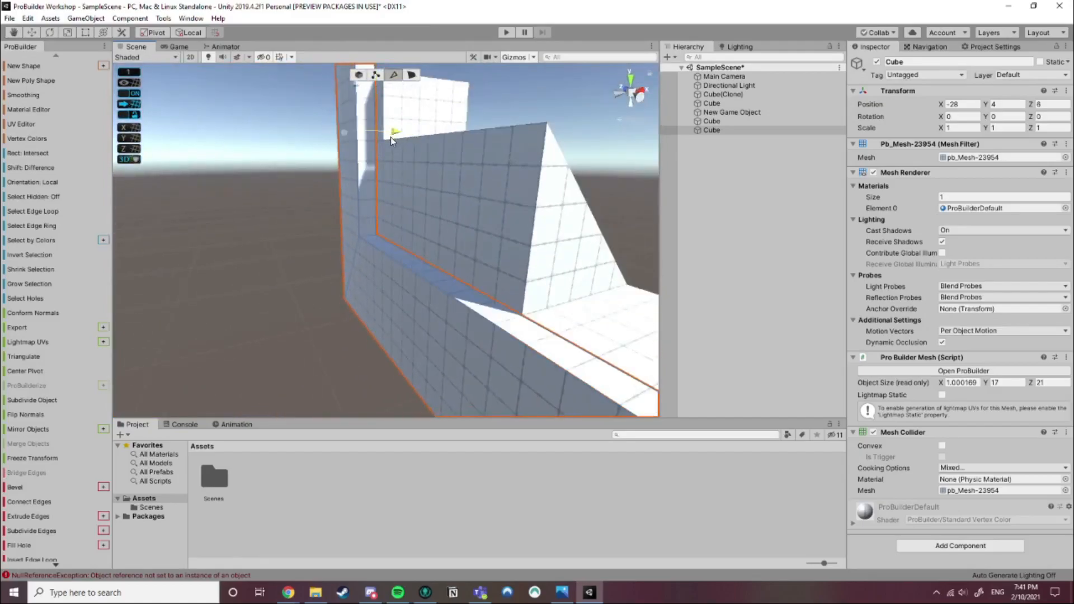
click(390, 136)
right_drag(409, 323, 644, 352)
middle_drag(330, 318, 394, 294)
right_drag(535, 154, 238, 403)
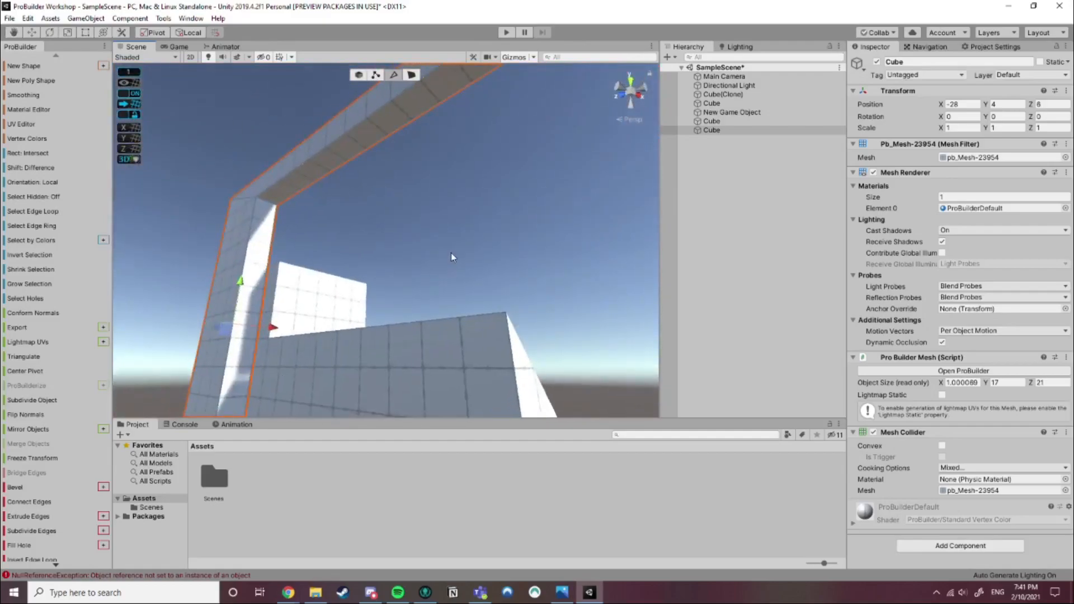
click(508, 228)
Examine the stepped shape and the framed side wall as a whole
scroll(526, 251, up, 3)
right_drag(344, 327, 437, 174)
right_drag(495, 304, 332, 207)
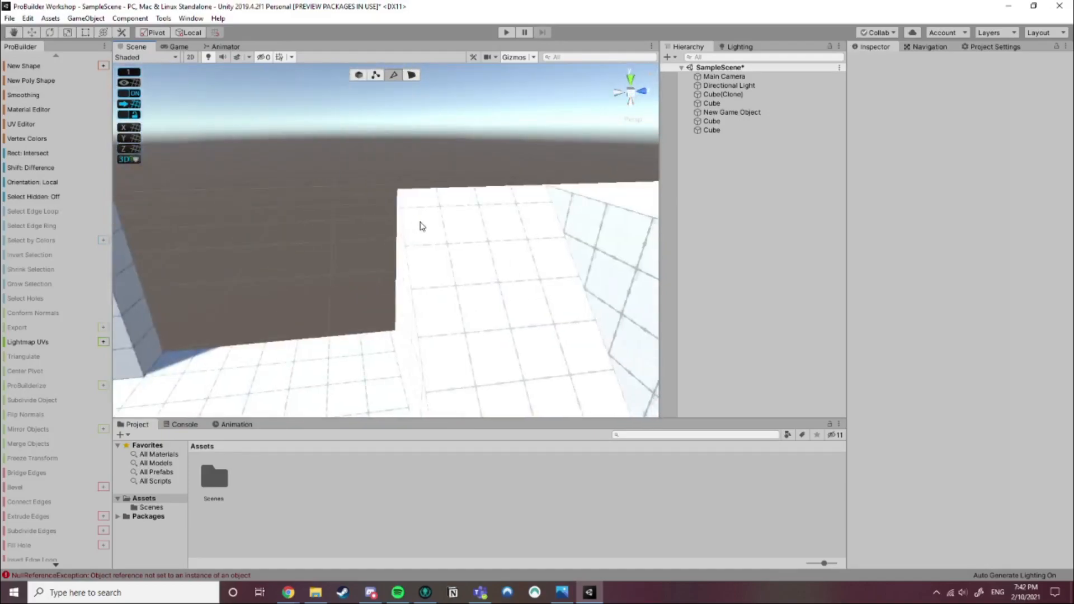
scroll(420, 223, down, 8)
scroll(461, 241, up, 3)
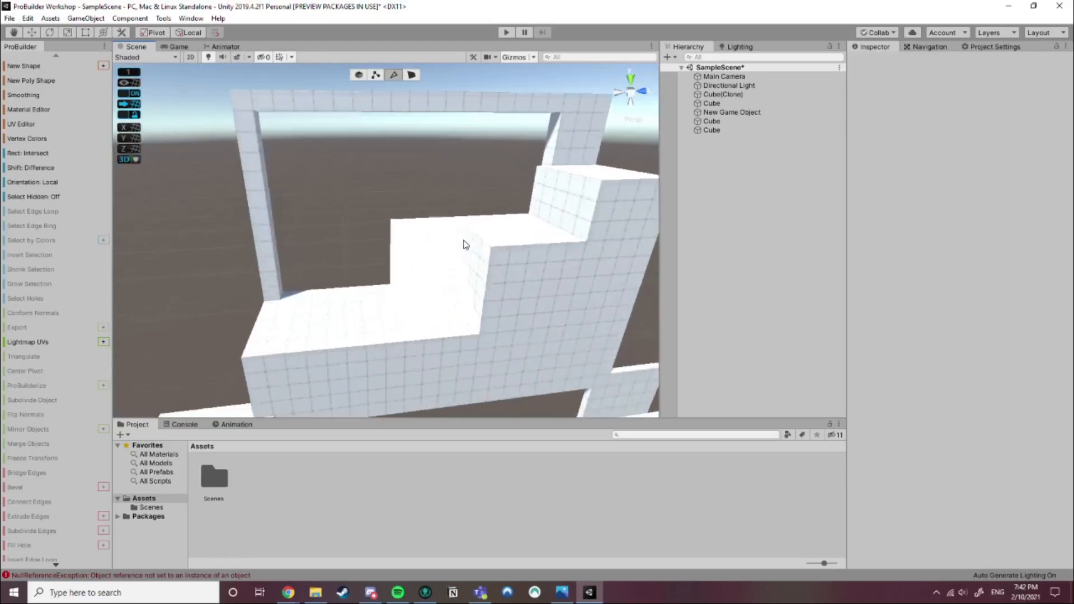
scroll(480, 244, down, 3)
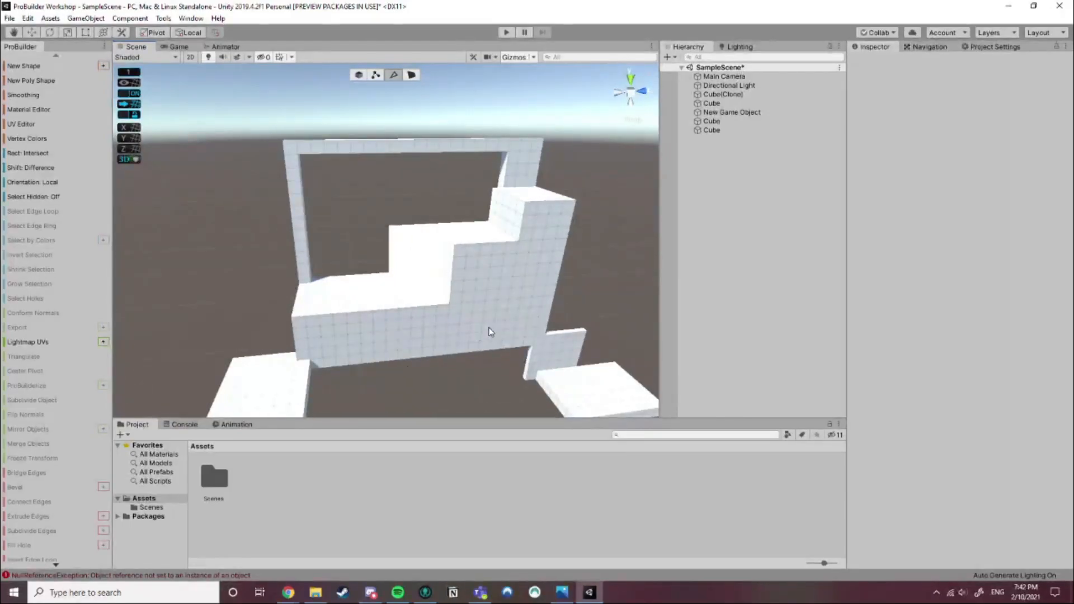
middle_drag(494, 274, 440, 286)
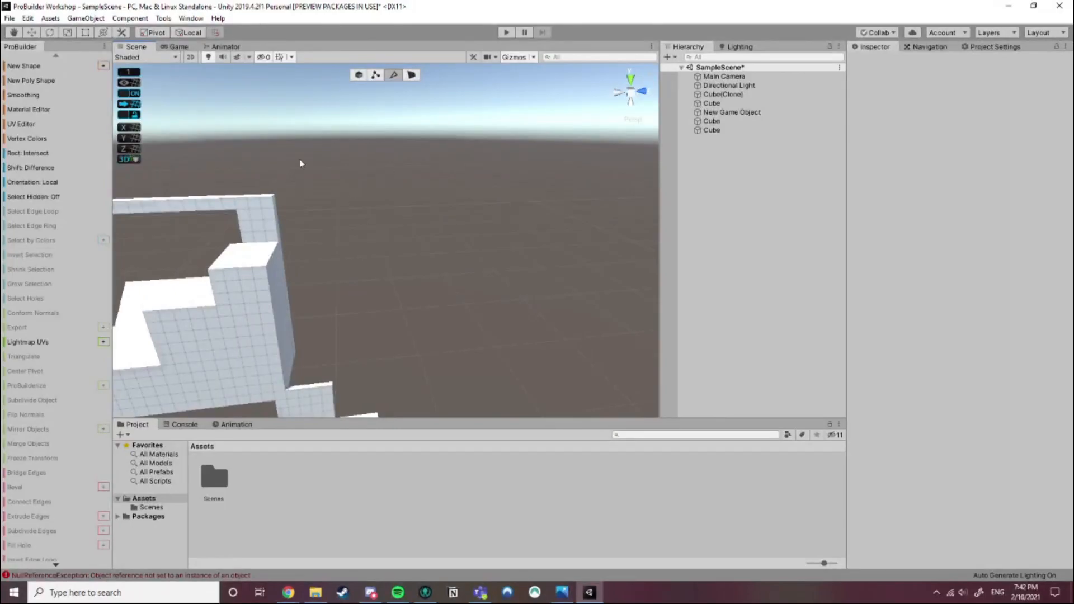
Create a new cube and move it to position -20, 23, 28 near the wall's top end
click(69, 66)
click(379, 234)
click(379, 234)
drag(380, 234, 411, 285)
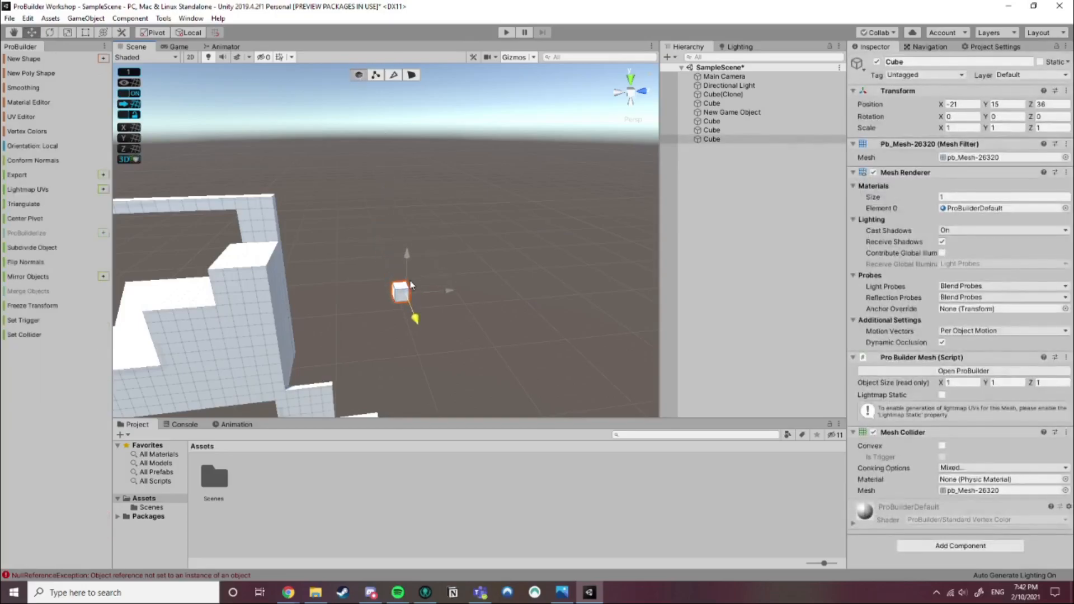
drag(411, 286, 278, 175)
Pull the new cube's side faces to stretch it into a slab 5 by 1 by 4 units
click(412, 75)
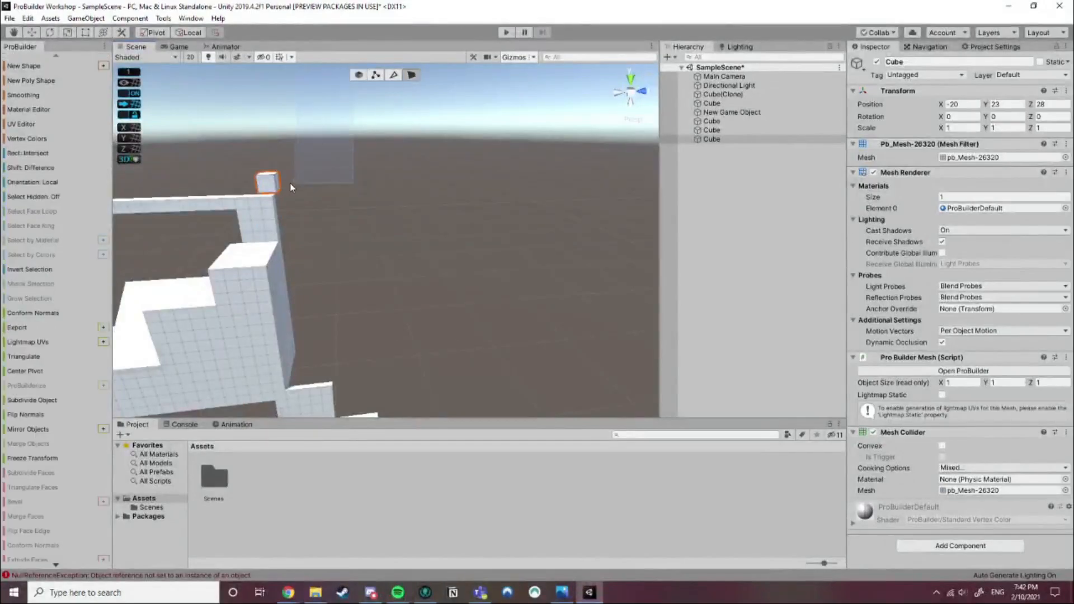
click(276, 184)
drag(300, 181, 365, 184)
click(294, 191)
click(287, 189)
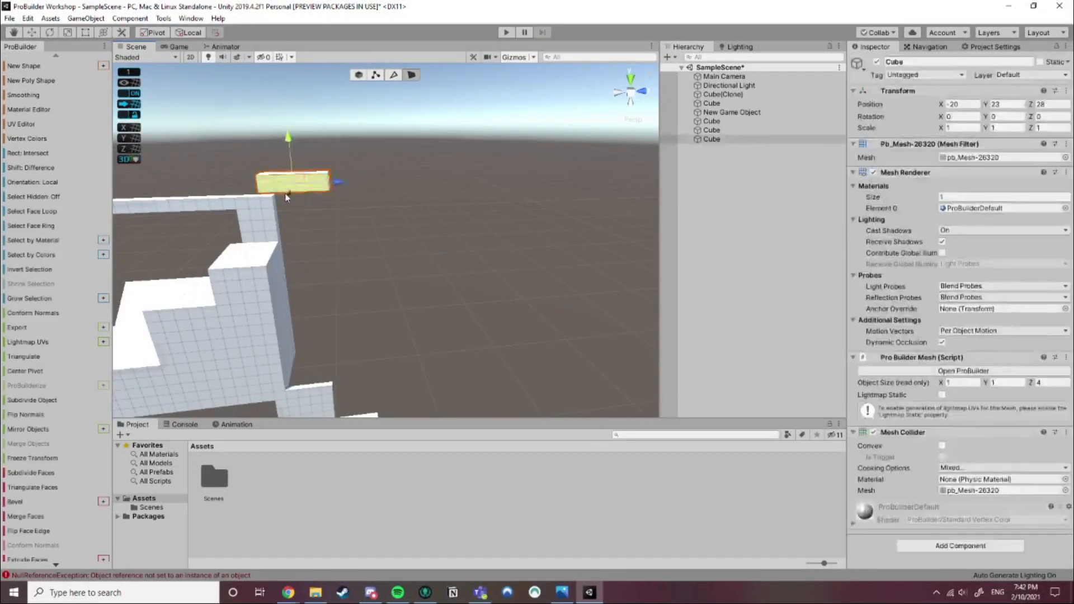
drag(287, 190, 288, 209)
right_drag(287, 209, 326, 254)
middle_drag(325, 254, 644, 370)
Move the whole slab along X to position -26, back toward the stepped shape
click(358, 77)
right_drag(403, 168, 537, 271)
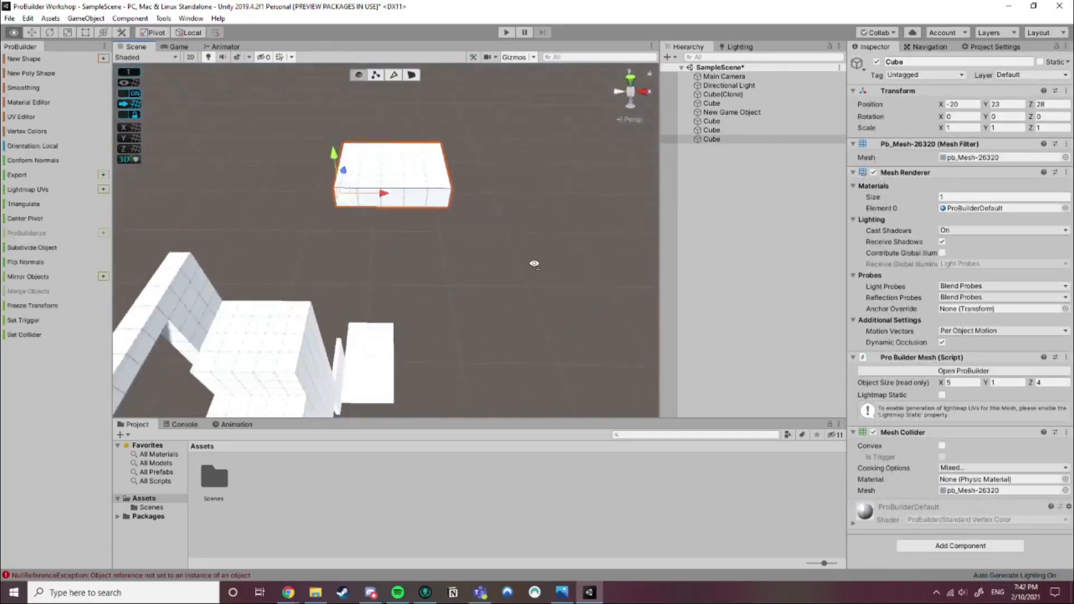
drag(385, 201, 250, 190)
scroll(311, 219, up, 4)
middle_drag(304, 243, 441, 214)
Push the slab's end face in to a 4-unit width and raise its top face to a 5-unit height
click(417, 85)
click(412, 76)
right_drag(391, 129, 347, 196)
click(400, 217)
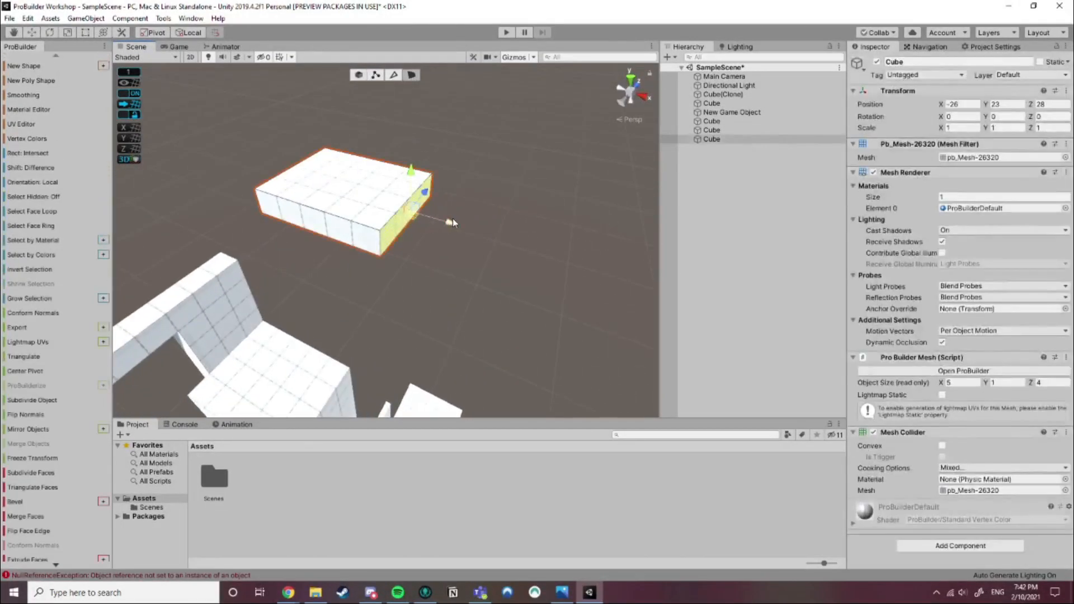
drag(451, 220, 433, 216)
click(345, 183)
click(331, 185)
drag(336, 147, 325, 87)
right_drag(341, 127, 329, 90)
drag(346, 120, 346, 103)
Lower the whole block to Y position 19
click(360, 77)
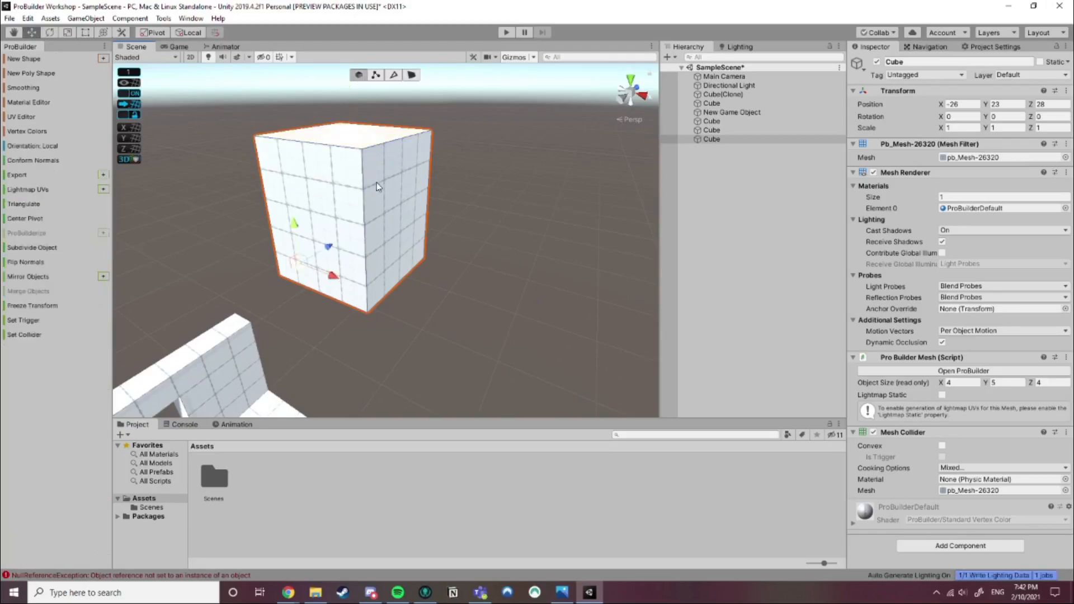
drag(295, 227, 297, 322)
right_drag(333, 355, 367, 340)
middle_drag(367, 341, 375, 230)
right_drag(380, 274, 422, 297)
middle_drag(422, 297, 460, 329)
right_drag(460, 329, 471, 329)
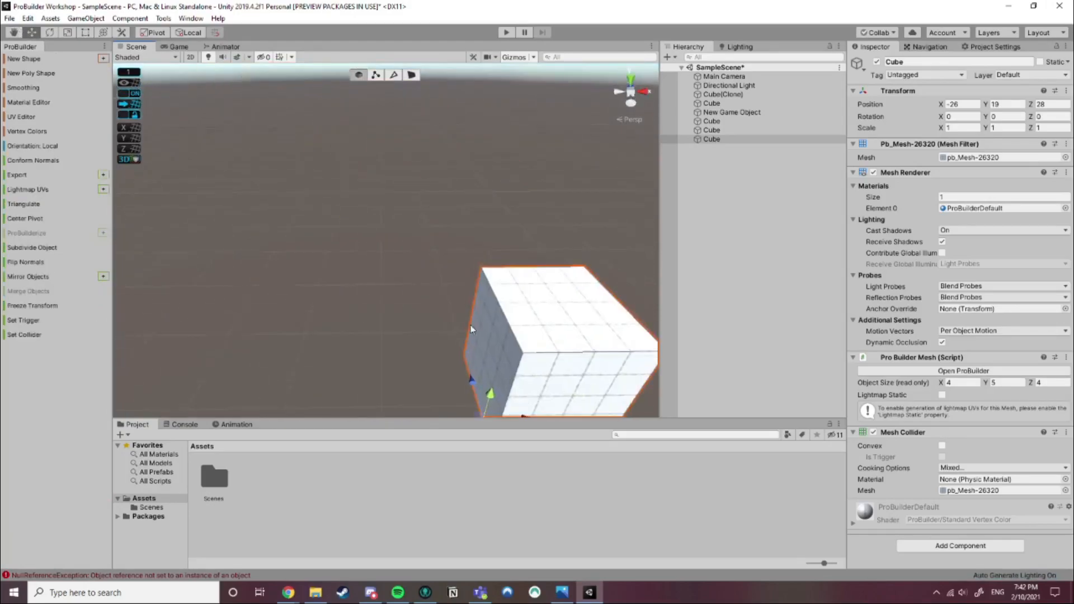
Pull the block's side face outward to make it 5 units wide along X
click(413, 76)
click(490, 347)
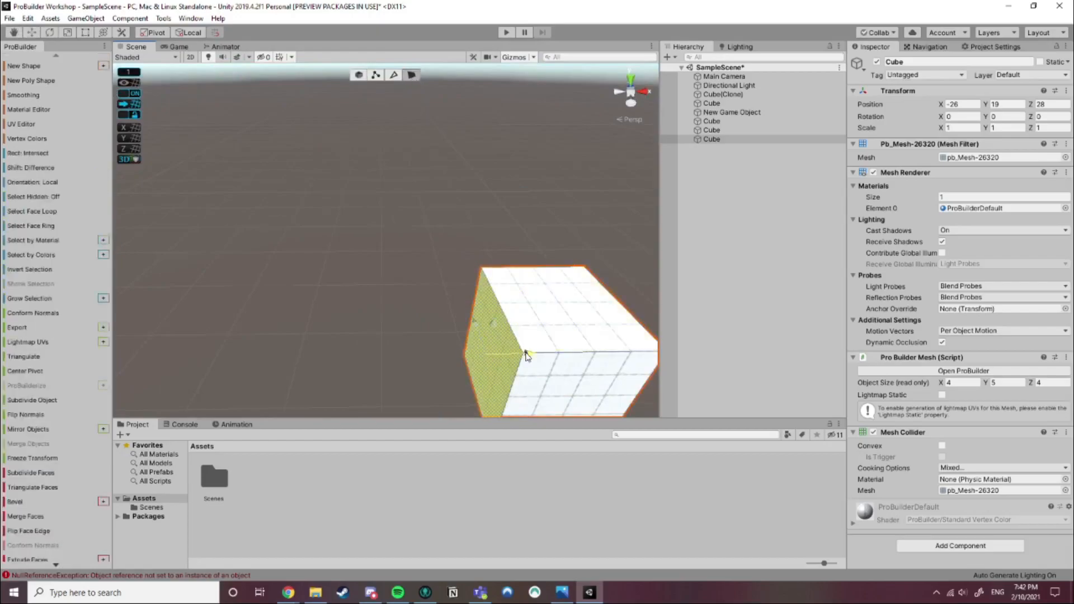
drag(511, 353, 510, 353)
click(359, 75)
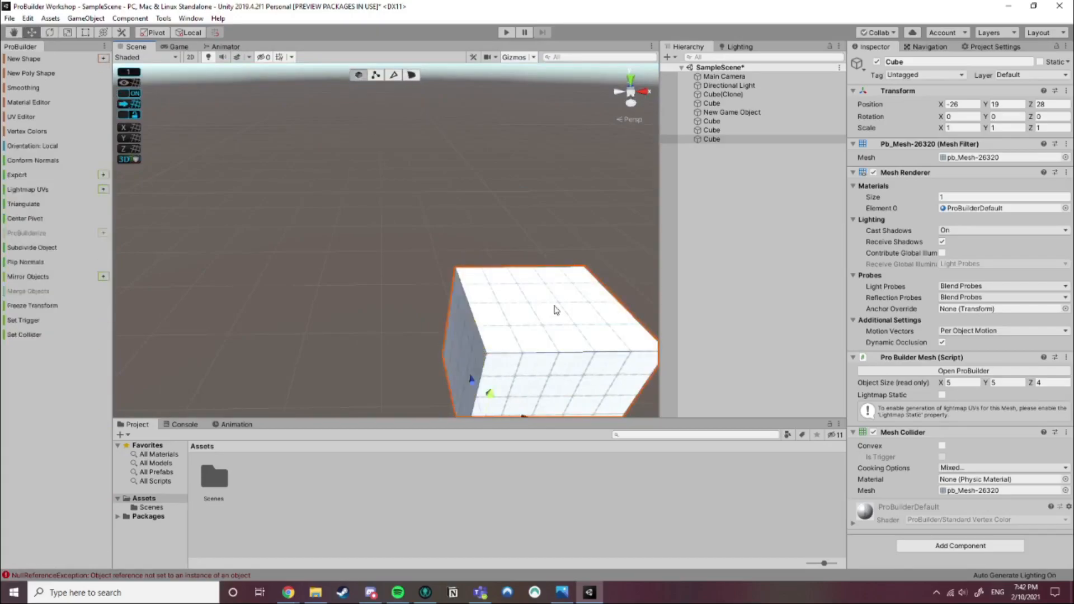
Pull the block's end face outward to make it 5 units deep along Z
middle_drag(552, 300, 431, 249)
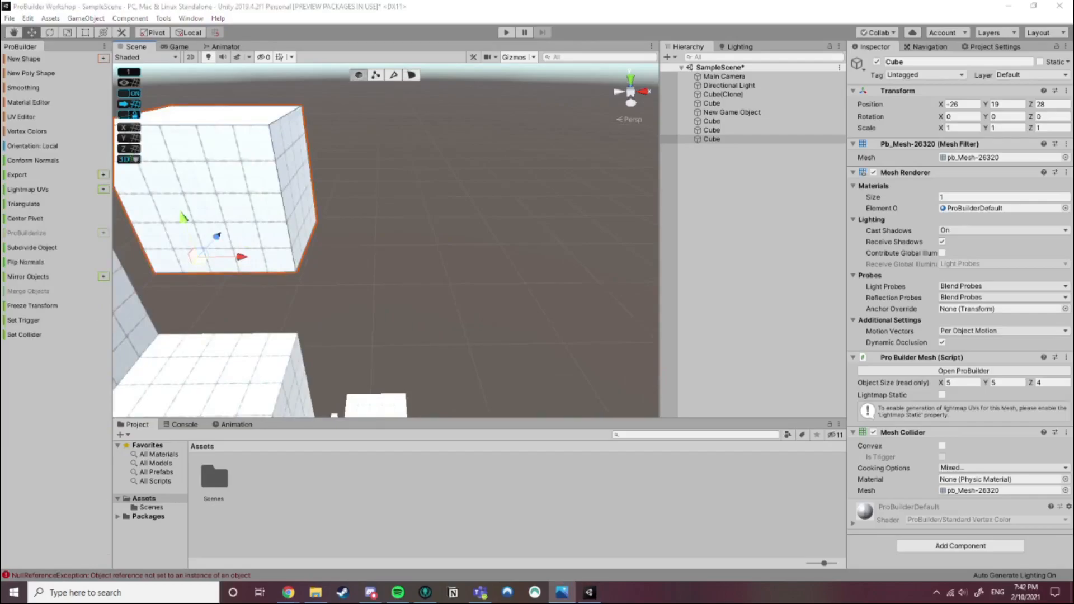
right_drag(430, 226, 313, 223)
middle_drag(475, 207, 344, 256)
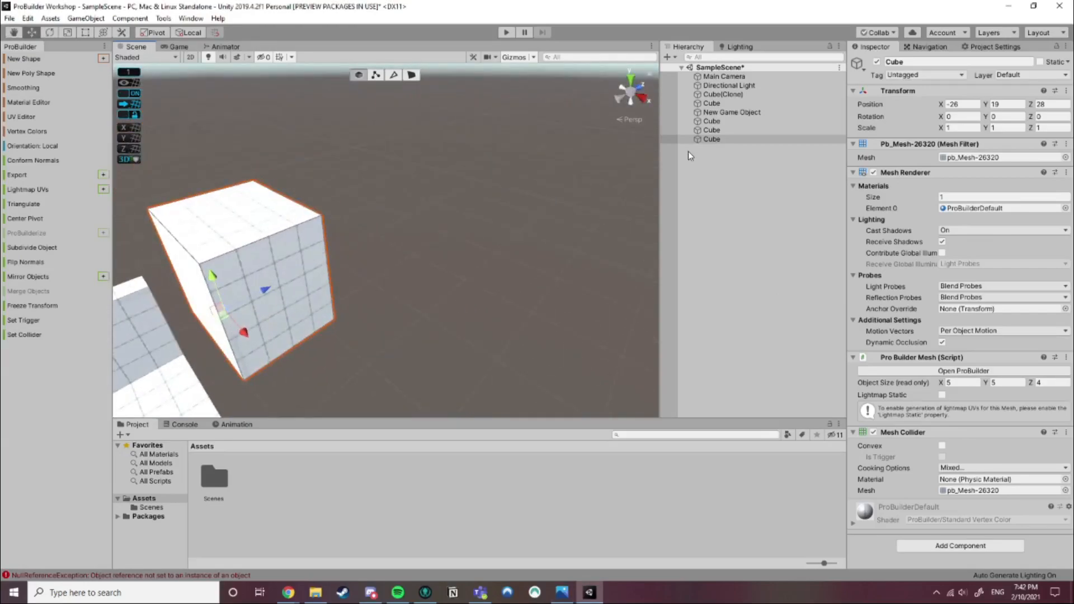
right_drag(511, 186, 366, 187)
middle_drag(492, 193, 335, 216)
click(413, 76)
drag(494, 366, 222, 222)
click(180, 246)
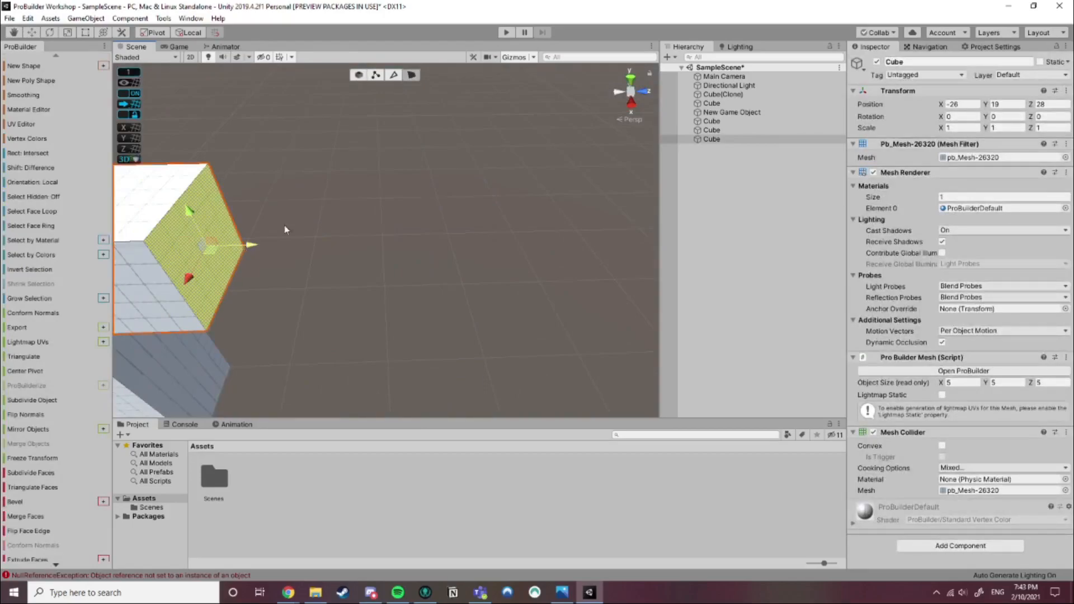
Duplicate the finished 5-unit block as a whole object
key(f)
click(358, 75)
key(ctrl+d)
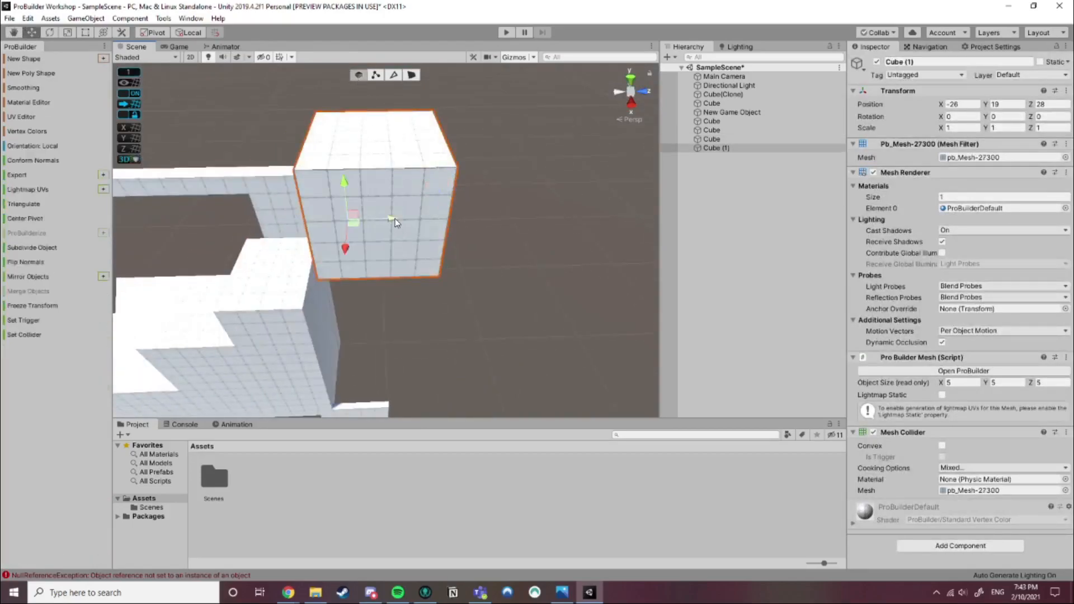
Move the duplicated block to X -21, Z 33 so it sits diagonally beside the original block
drag(385, 220, 486, 189)
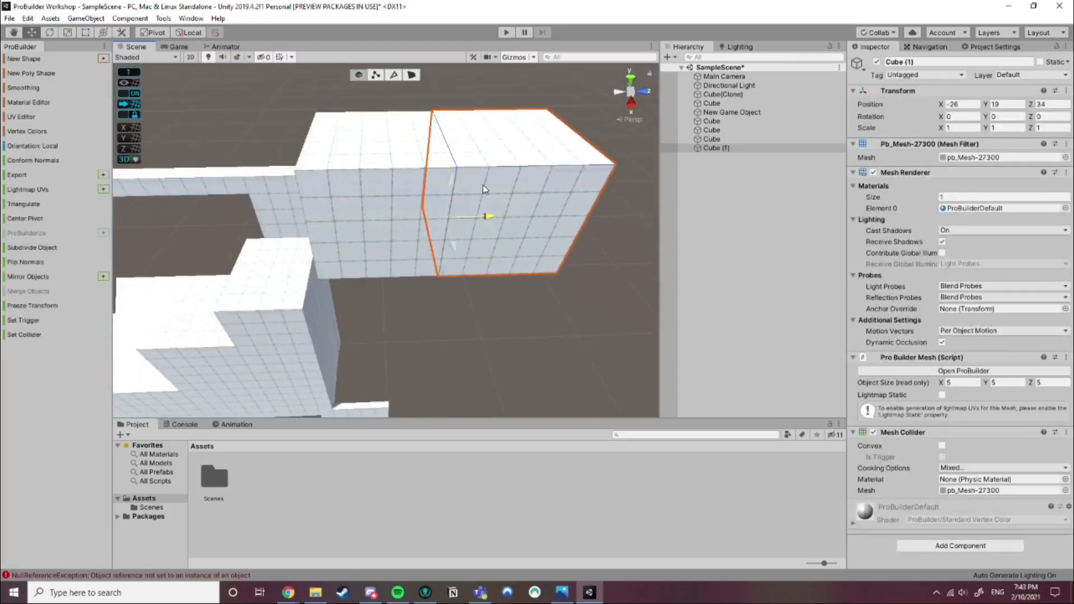
drag(453, 245, 475, 299)
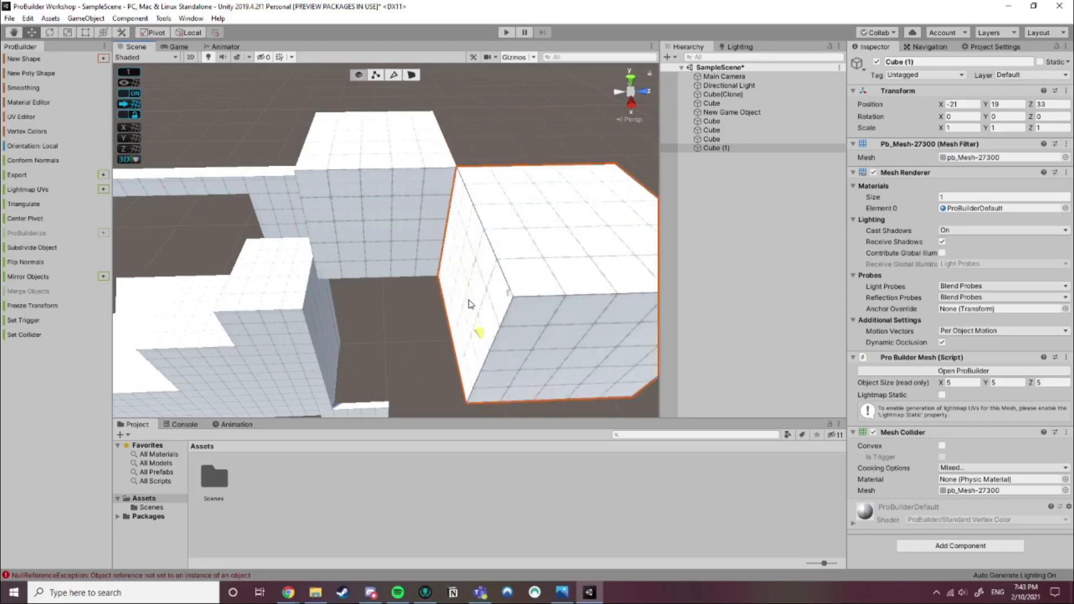
Insert a horizontal edge loop around the moved block from one of its vertical edges
click(410, 75)
right_drag(394, 290, 479, 301)
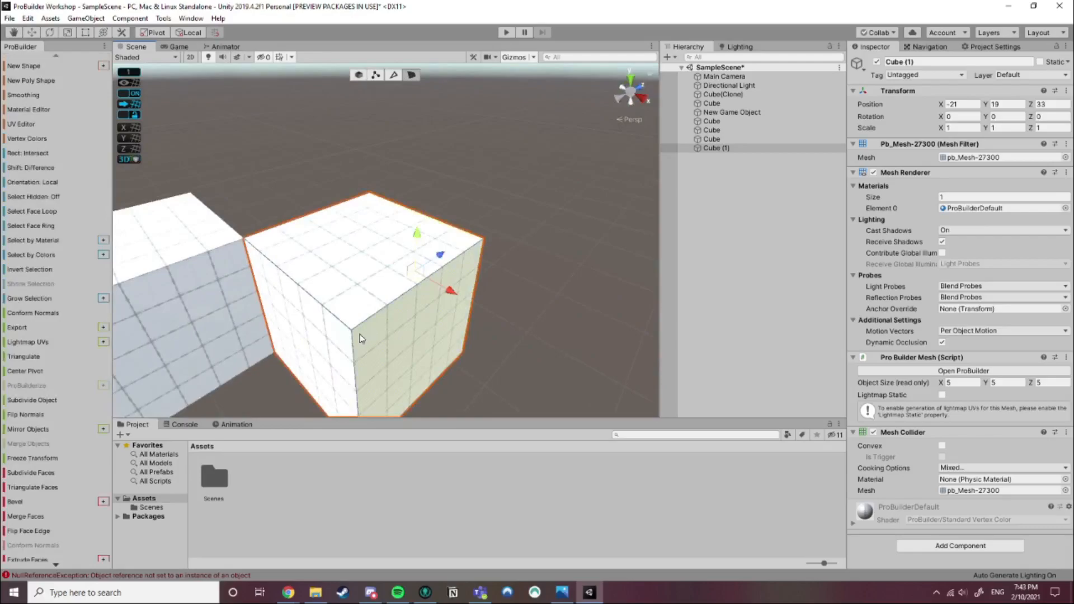
right_drag(360, 334, 391, 289)
click(394, 75)
click(483, 247)
scroll(48, 347, down, 3)
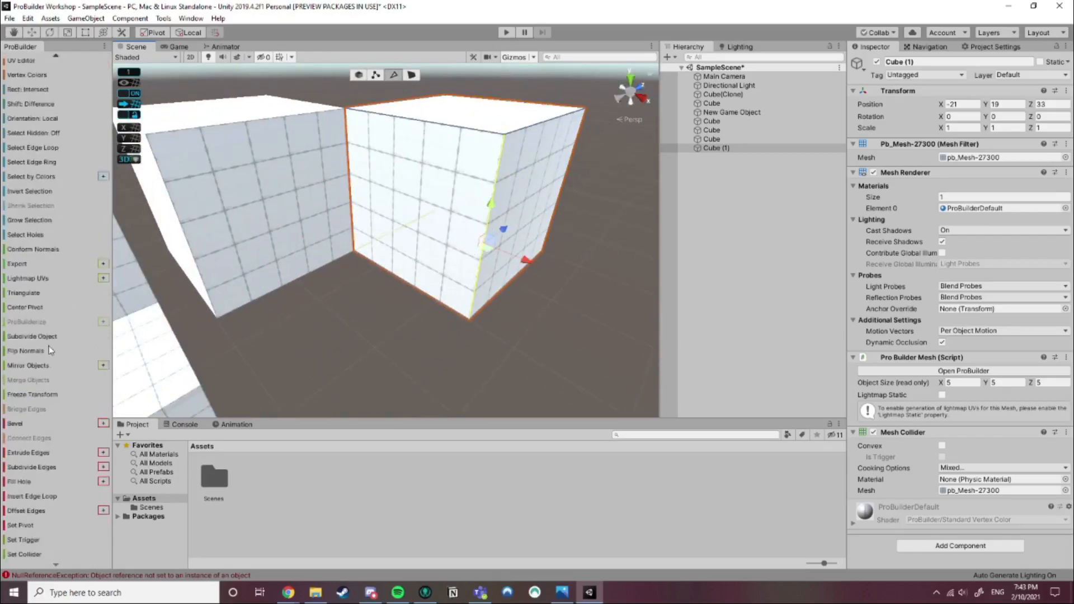
click(31, 497)
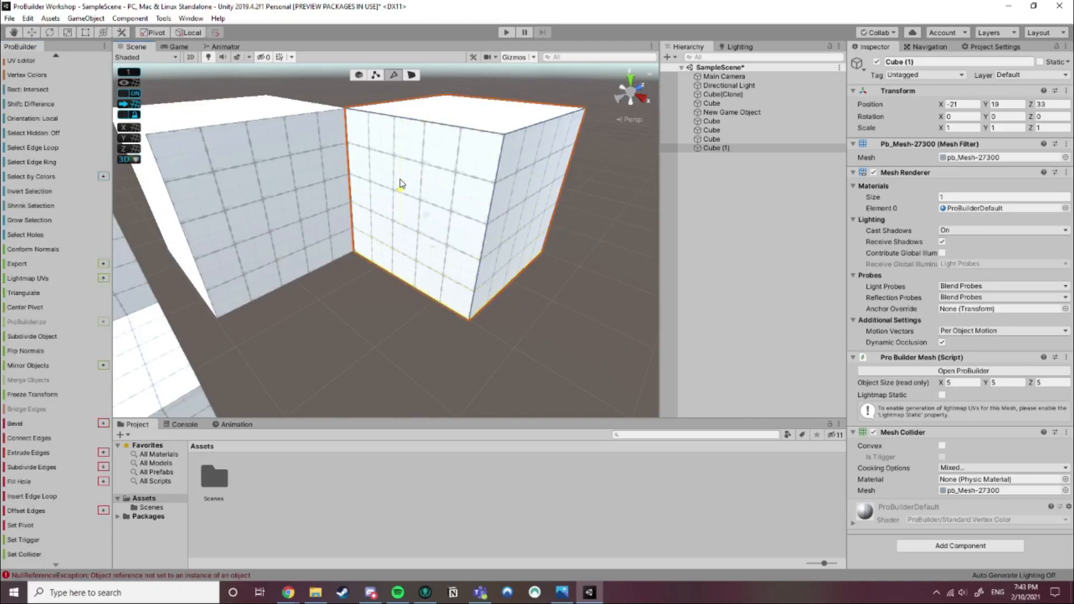
Set the grid snap value to .5 and lower the horizontal edge loop close to the block's bottom
click(128, 72)
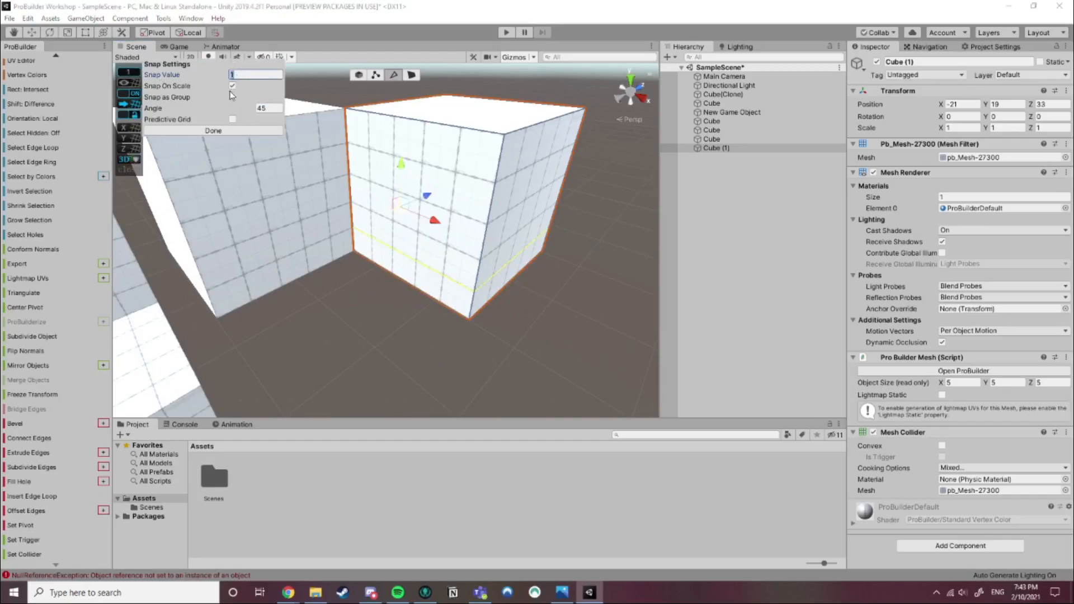
text(.5)
click(241, 130)
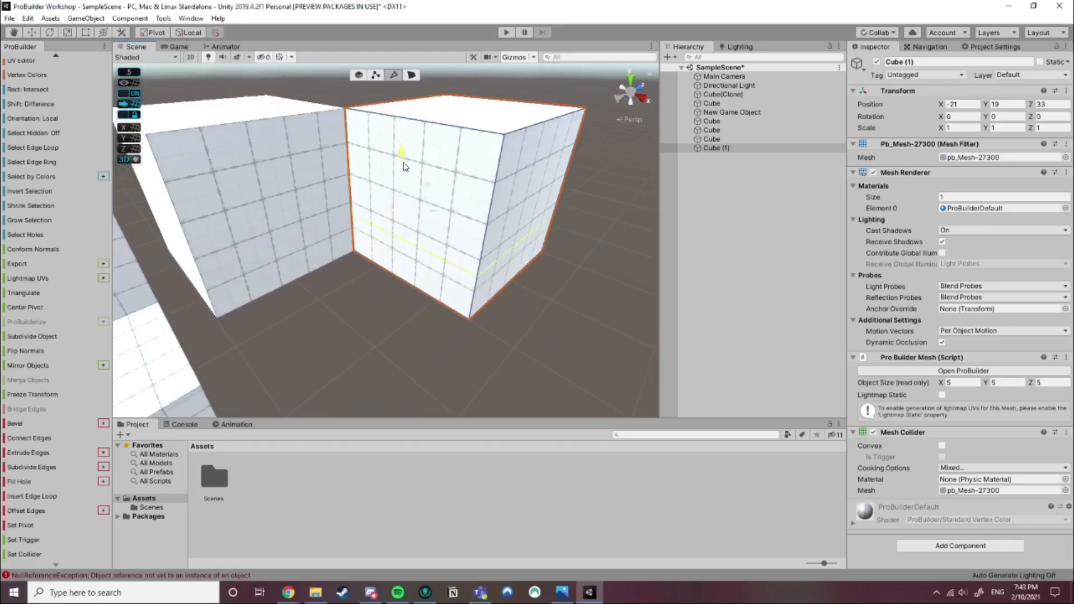
mouse_move(400, 172)
mouse_down()
mouse_move(409, 117)
mouse_move(403, 186)
mouse_up()
Insert a vertical edge loop through the middle of the block from its lower horizontal edge
click(432, 317)
click(429, 283)
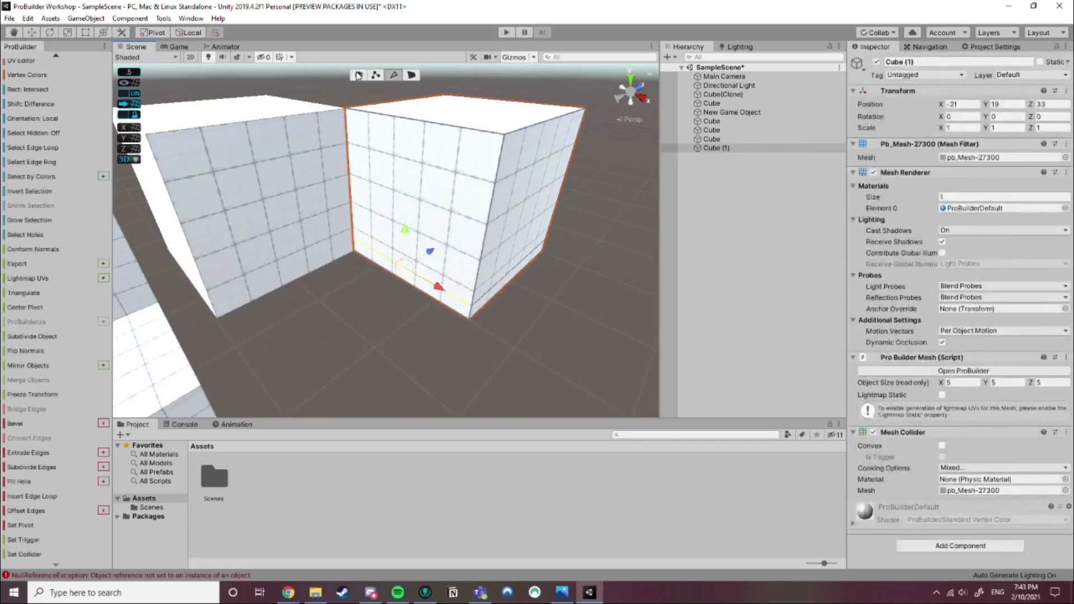
click(43, 497)
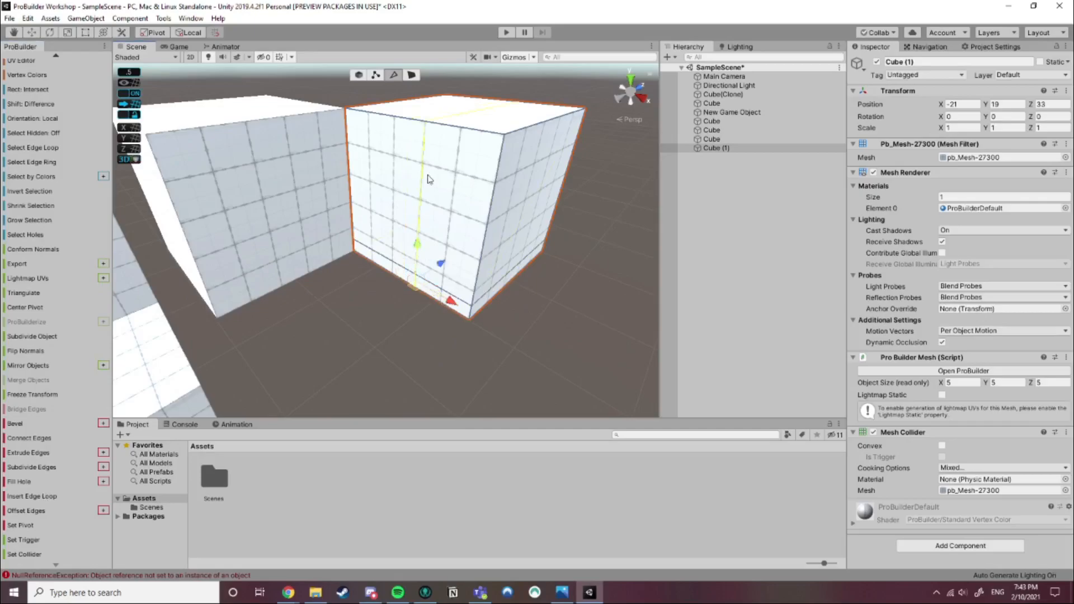
Extrude the low half-width face at the block's base outward into a long flat bar
click(412, 74)
click(446, 293)
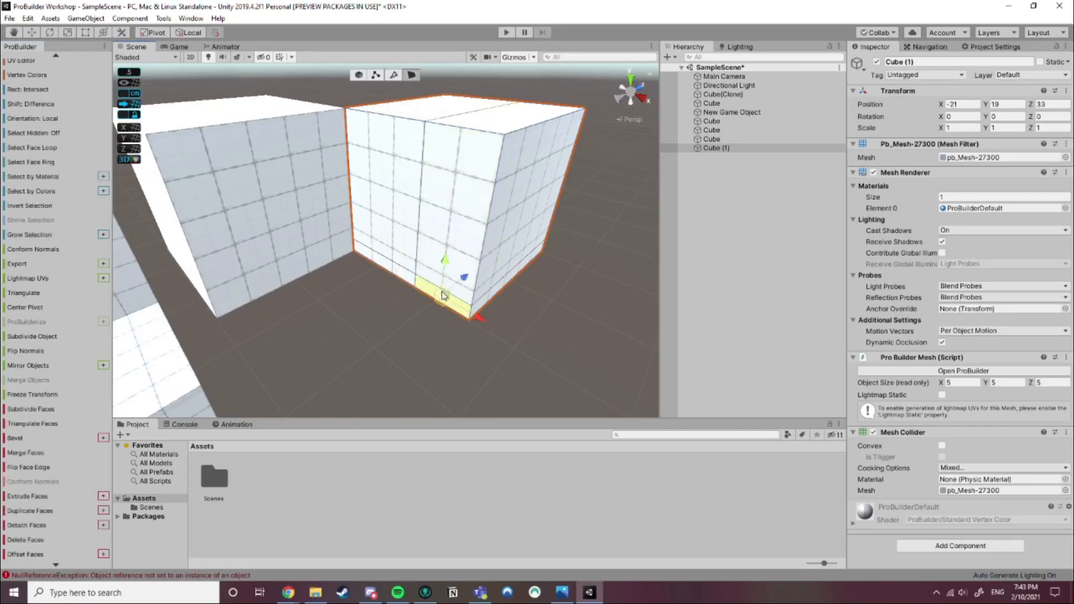
scroll(461, 261, down, 4)
shift+drag(438, 254, 372, 308)
Insert an edge loop across the extruded bar and slide it into place near the bar's outer end
scroll(407, 109, up, 3)
key(j)
click(386, 362)
click(52, 501)
drag(443, 331, 420, 341)
Extrude the side face at the bar's end into an L-shaped ledge, making the whole piece 8 by 12 units overall
right_drag(297, 372, 330, 336)
click(413, 75)
middle_drag(297, 325, 468, 274)
click(512, 273)
shift+drag(548, 274, 393, 383)
Insert a horizontal edge loop around the original 5-unit block and raise it close to the block's top
right_drag(489, 288, 432, 298)
scroll(432, 301, down, 3)
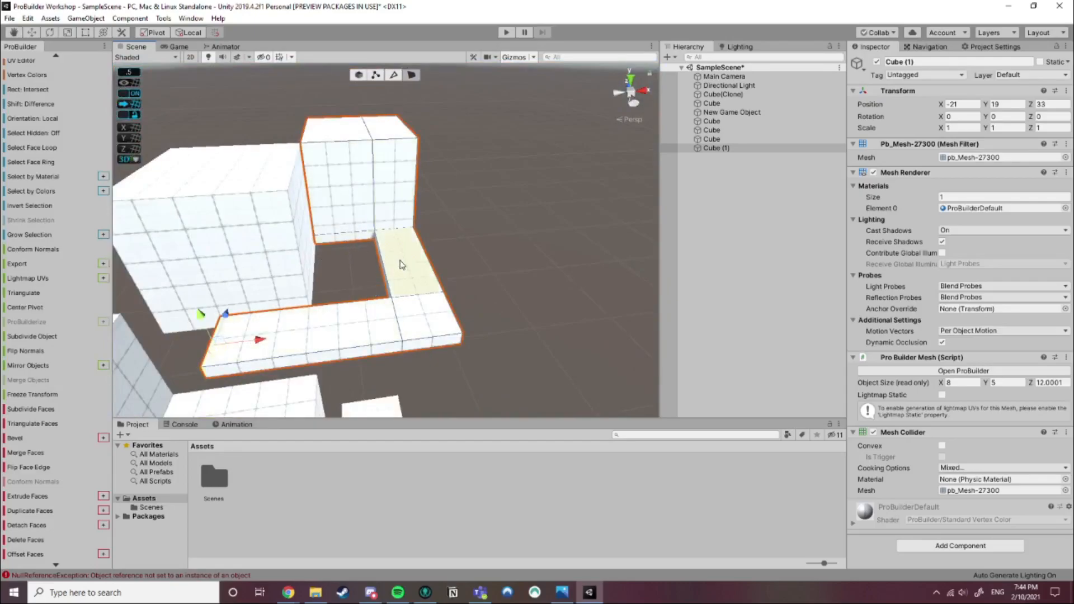
click(265, 200)
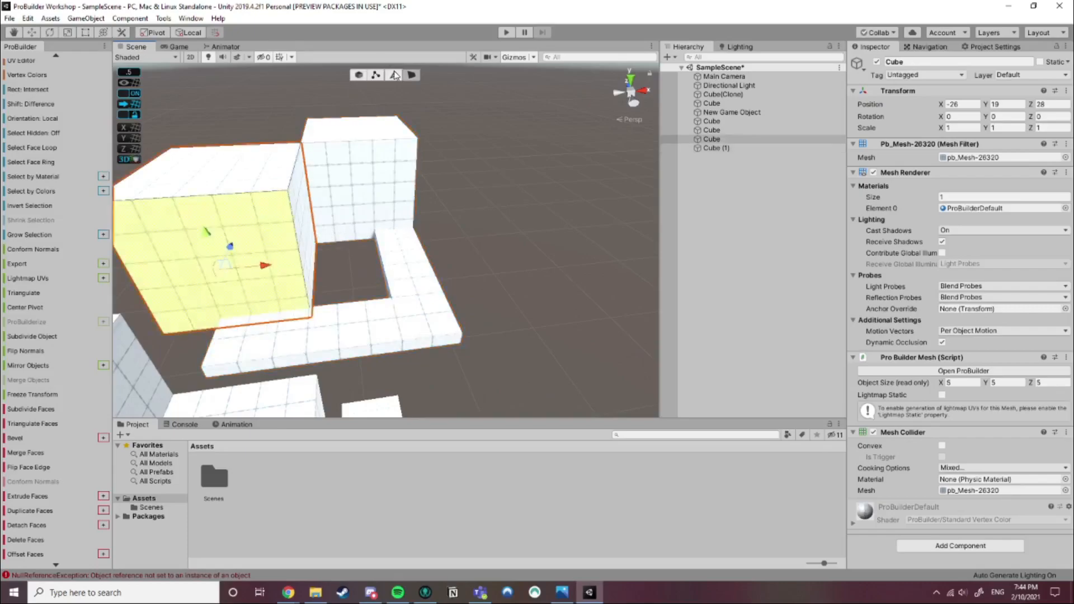
click(394, 74)
click(274, 195)
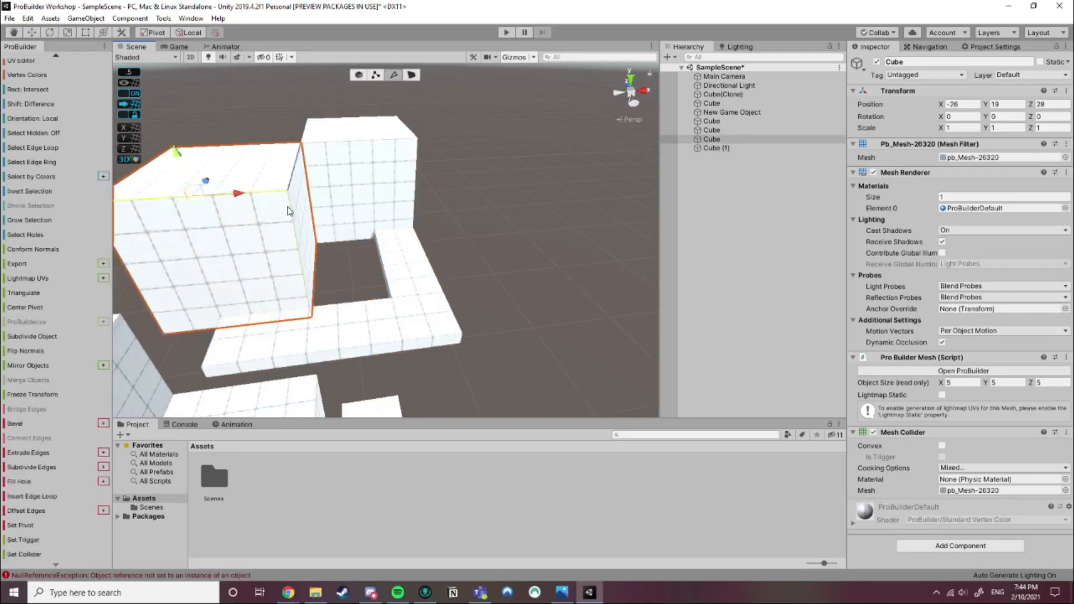
click(289, 212)
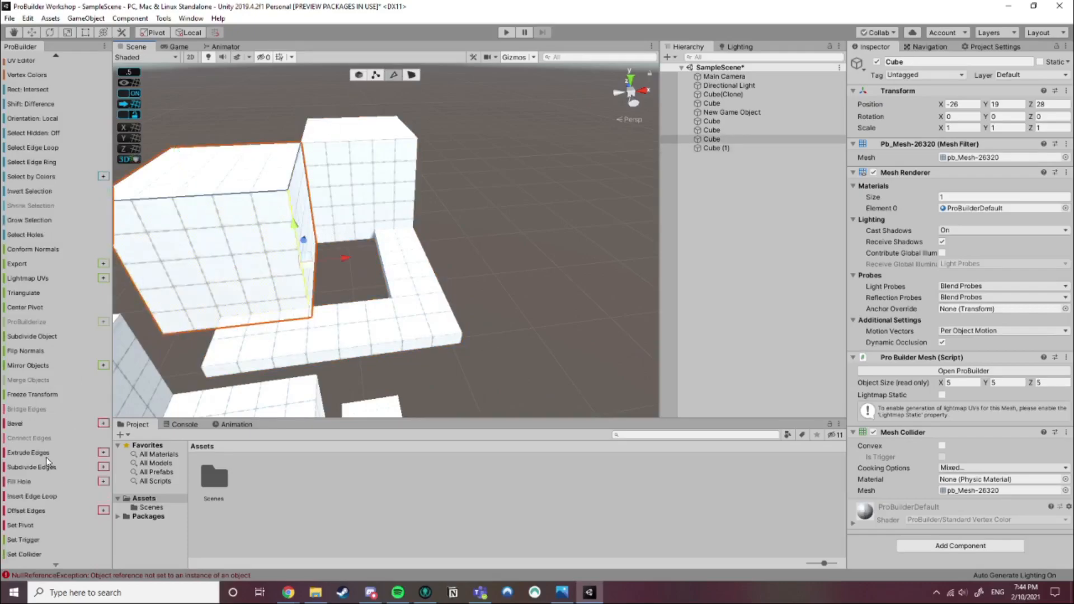
click(31, 498)
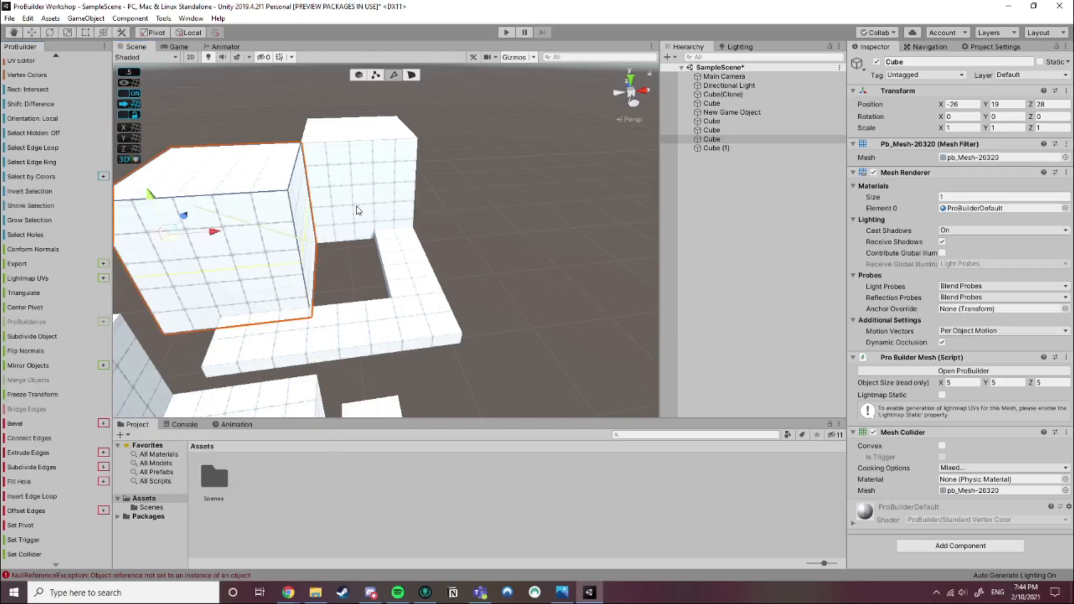
drag(151, 197, 124, 141)
Extrude the thin upper face of the original block outward into a roof slab, making the block 8 units deep along Z
click(412, 74)
click(281, 216)
scroll(282, 215, down, 2)
drag(280, 199, 276, 236)
alt+drag(421, 213, 406, 169)
shift+click(343, 169)
shift+click(321, 180)
key(ctrl+z)
key(ctrl+z)
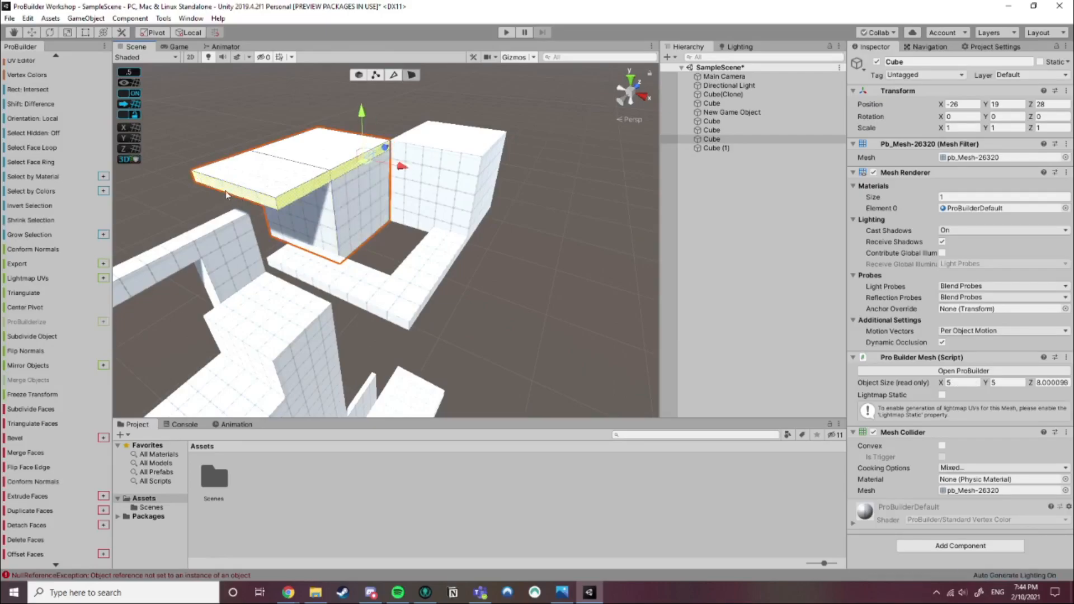
shift+click(353, 189)
shift+drag(339, 200, 404, 217)
key(ctrl+z)
Deselect everything and examine the whole structure from the front, including the overhanging slab and the base platforms
click(479, 274)
right_drag(479, 274, 367, 271)
middle_drag(367, 271, 369, 236)
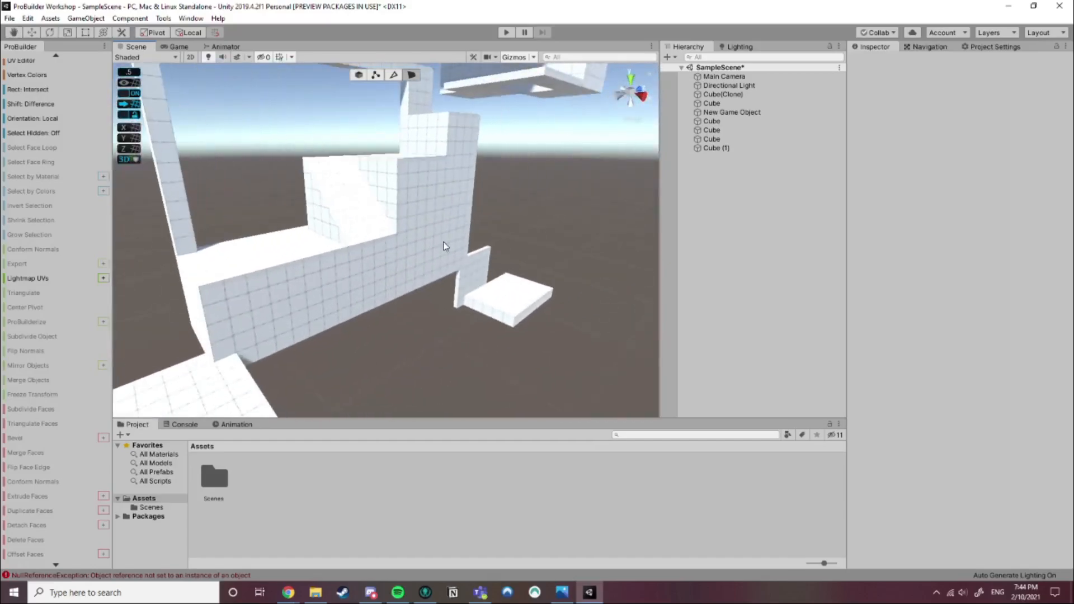
scroll(446, 246, down, 2)
scroll(512, 209, down, 2)
scroll(501, 200, up, 2)
scroll(437, 221, down, 1)
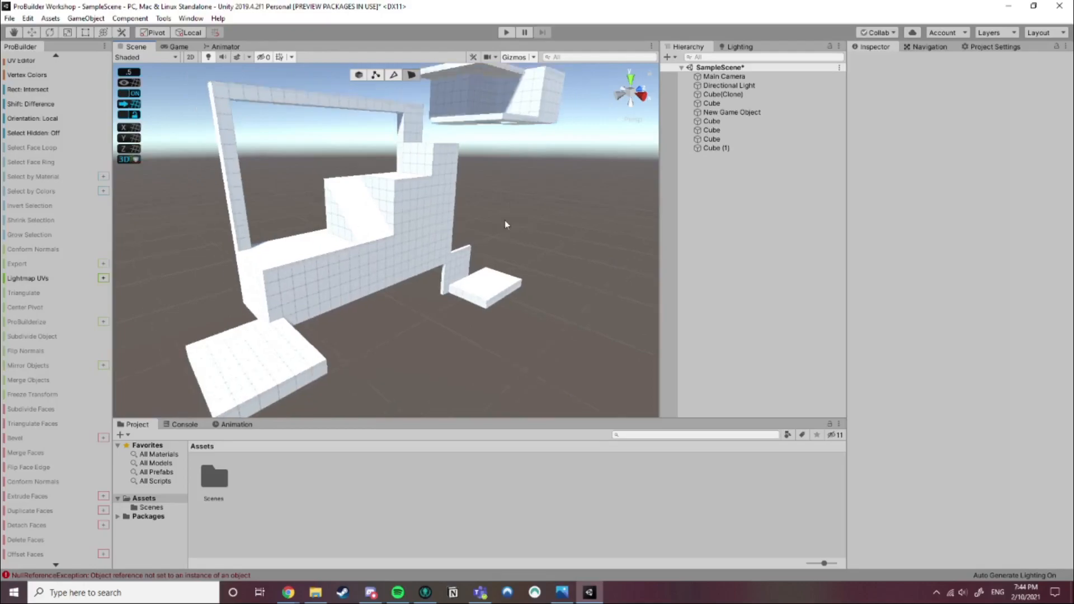
right_drag(494, 201, 476, 219)
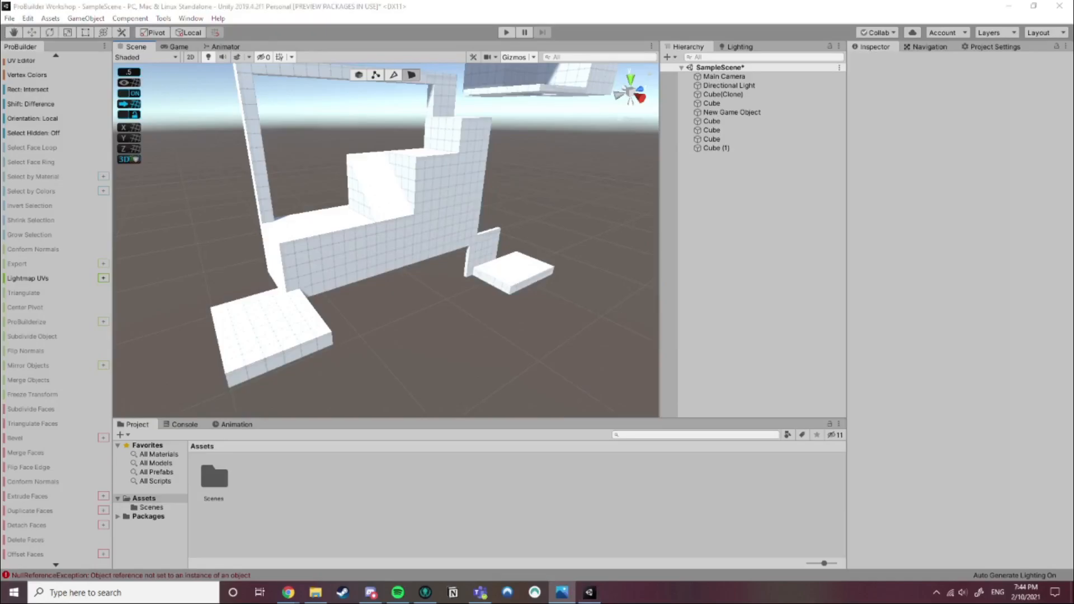
right_drag(464, 182, 466, 173)
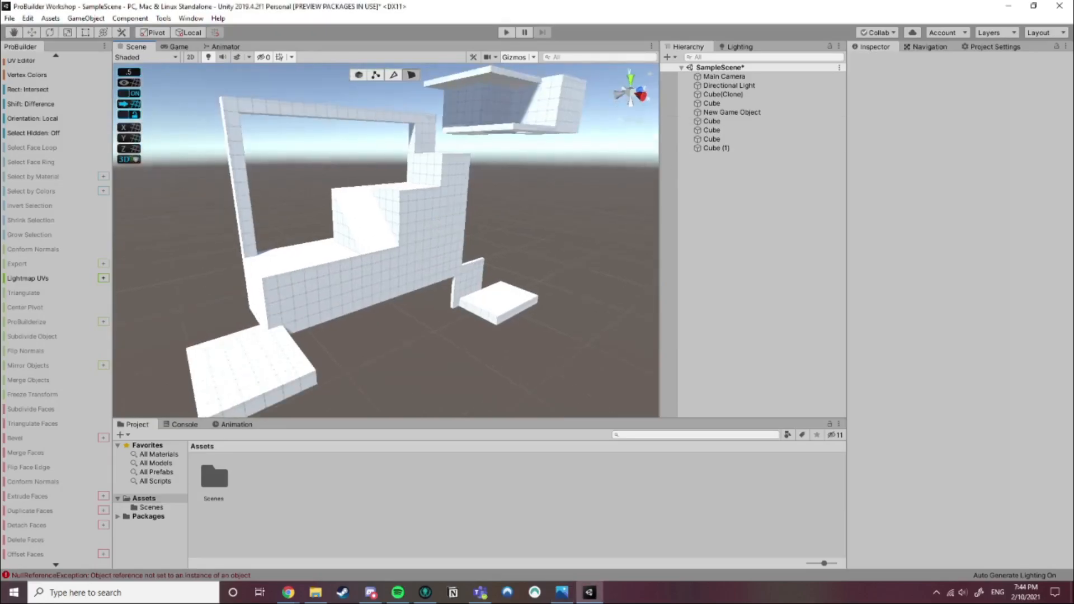
Switch to the reference image in Photos and place it side by side with Unity for comparison
drag(329, 0, 329, 5)
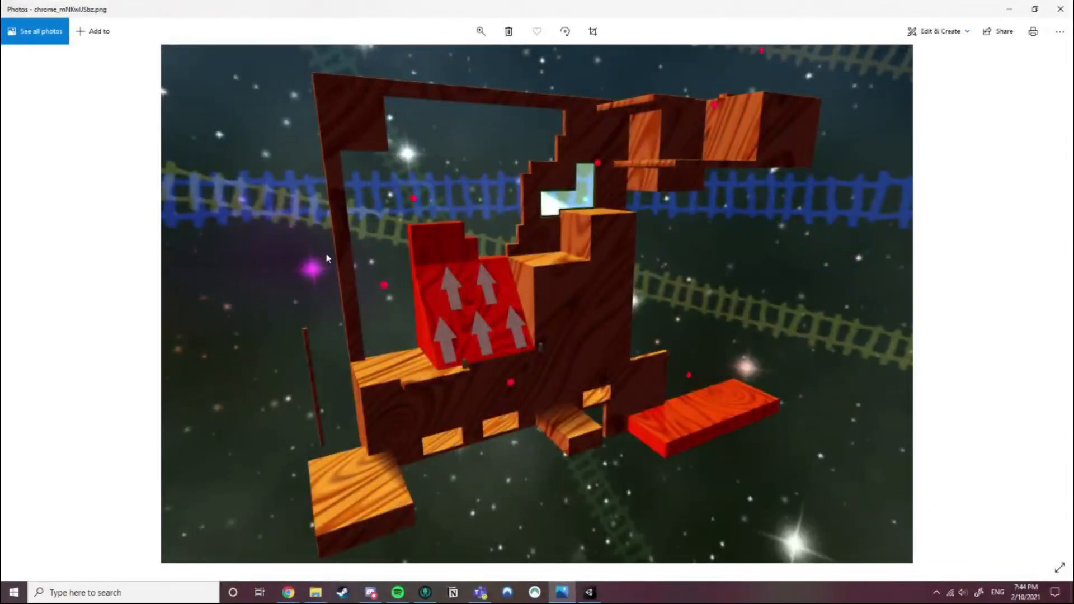
drag(547, 7, 1072, 67)
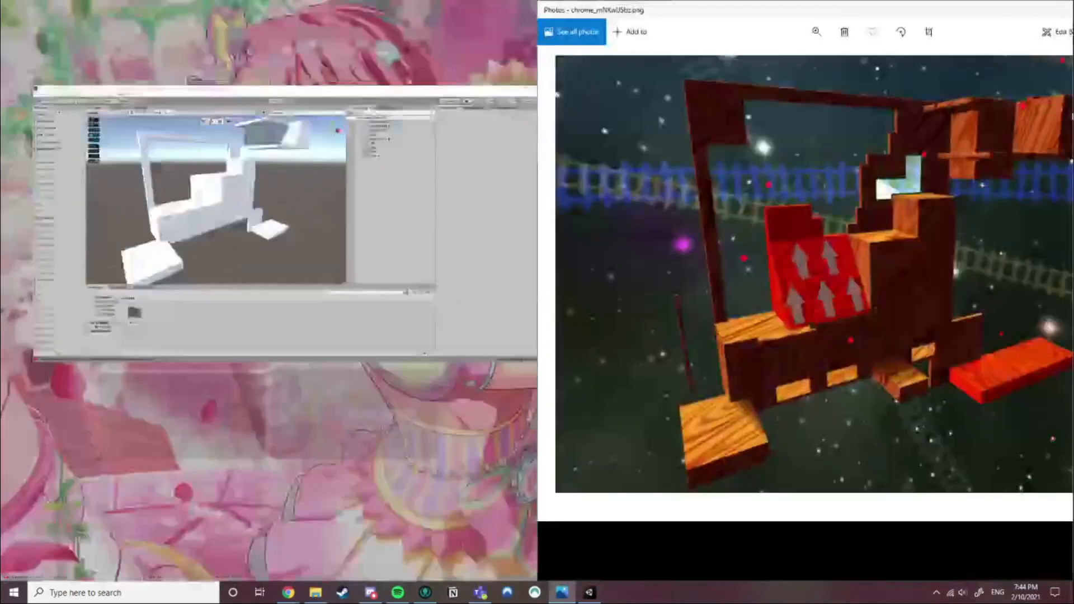
click(163, 168)
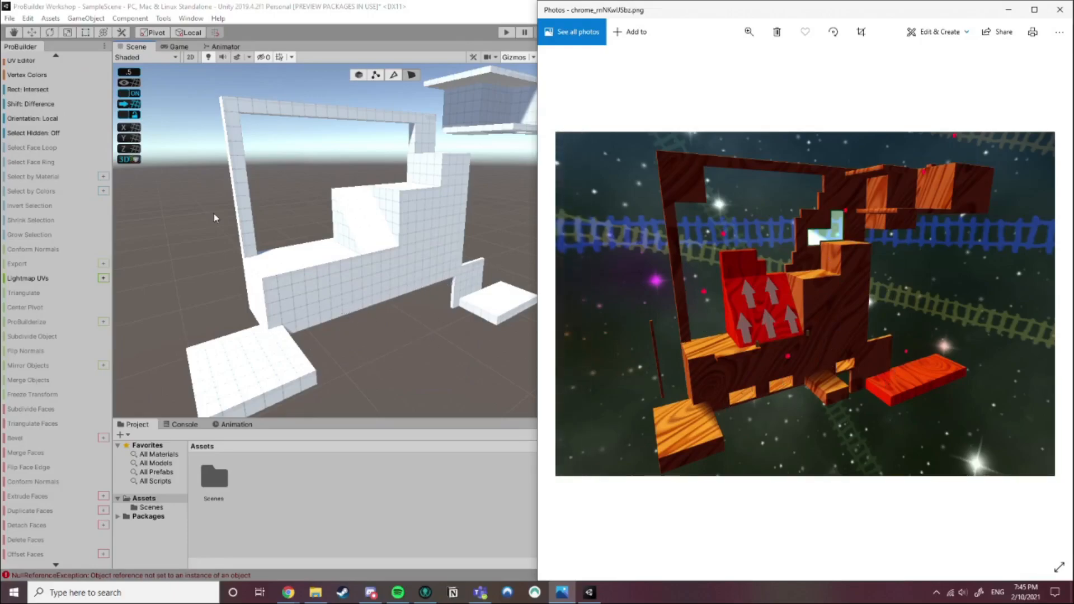
Return to Unity, add a new ProBuilder cube and move it to X -22, Y 4, Z 9.5 at the wall's base
click(58, 209)
scroll(57, 210, up, 2)
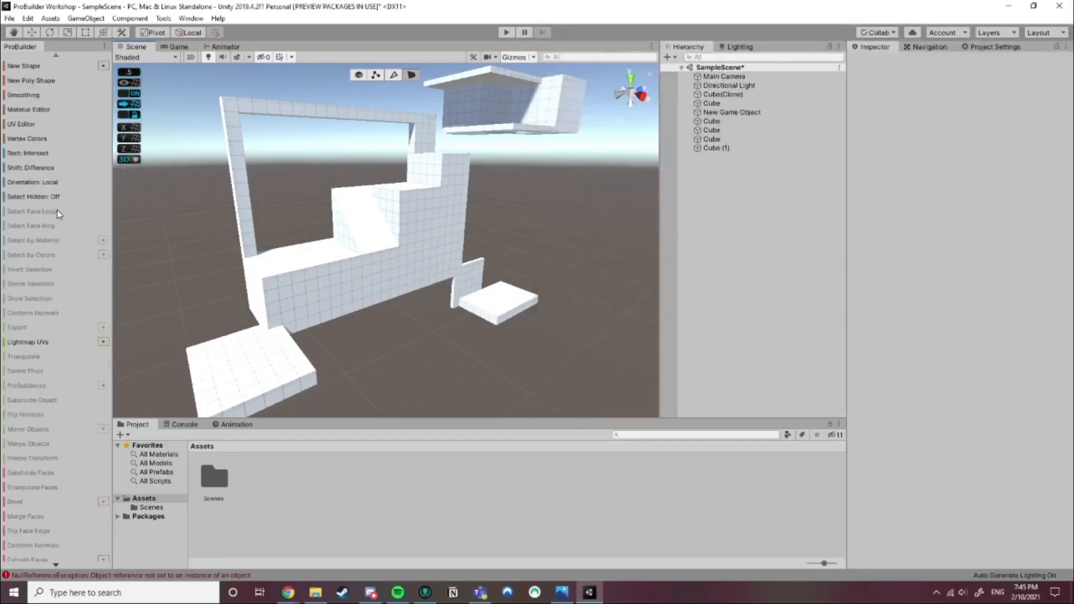
click(83, 67)
click(359, 74)
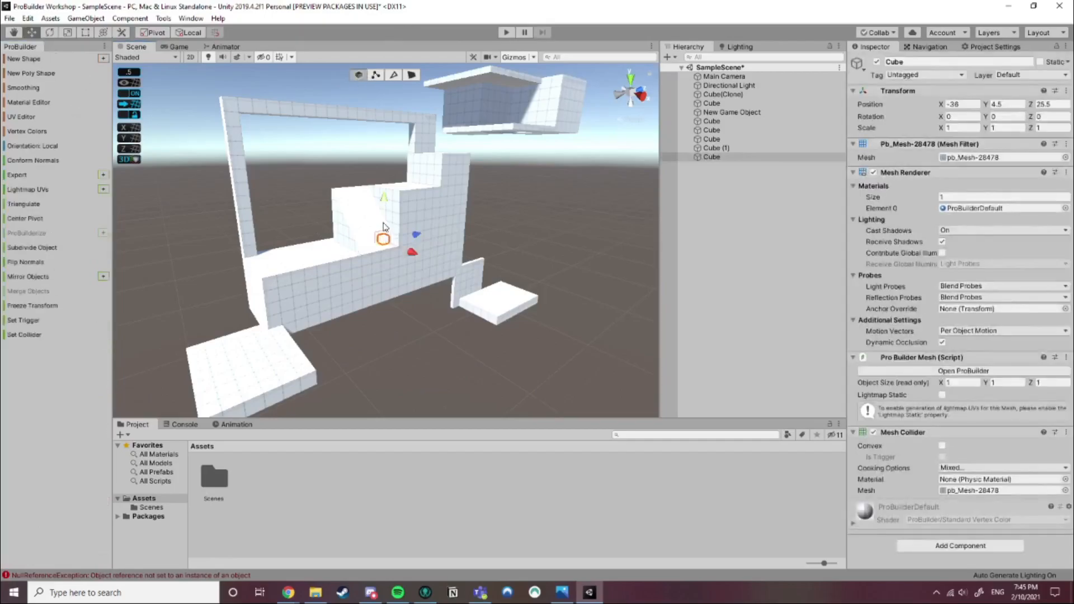
drag(411, 256, 372, 339)
drag(342, 332, 342, 345)
mouse_move(328, 292)
mouse_down()
mouse_move(334, 275)
mouse_move(326, 286)
mouse_up()
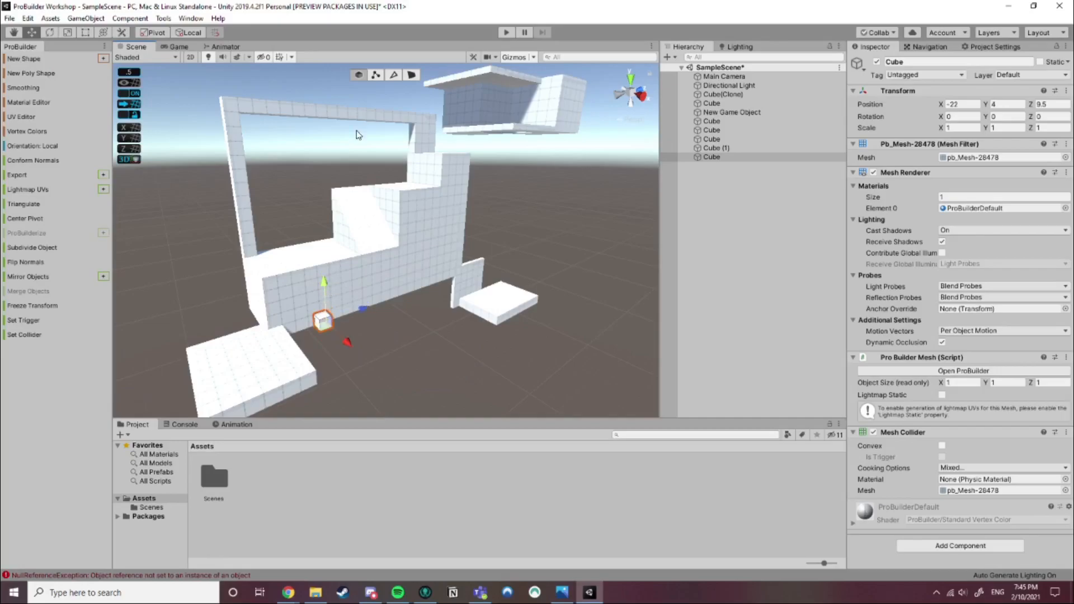
Pull the new cube's faces outward to form a slab 5.5 units along X and 3.5 units along Z
click(412, 75)
click(326, 325)
drag(348, 342, 196, 423)
click(231, 364)
drag(268, 359, 442, 342)
Duplicate the whole slab three times and space the copies in a row along the wall's base
click(359, 75)
key(ctrl+d)
key(ctrl+d)
key(ctrl+d)
Select all four slabs and shift them together slightly along Z toward the corner platform
shift+click(367, 352)
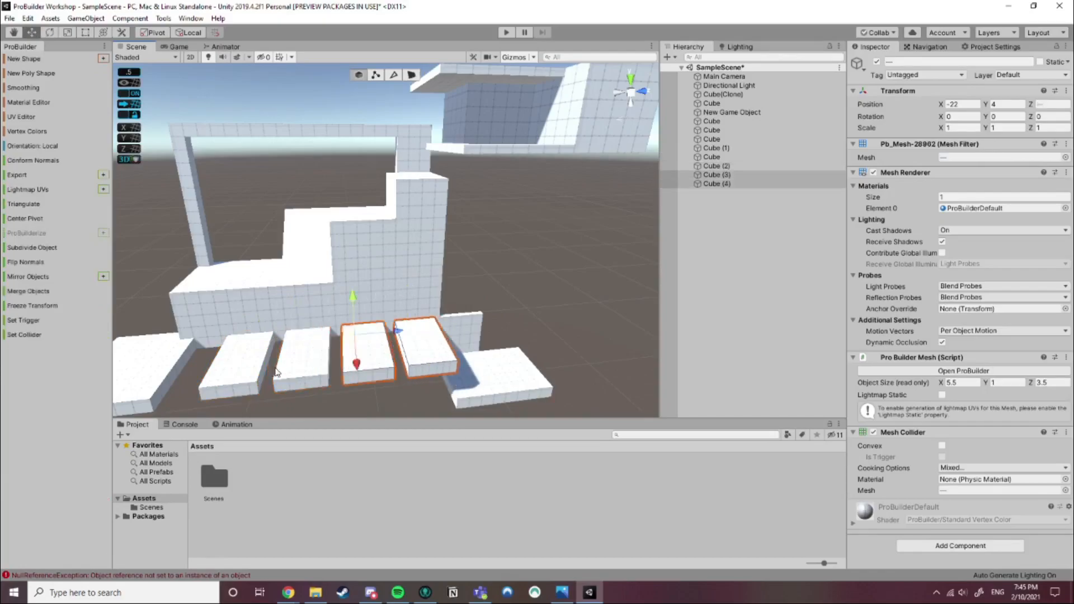
shift+click(301, 372)
shift+click(240, 376)
drag(287, 340, 272, 342)
click(513, 263)
Check the slab row against the reference image in Photos and inspect the structure from behind and the side
middle_drag(498, 350, 509, 292)
click(564, 595)
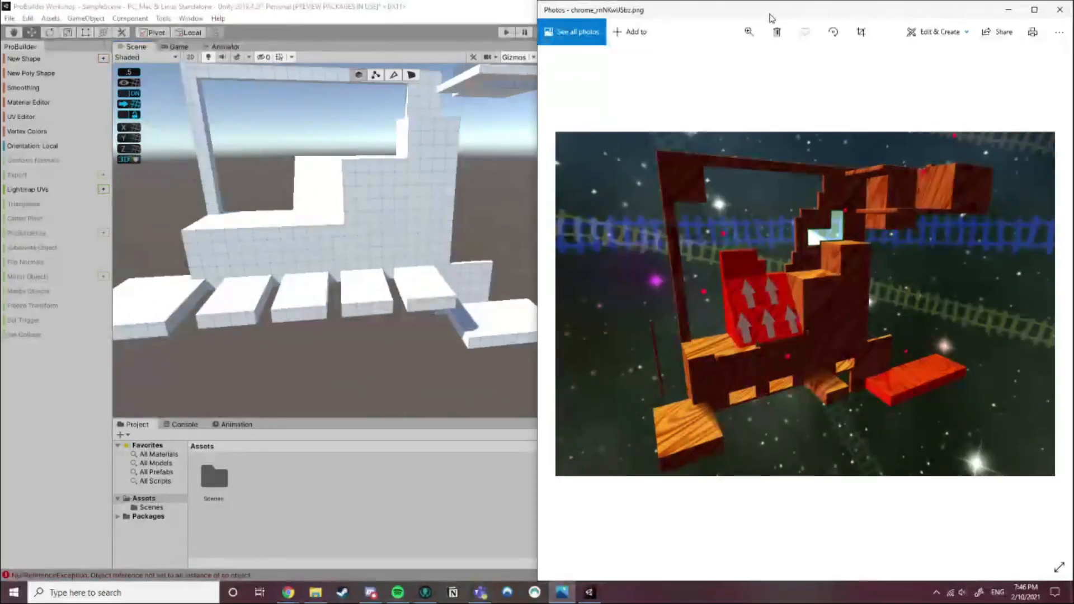
key(alt+Tab)
right_drag(528, 148, 395, 285)
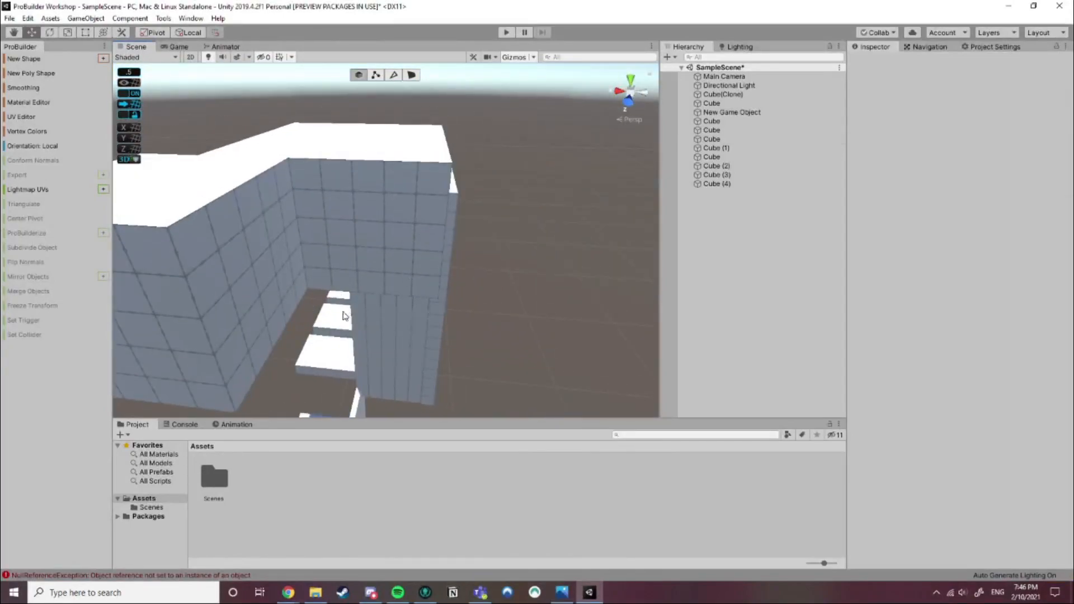
scroll(346, 310, up, 4)
middle_drag(346, 311, 400, 261)
right_drag(400, 264, 402, 230)
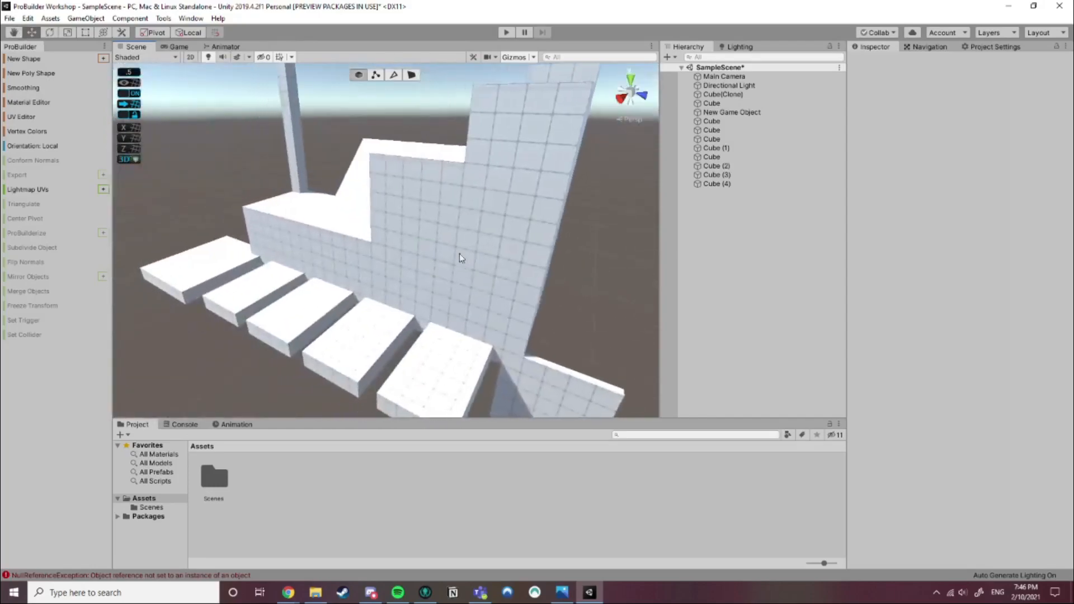
Select the stepped body and compare its base and corner platform with the reference image in Photos
click(405, 259)
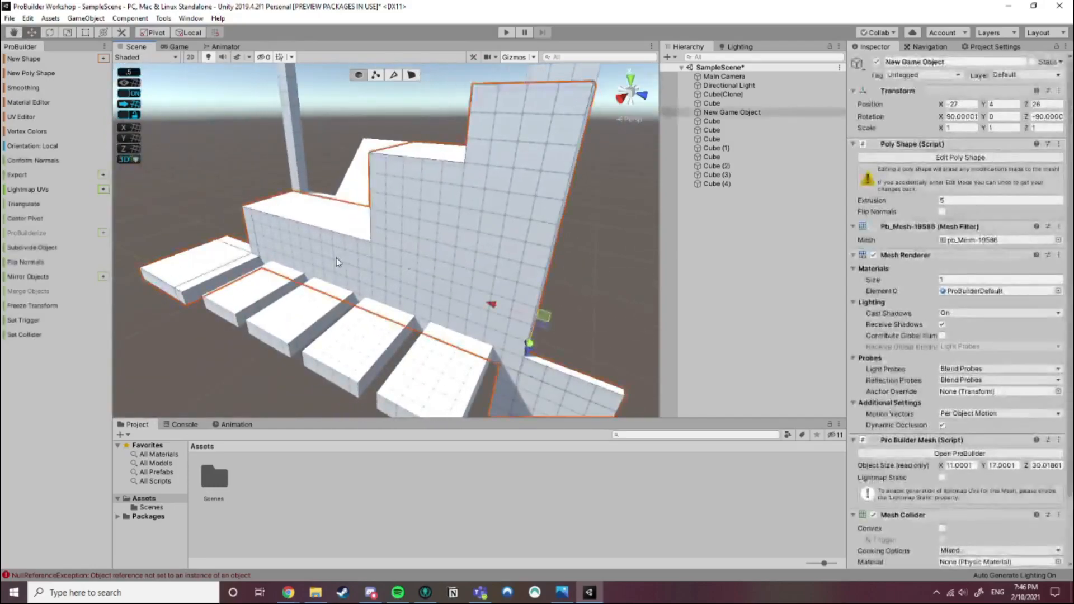
drag(1073, 168, 729, 63)
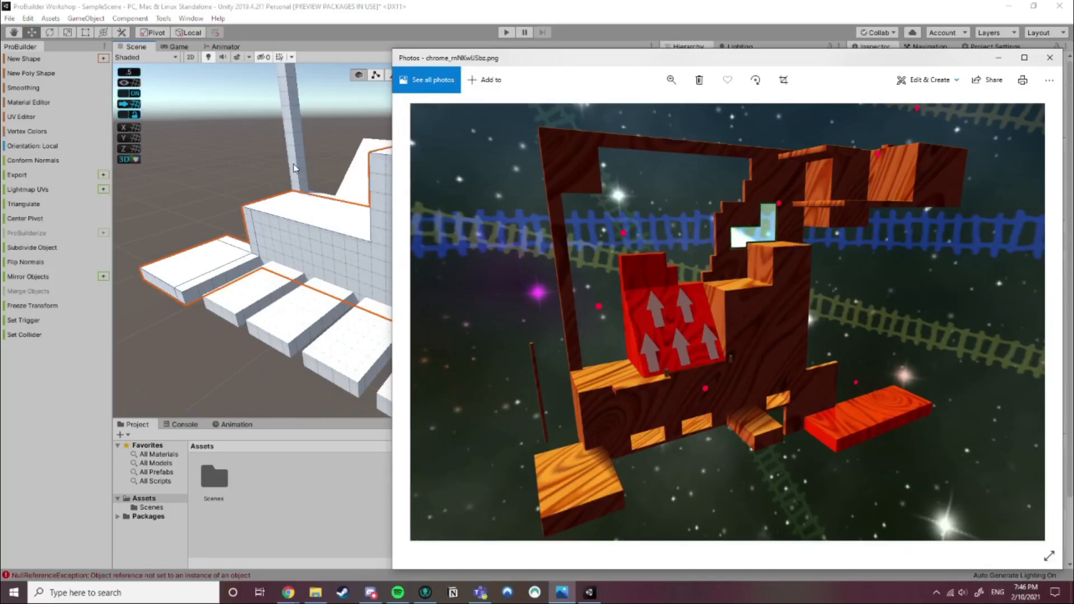
click(296, 244)
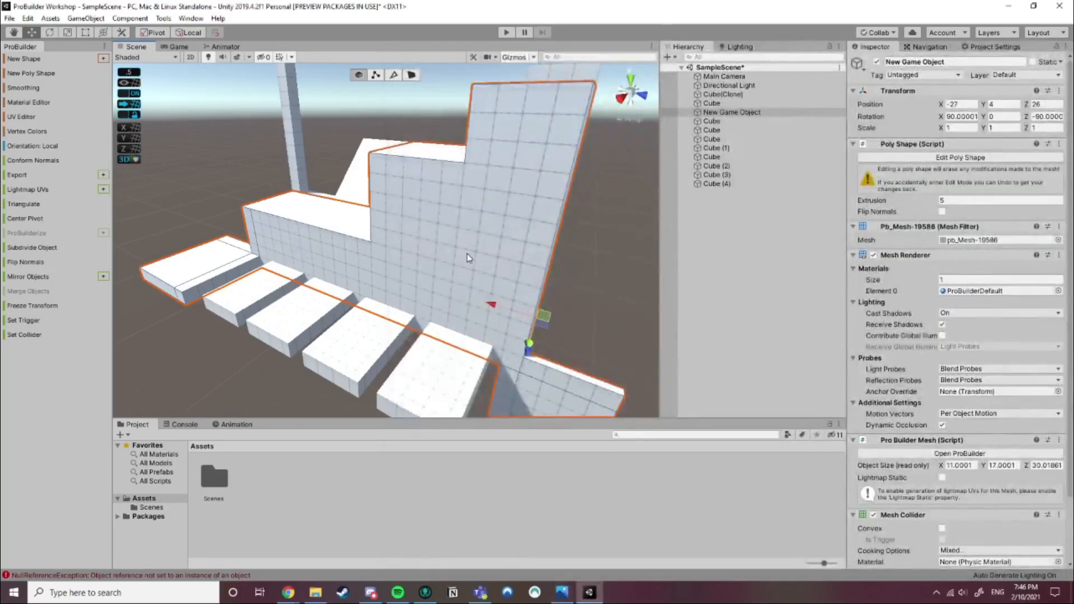
right_drag(280, 348, 377, 327)
middle_drag(377, 327, 502, 287)
middle_drag(190, 298, 244, 296)
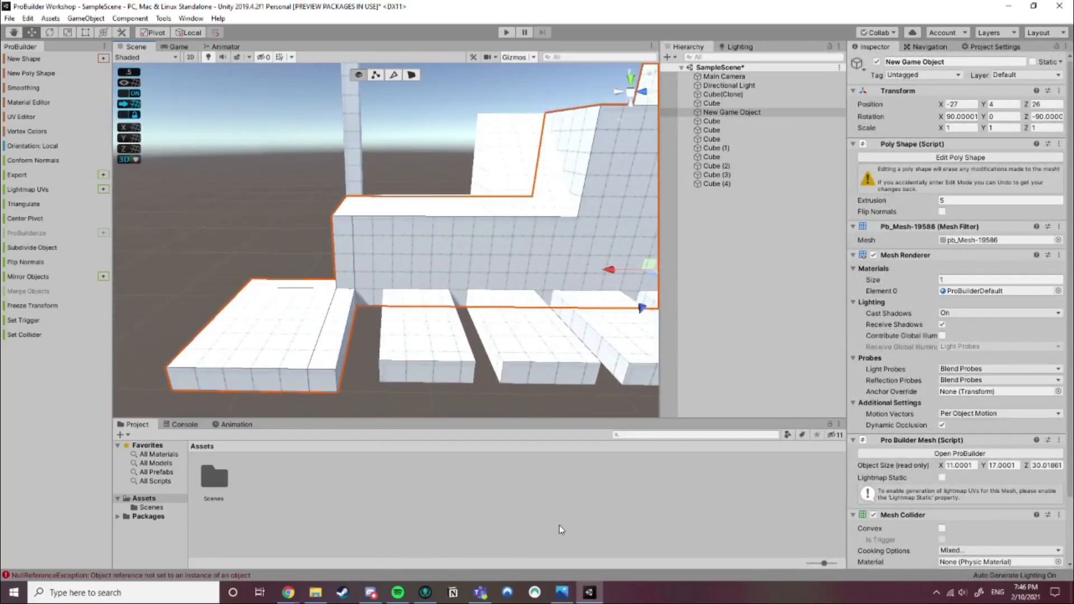
click(562, 593)
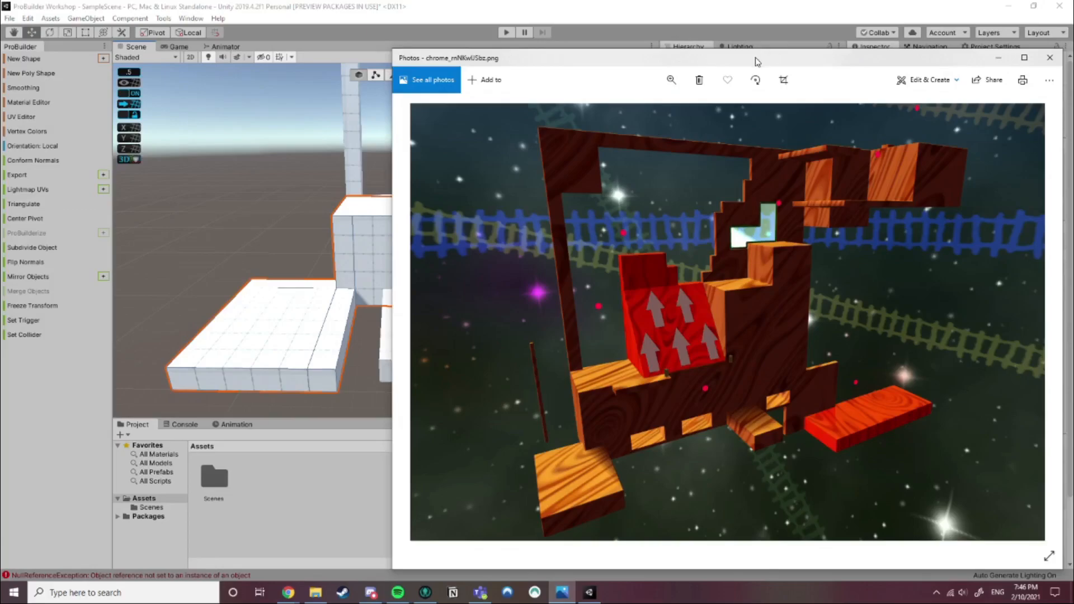
Move the reference image aside, deselect the stepped body and inspect the slab row and corner platform from several angles
drag(755, 58, 1073, 246)
right_drag(281, 317, 328, 338)
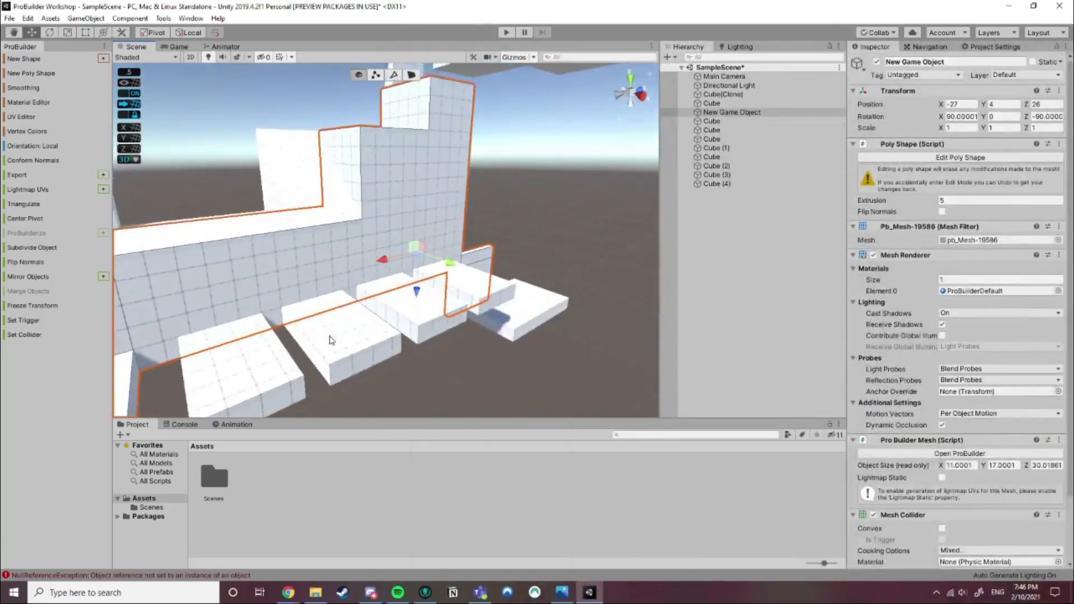
scroll(336, 337, down, 3)
alt+drag(369, 329, 597, 171)
alt+drag(575, 229, 366, 317)
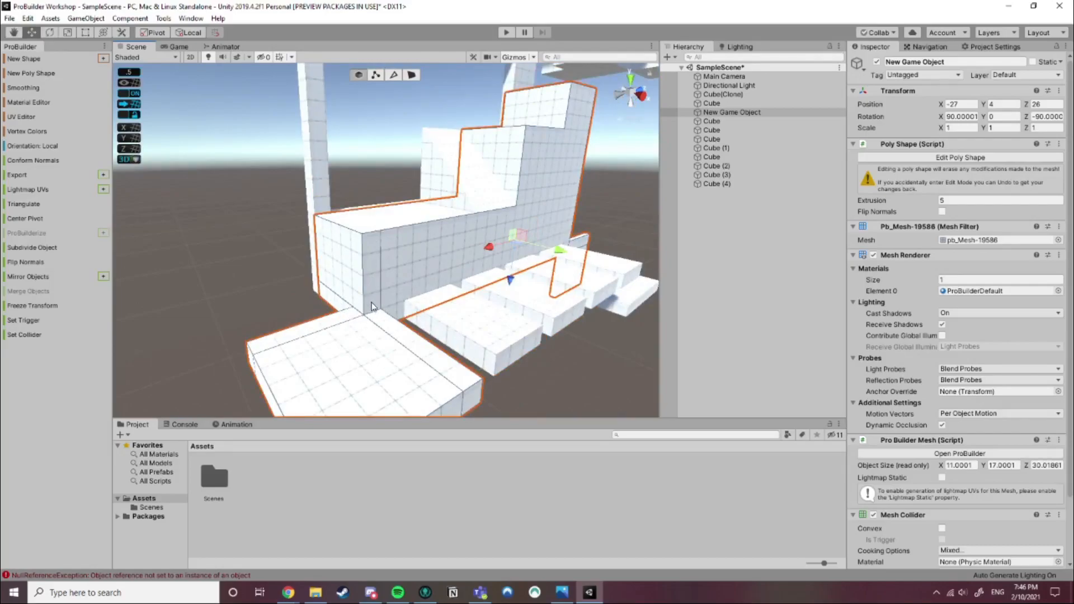
middle_drag(594, 296, 458, 355)
click(563, 308)
alt+drag(563, 308, 467, 325)
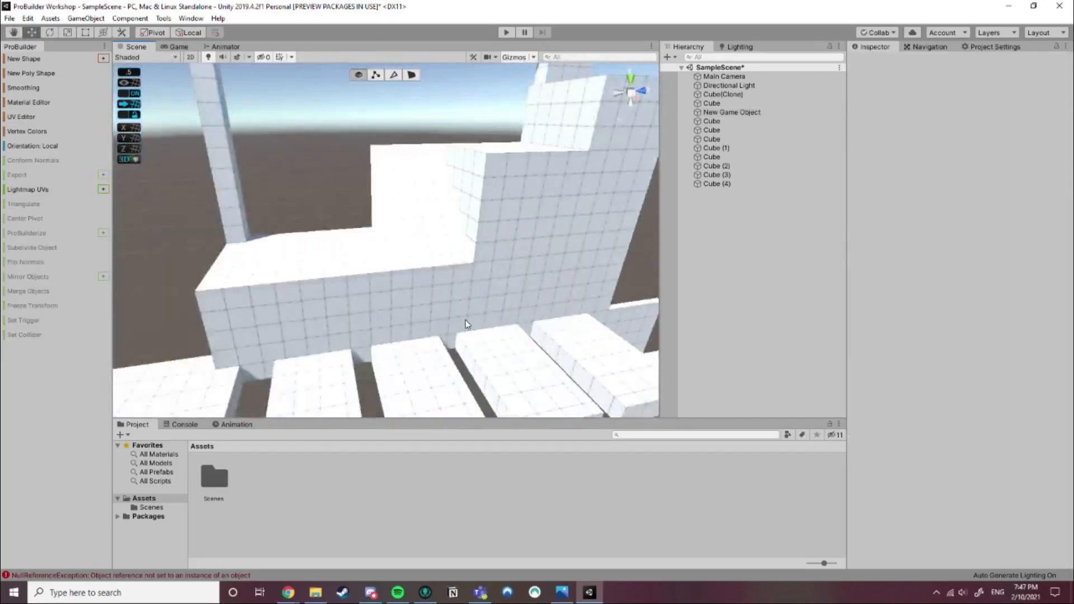
middle_drag(468, 324, 407, 340)
scroll(370, 294, up, 3)
scroll(368, 293, down, 6)
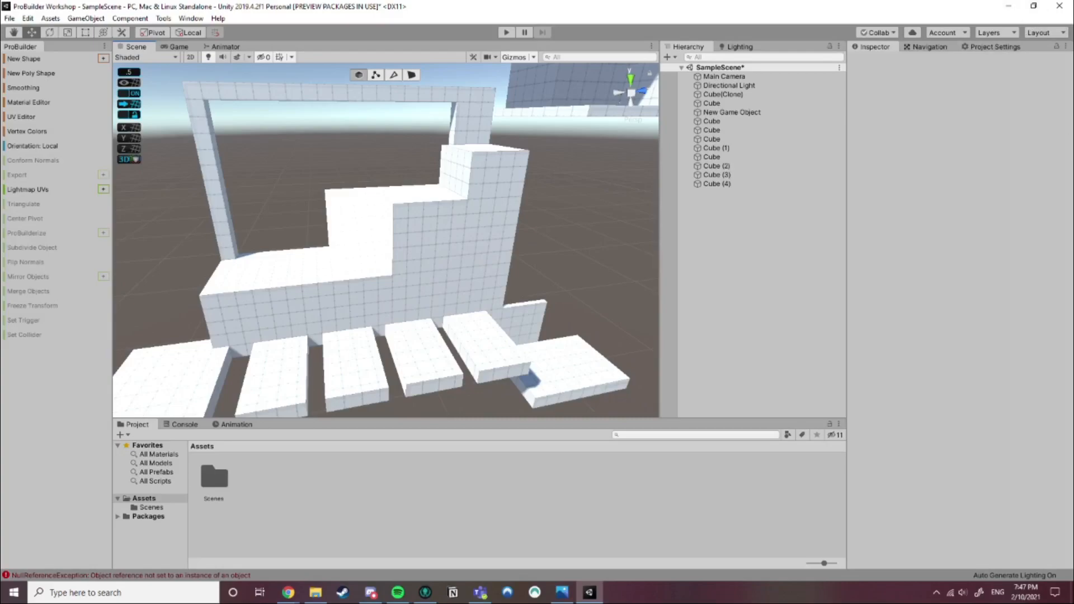
Review the whole structure from the front and side, then examine the tall frame above the stepped body up close
key(alt+Tab)
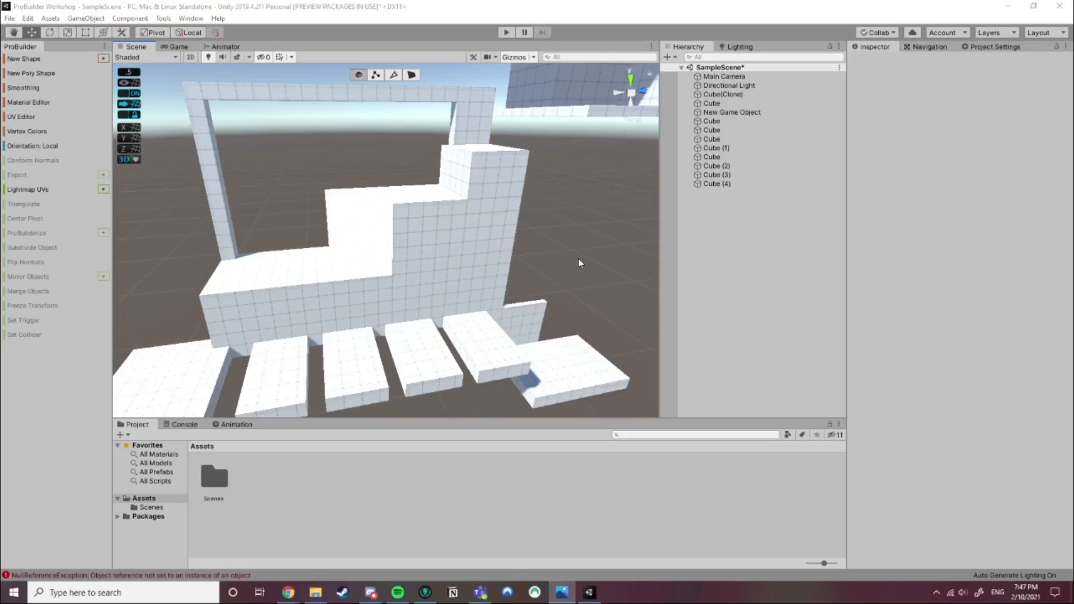
scroll(373, 322, down, 1)
middle_drag(373, 321, 425, 293)
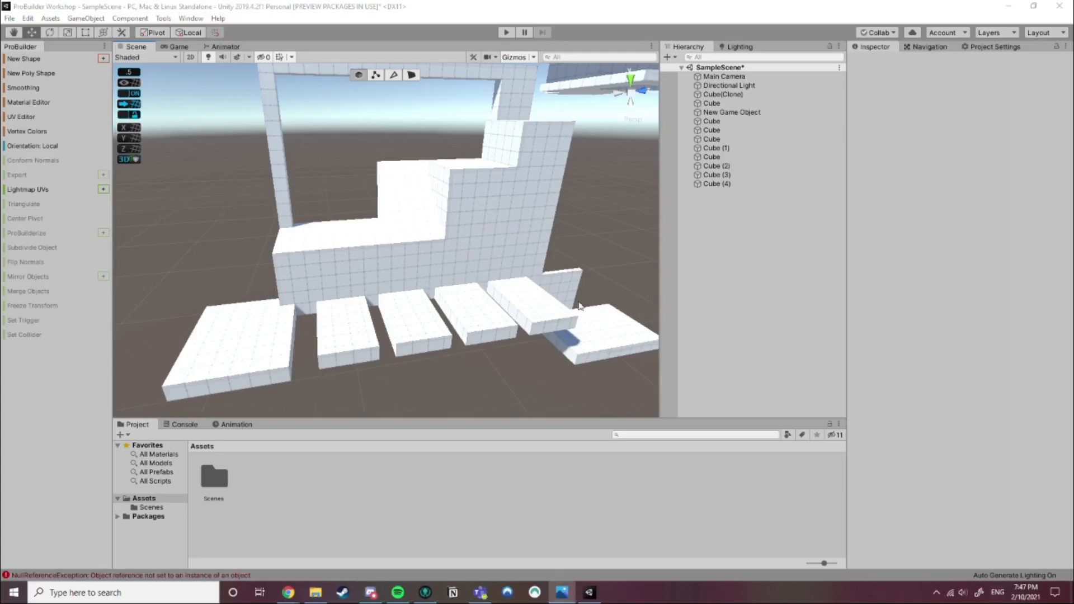
alt+drag(413, 277, 454, 230)
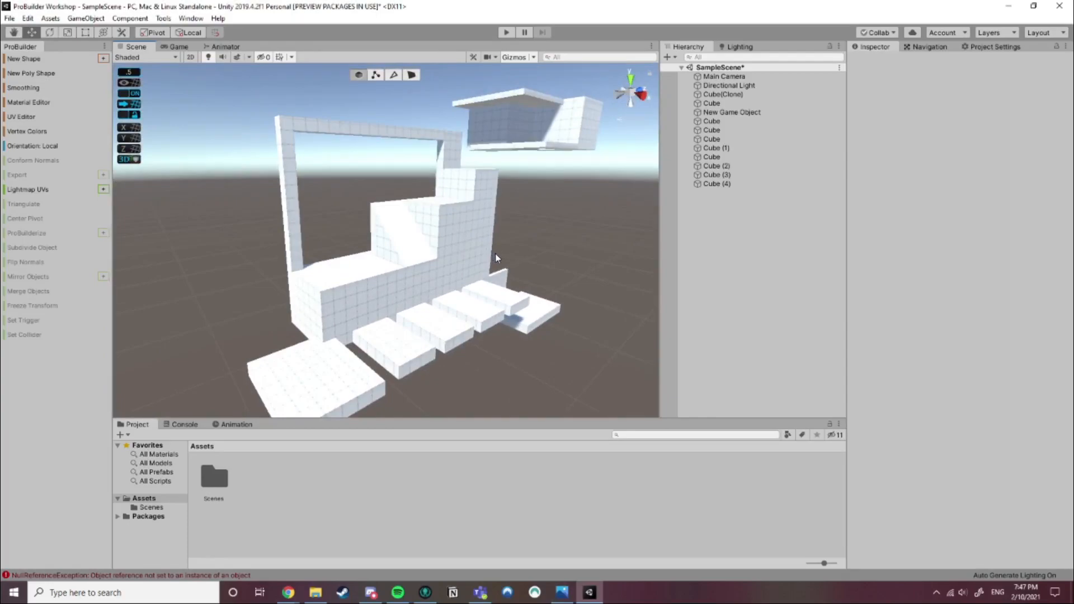
scroll(493, 256, up, 3)
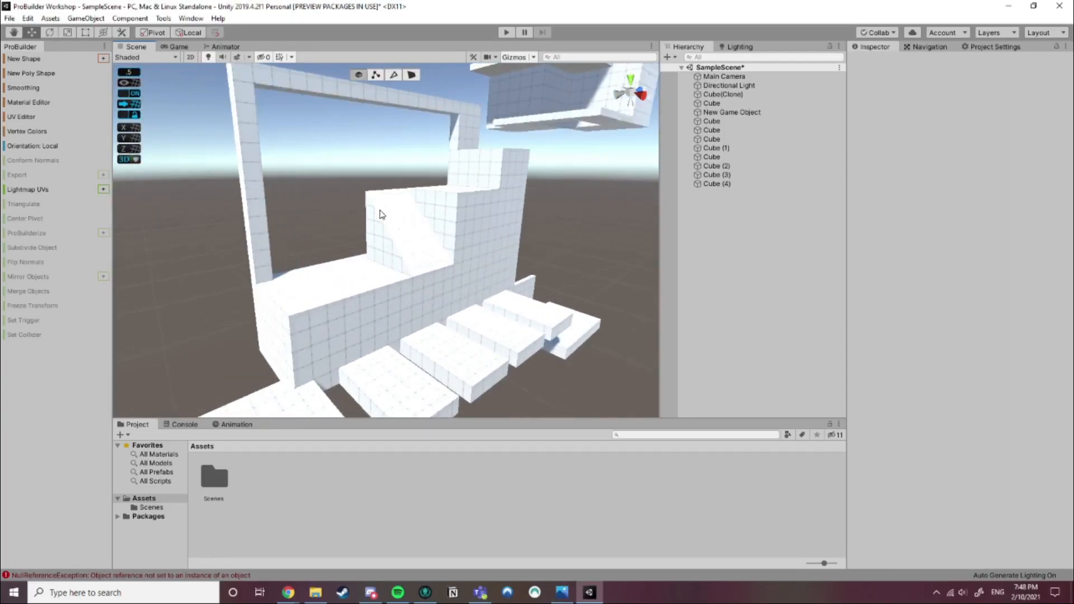
scroll(381, 210, up, 3)
scroll(406, 222, up, 4)
mouse_move(405, 222)
right_down()
mouse_move(381, 207)
mouse_move(402, 232)
right_up()
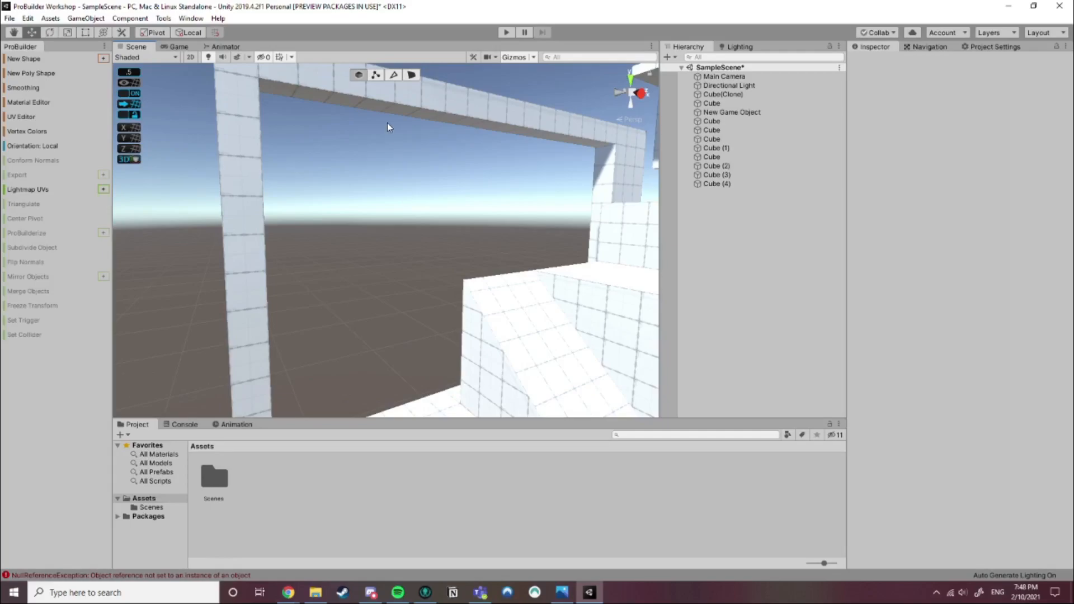
Select the lower edge of the frame's top beam, shift it inward along X, then move it back and deselect the frame
scroll(399, 169, up, 2)
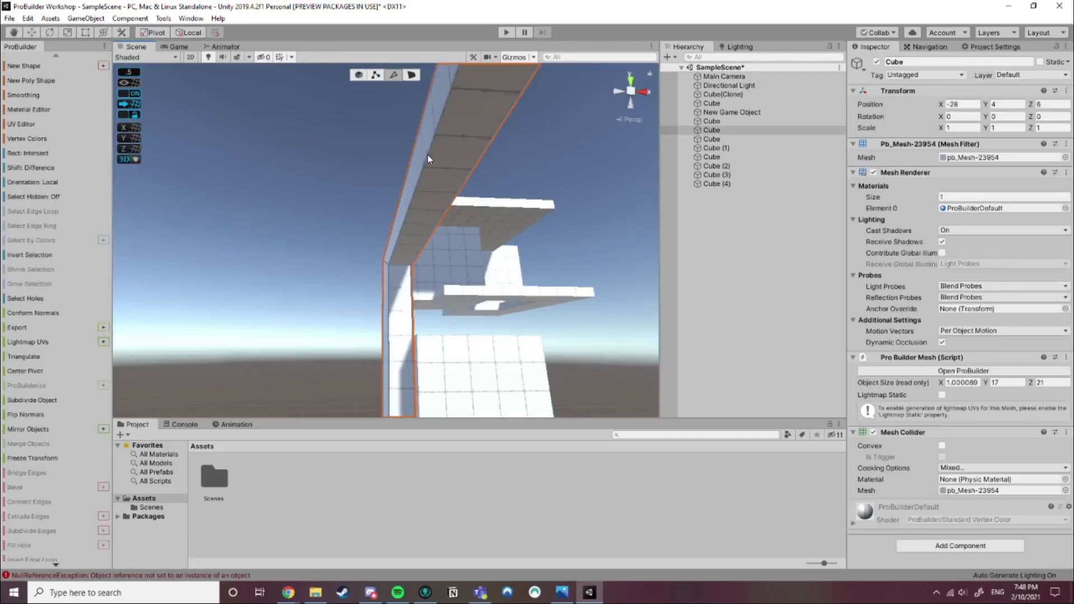
click(397, 245)
drag(468, 159, 492, 179)
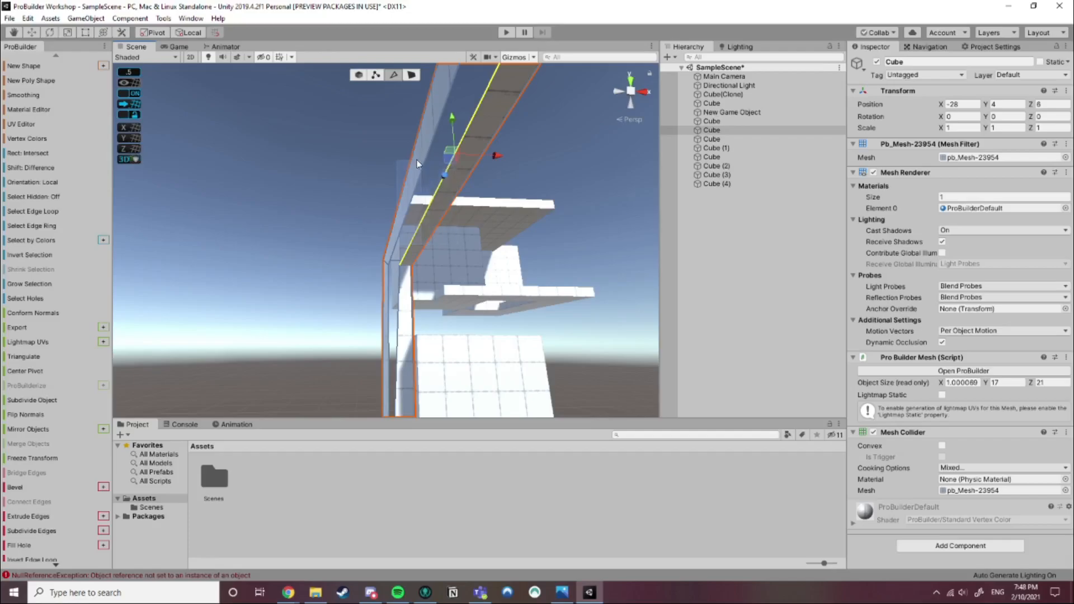
drag(496, 155, 476, 155)
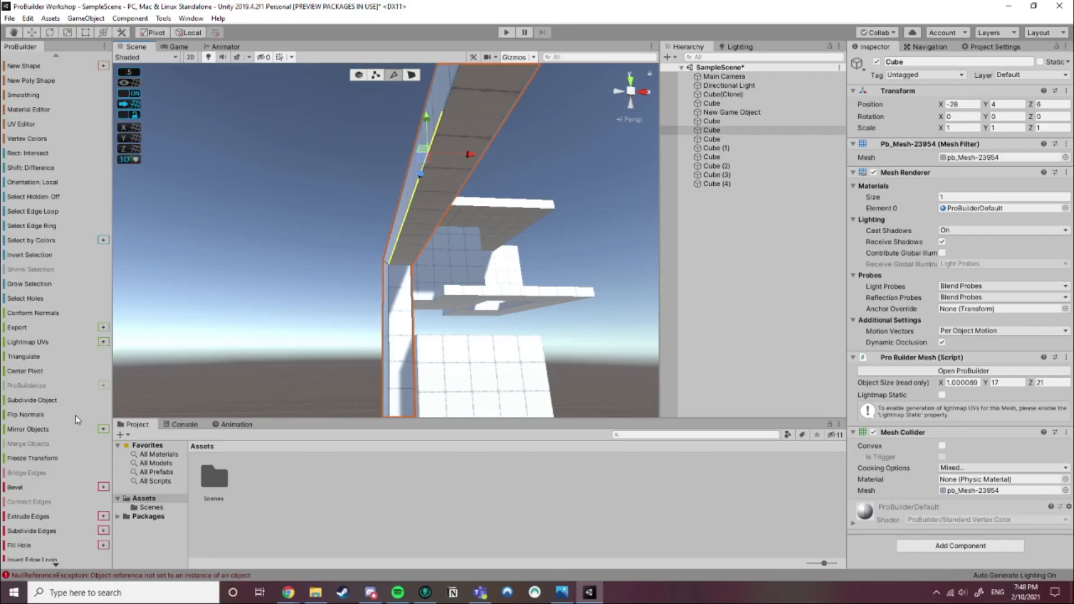
scroll(75, 415, down, 3)
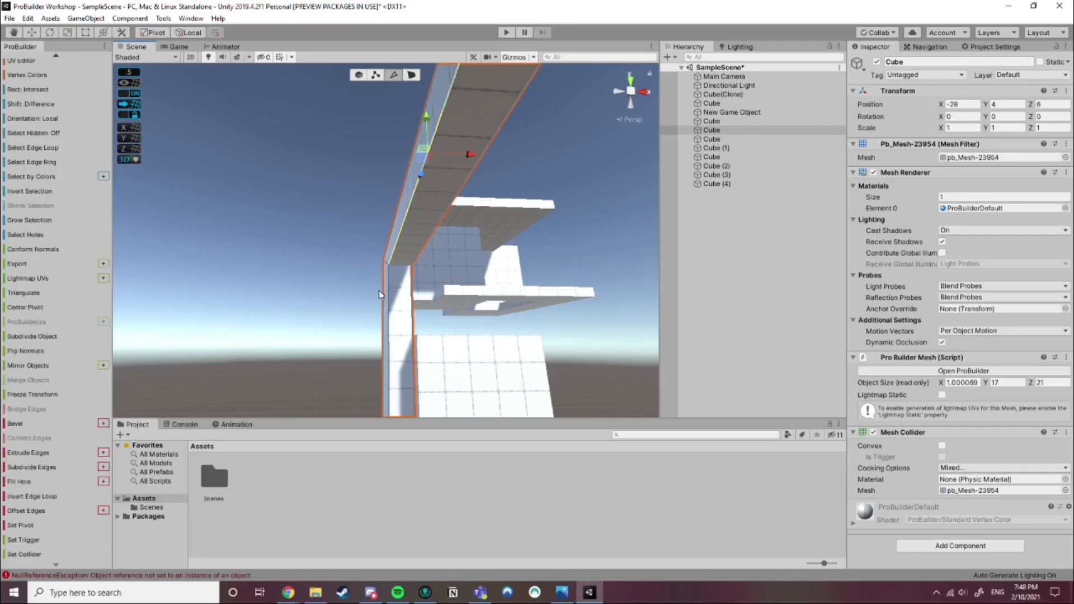
scroll(388, 274, up, 4)
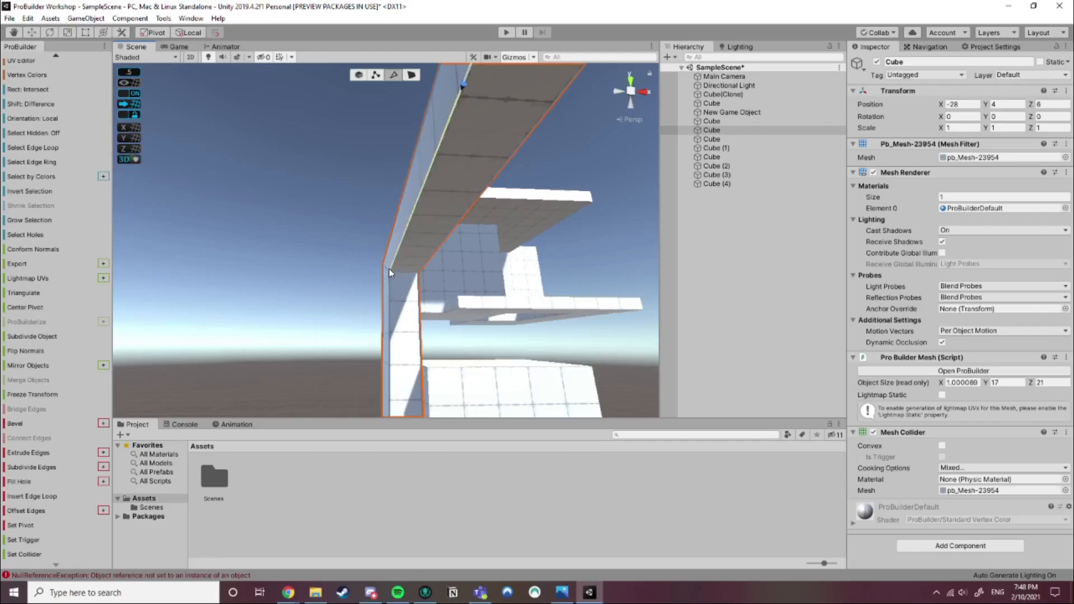
right_drag(381, 286, 314, 273)
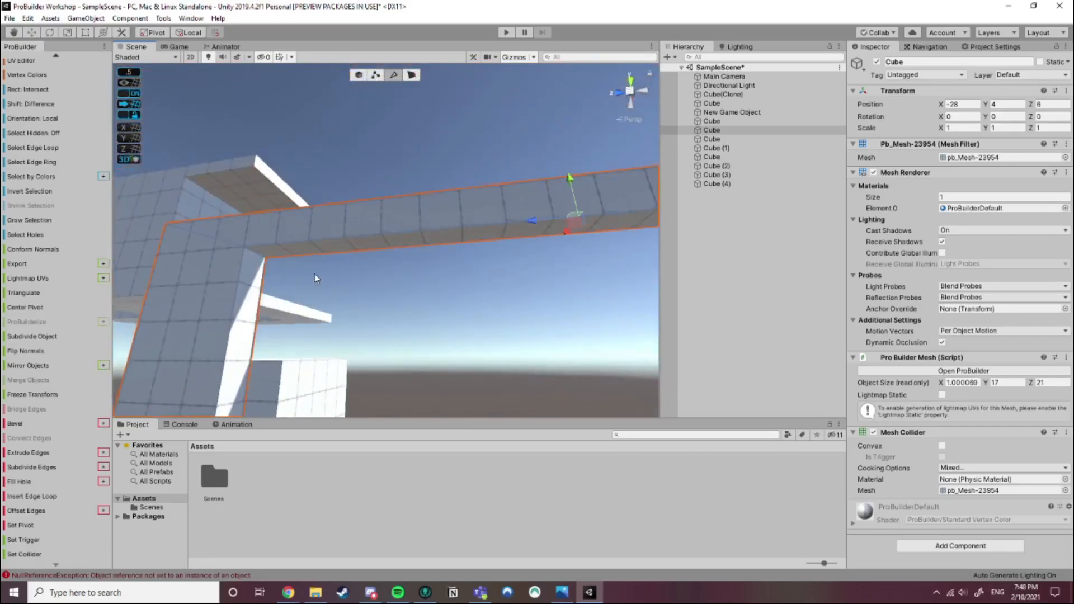
click(374, 297)
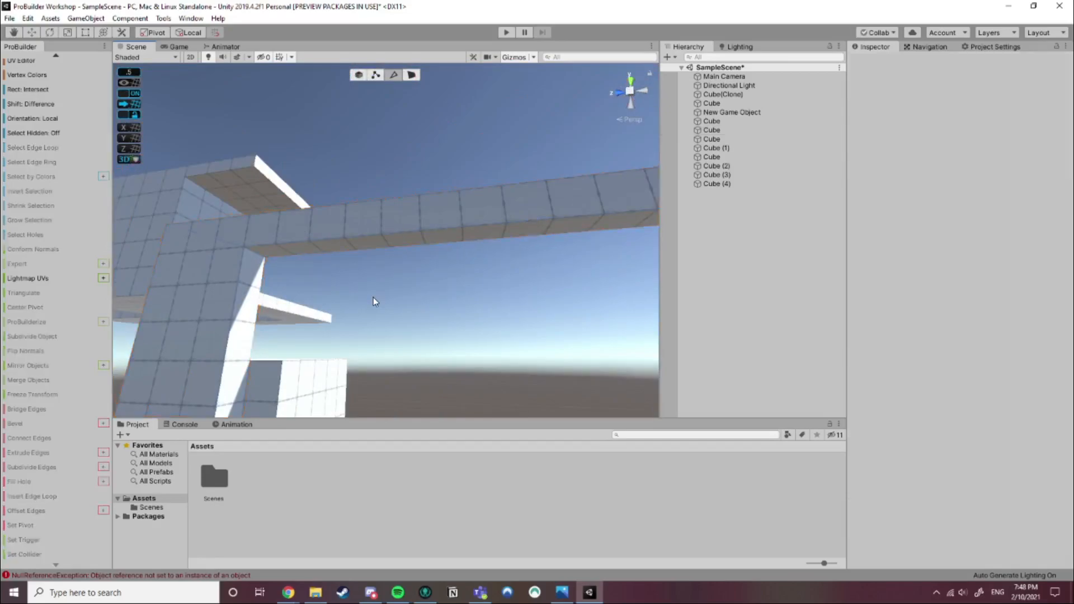
Inspect the back of the stepped body, its sloped section and the separate block beyond the base slabs
right_drag(454, 314, 450, 369)
middle_drag(450, 331, 360, 308)
scroll(361, 312, down, 3)
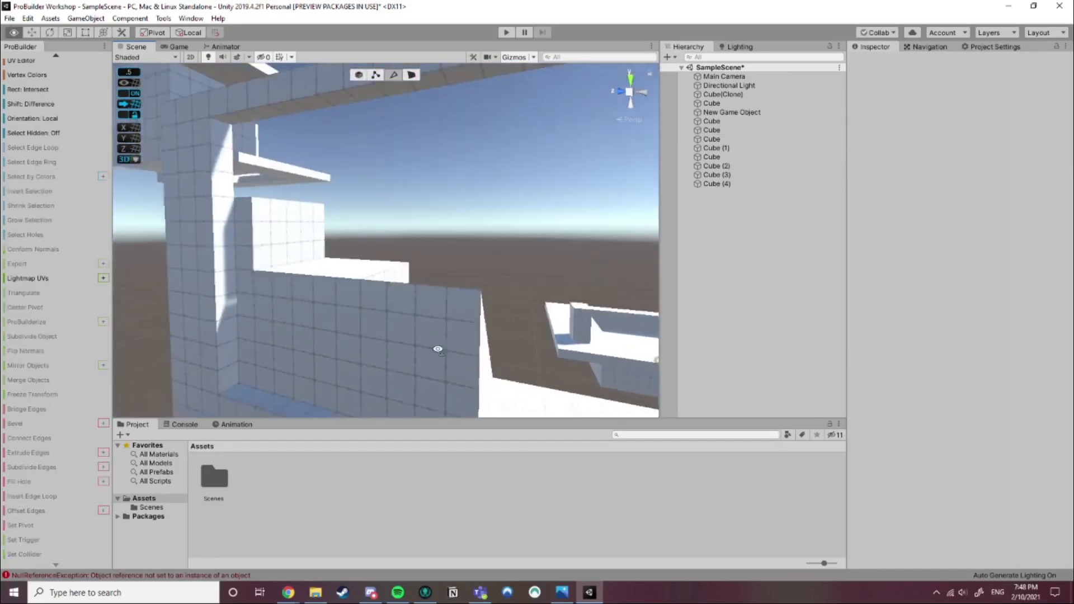
right_drag(437, 349, 456, 380)
middle_drag(489, 352, 401, 341)
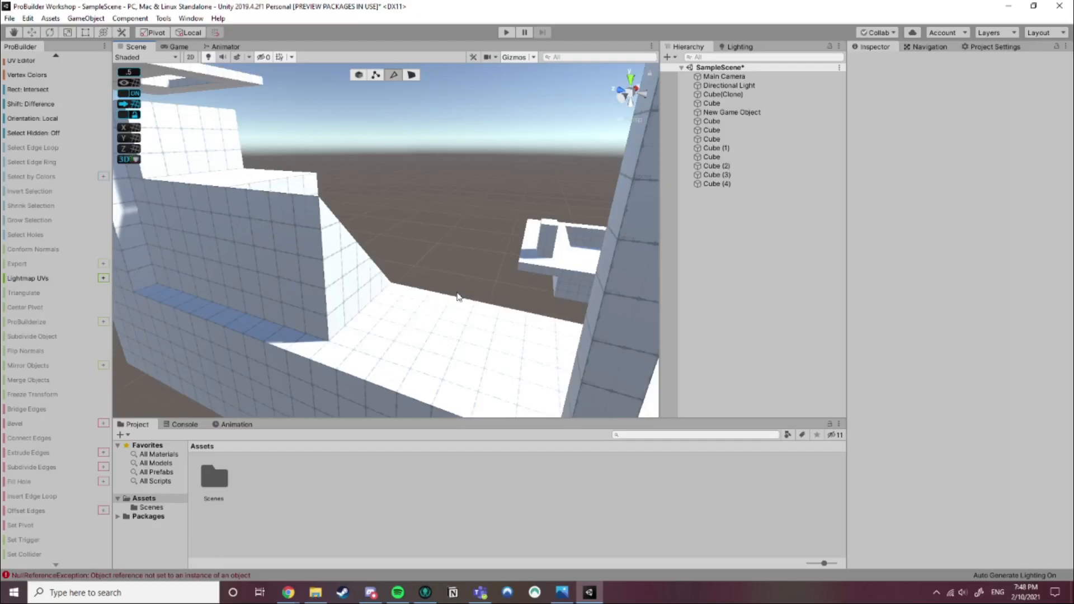
middle_drag(474, 283, 418, 304)
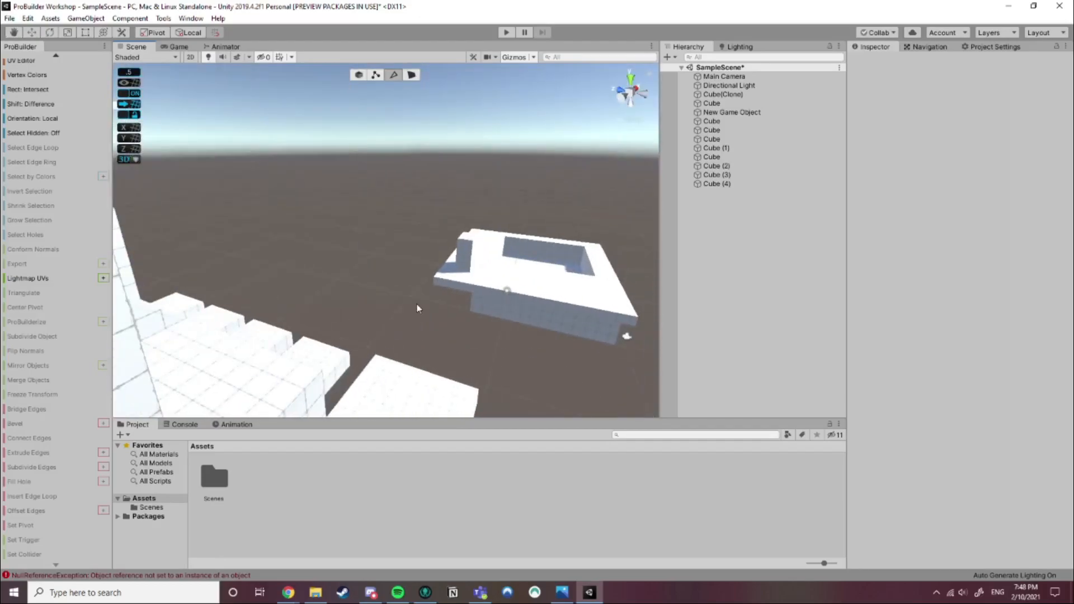
right_drag(417, 304, 201, 331)
scroll(201, 331, down, 5)
middle_drag(201, 331, 283, 285)
scroll(370, 278, down, 6)
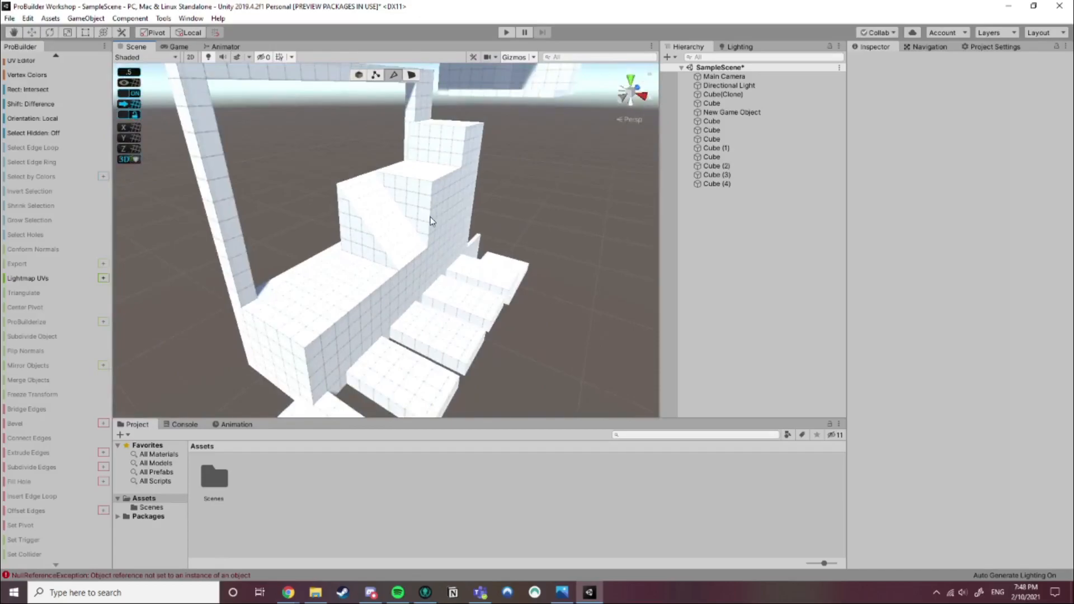
right_drag(499, 287, 468, 287)
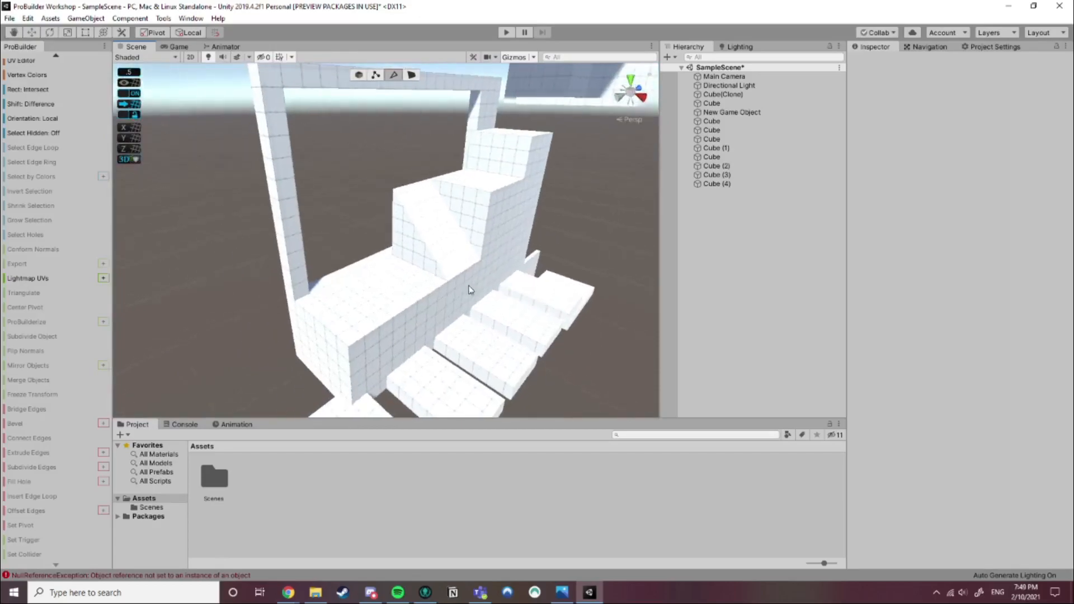
middle_drag(468, 287, 414, 293)
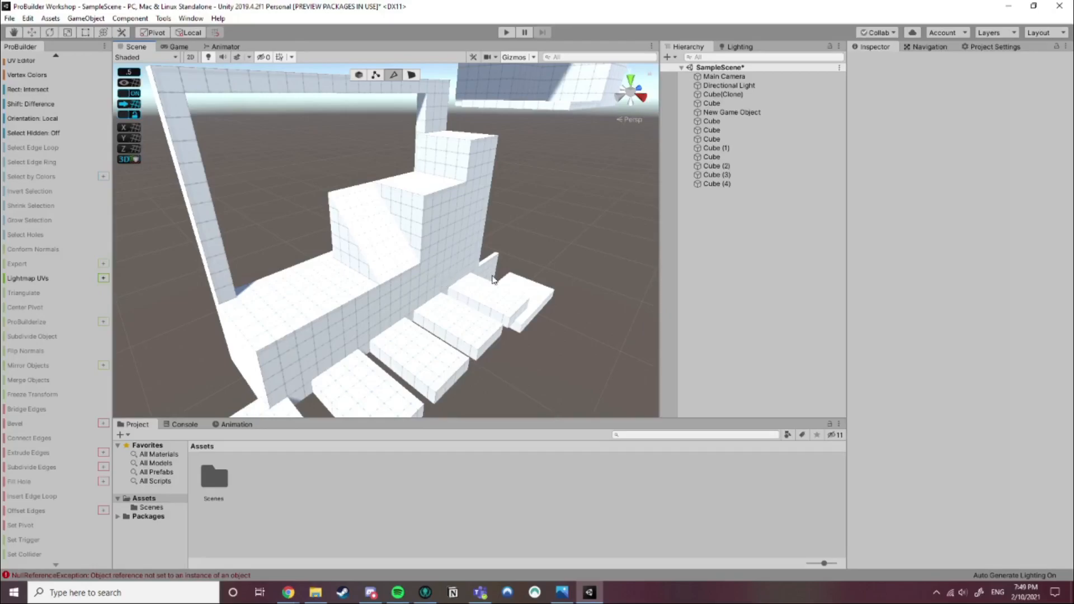
alt+drag(478, 316, 452, 252)
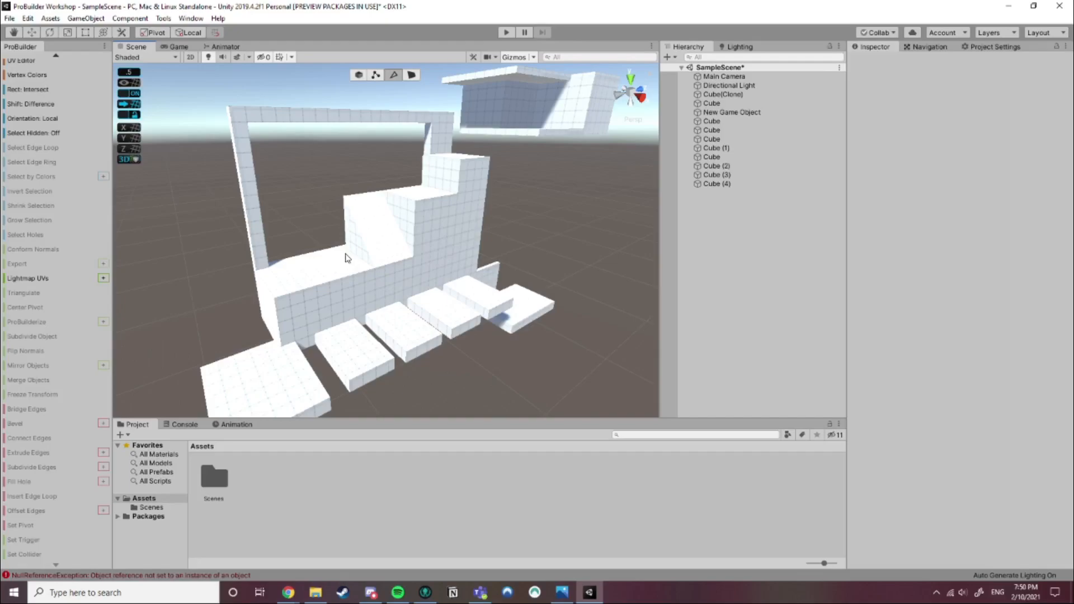
middle_drag(346, 266, 370, 277)
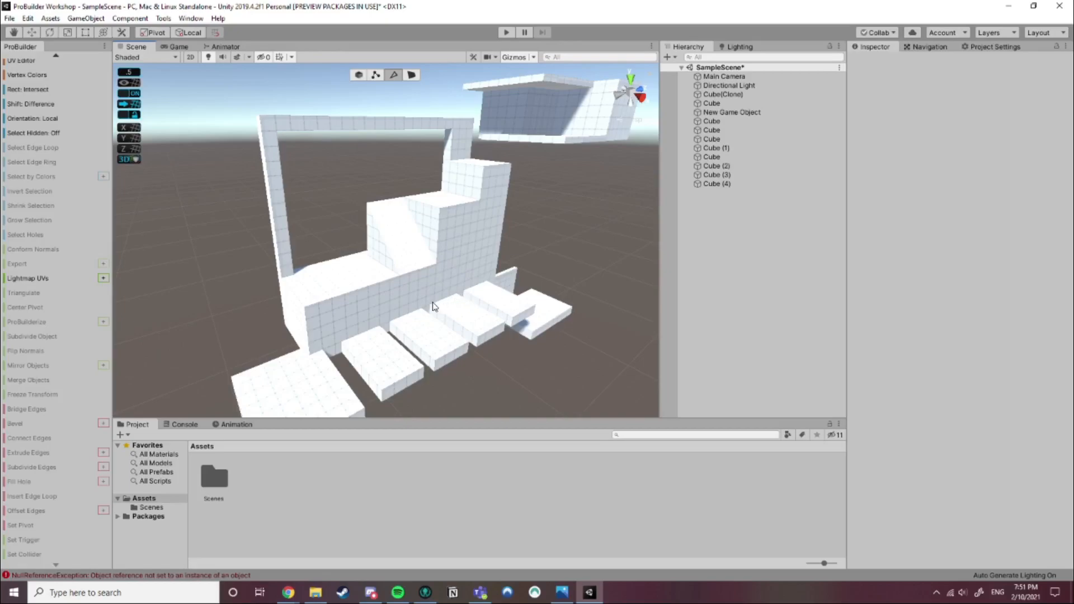
scroll(433, 307, up, 2)
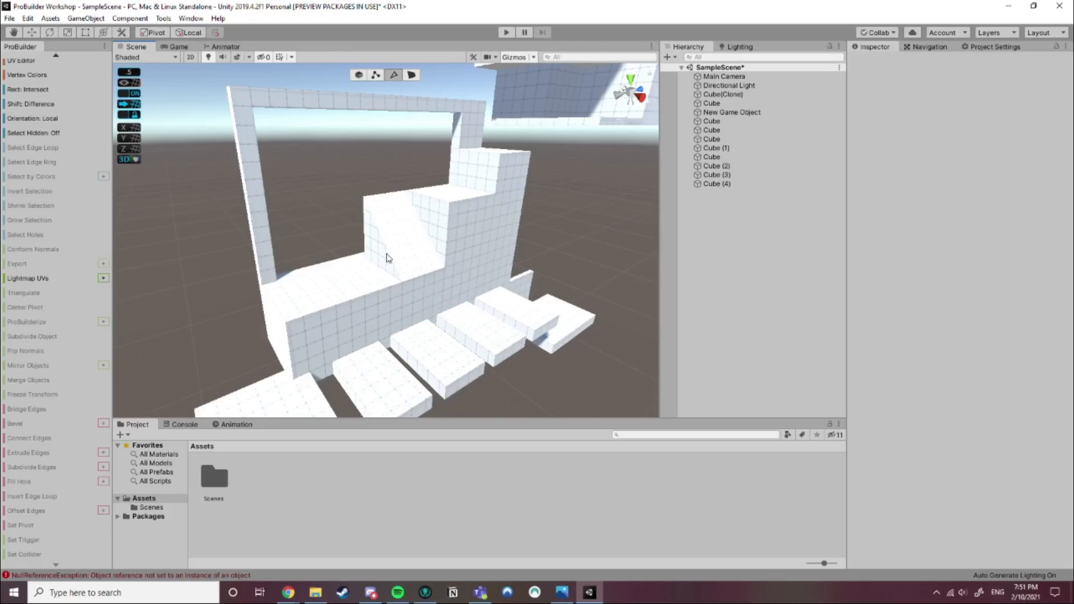
alt+drag(410, 247, 427, 192)
scroll(374, 275, up, 3)
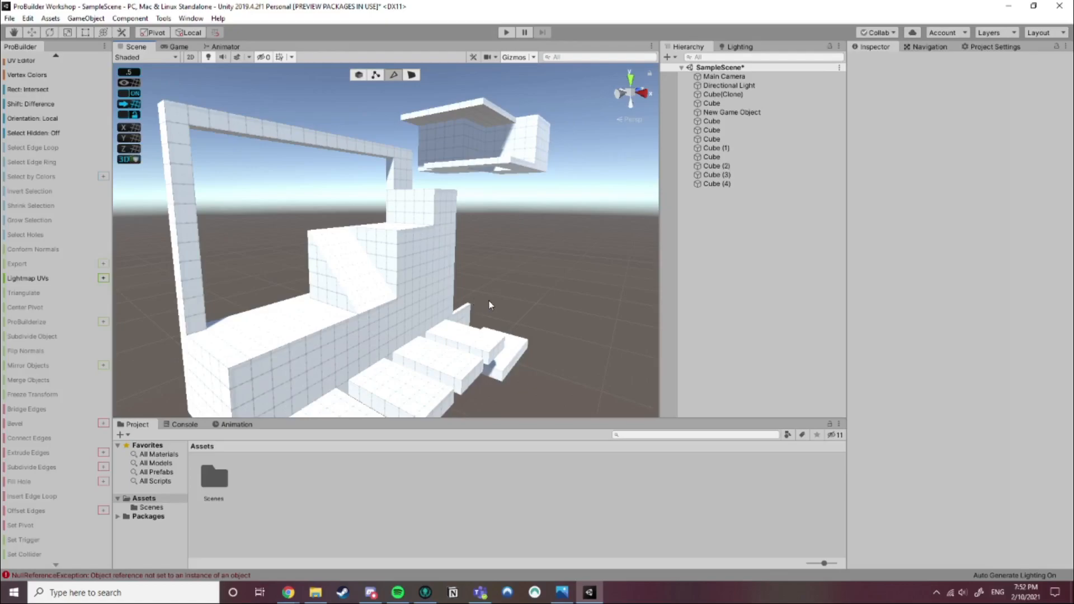
scroll(506, 304, down, 3)
right_drag(506, 305, 470, 333)
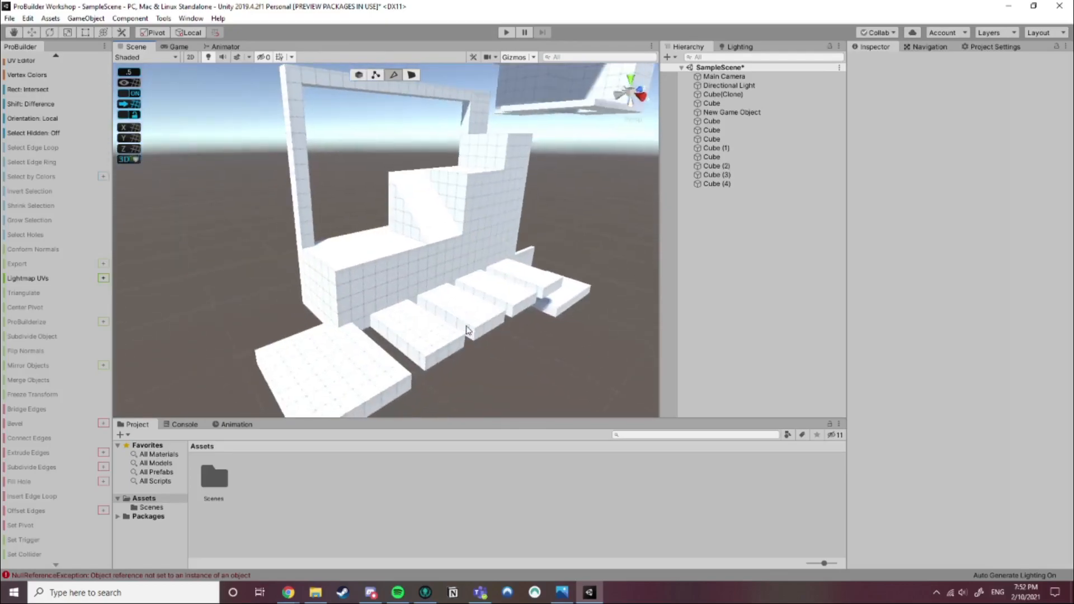
middle_drag(470, 333, 454, 330)
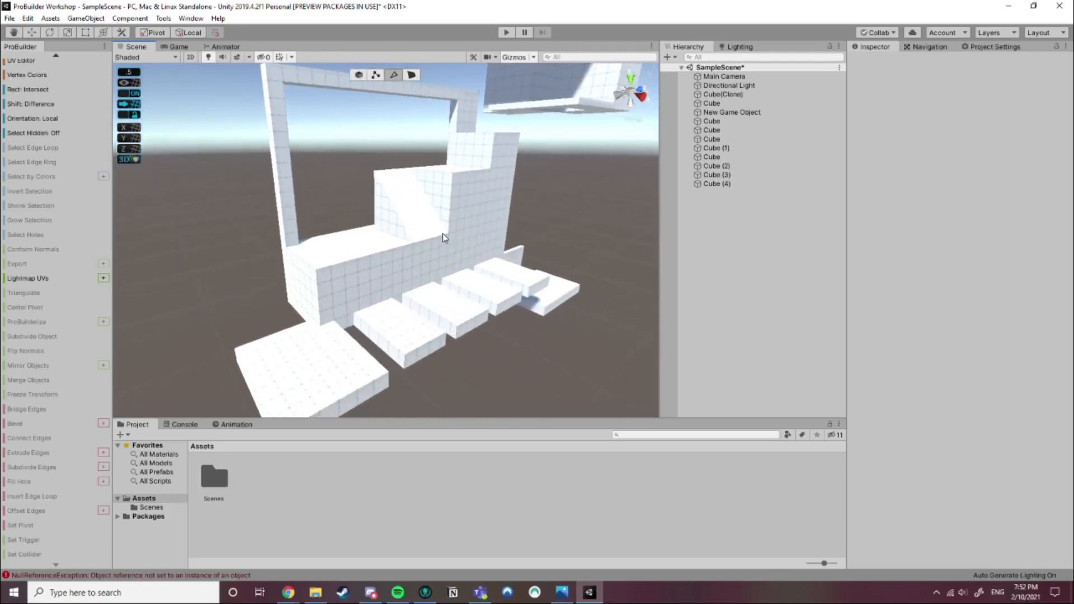
middle_drag(443, 234, 438, 268)
scroll(441, 284, up, 1)
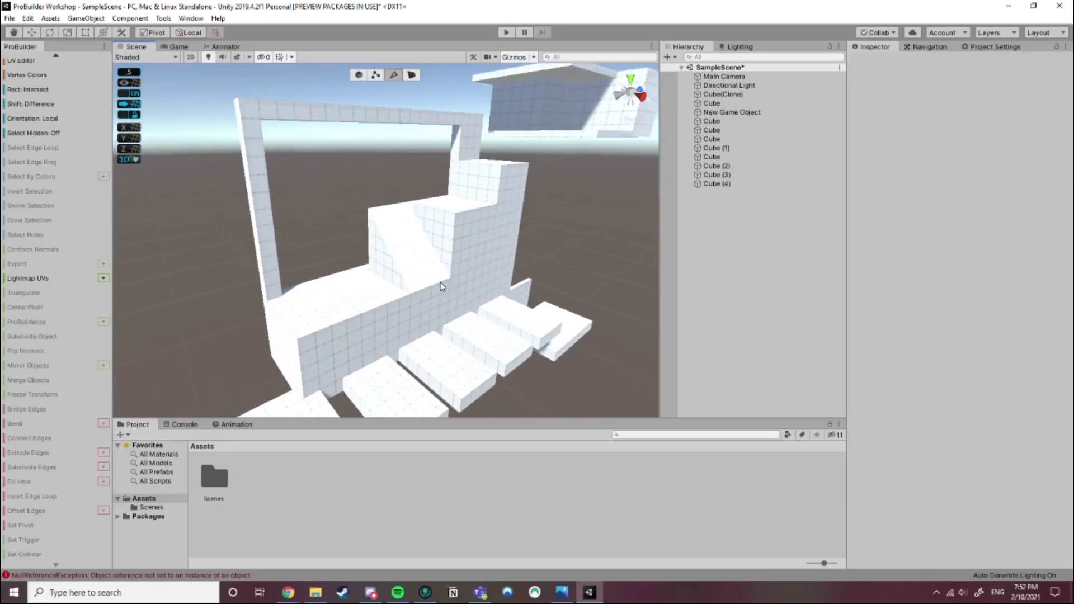